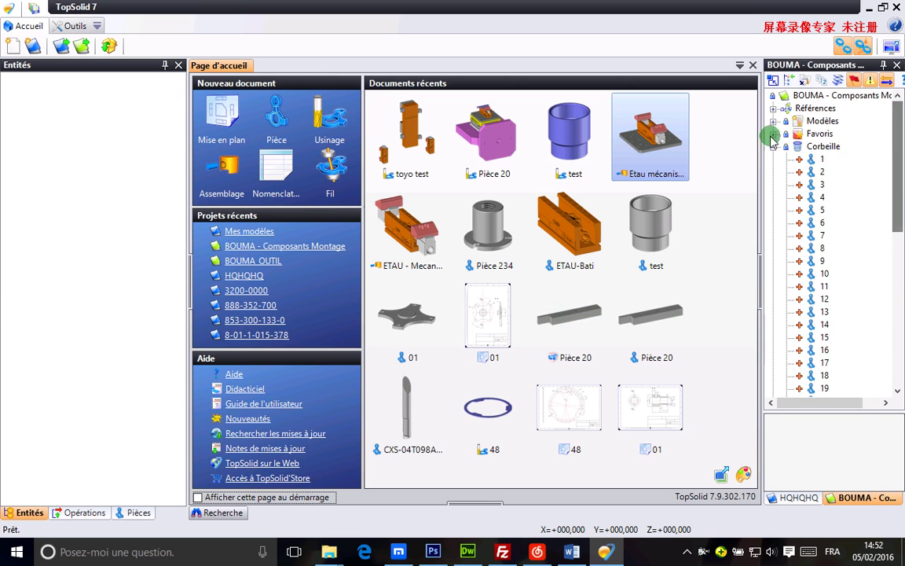
- Import EQUERE.step with conversion into the ETAU-TOYOTA folder, using Pièce for shapes and Assemblage for assemblies
left_click(773, 147)
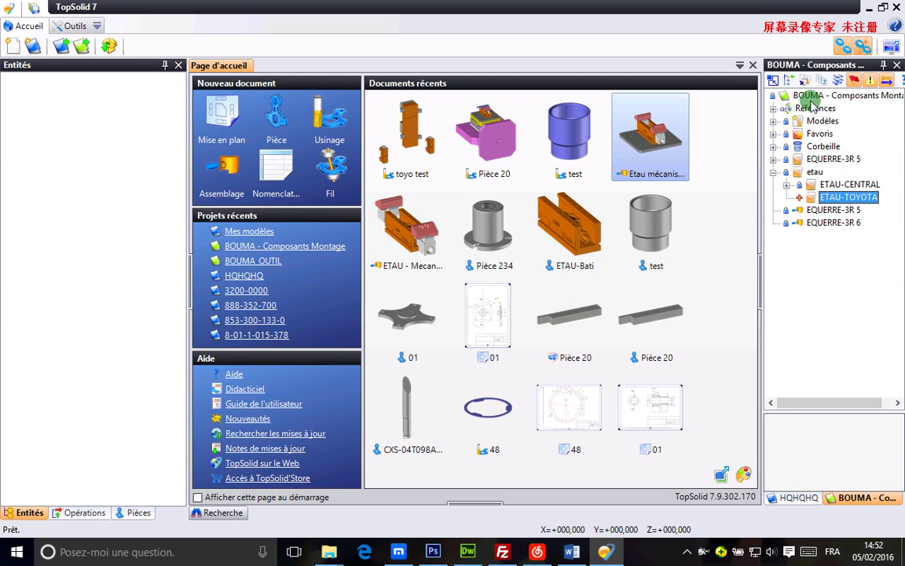
right_click(860, 202)
mouse_move(803, 485)
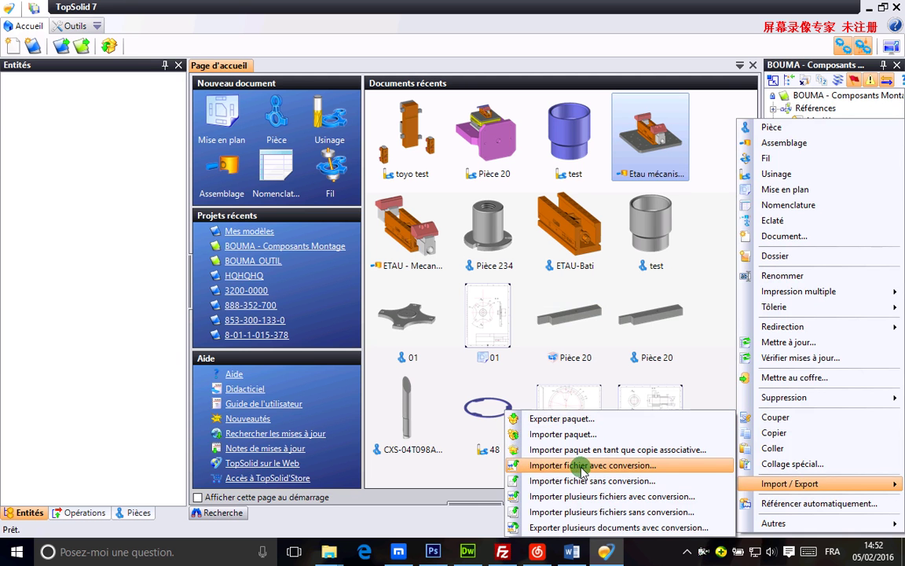
left_click(635, 469)
scroll(267, 188, "down", 4)
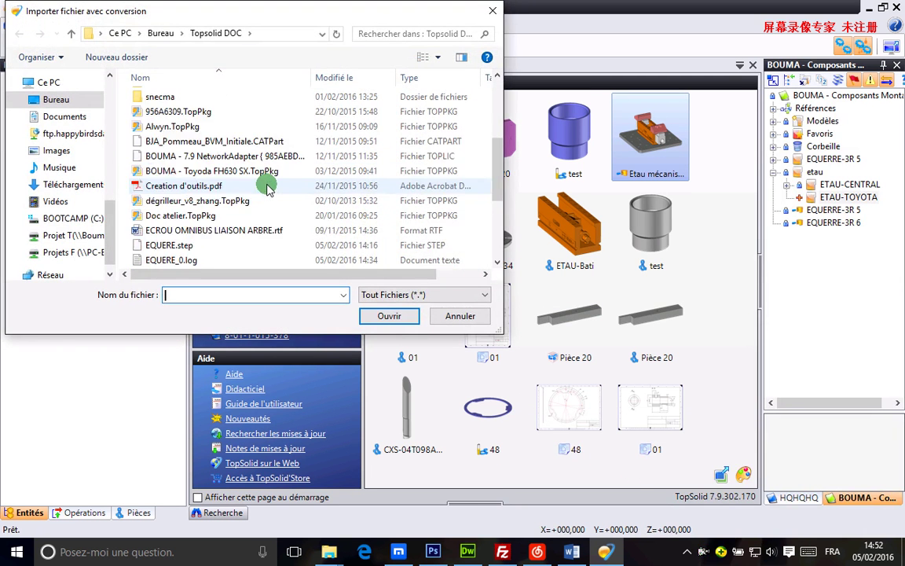
scroll(266, 187, "down", 2)
scroll(260, 183, "up", 2)
scroll(220, 197, "down", 1)
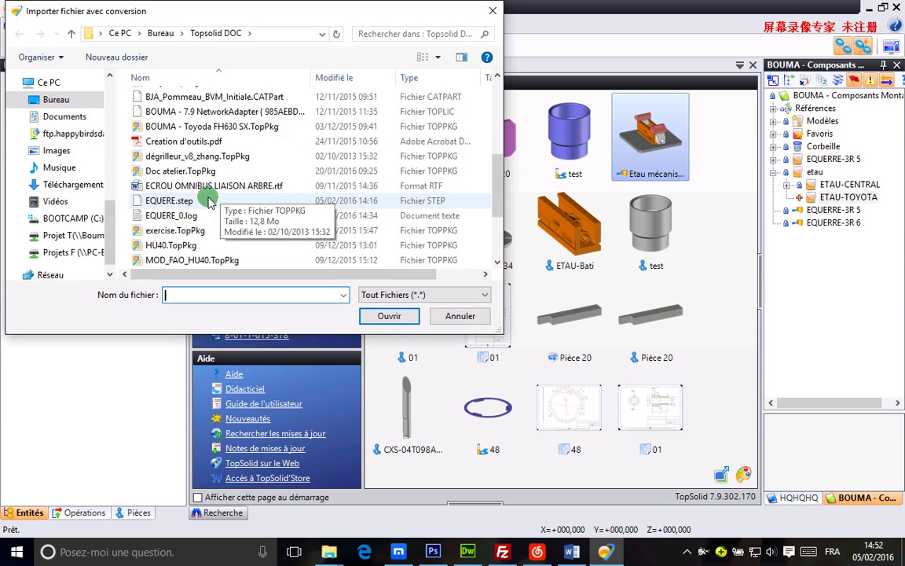
scroll(228, 201, "down", 2)
scroll(219, 232, "down", 1)
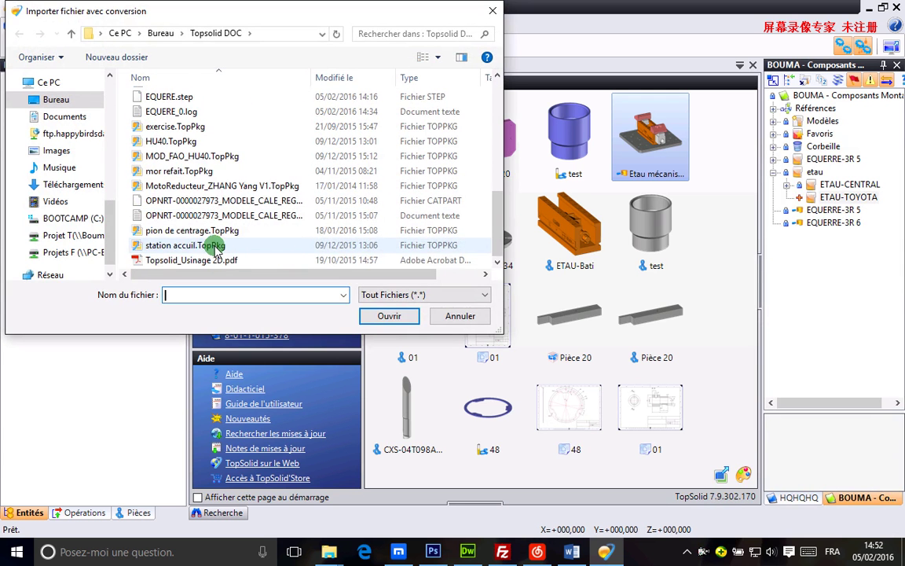
scroll(218, 245, "up", 4)
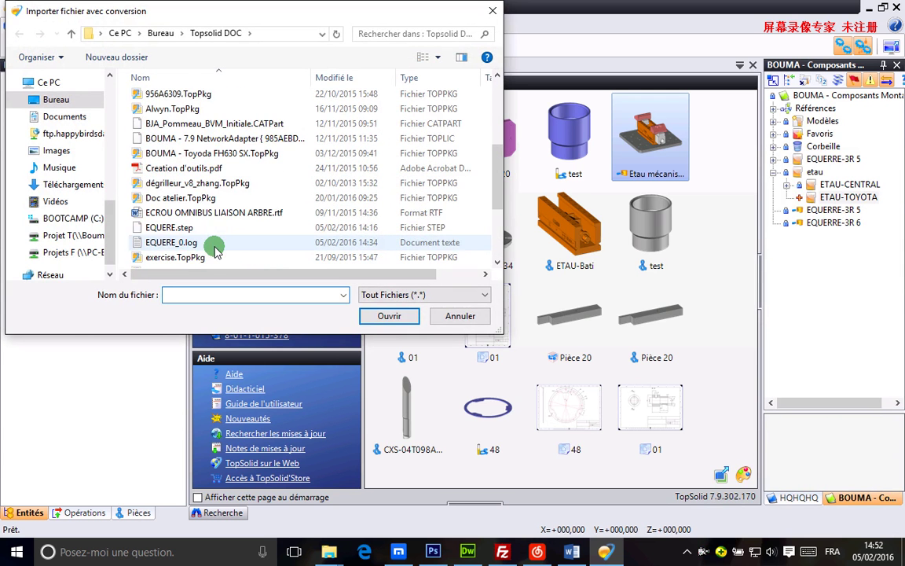
scroll(216, 232, "up", 1)
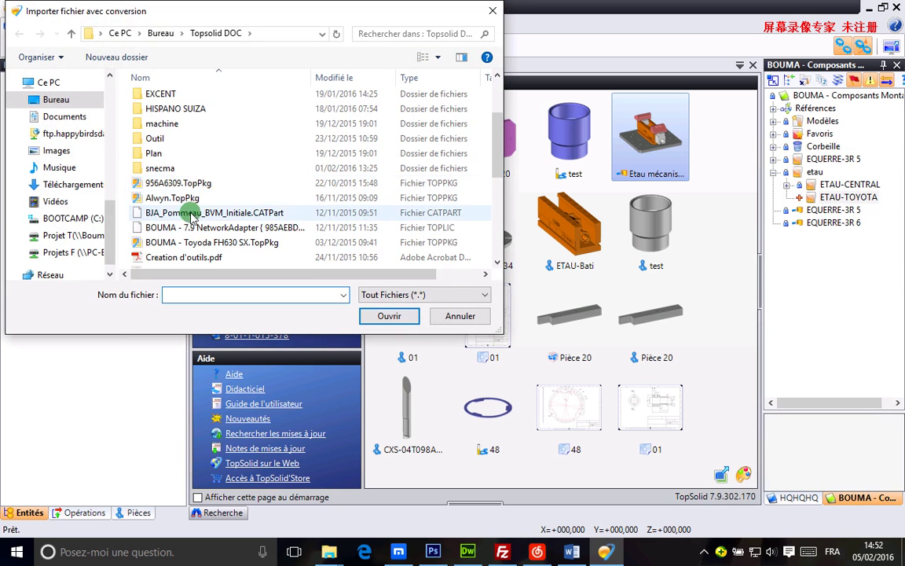
scroll(189, 213, "down", 1)
scroll(191, 227, "down", 1)
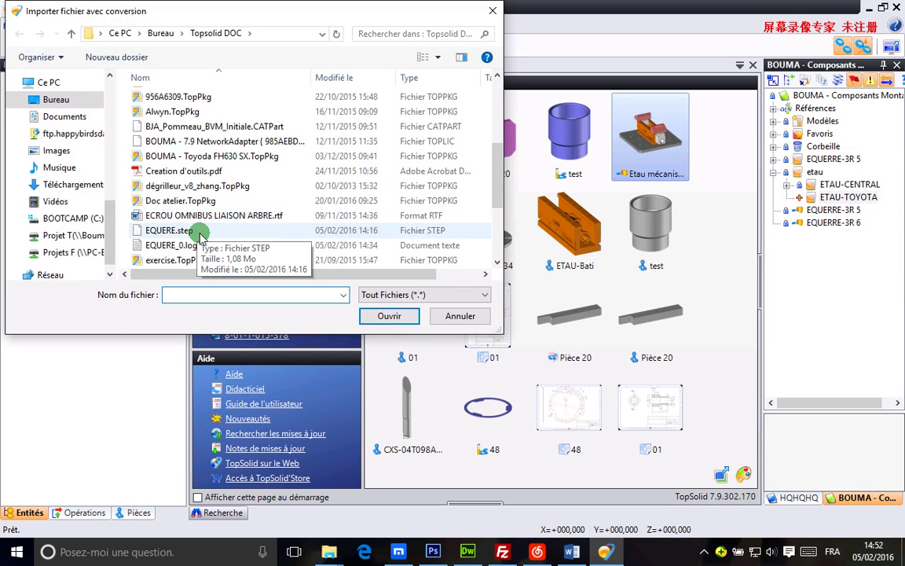
scroll(202, 244, "down", 1)
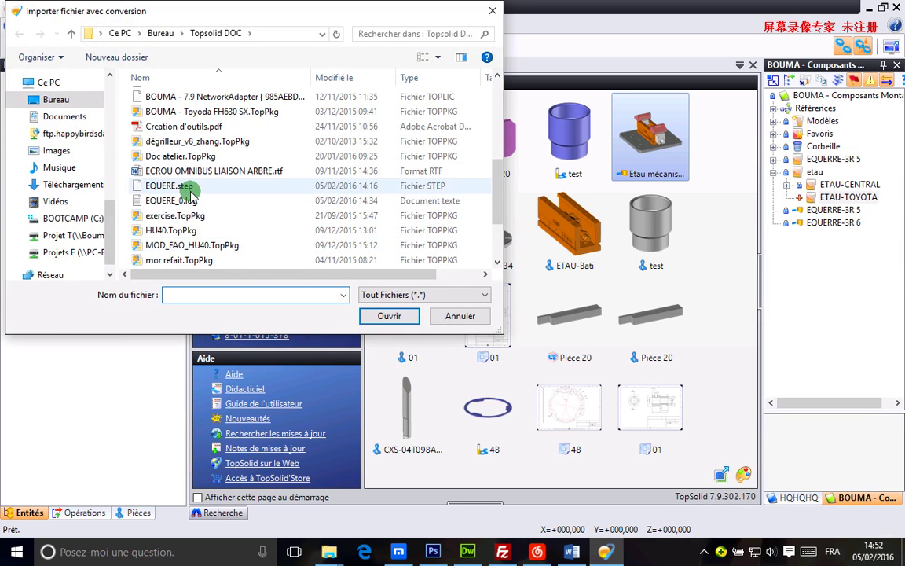
left_click(187, 186)
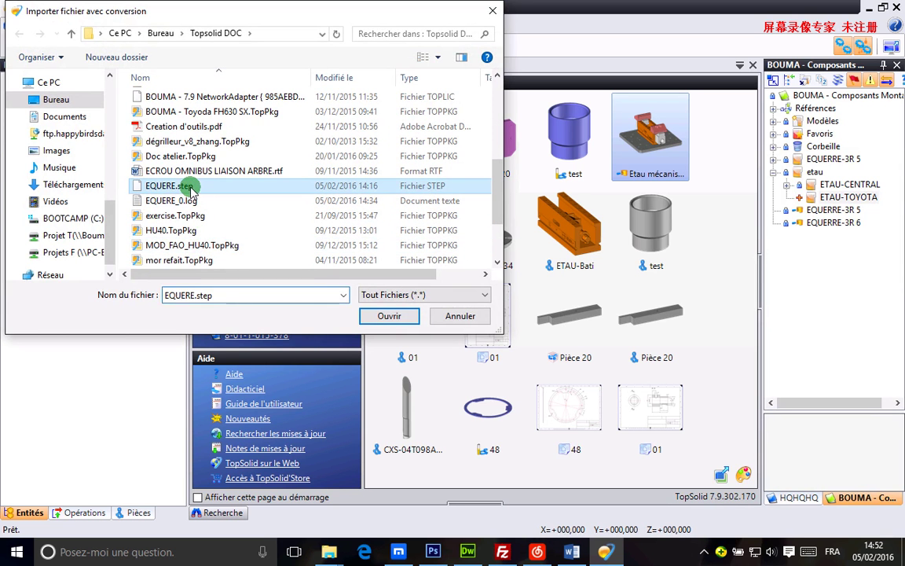
left_click(390, 316)
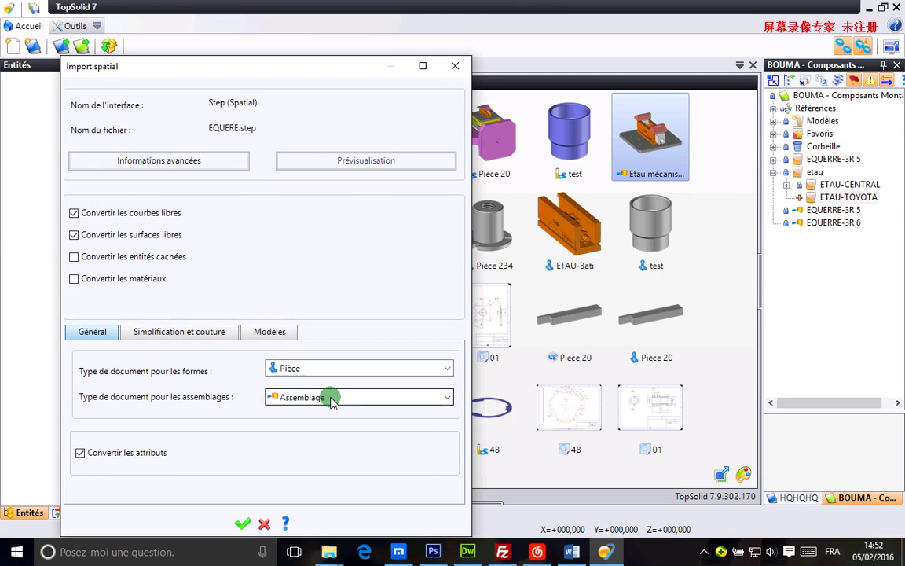
left_click(242, 523)
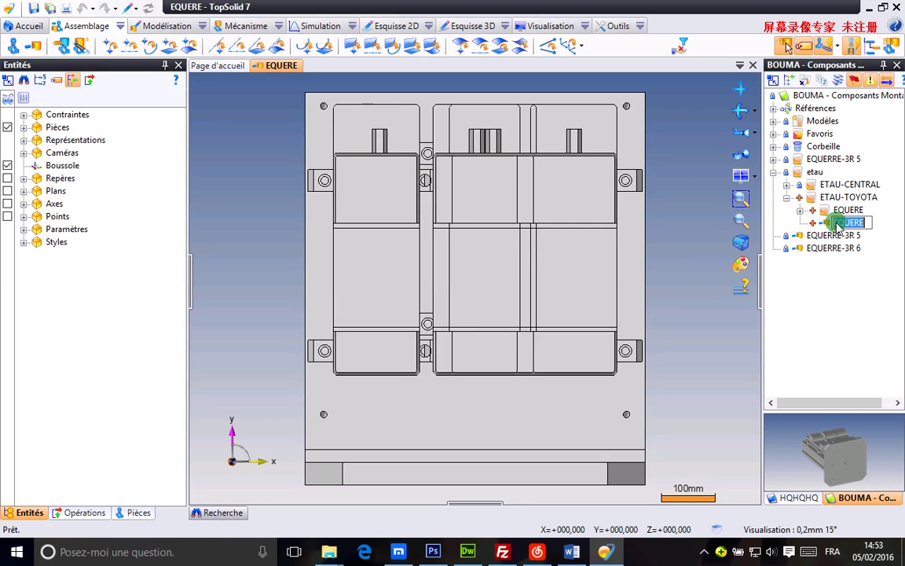
- Expand the imported EQUERE folder and copy part 1, the angle bracket
left_click(834, 223)
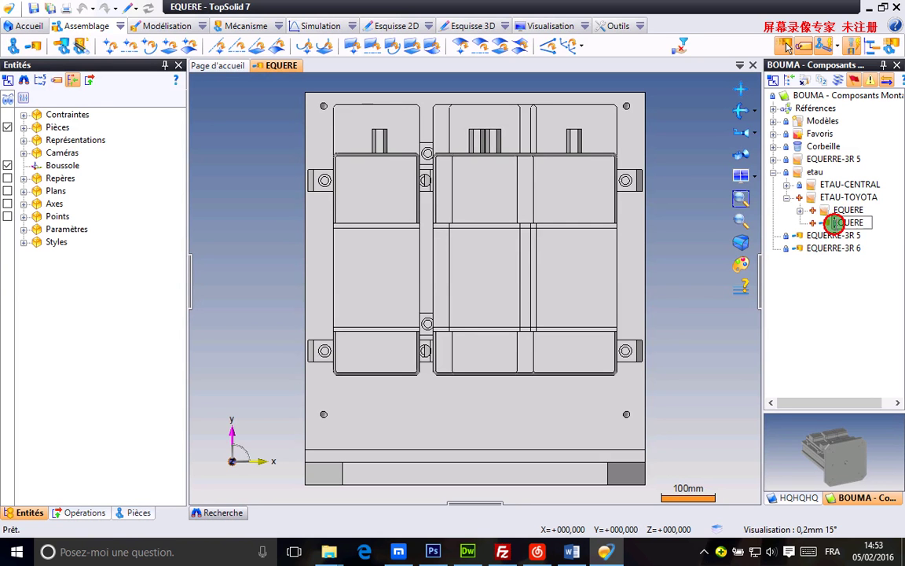
double_click(834, 223)
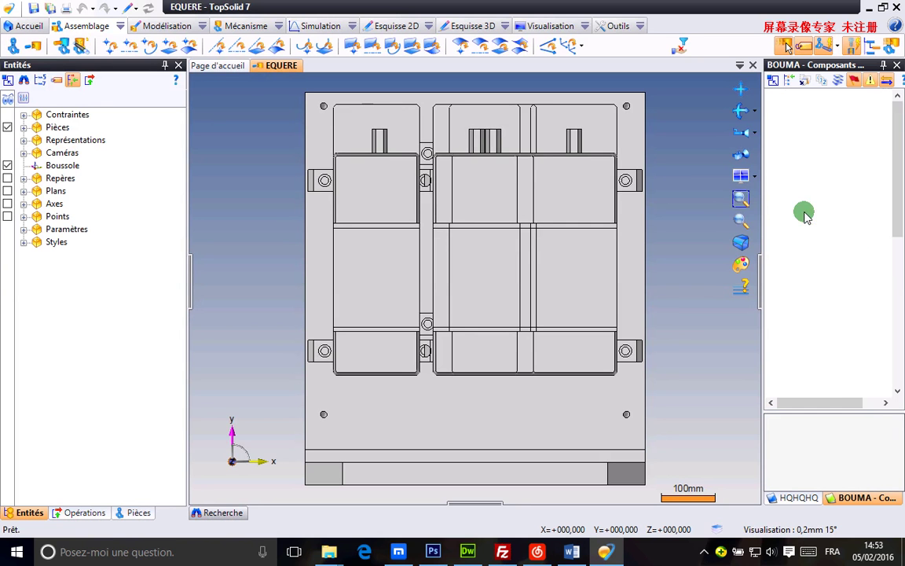
left_click(849, 110)
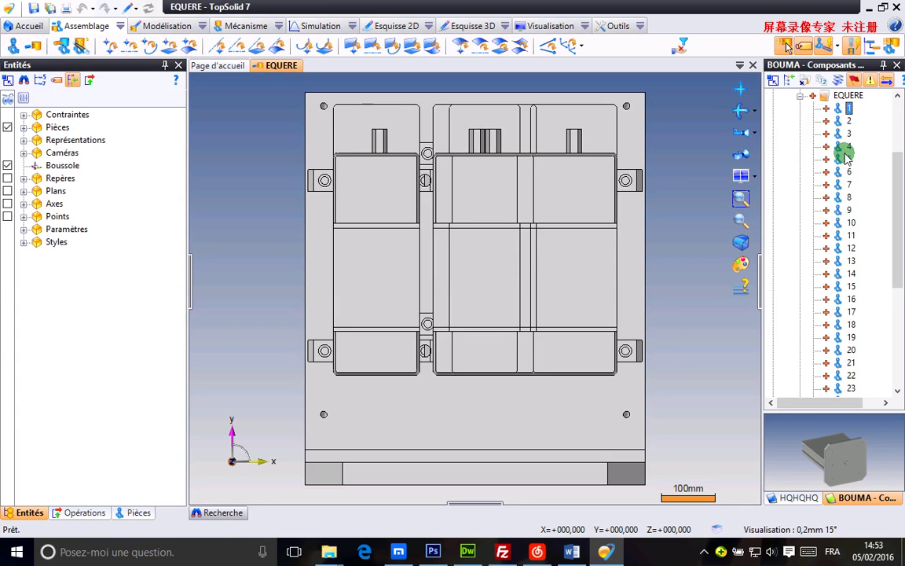
left_click(849, 122)
left_click(849, 110)
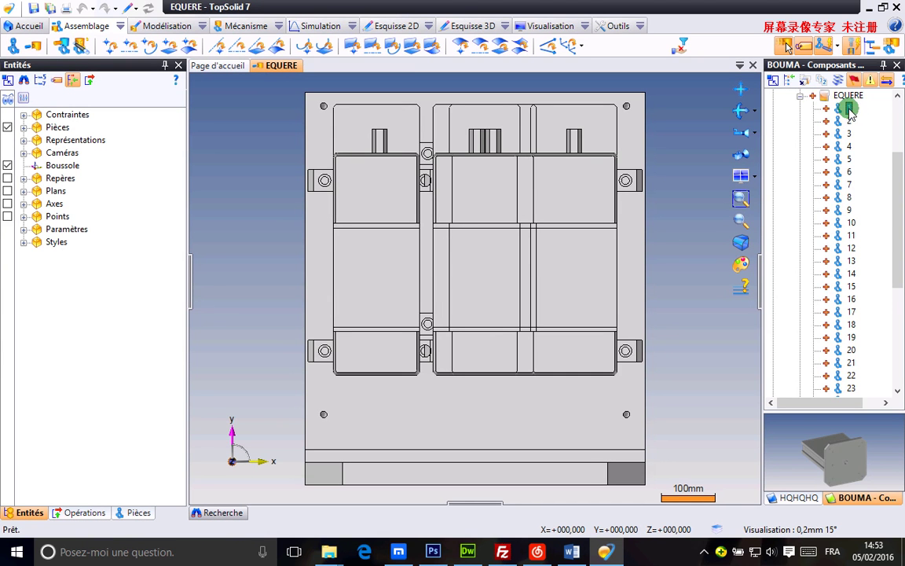
- Paste the copied part into the ETAU-TOYOTA folder and name it "equere- TOYOTA"
left_click(813, 96)
left_click(839, 197)
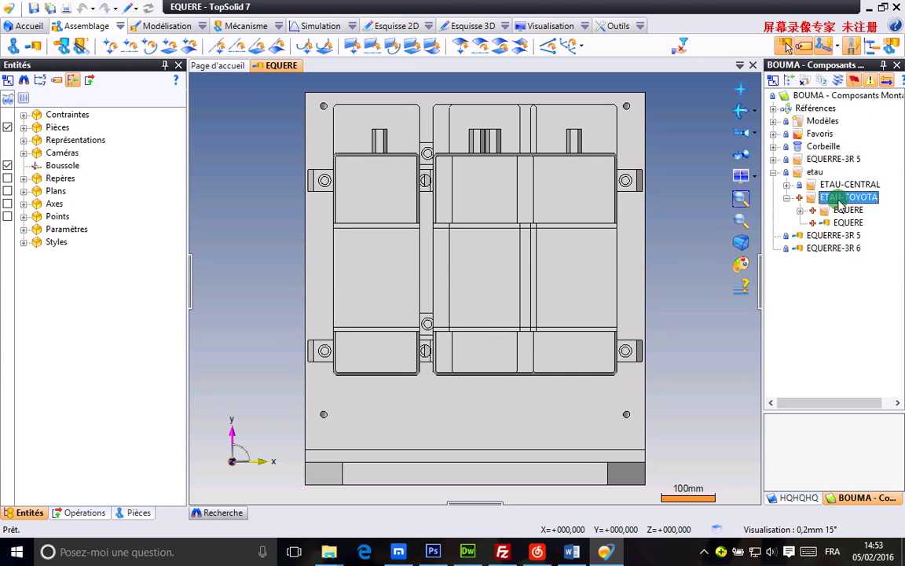
right_click(840, 201)
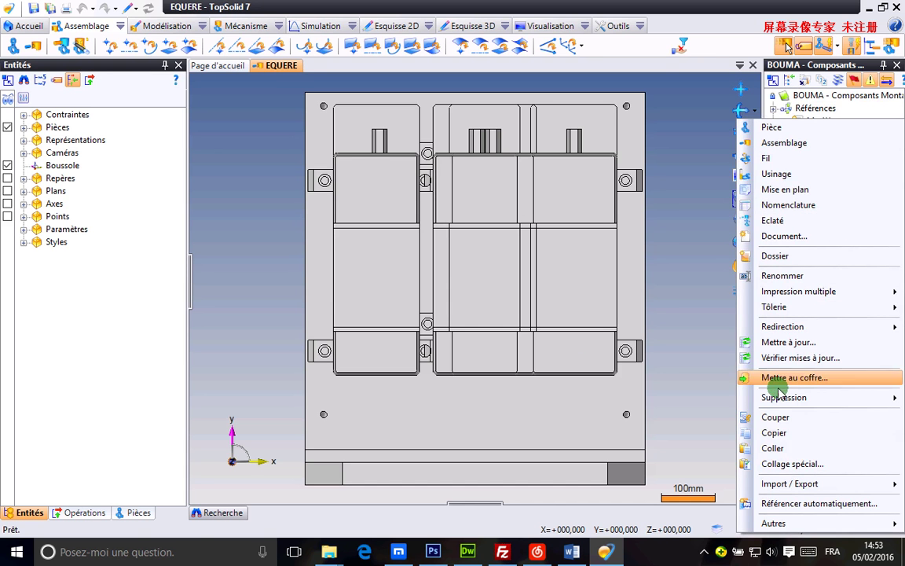
left_click(786, 448)
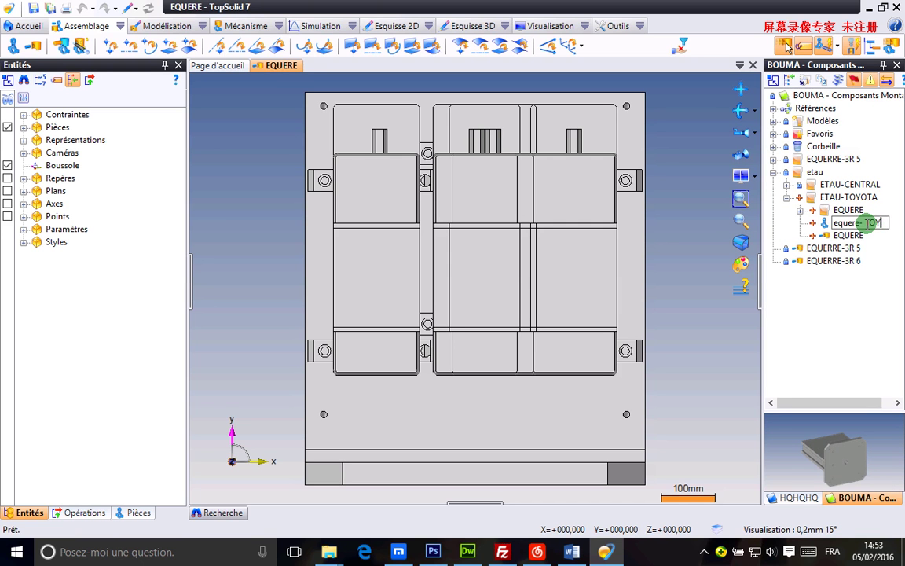
key("Return")
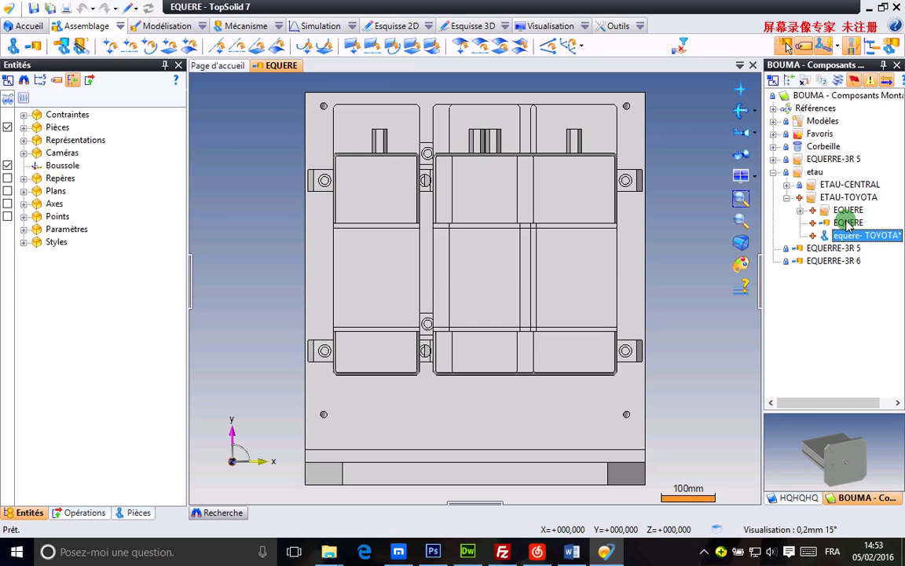
- Delete the angle bracket and the wide vise group from the EQUERE assembly, keeping the narrow vise and its adjoining clamps
left_click(848, 223)
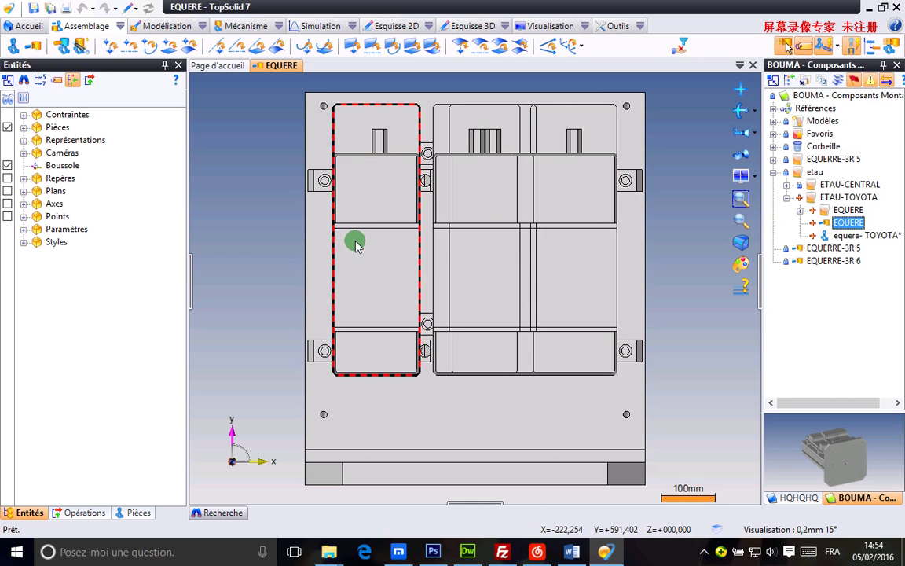
scroll(354, 242, "down", 3)
middle_click_drag(413, 297, 491, 279)
mouse_move(489, 274)
right_mouse_down()
mouse_move(497, 226)
mouse_move(491, 257)
right_mouse_up()
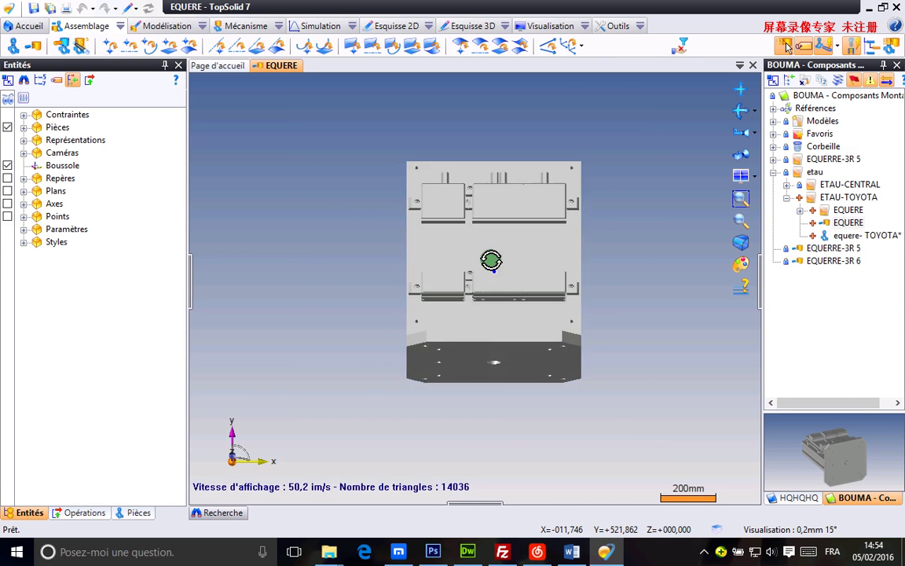
left_click(85, 510)
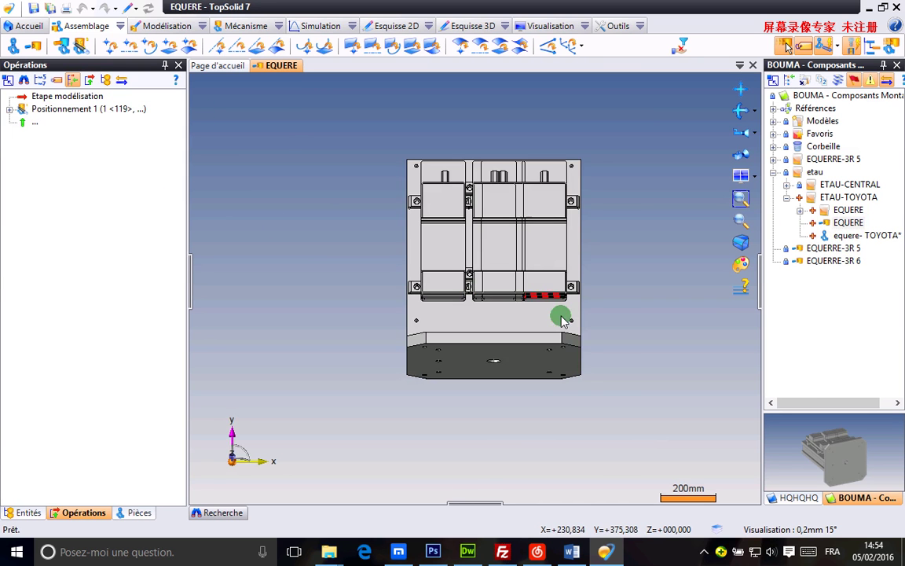
left_click_drag(624, 430, 488, 135)
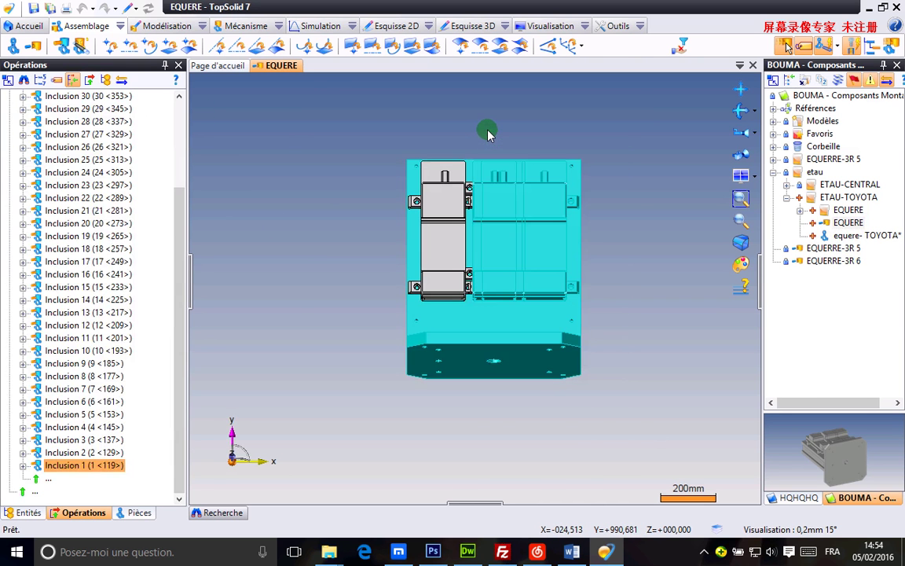
right_click(520, 211)
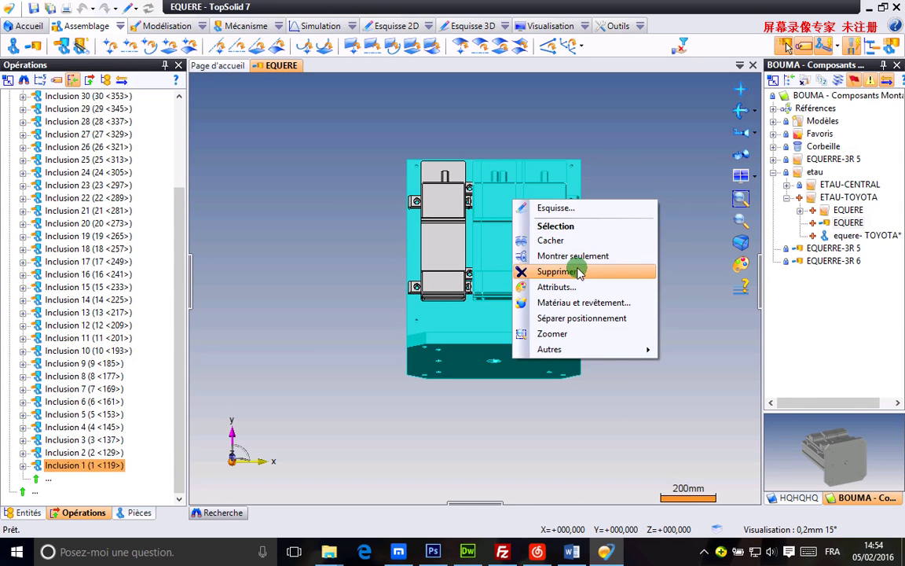
left_click(528, 267)
- Delete the two leftover clamp pieces, 34 and 7, beside the upper end of the remaining vise
scroll(503, 192, "up", 3)
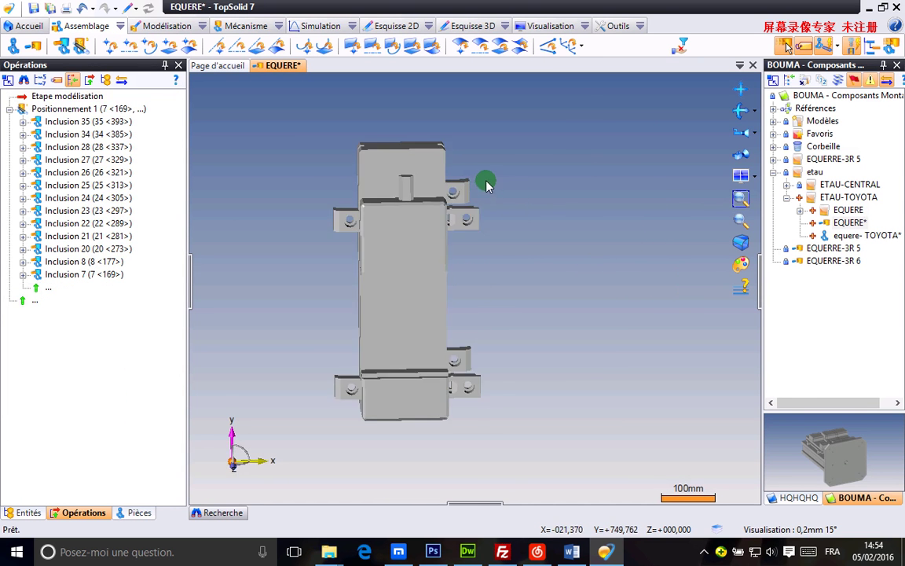
middle_click_drag(494, 263, 541, 228)
scroll(466, 245, "up", 3)
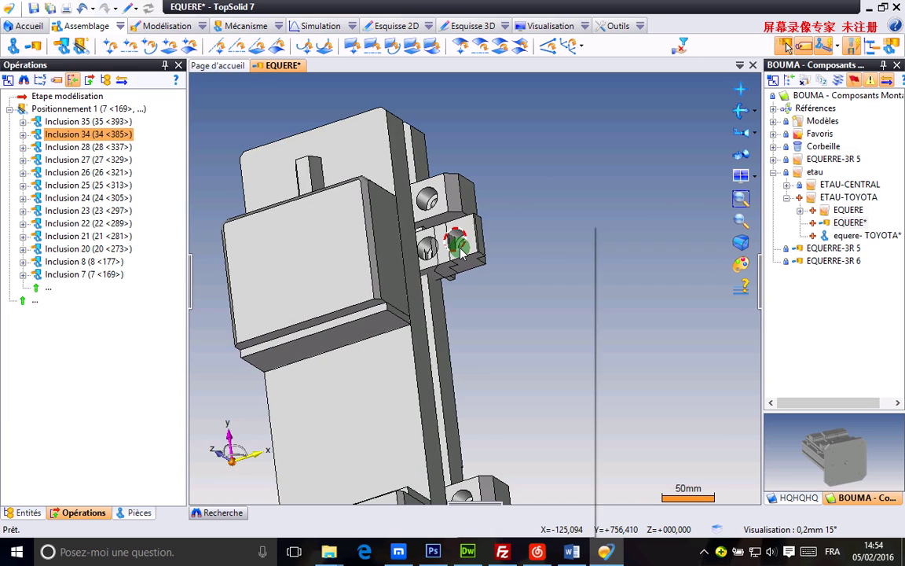
right_click(468, 250)
left_click(503, 449)
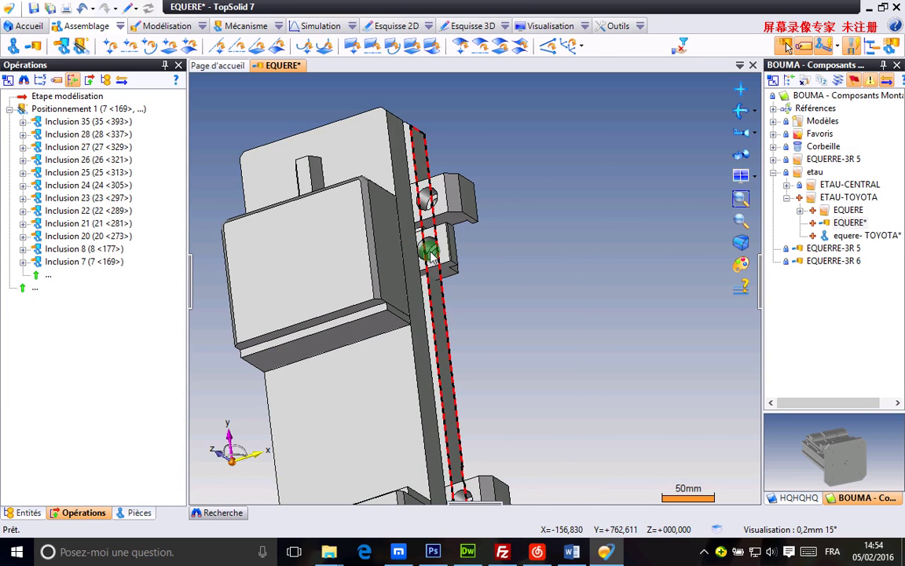
right_click(437, 252)
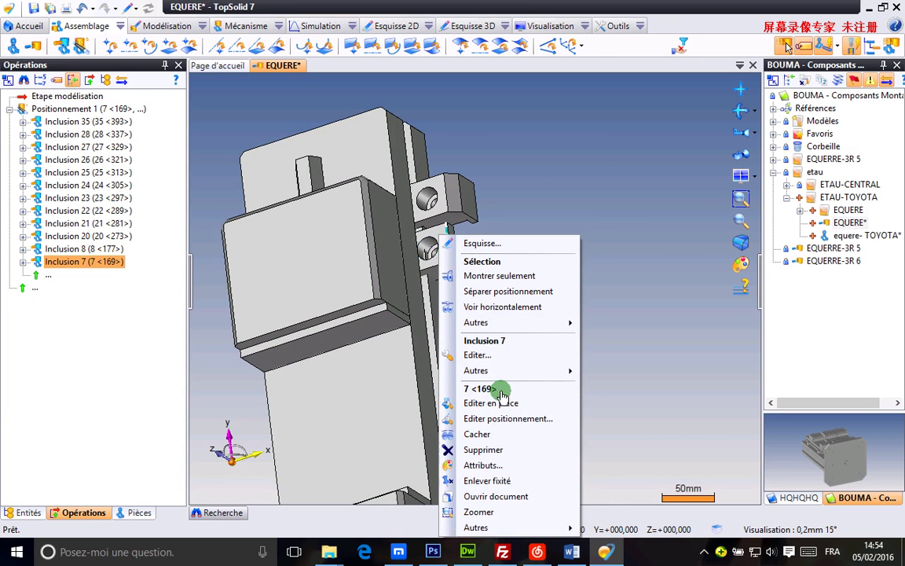
left_click(505, 450)
- Delete the two leftover clamp pieces, 35 and 8, beside the lower end of the remaining vise
middle_click_drag(559, 405, 589, 278)
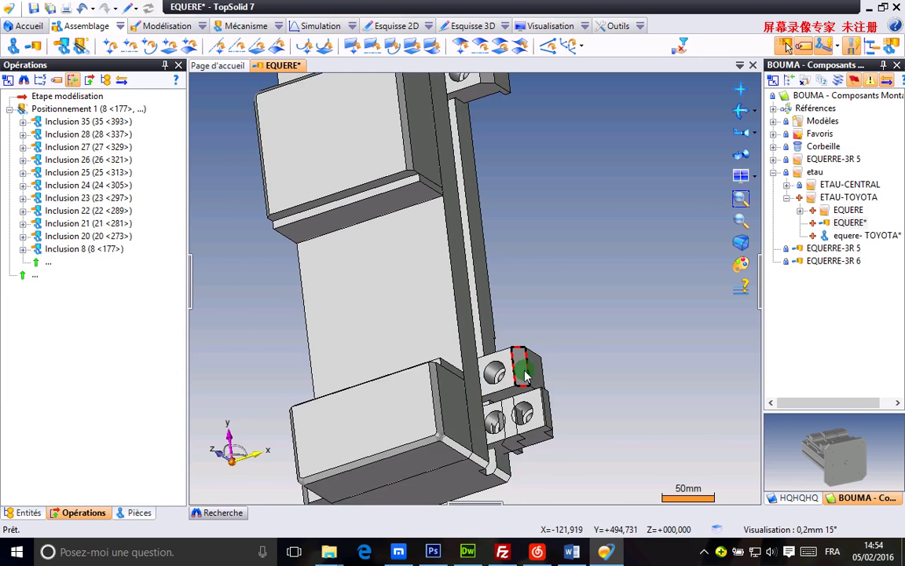
middle_click_drag(534, 431, 578, 317)
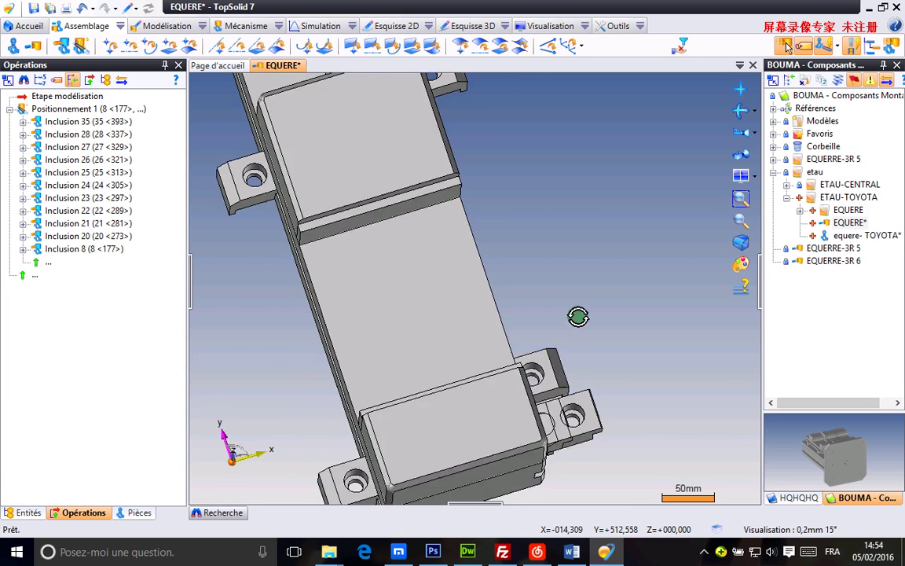
double_click(581, 420)
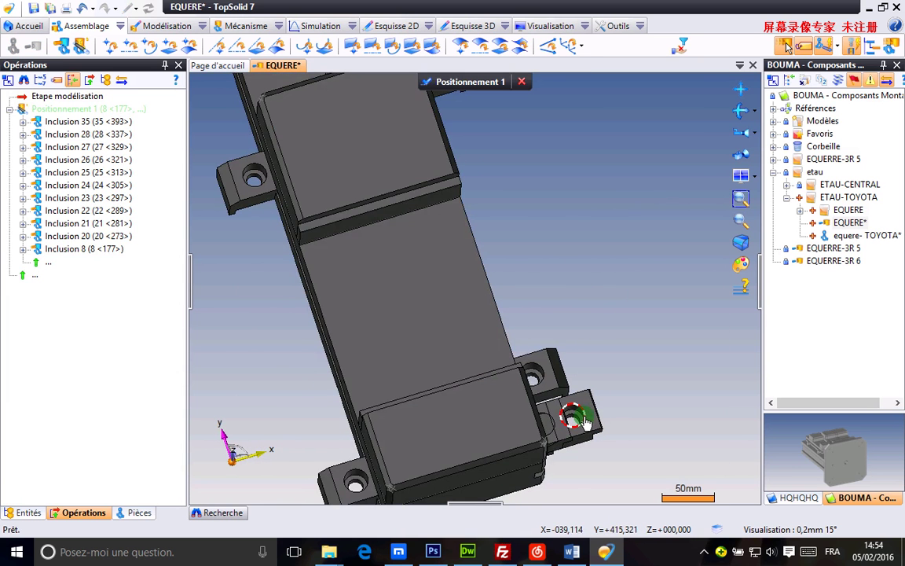
left_click(521, 81)
left_click(416, 302)
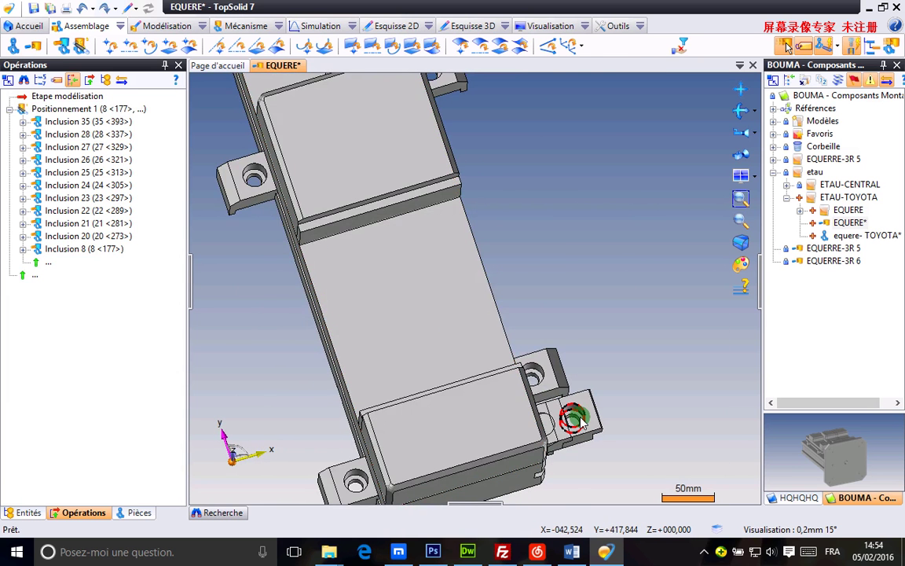
right_click(580, 424)
left_click(585, 449)
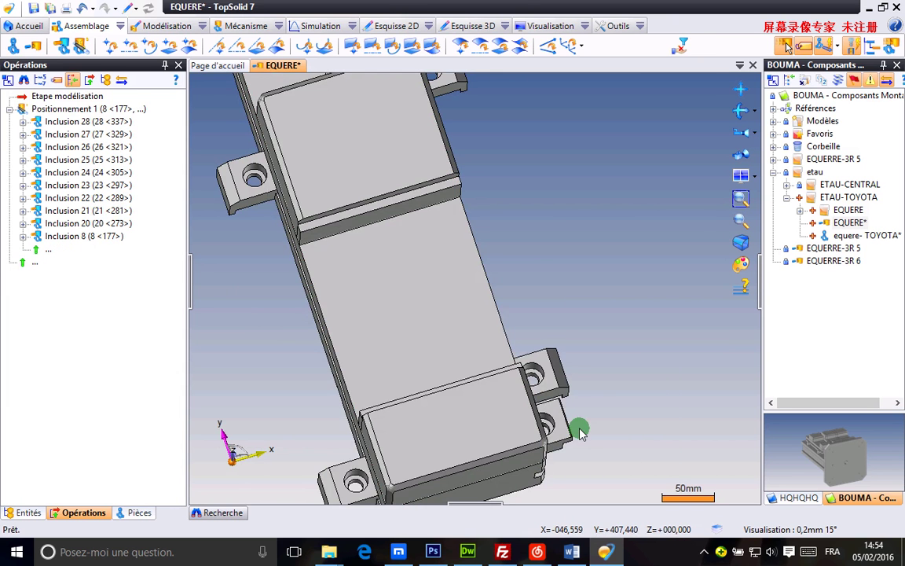
right_click(570, 440)
left_click(628, 448)
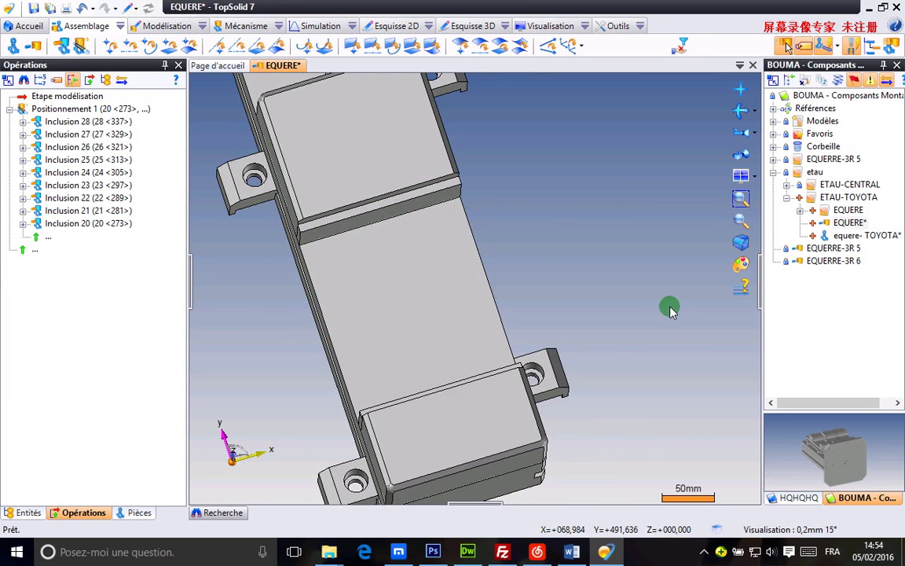
- Colour the vise's long base body, part 20, orange (RGB 255, 128, 0) through its attributes
scroll(558, 293, "down", 3)
middle_click_drag(558, 293, 479, 284)
right_click(546, 188)
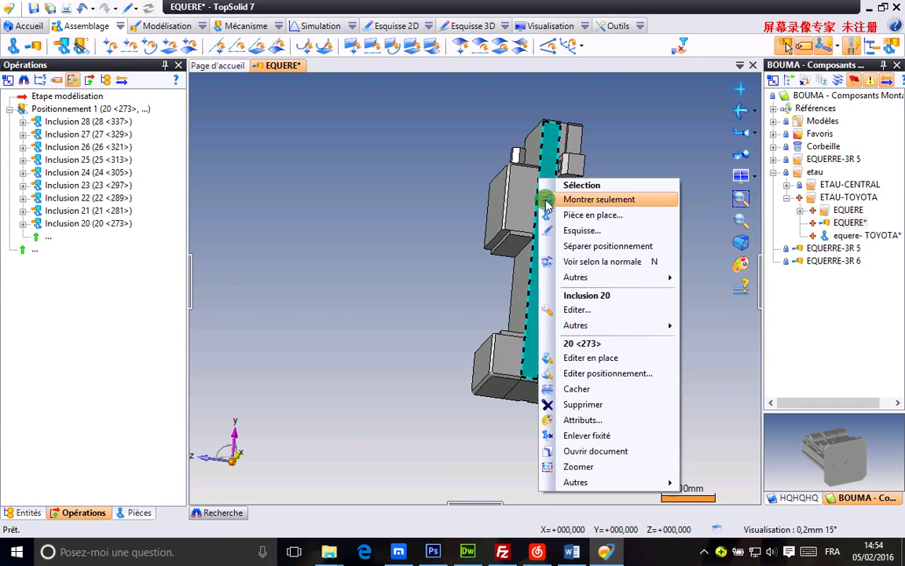
left_click(604, 422)
left_click(227, 146)
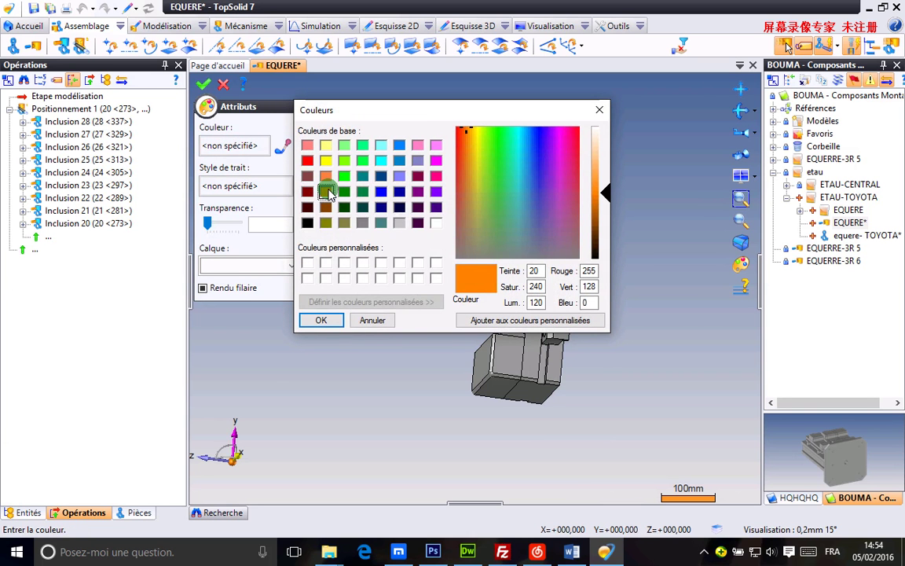
left_click(322, 319)
mouse_move(426, 259)
middle_mouse_down()
mouse_move(477, 241)
mouse_move(428, 261)
middle_mouse_up()
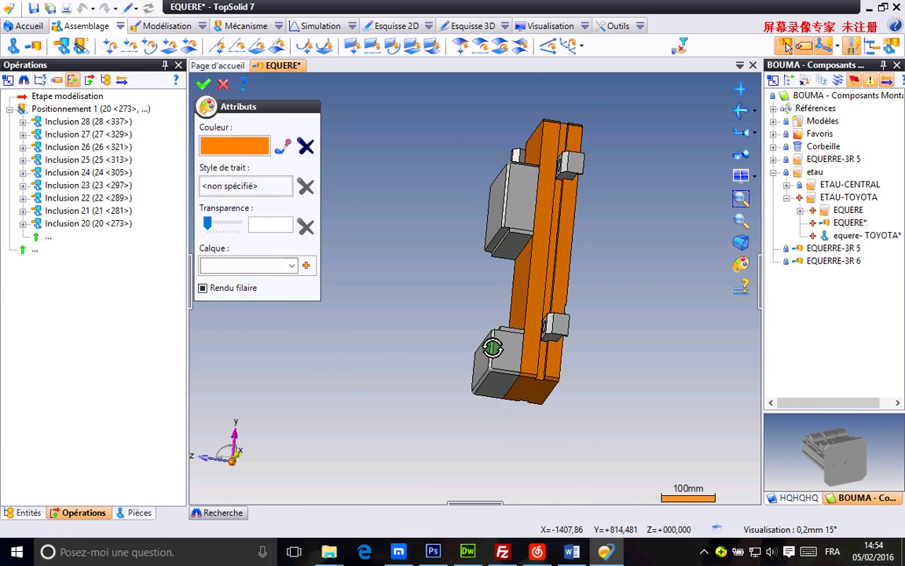
left_click(204, 84)
- Colour the fixed jaw at the lower end of the vise, part 21, the same orange as the base
right_click(515, 361)
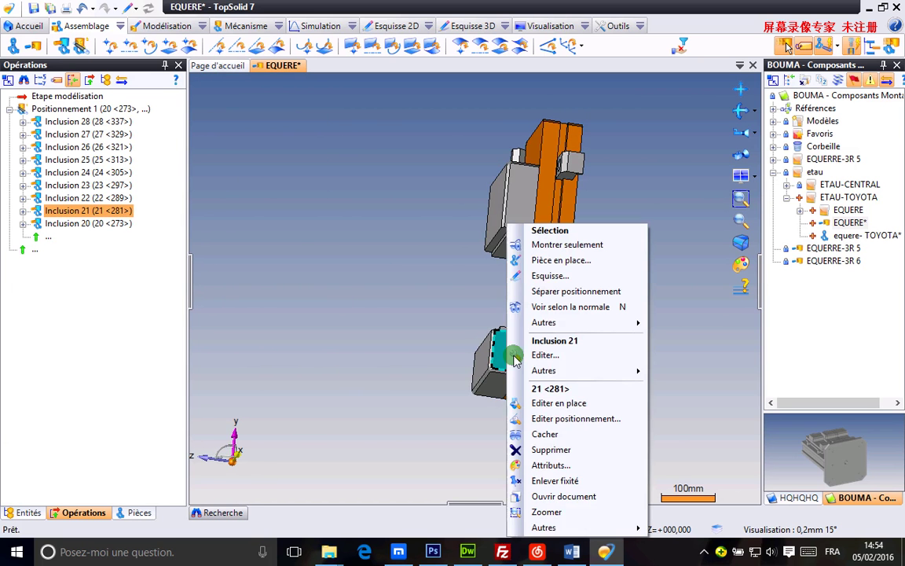
left_click(552, 466)
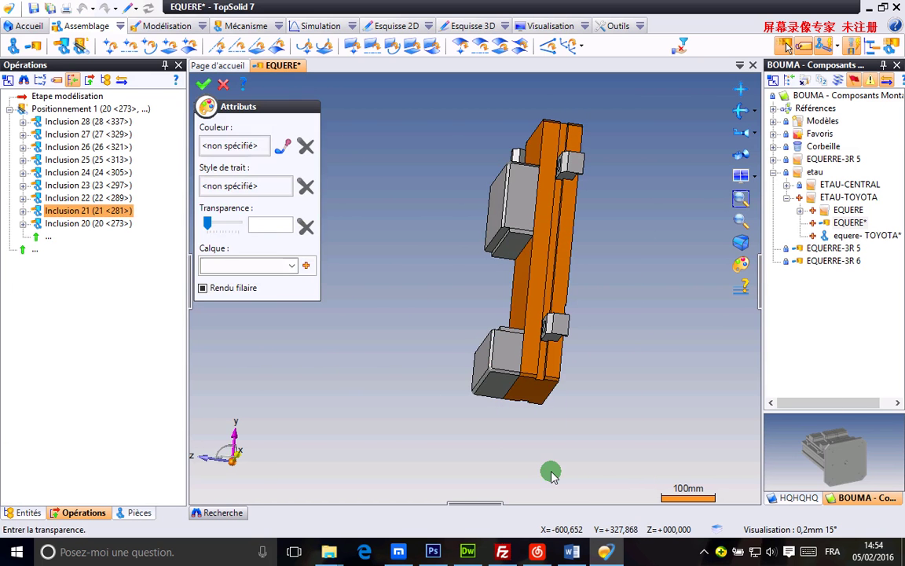
left_click(228, 143)
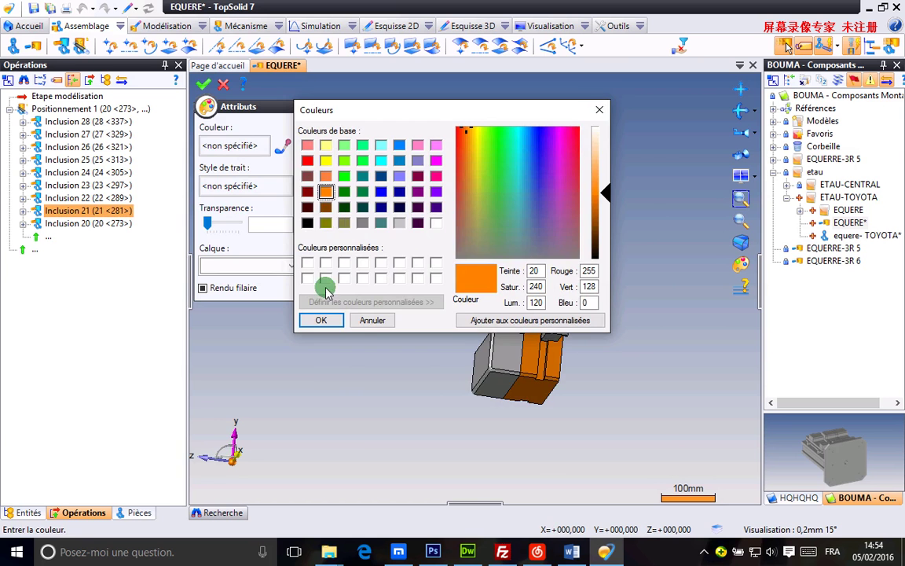
left_click(324, 319)
left_click(202, 84)
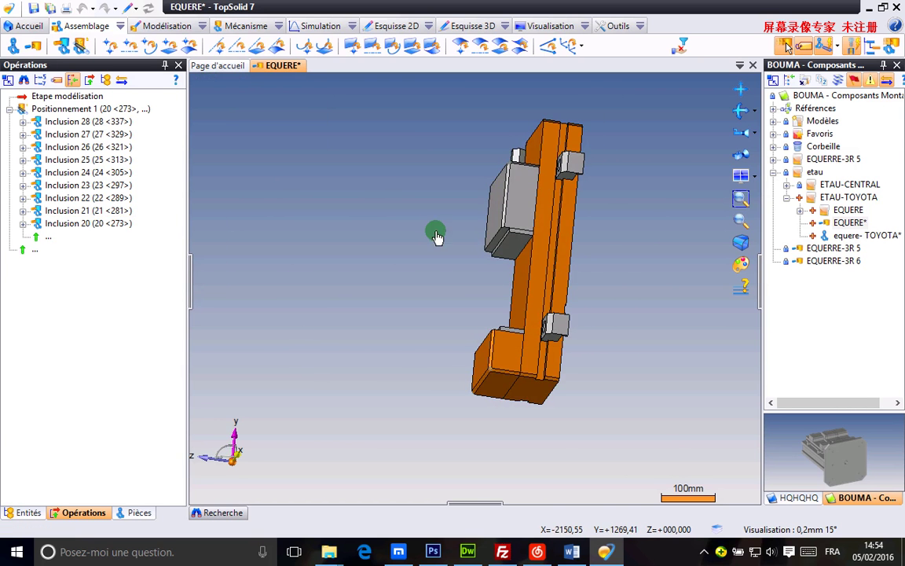
- Colour the movable jaw in the upper half of the vise, part 24, green (RGB 0, 128, 0)
middle_click_drag(444, 242, 420, 268)
scroll(422, 266, "up", 2)
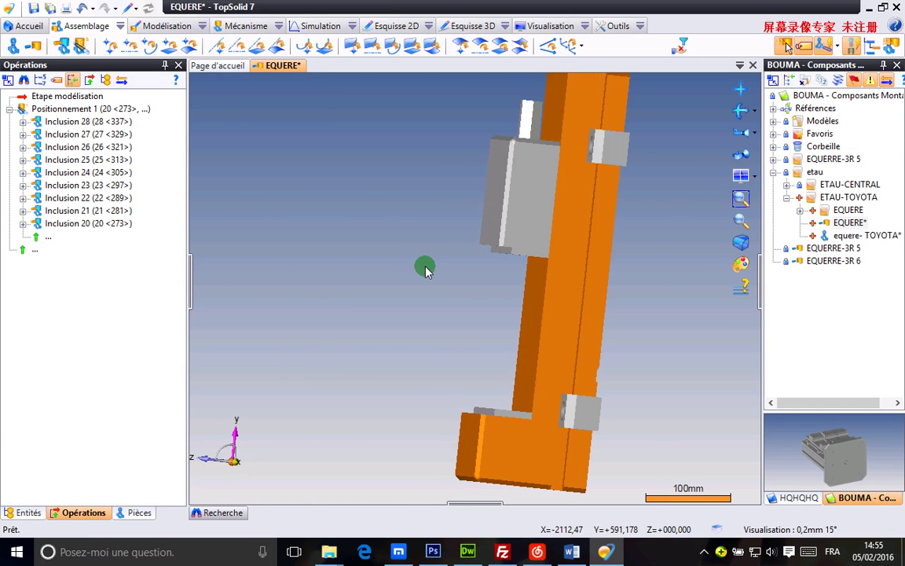
right_click(529, 213)
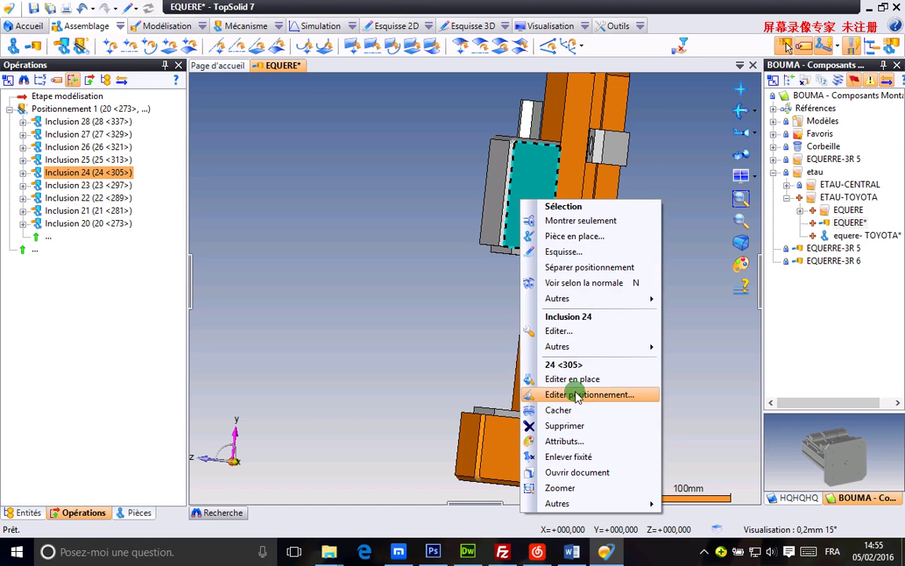
left_click(571, 441)
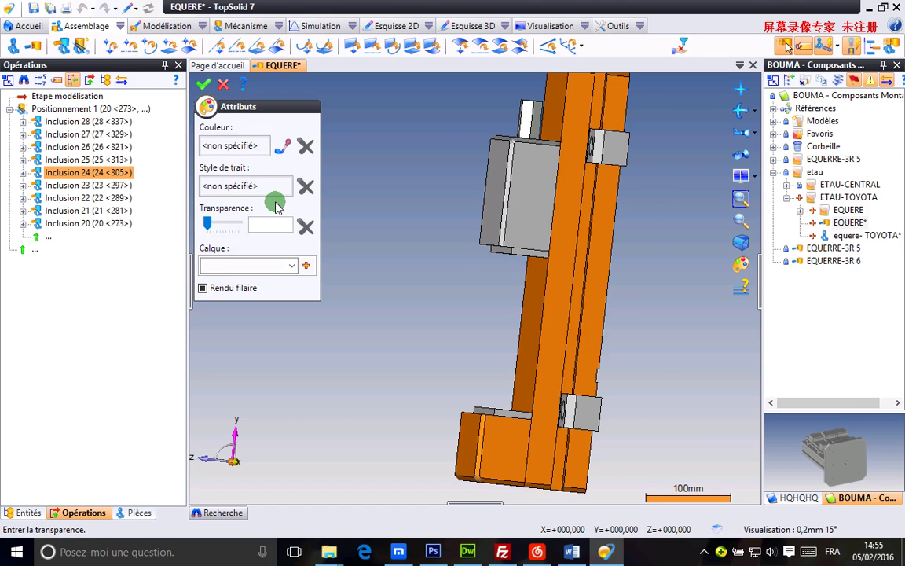
left_click(271, 157)
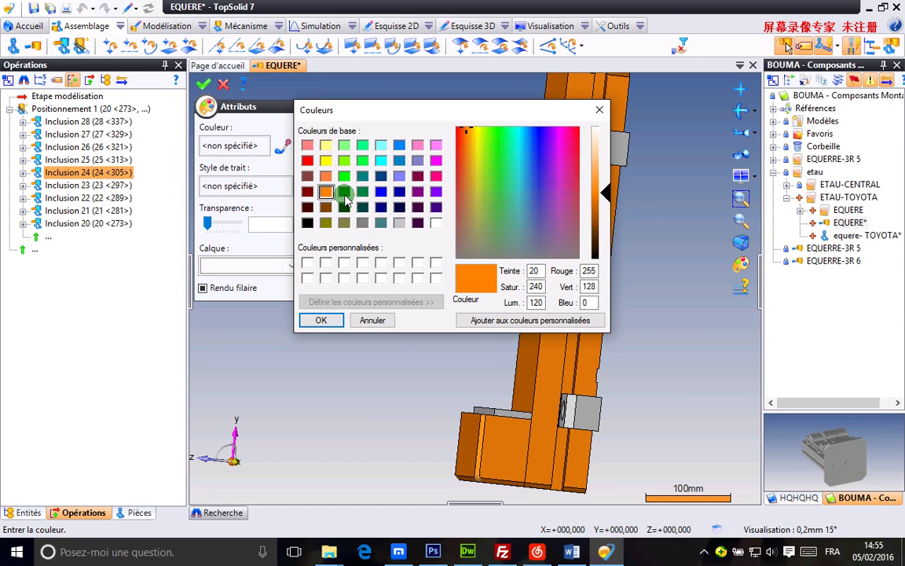
left_click(344, 193)
left_click(320, 319)
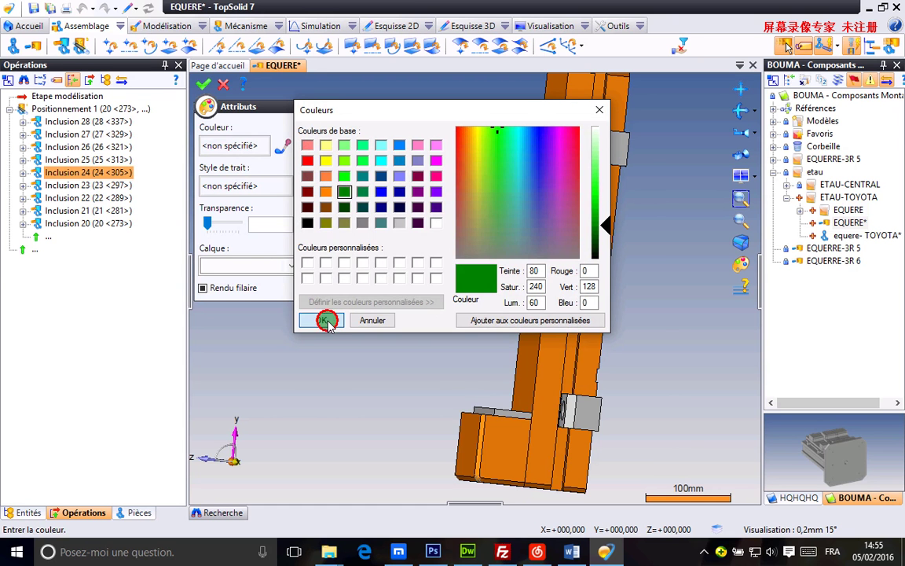
left_click(204, 84)
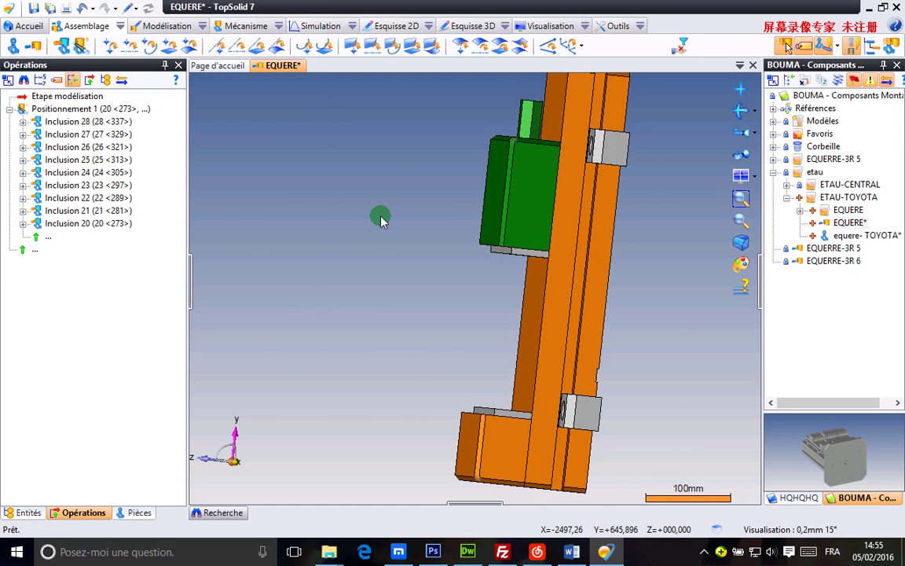
- Turn the vise assembly into a mechanism that inherits rigid groups, joints and forces
middle_click_drag(379, 216, 506, 264)
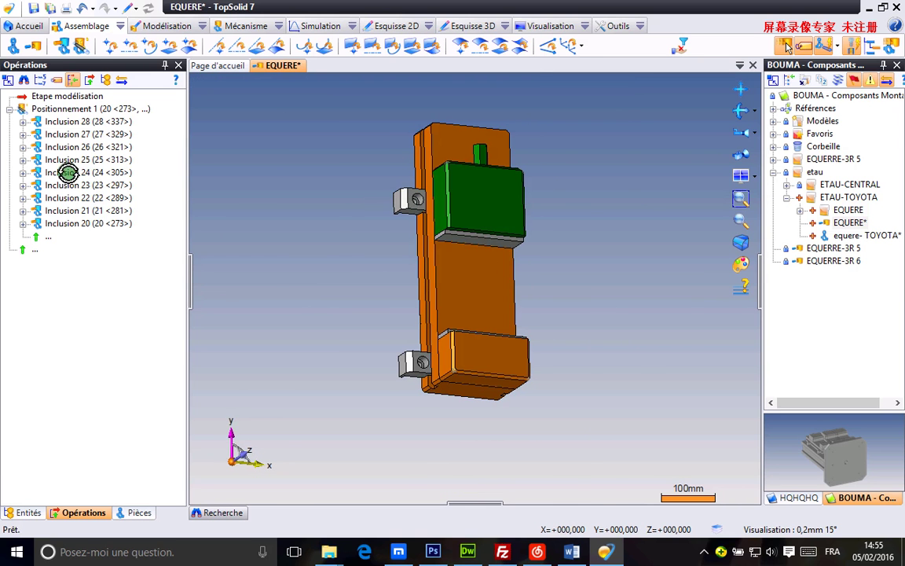
left_click(10, 109)
left_click(29, 512)
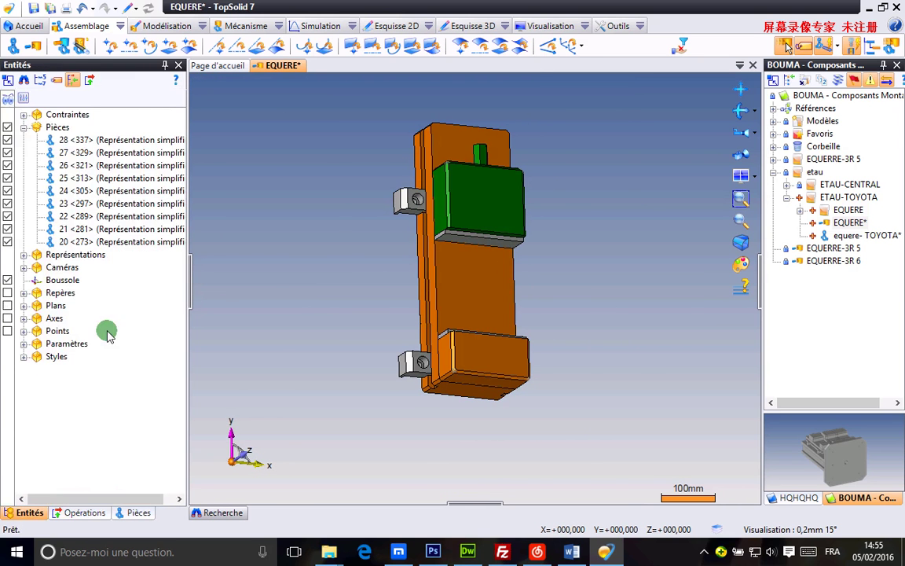
left_click(23, 127)
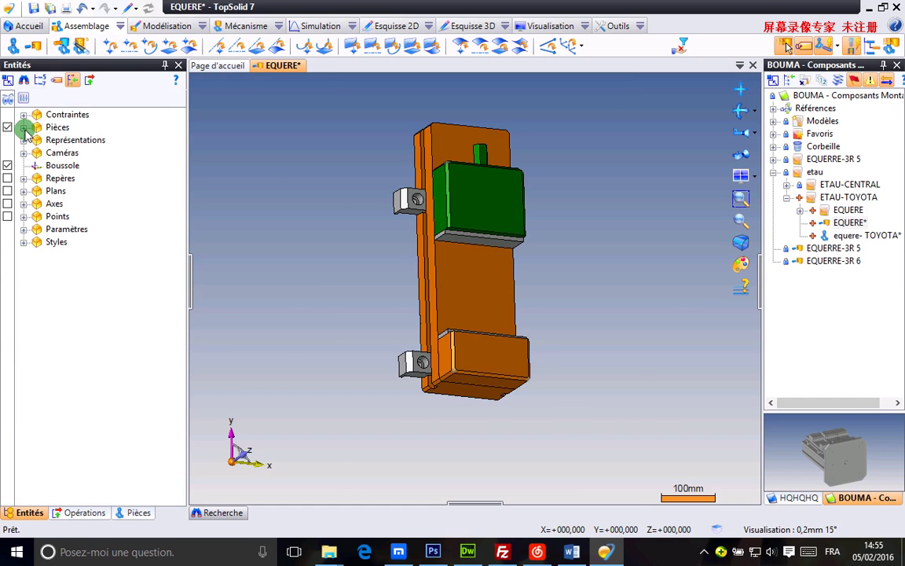
middle_click_drag(331, 216, 365, 257)
left_click(477, 238)
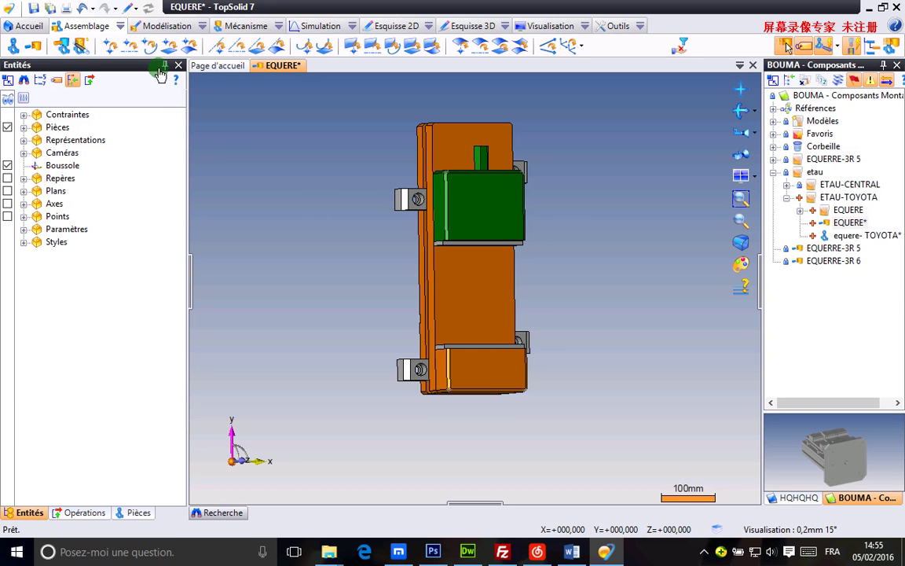
left_click(252, 27)
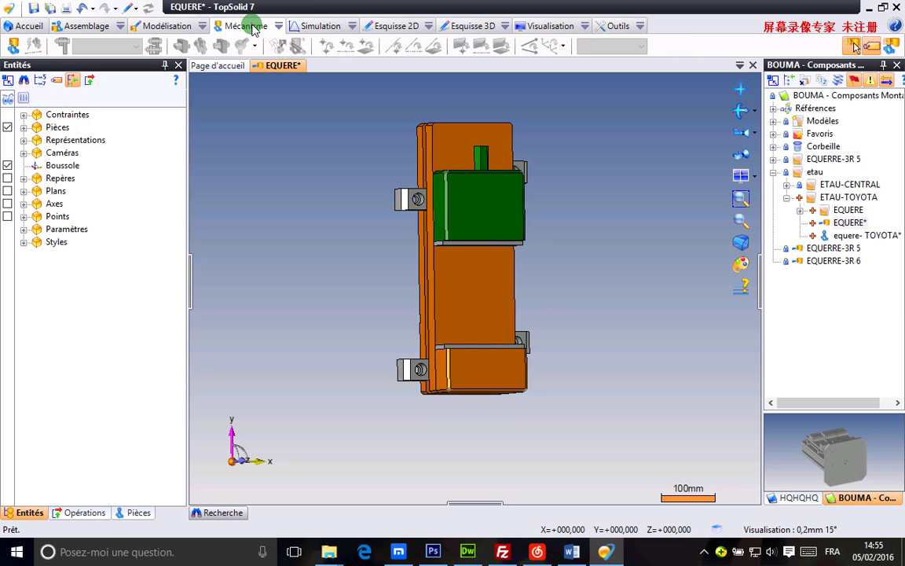
left_click(16, 48)
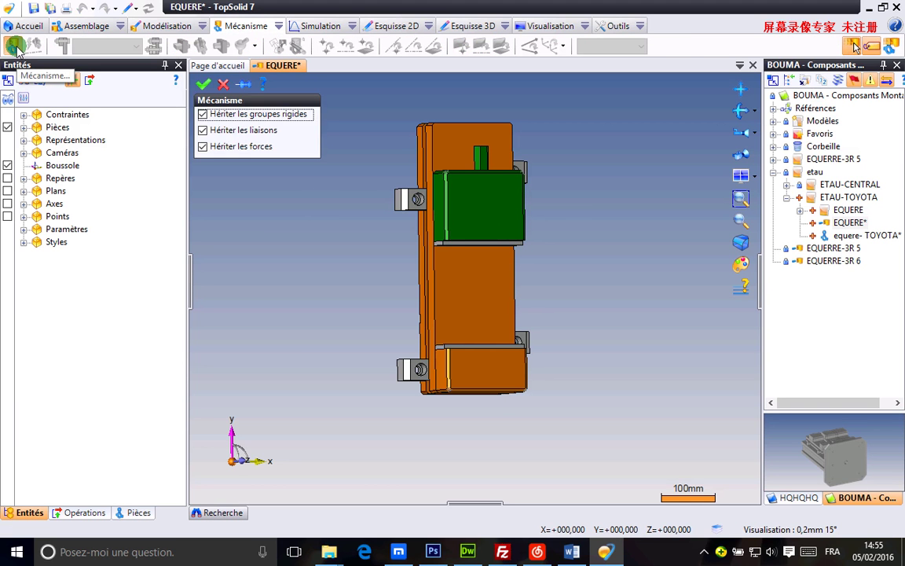
left_click(205, 84)
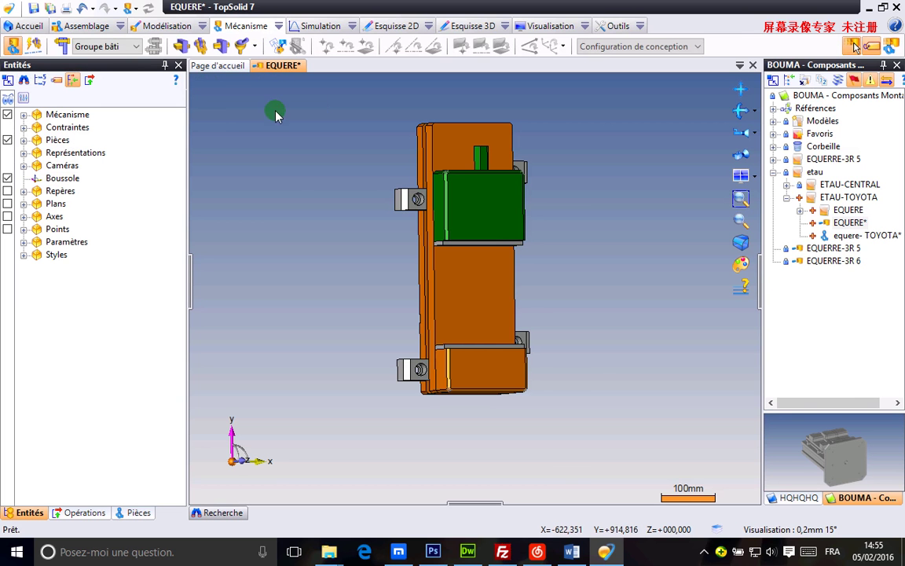
- Examine which vise parts belong to the mechanism's Groupe bâti rigid group, highlighting them one by one
left_click(25, 116)
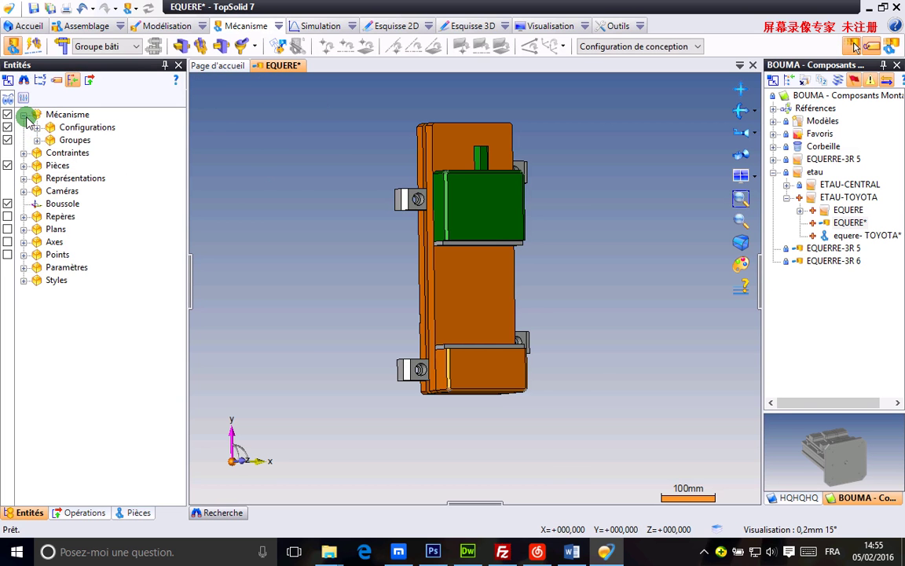
left_click(37, 139)
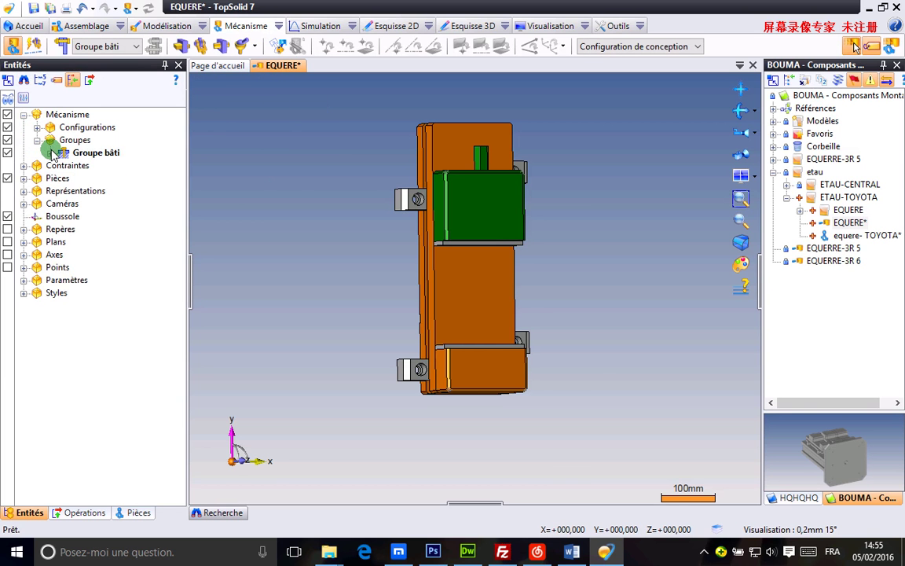
left_click(50, 152)
left_click(96, 152)
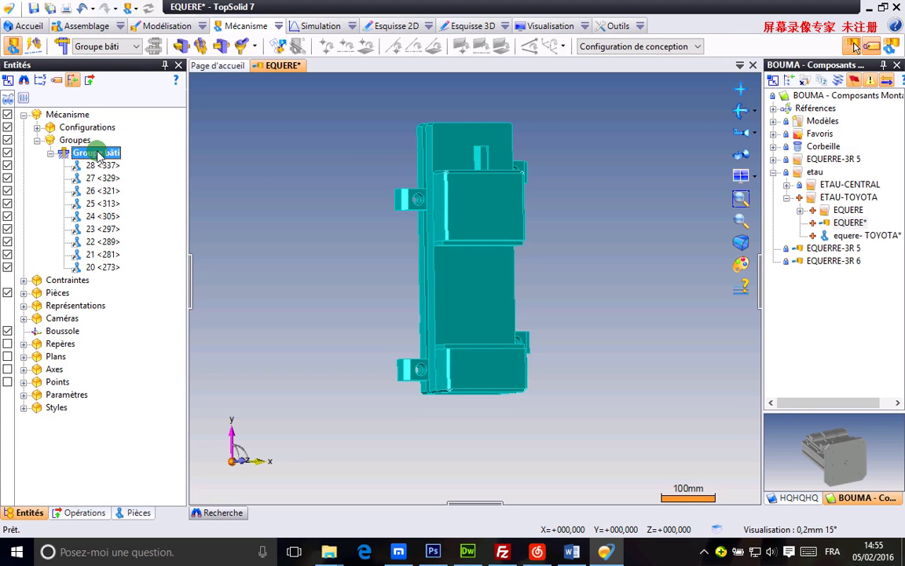
left_click(95, 166)
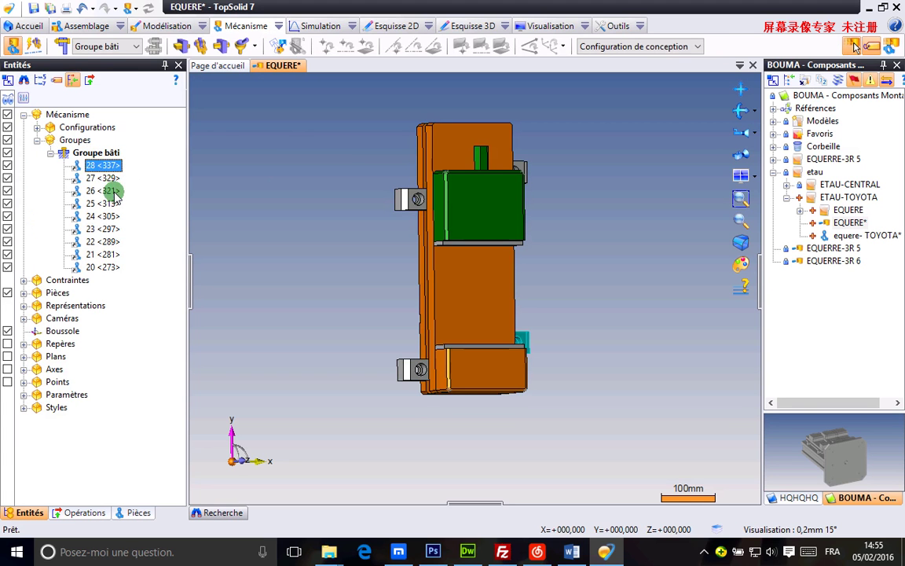
left_click(106, 178)
left_click(109, 191)
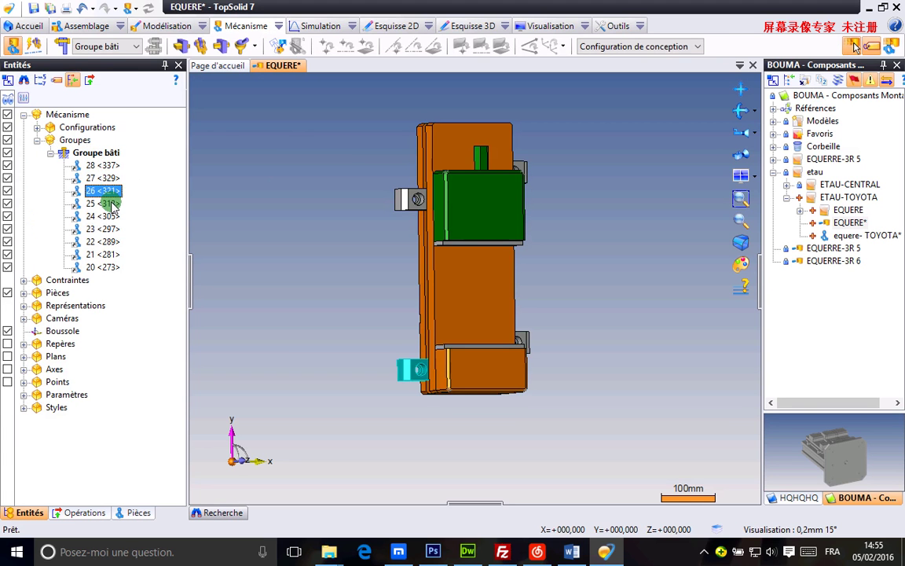
left_click(111, 203)
- Remove the movable jaw, part 24, and its jaw plate, part 23, from the Groupe bâti rigid group
left_click(111, 217)
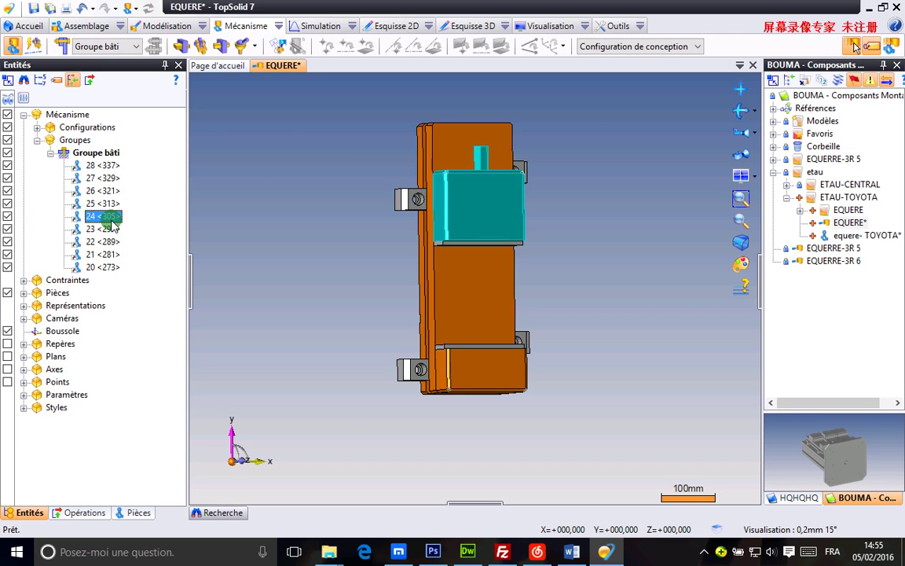
left_click(114, 228)
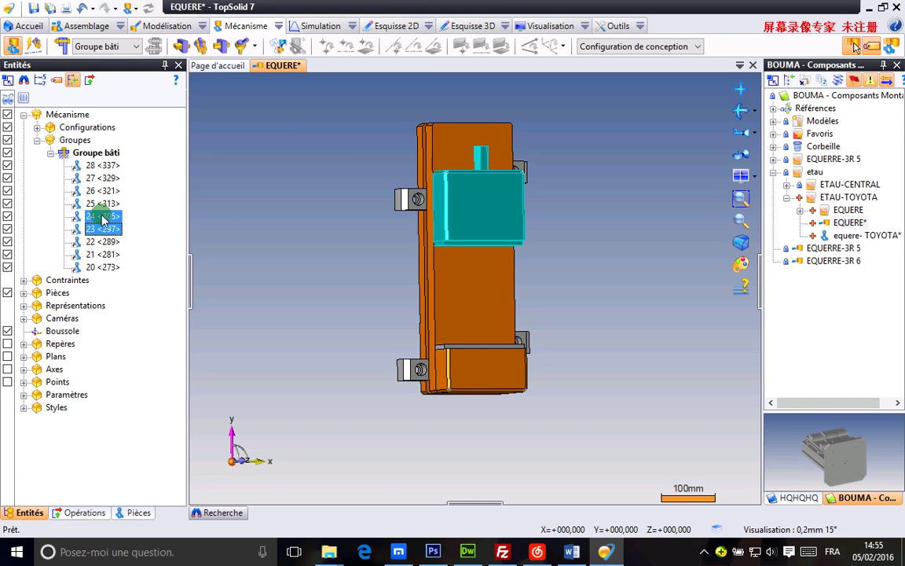
left_click(104, 216)
right_click(104, 226)
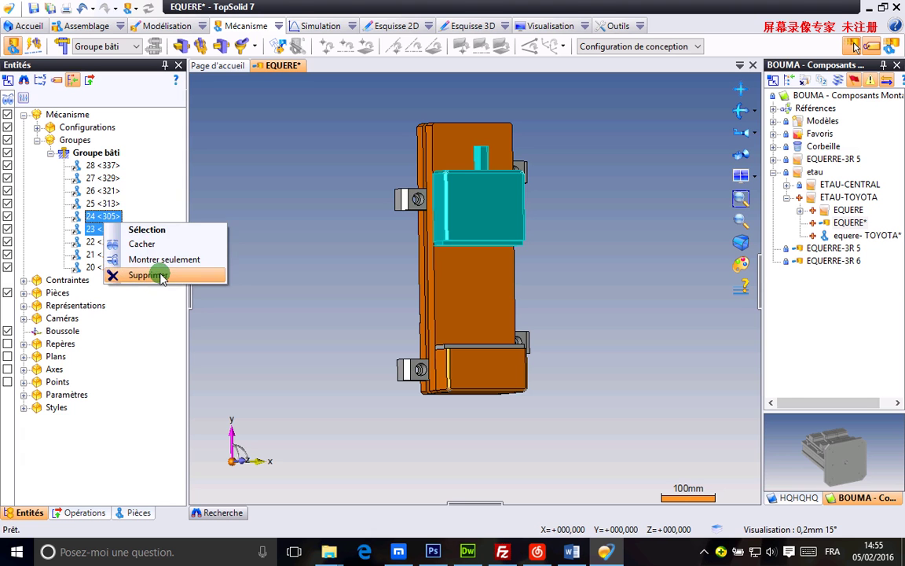
left_click(147, 275)
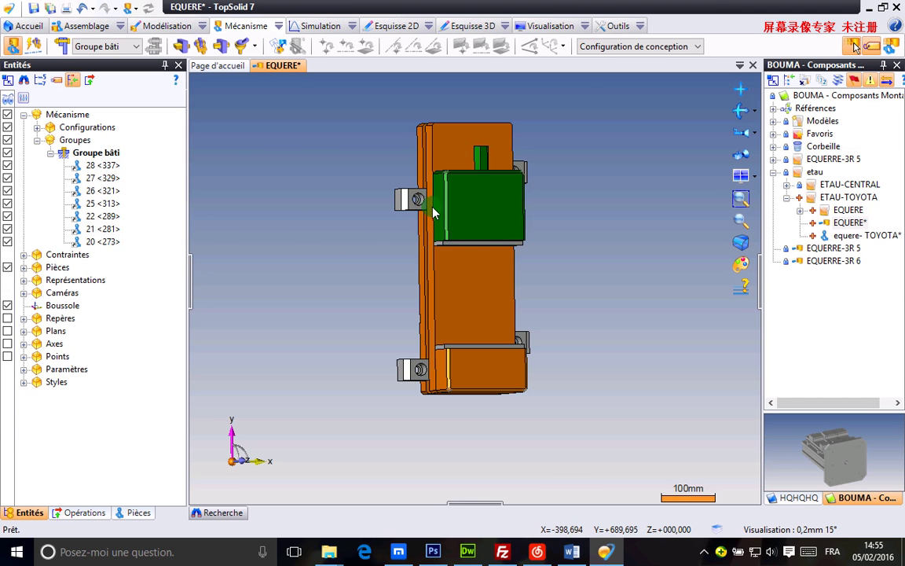
- Create a rigid group named "Mors mobile" from the green jaw and its adjoining plate, then check which parts it highlights
middle_click_drag(282, 115, 283, 169)
left_click(64, 47)
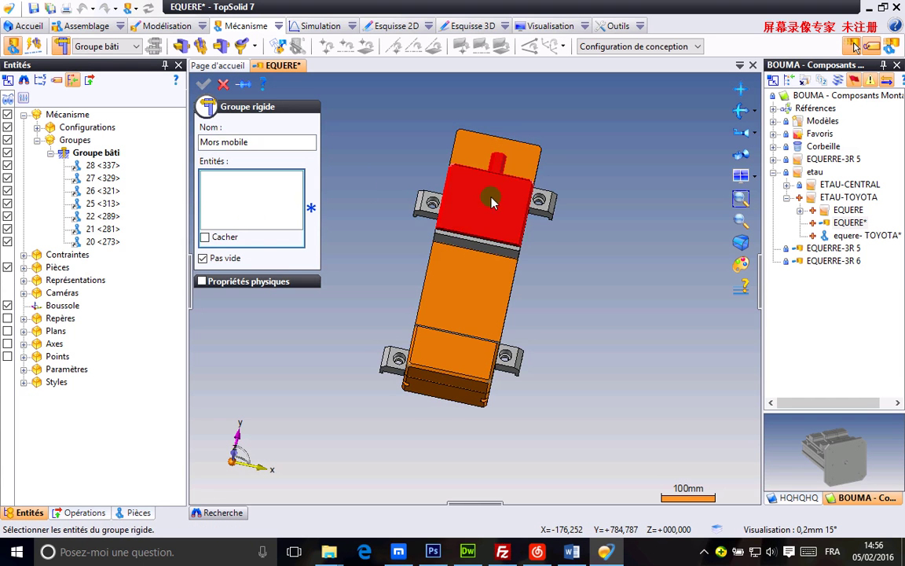
left_click(442, 178)
left_click(503, 253)
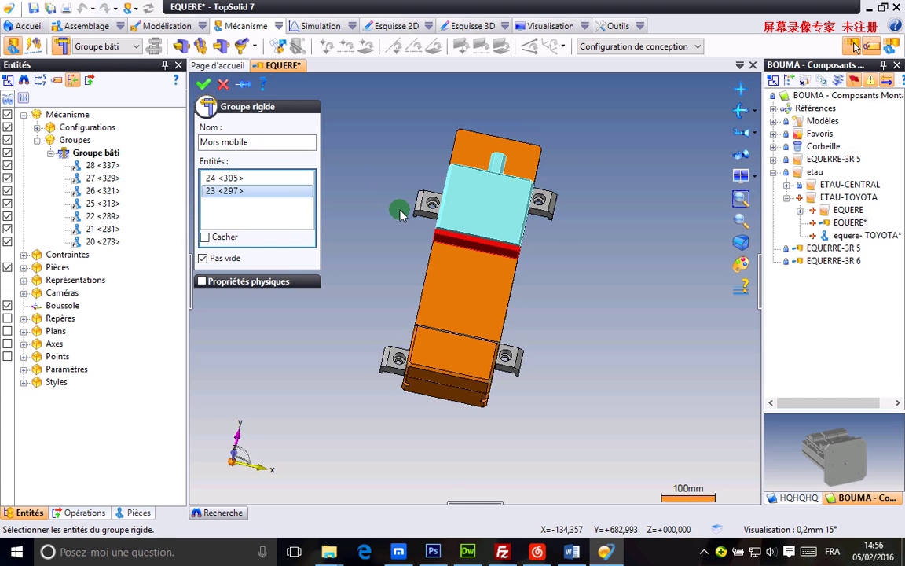
left_click(203, 87)
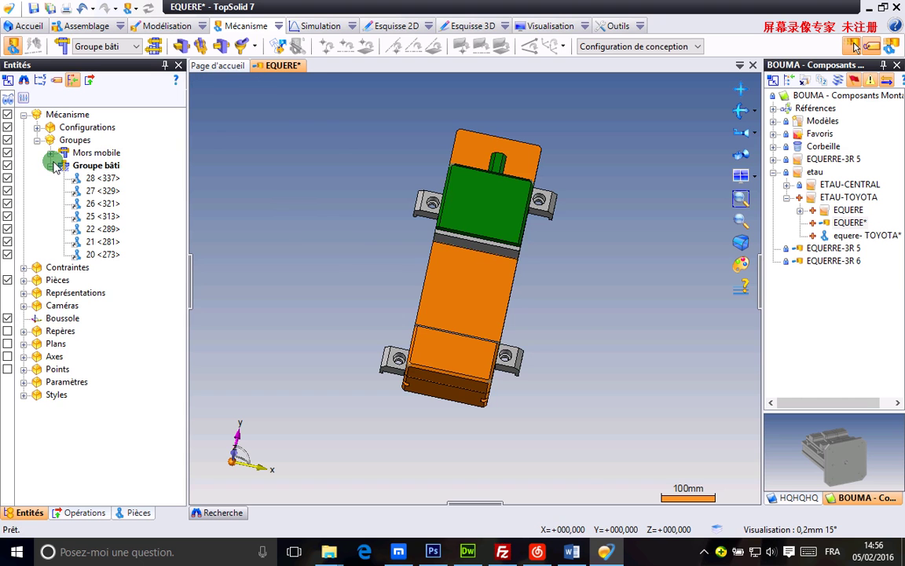
left_click(94, 153)
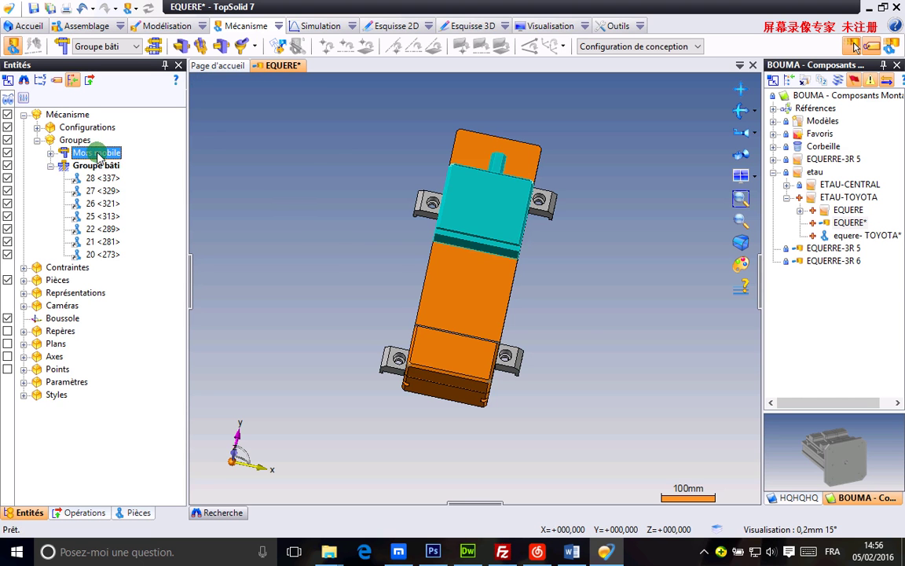
left_click(312, 171)
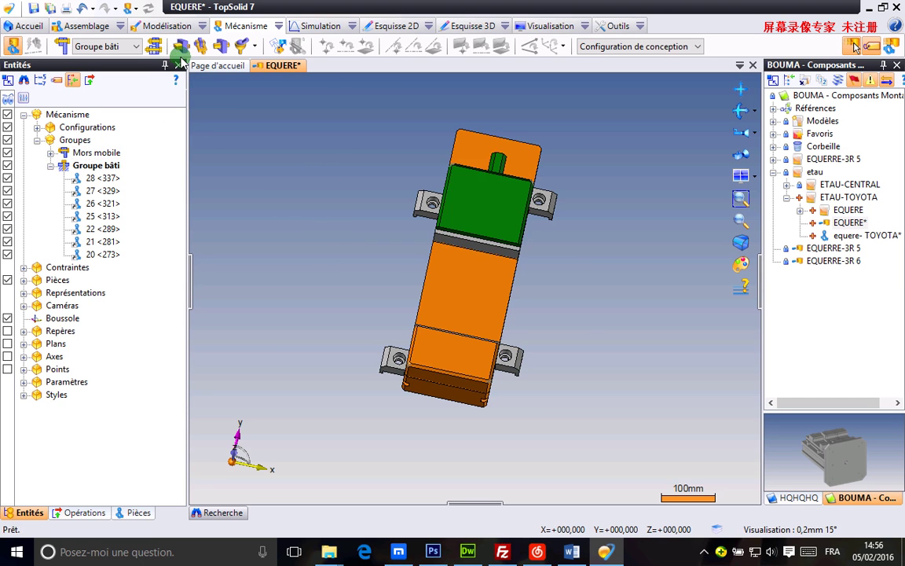
- Create a slider joint between the Mors mobile and Groupe bâti rigid groups, using the base's long edge as the translation direction
left_click(182, 48)
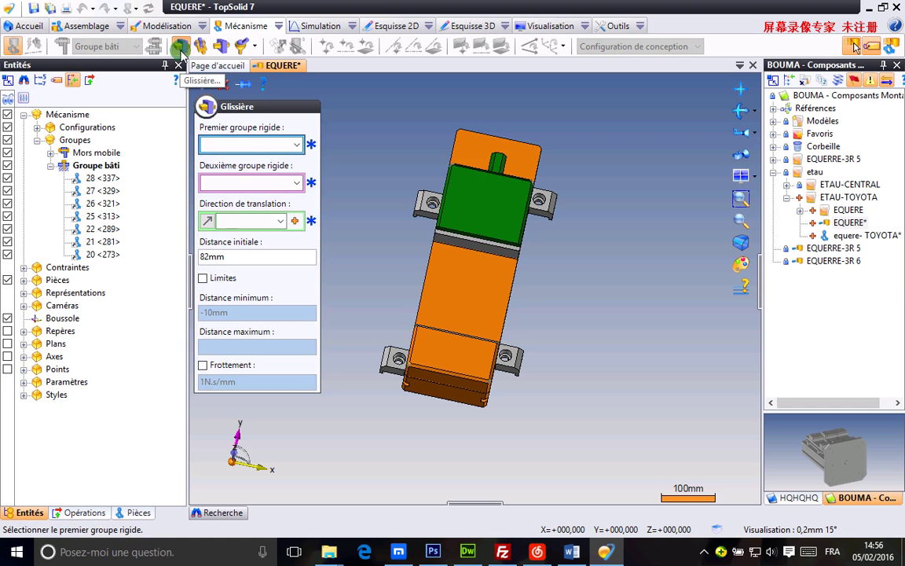
left_click(451, 180)
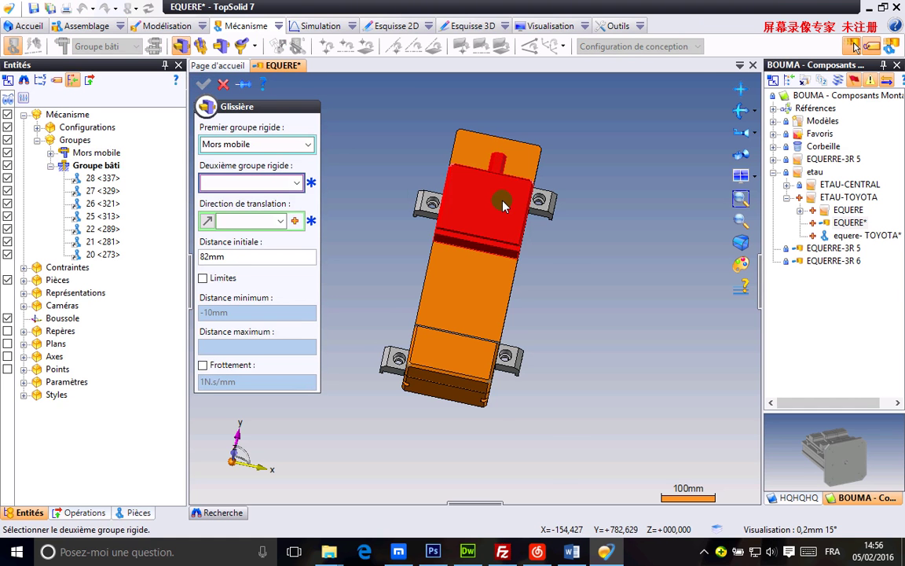
left_click(224, 185)
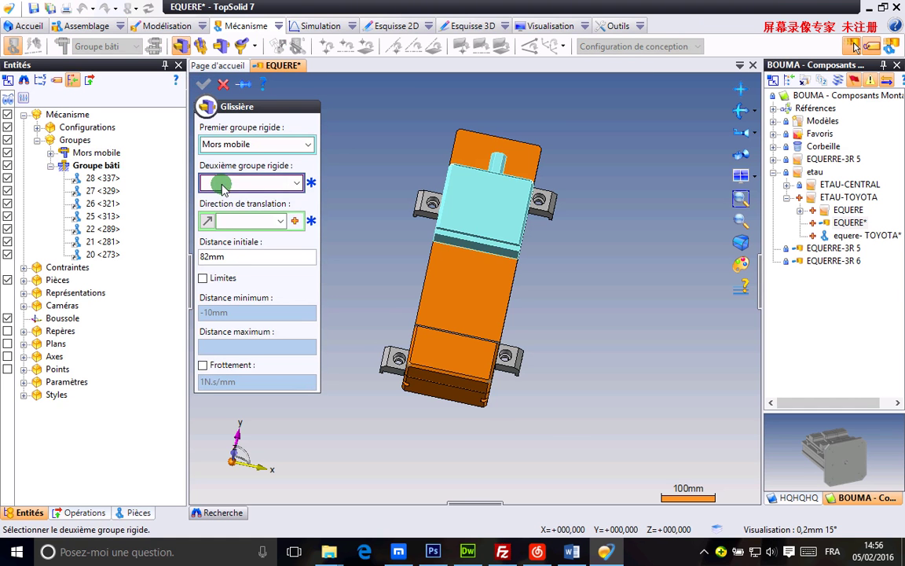
left_click(486, 300)
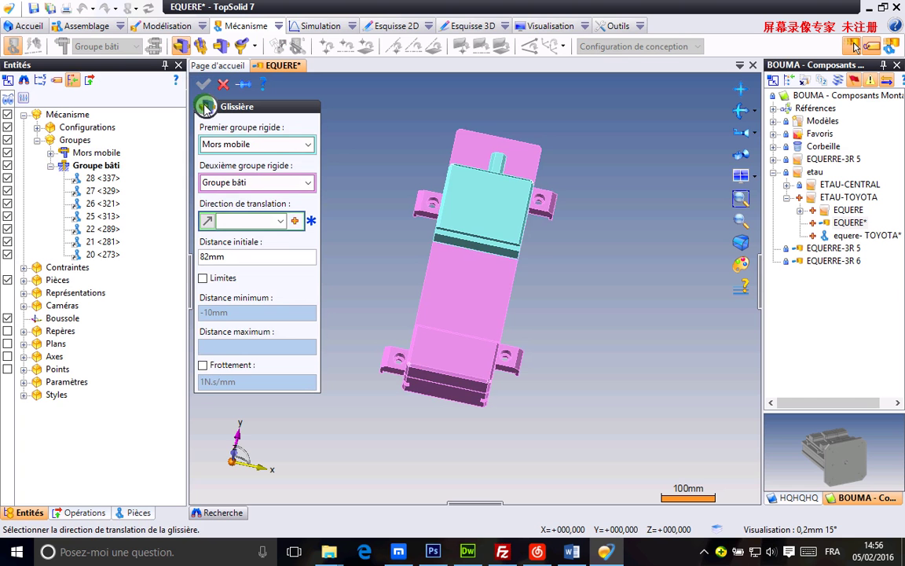
middle_click_drag(365, 251, 434, 246)
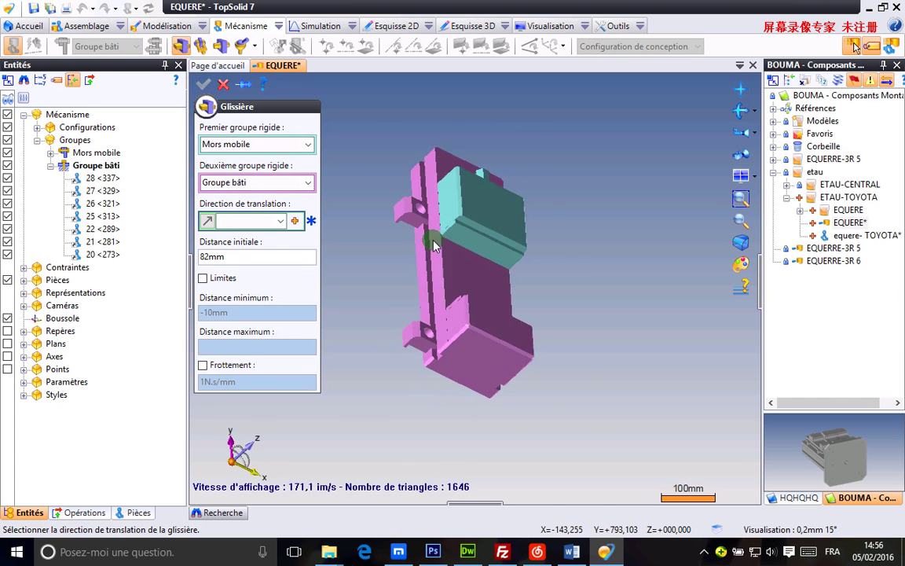
scroll(434, 246, "up", 4)
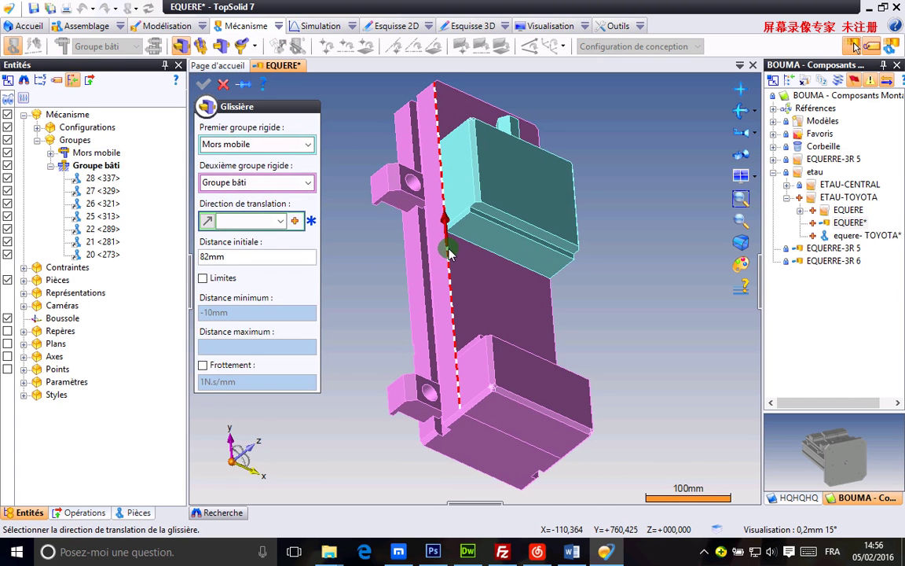
left_click(450, 253)
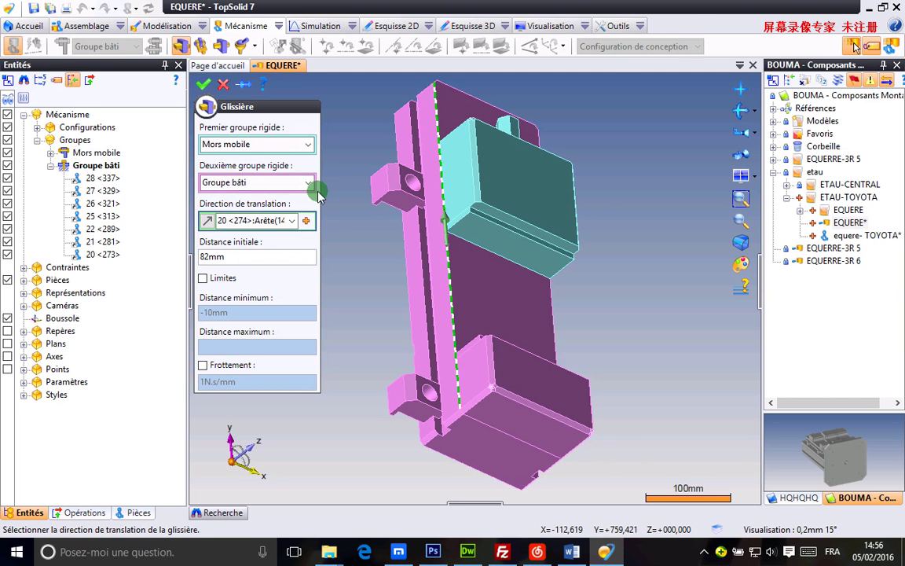
left_click(202, 87)
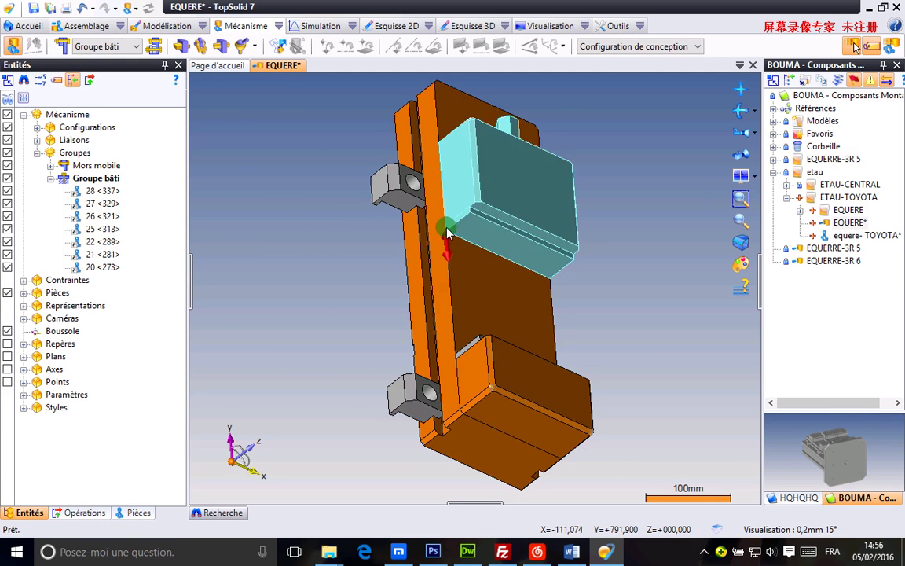
middle_click_drag(649, 228, 389, 229)
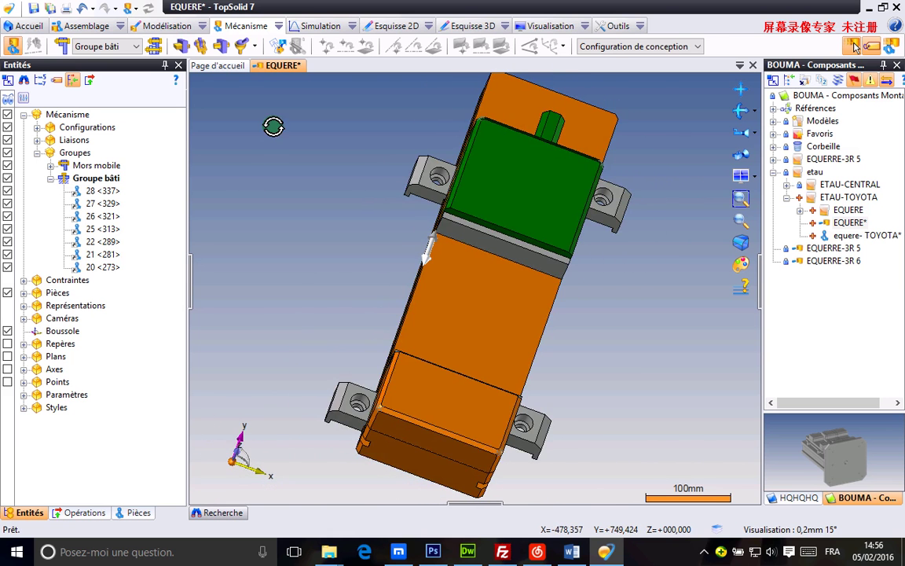
- Save the EQUERE mechanism and all other modified documents, including equere- TOYOTA, then collapse the ETAU-TOYOTA folder
left_click(32, 10)
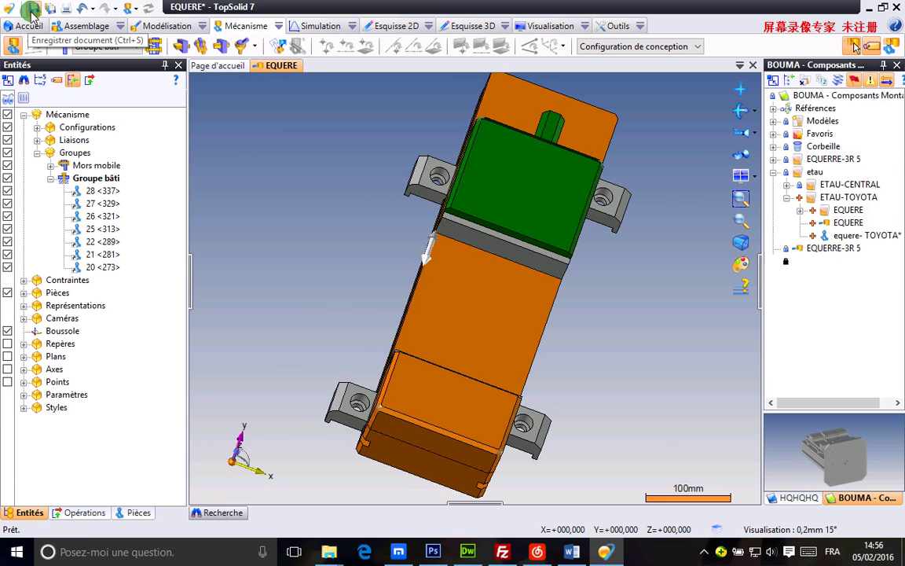
left_click(845, 336)
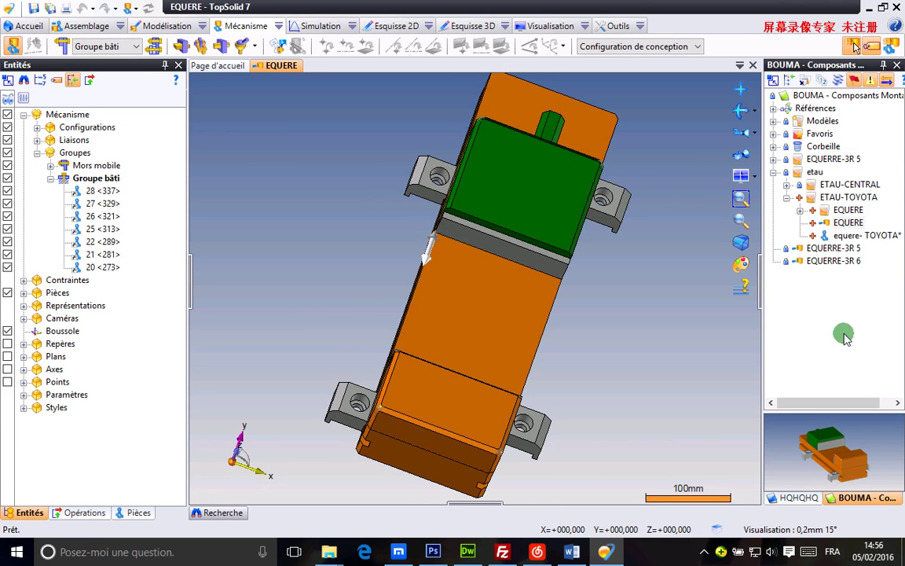
left_click(853, 249)
left_click(869, 236)
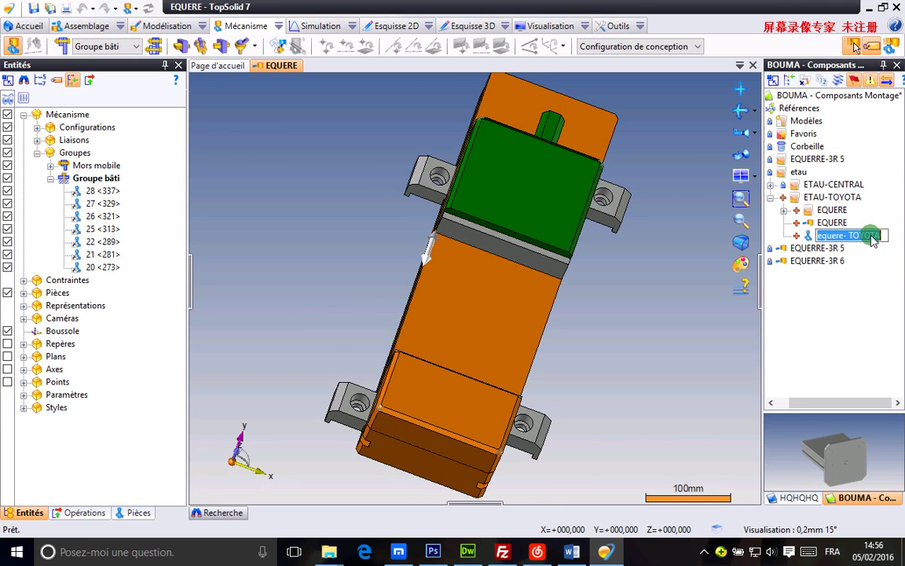
left_click(871, 235)
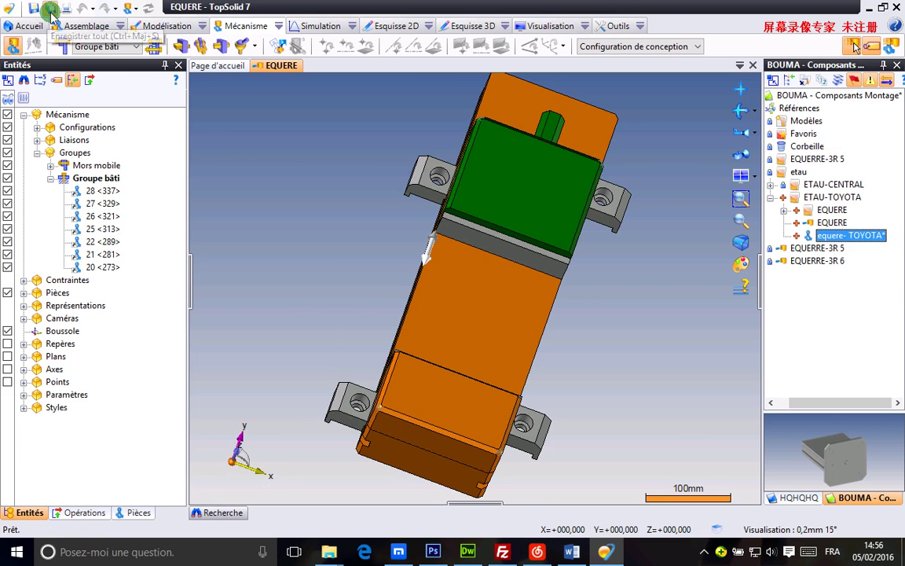
left_click(849, 228)
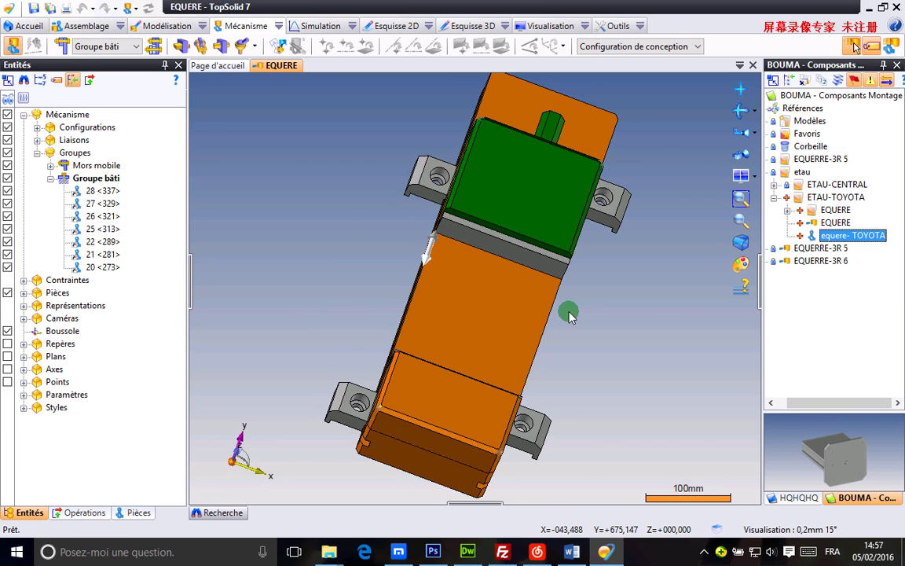
scroll(586, 300, "down", 2)
left_click(330, 226)
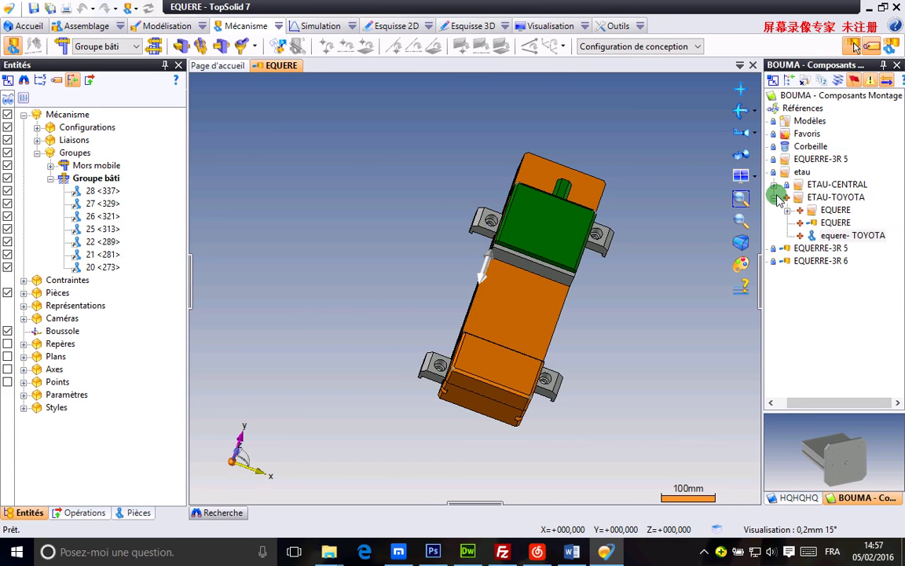
left_click(777, 198)
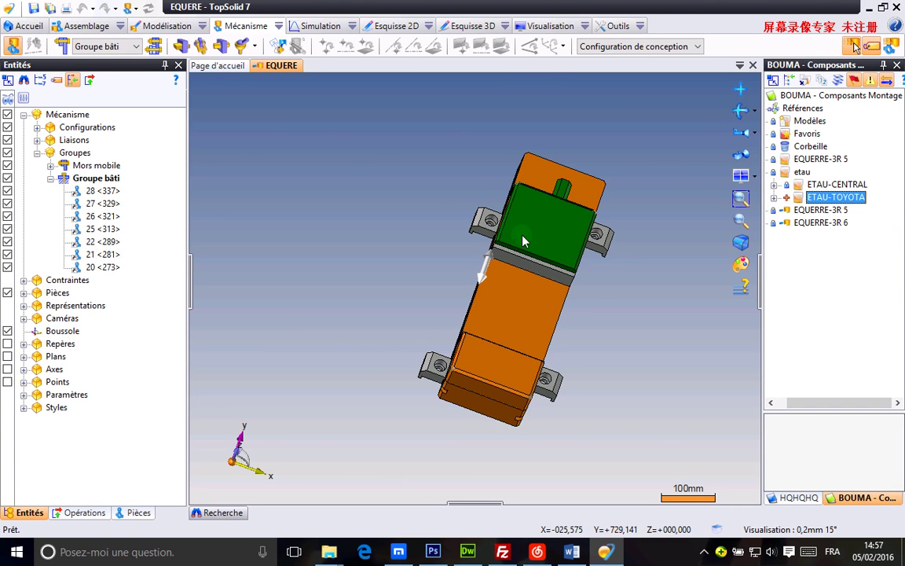
- Open the personal document templates project, Mes modèles
left_click(10, 10)
left_click(53, 28)
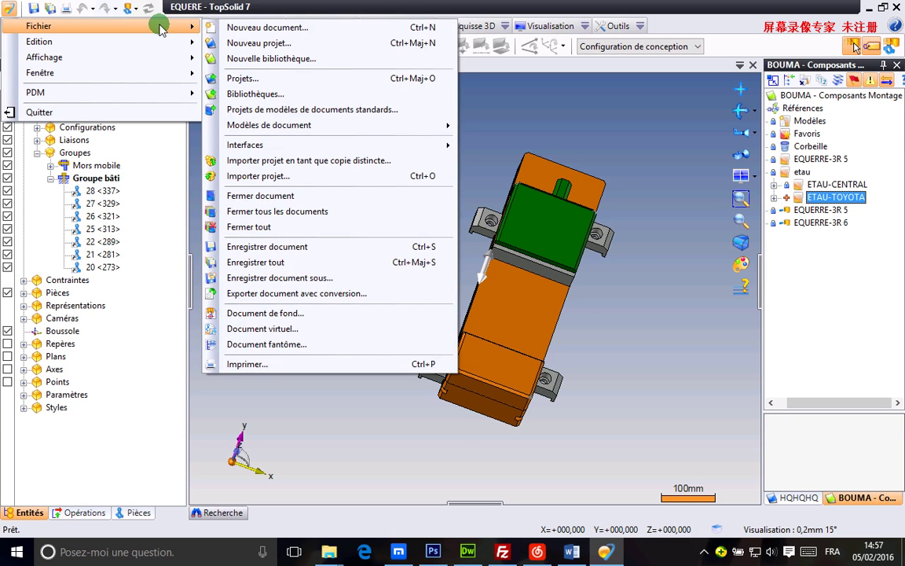
mouse_move(352, 131)
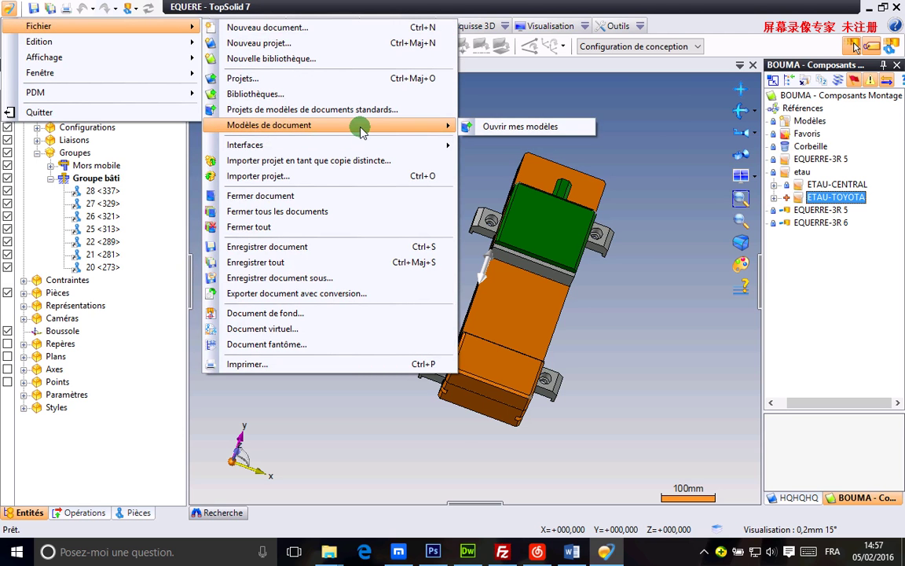
left_click(500, 128)
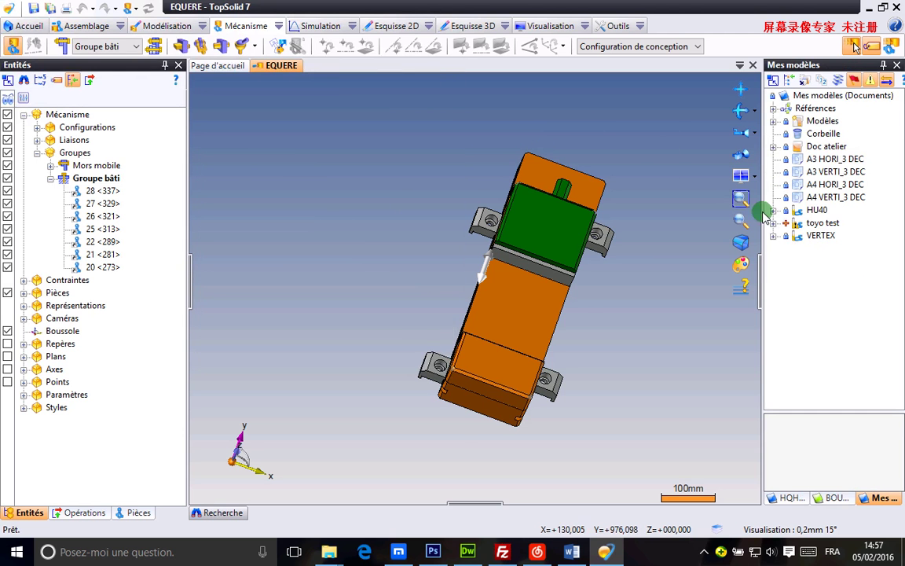
left_click(839, 97)
- Delete the "toyo test" machining document from Mes modèles
left_click(810, 224)
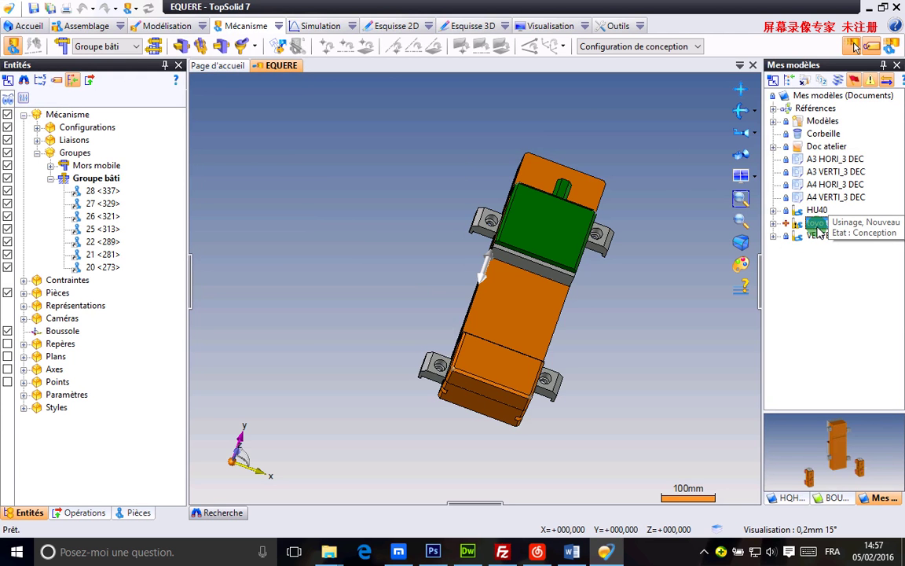
right_click(828, 222)
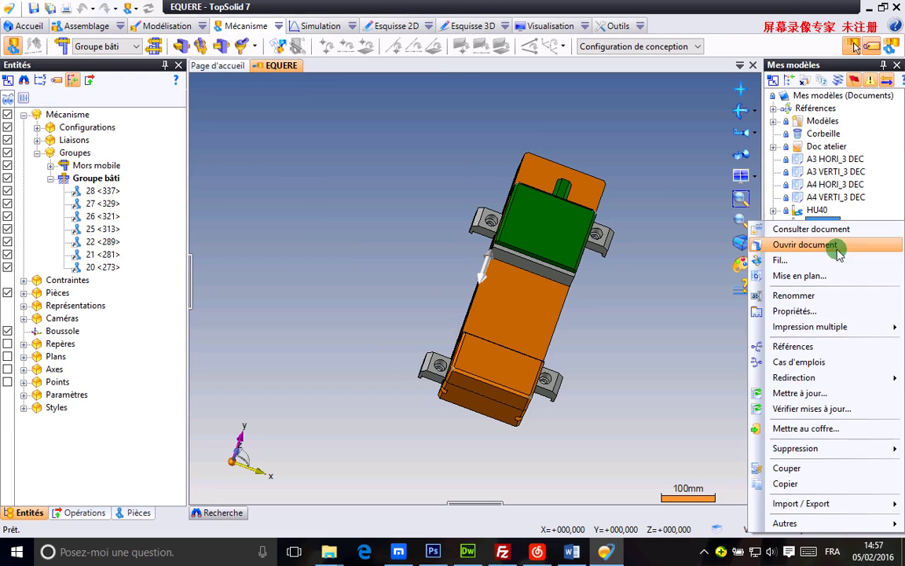
mouse_move(805, 452)
left_click(689, 451)
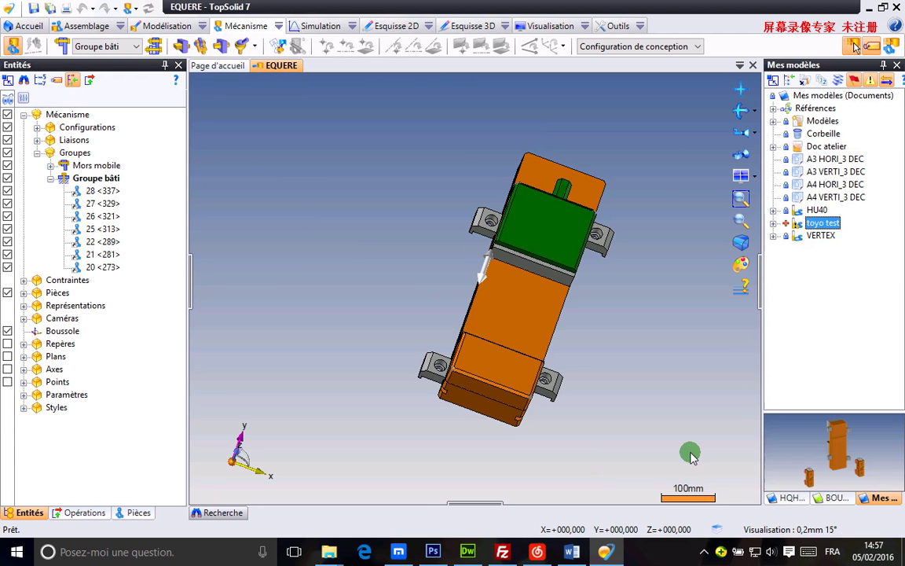
left_click(431, 508)
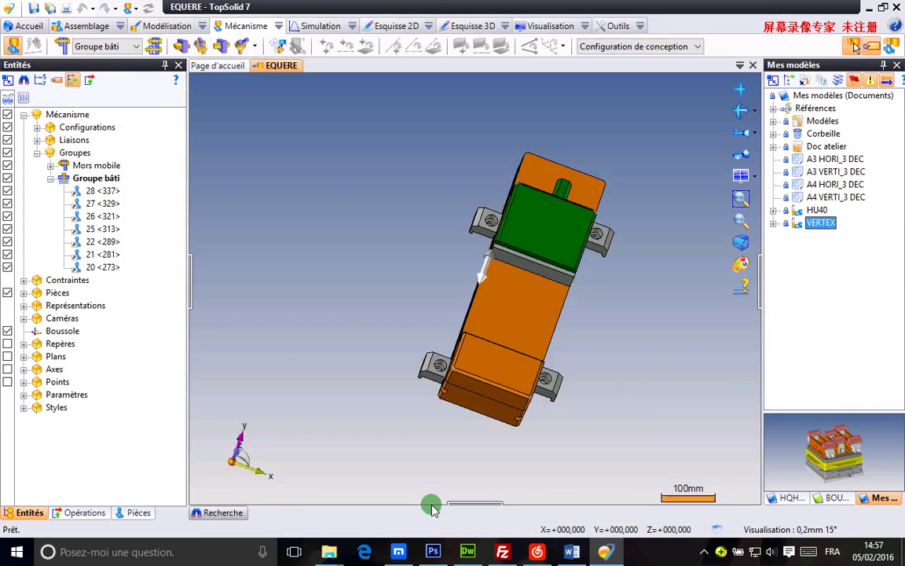
- Create a machining document in Mes modèles from the blank template and name it TOYOTA
right_click(828, 95)
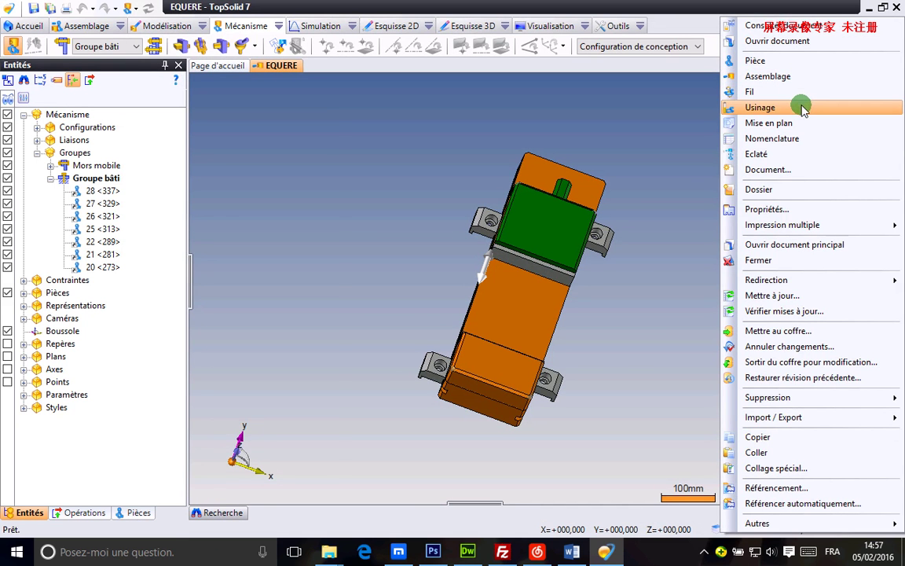
left_click(799, 107)
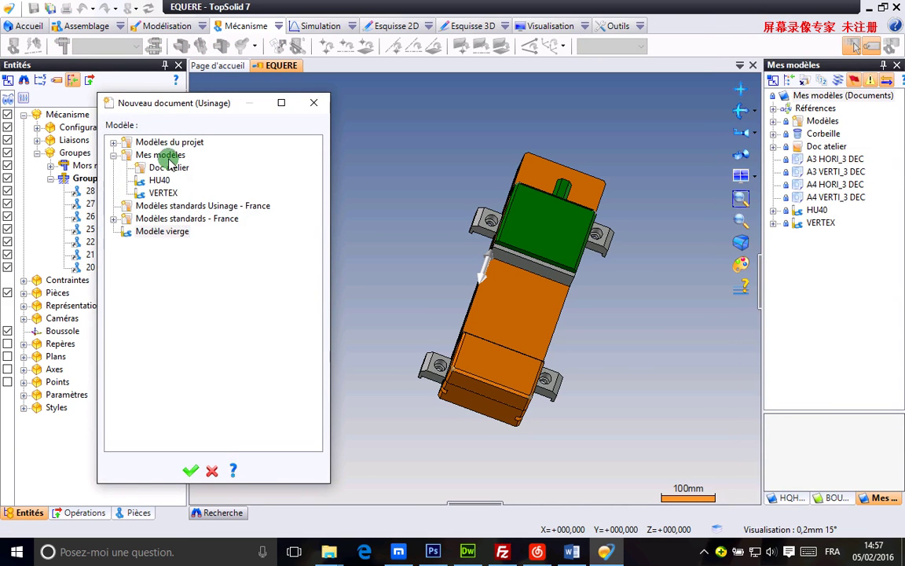
left_click(159, 155)
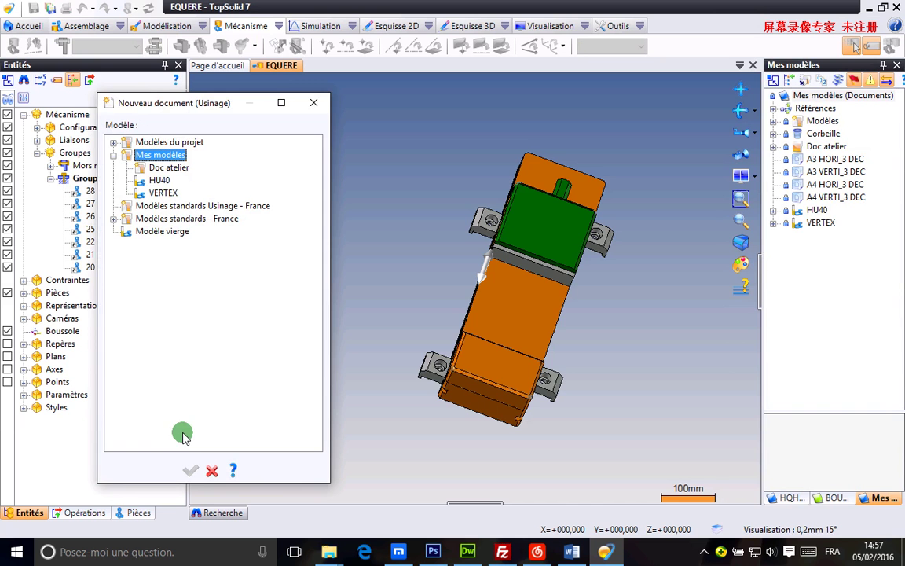
left_click(163, 234)
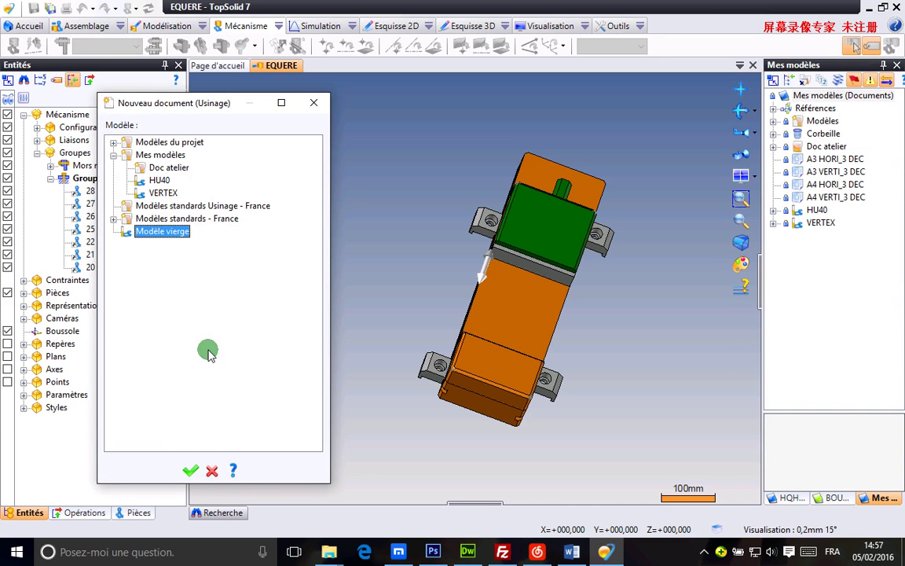
left_click(190, 469)
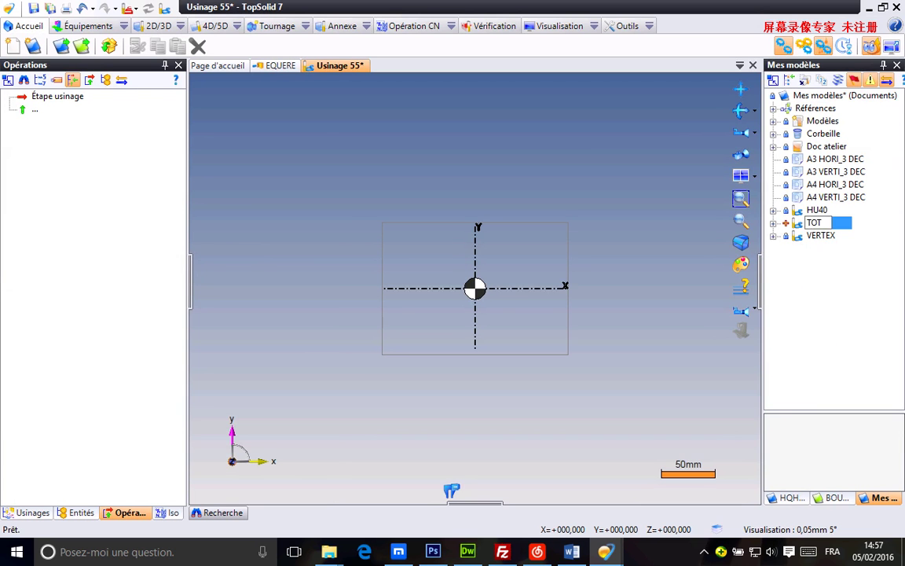
key("Return")
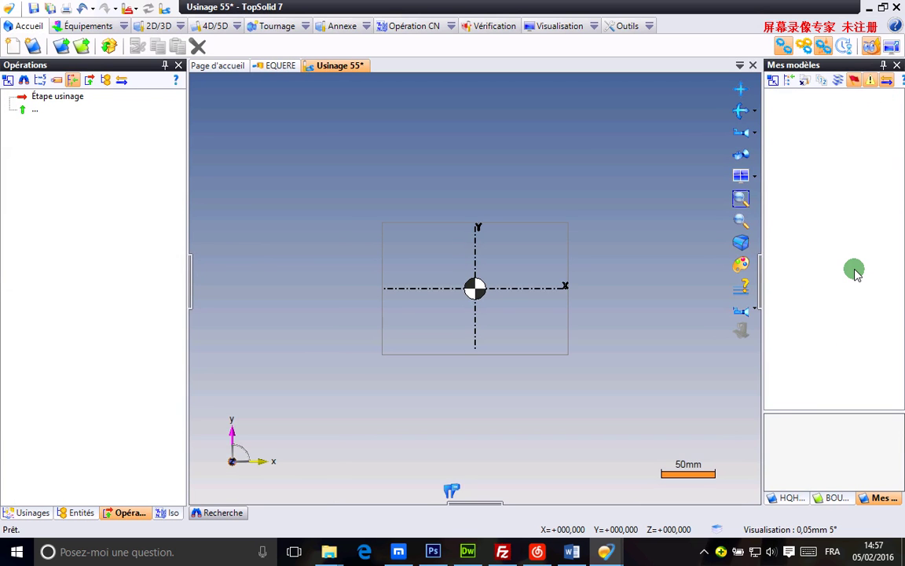
- Filter the machine list by "to" and add the TOYODA-FH630SX milling machine to the TOYOTA machining document
left_click(63, 28)
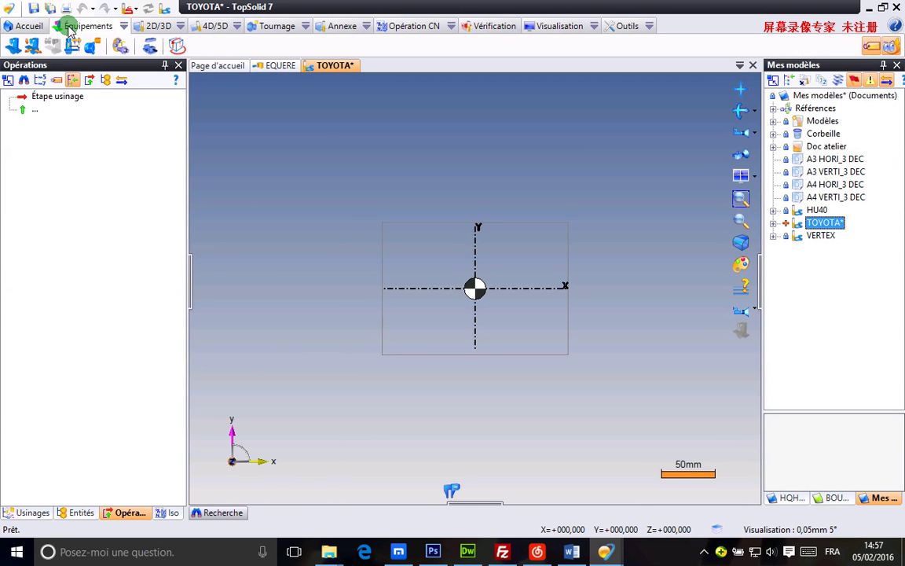
left_click(16, 45)
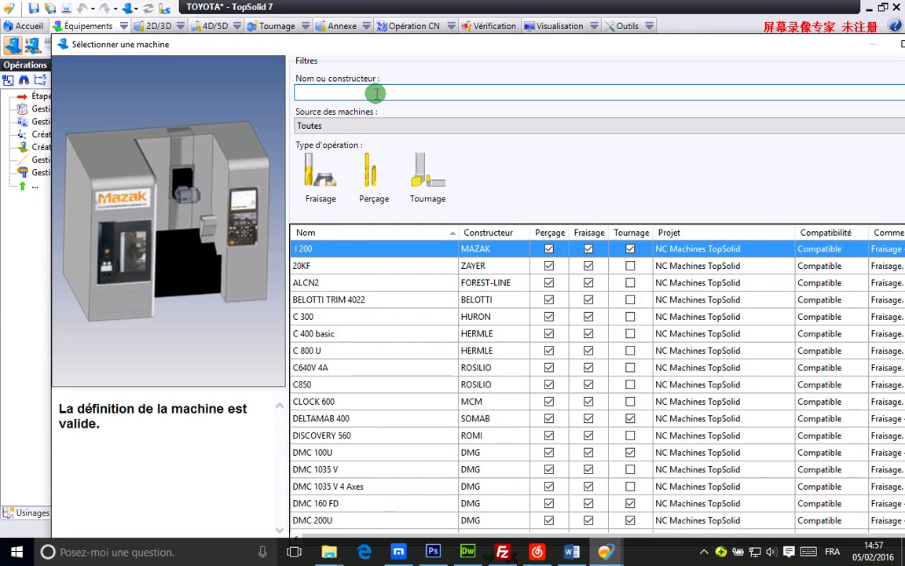
type("to")
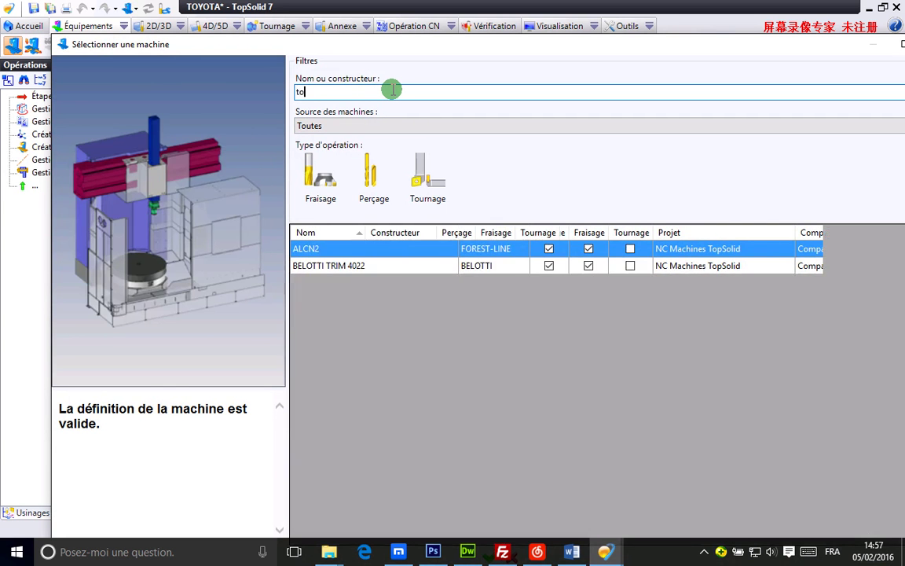
left_click(339, 265)
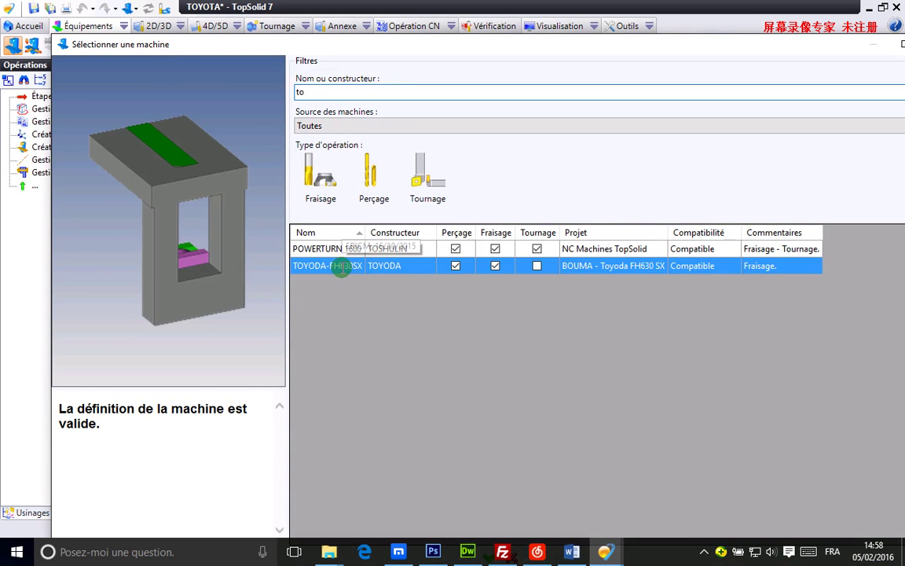
left_click_drag(465, 50, 454, 27)
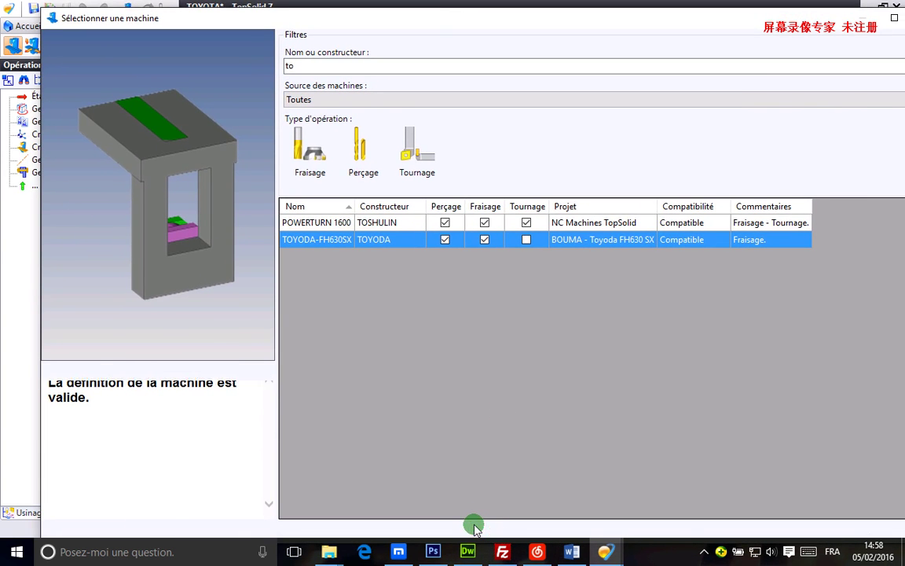
left_click(476, 527)
scroll(485, 242, "down", 10)
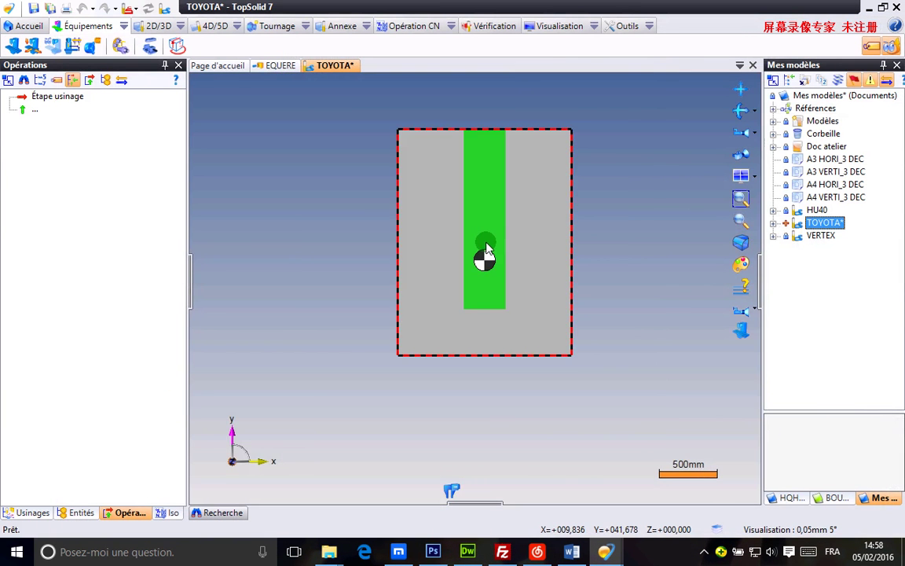
- Insert the equere- TOYOTA assembly from the ETAU-TOYOTA folder of the BOUMA project into the TOYOTA machining document as an Inclusion
middle_click_drag(506, 263, 487, 245)
scroll(487, 244, "up", 4)
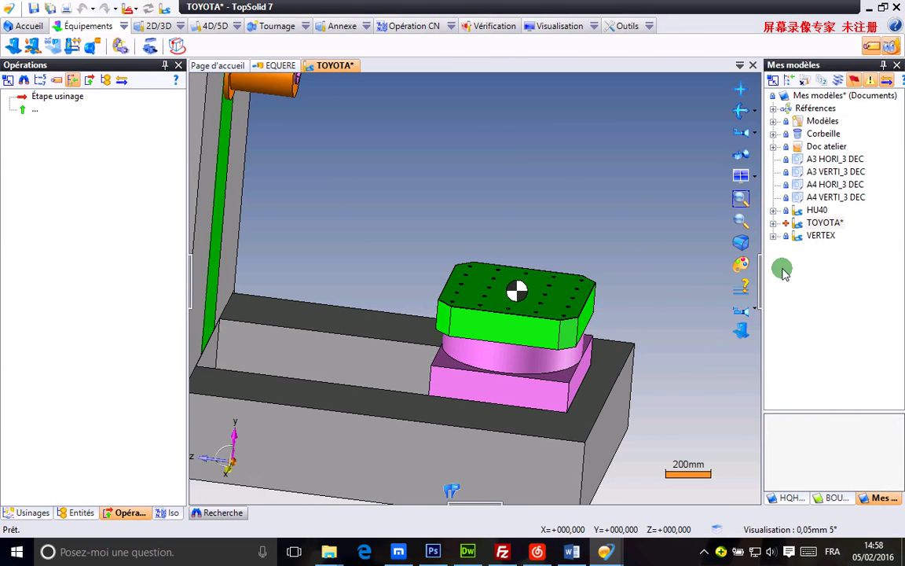
left_click(834, 498)
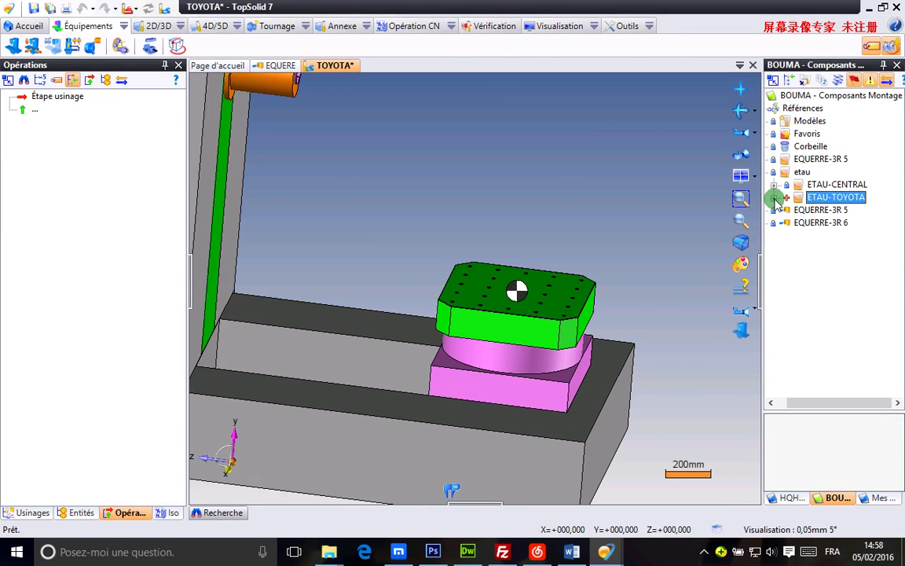
left_click(775, 198)
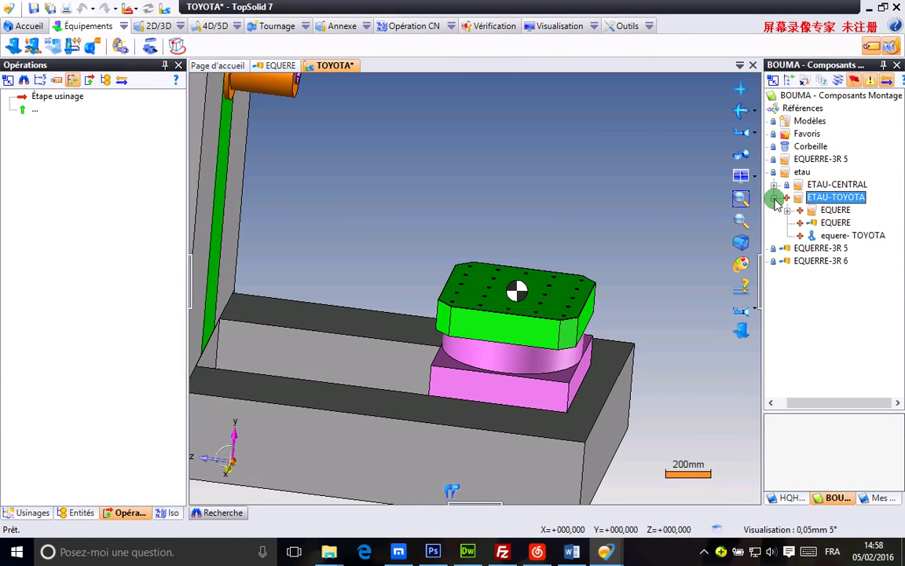
left_click(864, 236)
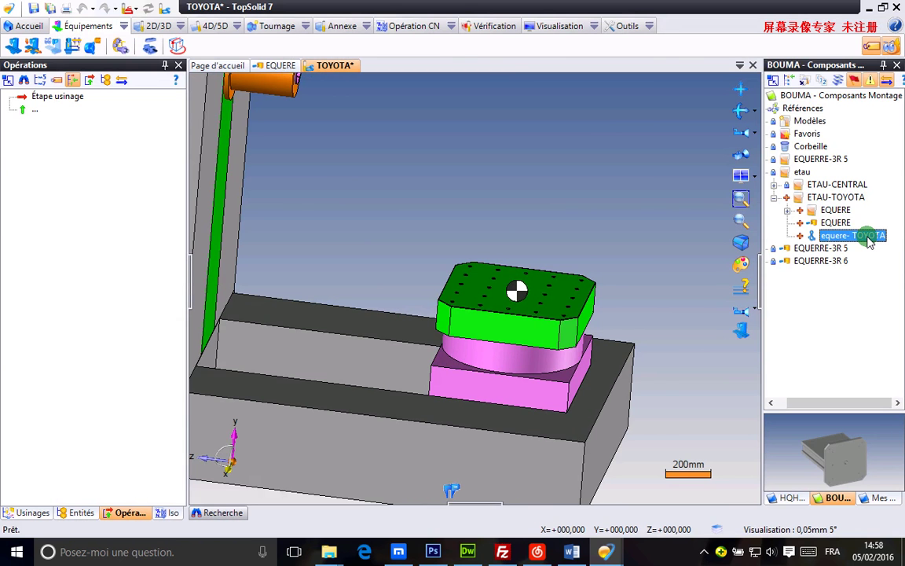
left_click_drag(870, 243, 591, 158)
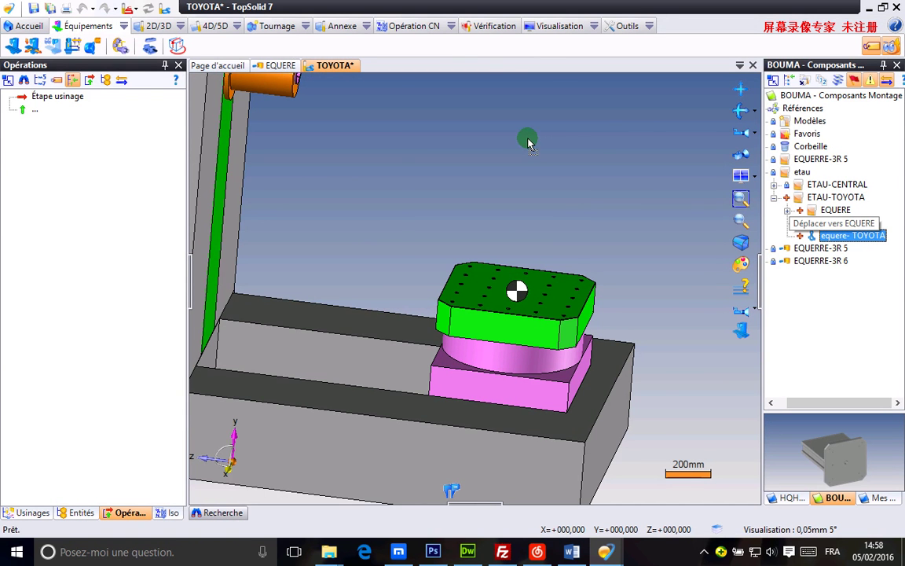
left_click_drag(528, 142, 526, 138)
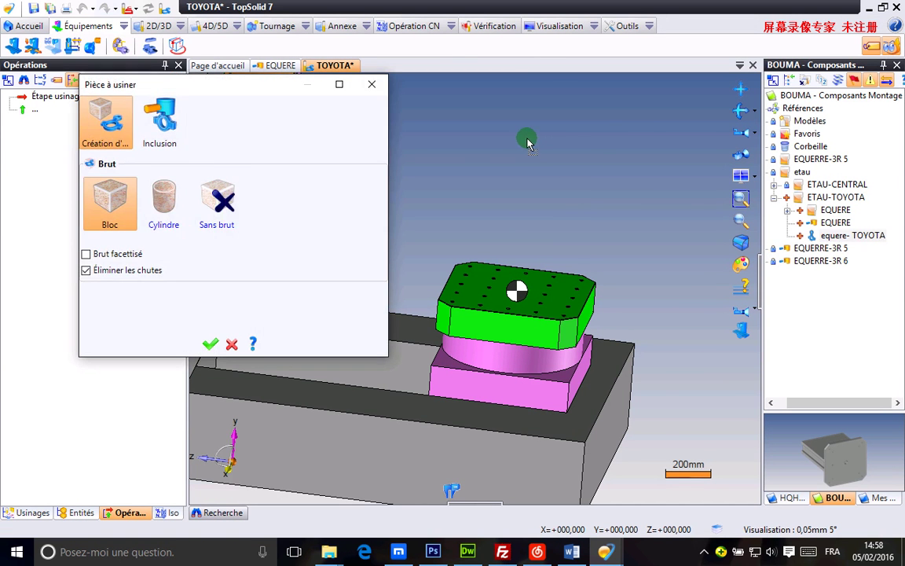
left_click(163, 118)
left_click(219, 341)
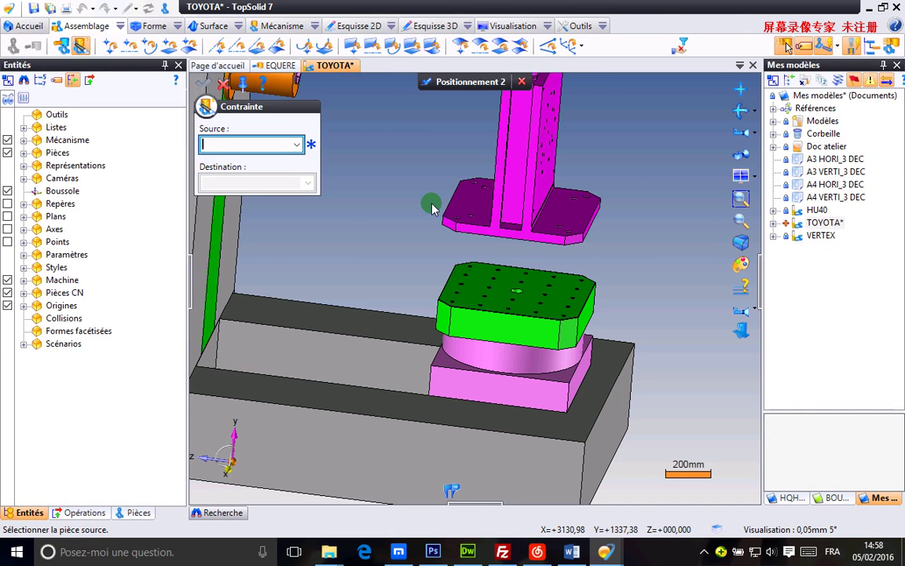
- Constrain the underside of the fixture's base plate onto the top face of the machine pallet with a plane-on-plane constraint at 0 mm offset
middle_click_drag(432, 208, 439, 171)
left_click(412, 44)
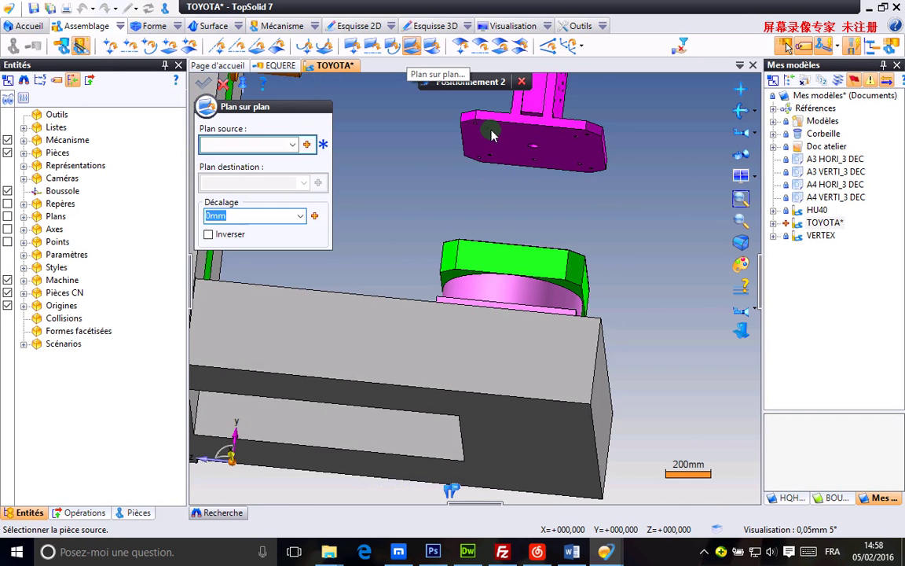
left_click(510, 144)
middle_click_drag(501, 145, 439, 259)
left_click(505, 277)
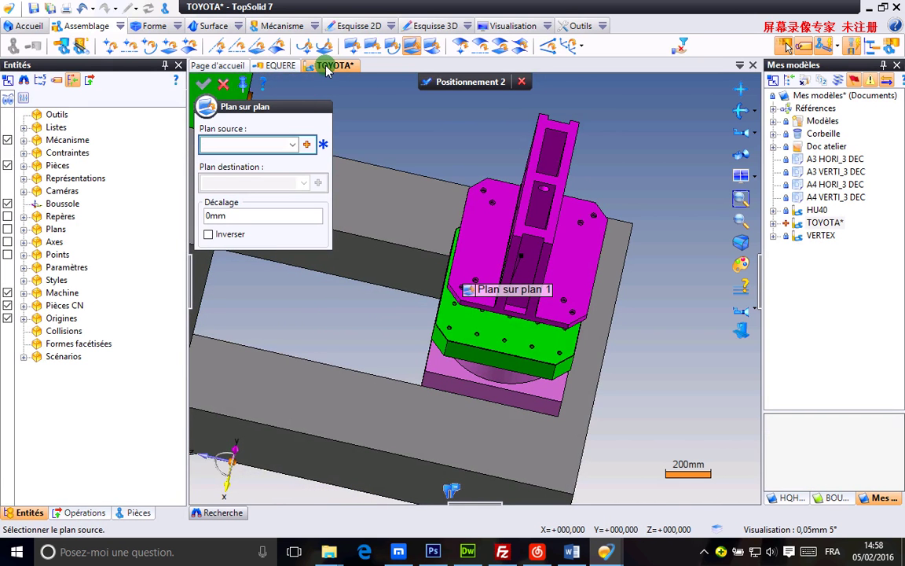
- Align two corner holes of the fixture's base plate with the matching pallet holes using axis-on-axis constraints
left_click(235, 48)
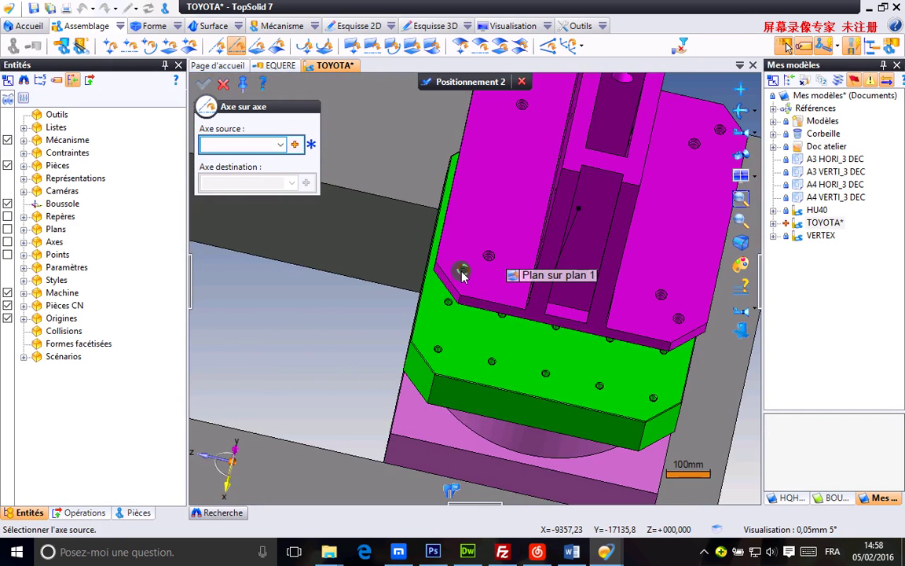
left_click(461, 274)
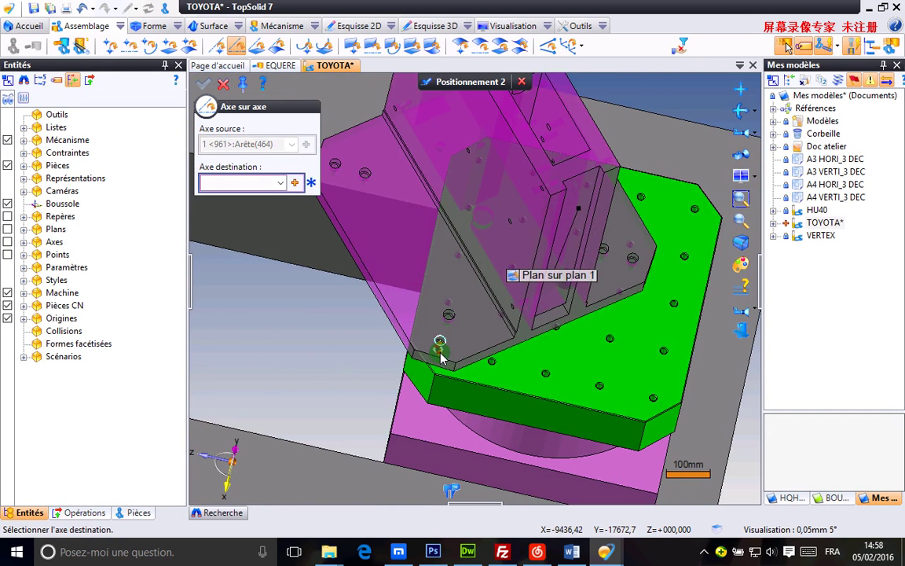
left_click(441, 355)
left_click(633, 251)
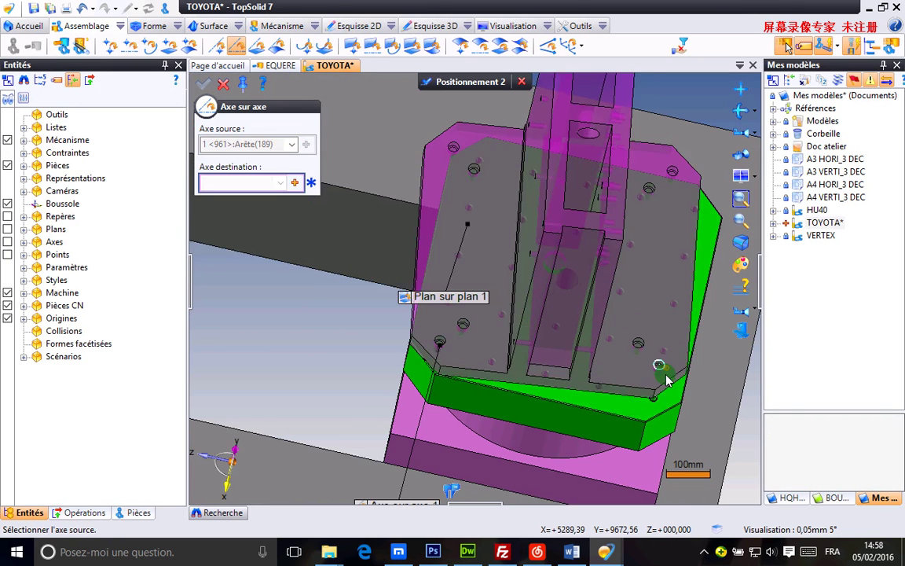
left_click(653, 393)
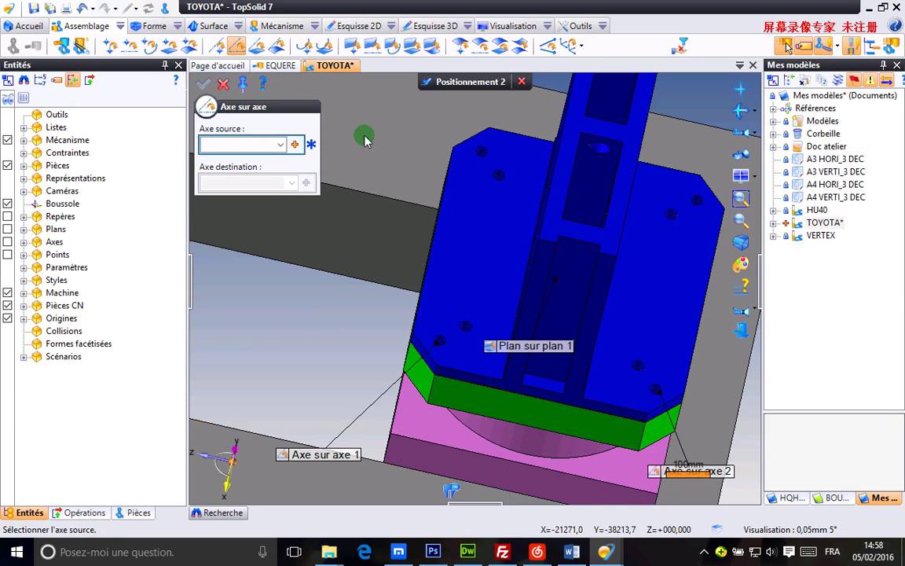
middle_click_drag(424, 250, 450, 111)
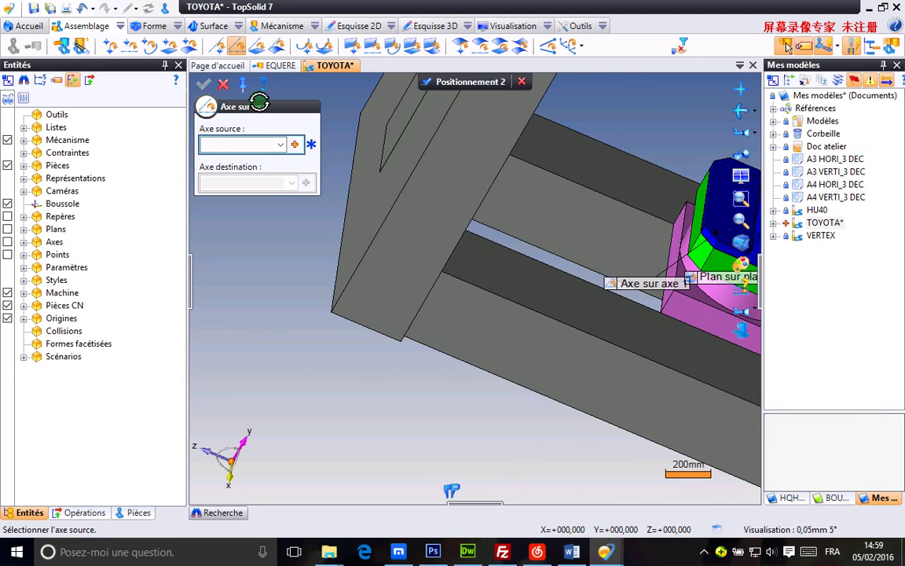
left_click(226, 86)
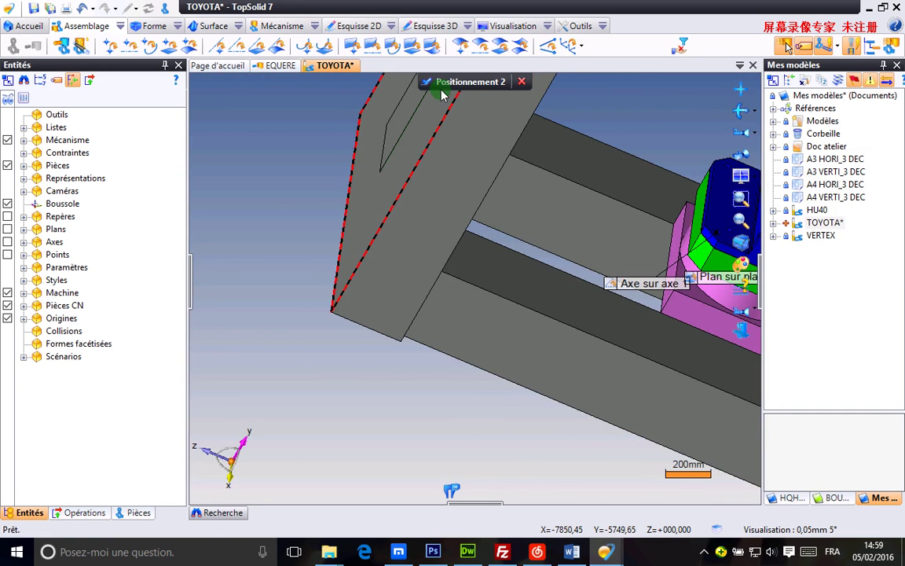
- Validate the fixture's positioning and attach equere- TOYOTA to the machine's Plateau element
left_click(482, 85)
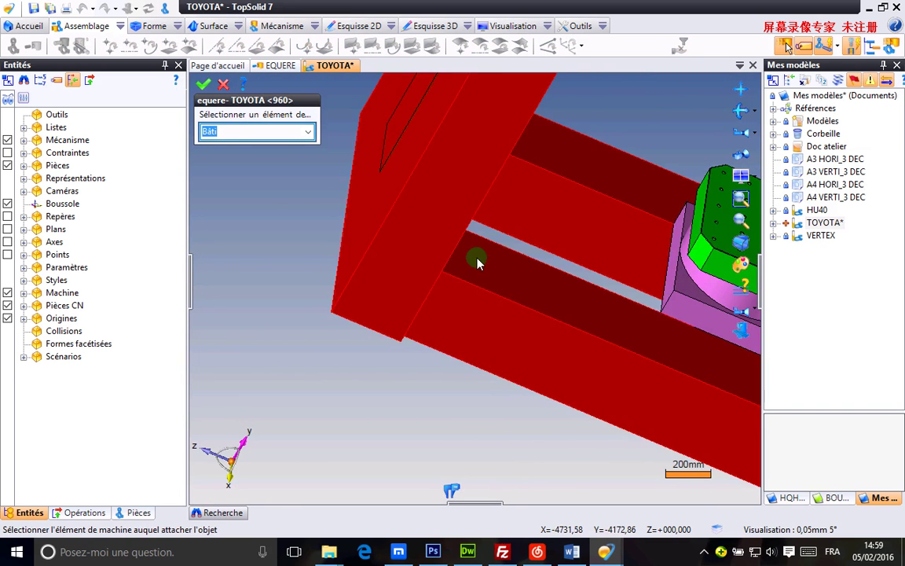
scroll(476, 261, "down", 1)
scroll(598, 239, "down", 1)
middle_click_drag(636, 279, 402, 187)
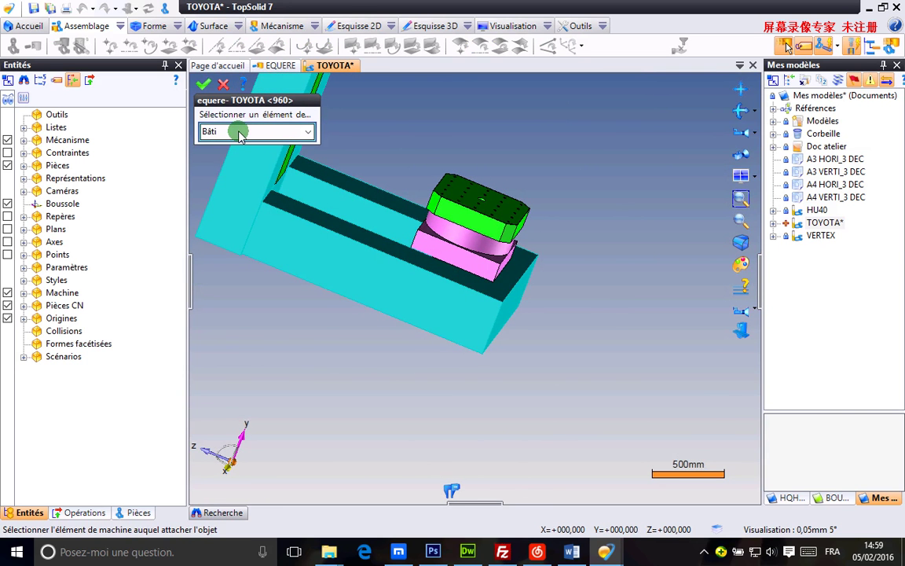
left_click(309, 134)
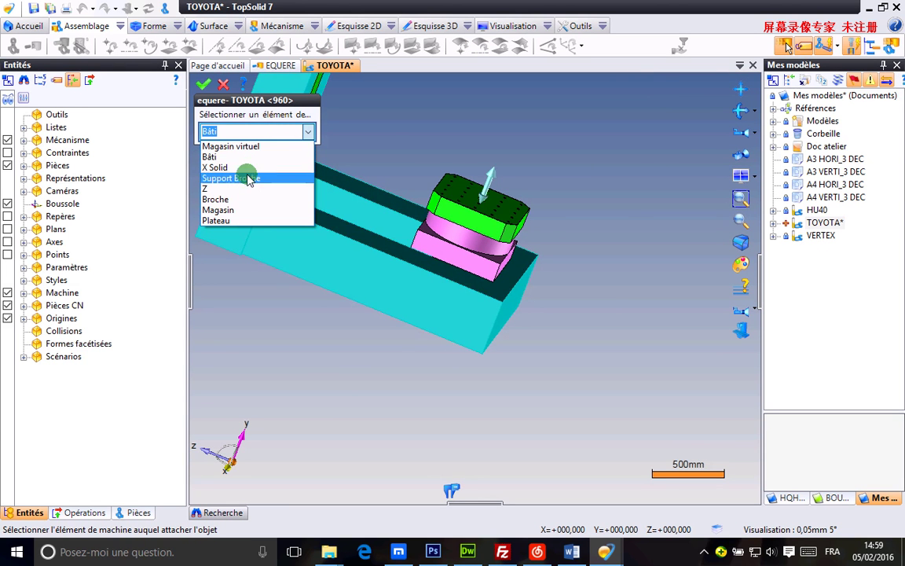
left_click(260, 221)
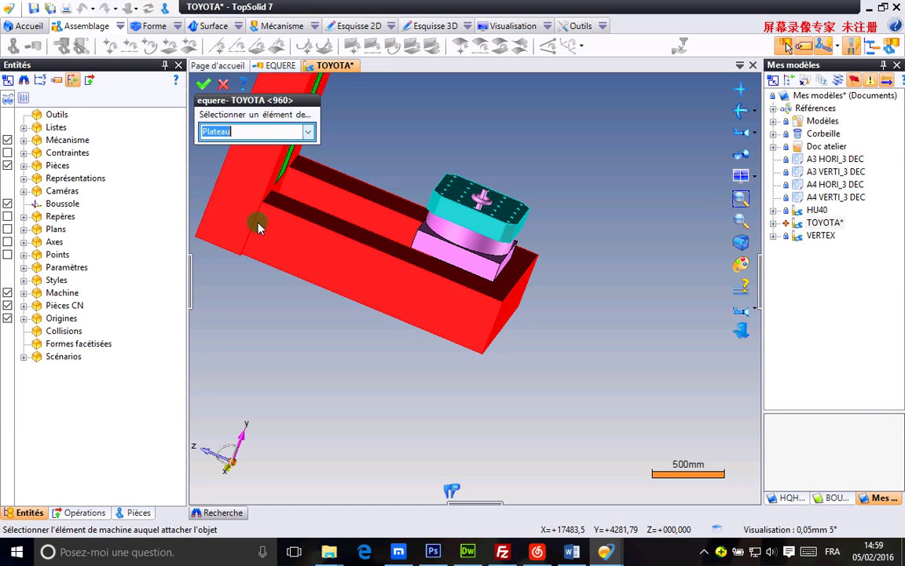
left_click(228, 130)
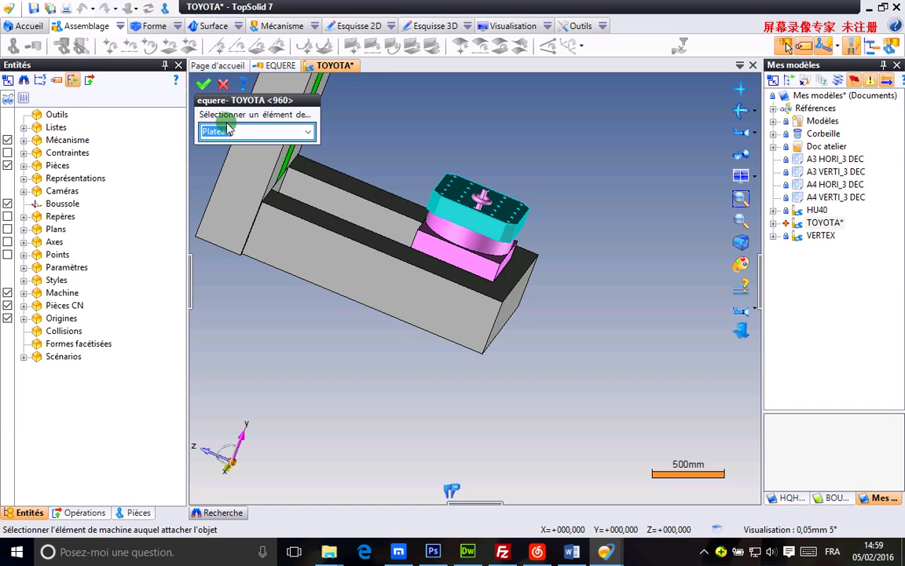
left_click(203, 84)
- Hide the machine so that only the mounted fixture is displayed
middle_click_drag(567, 290, 656, 226)
scroll(559, 139, "up", 2)
scroll(586, 181, "up", 2)
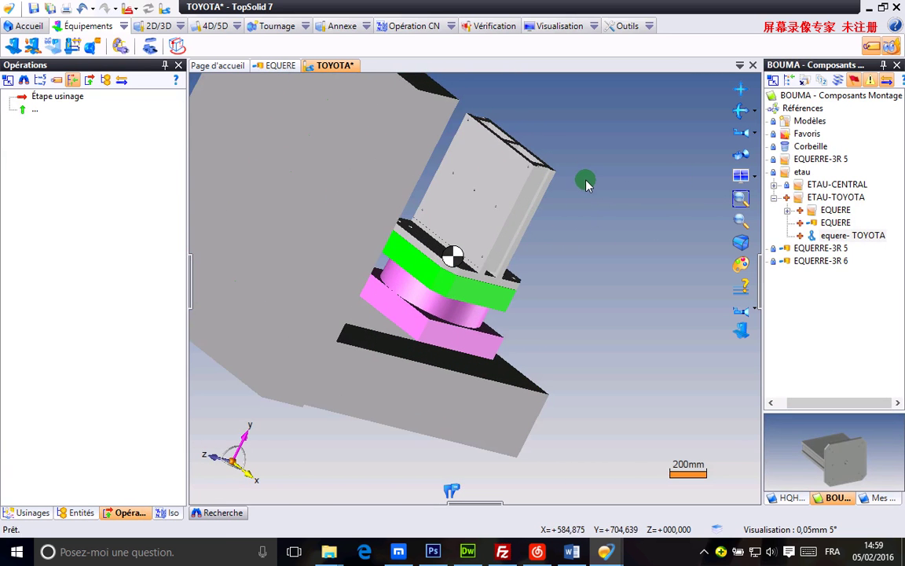
right_click(354, 138)
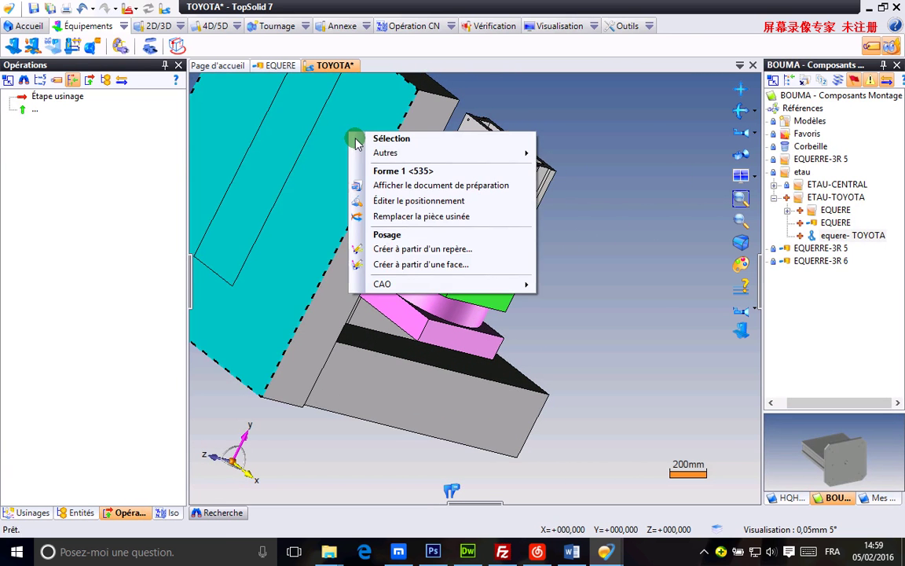
left_click(648, 109)
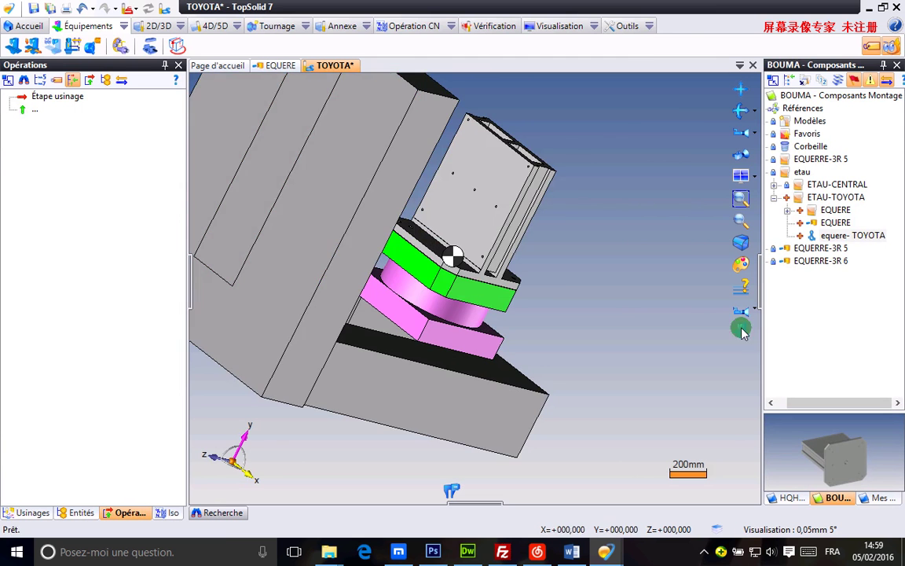
left_click(739, 336)
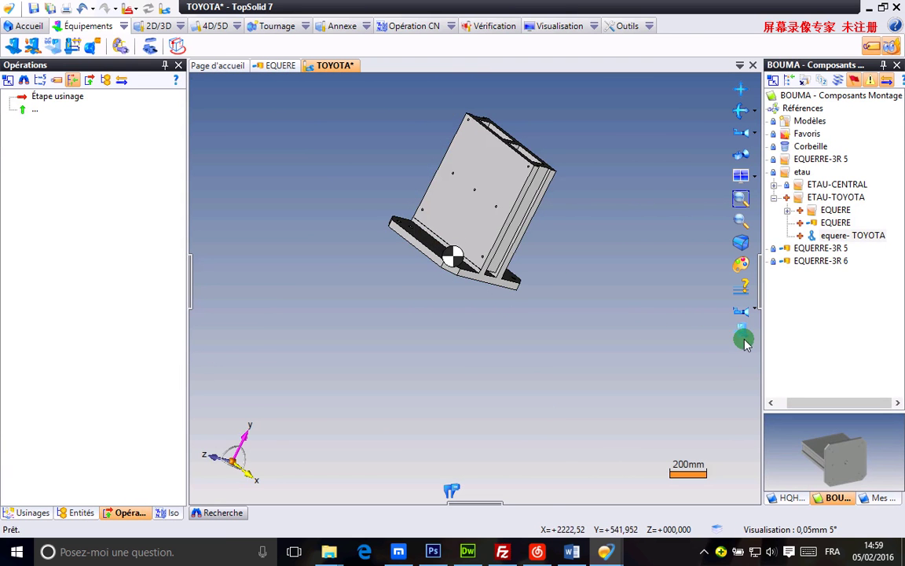
- Insert the EQUERE vise mechanism above the fixture as an Inclusion, leaving it without positioning constraints
right_click_drag(372, 292, 426, 288)
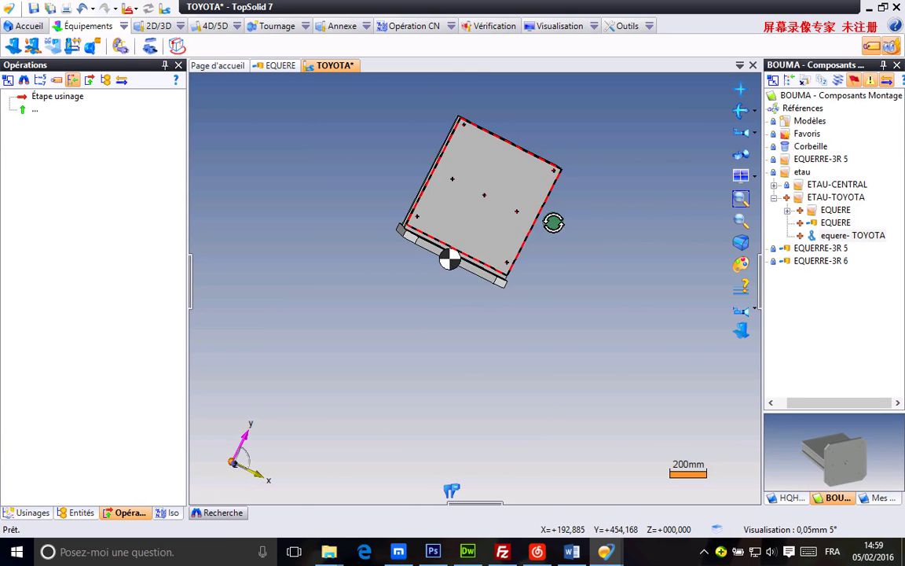
middle_click_drag(588, 271, 618, 359)
right_click_drag(618, 359, 416, 295)
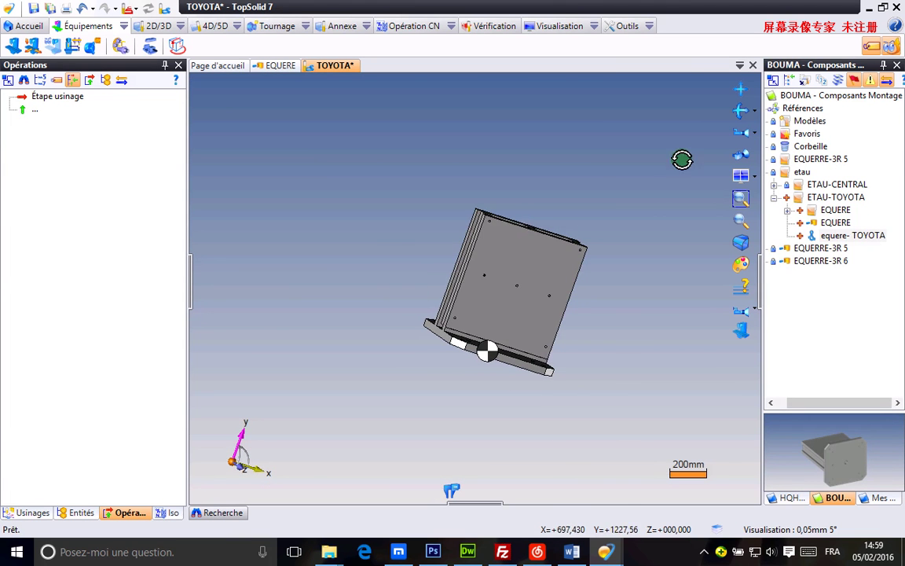
left_click(835, 224)
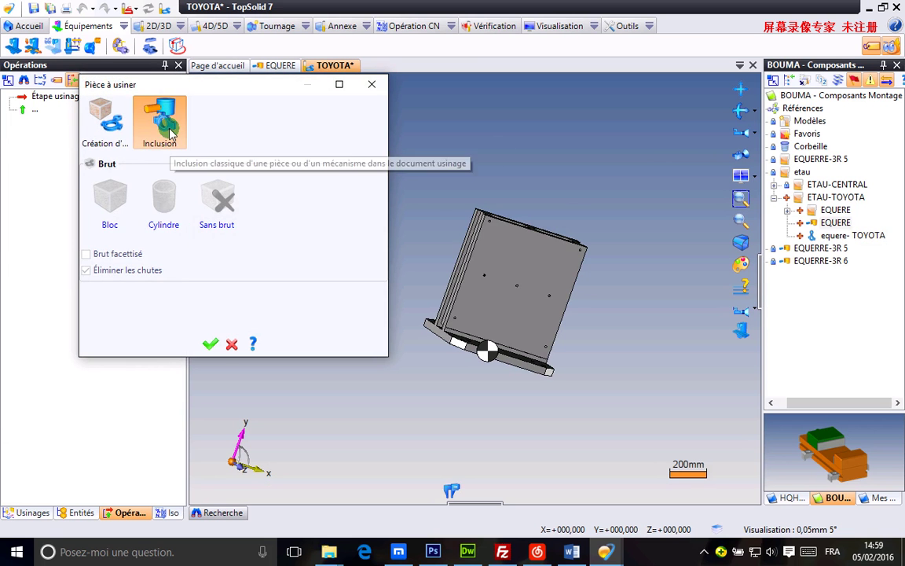
left_click(208, 344)
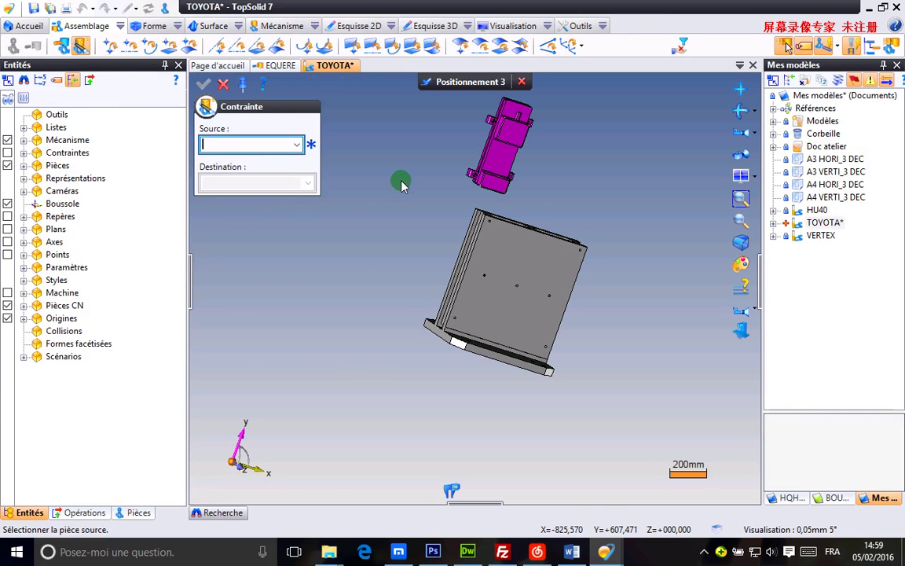
left_click(226, 84)
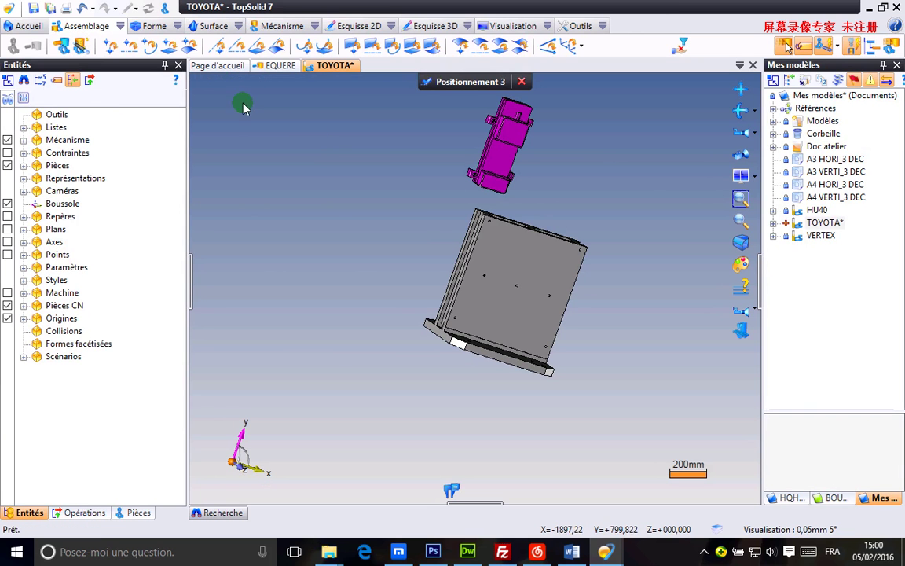
left_click(447, 84)
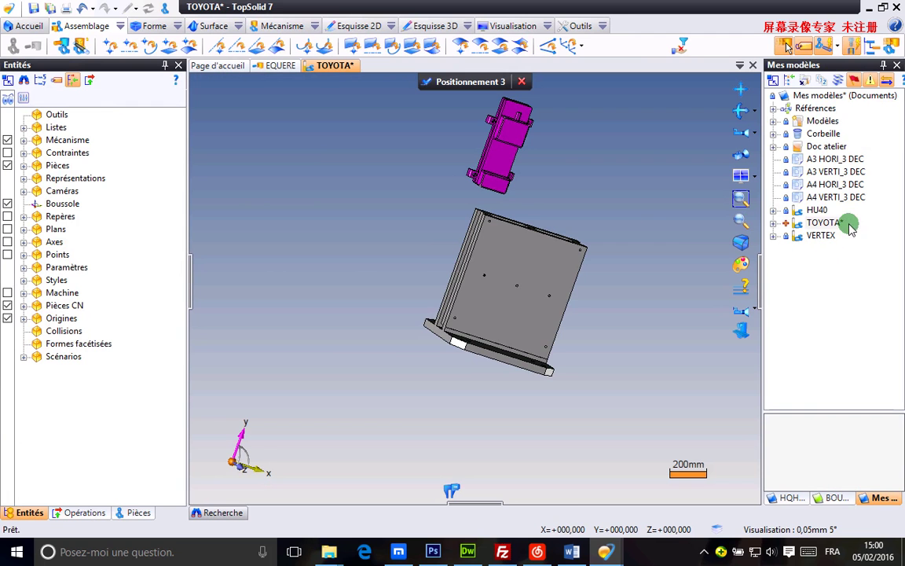
- Insert a second EQUERE vise from the BOUMA project as an Inclusion beside the first, without constraining it
left_click(835, 500)
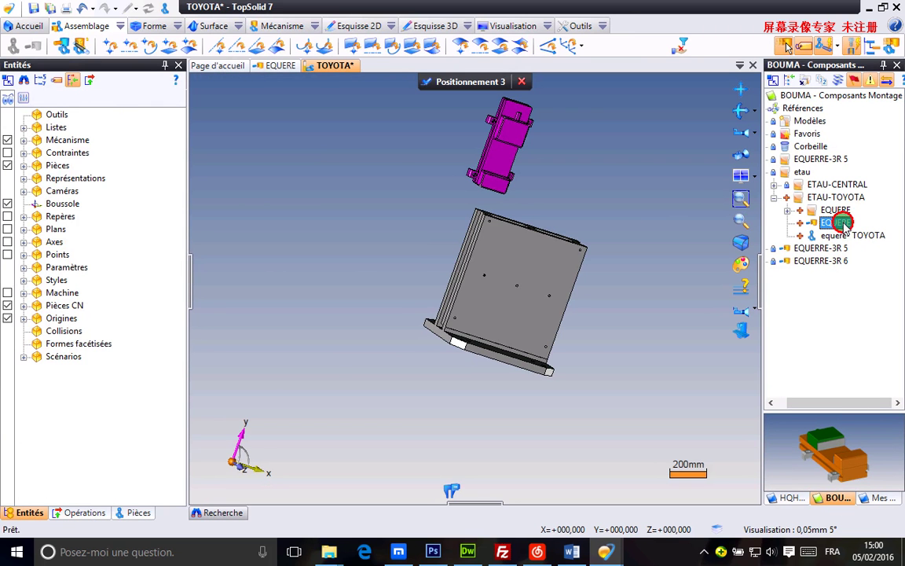
left_click_drag(844, 224, 624, 165)
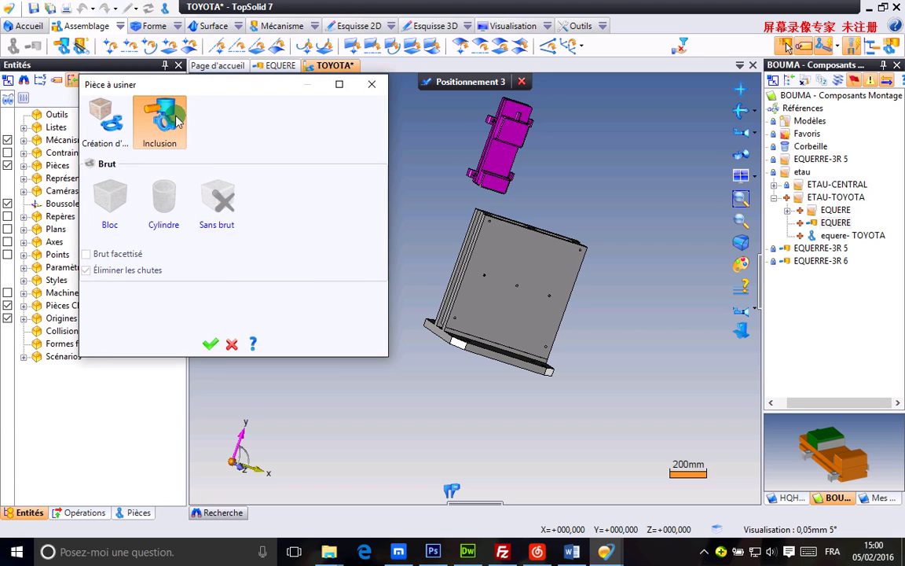
left_click(208, 346)
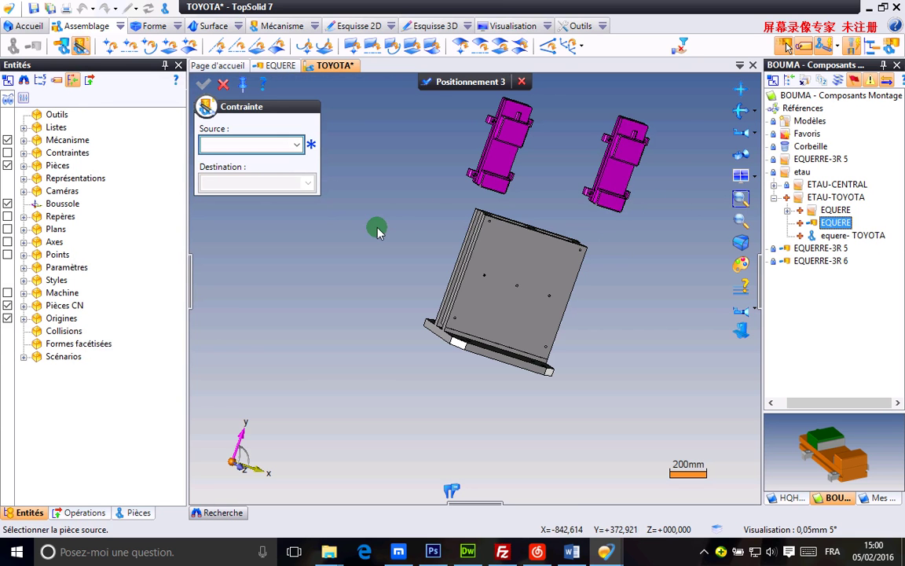
left_click(223, 84)
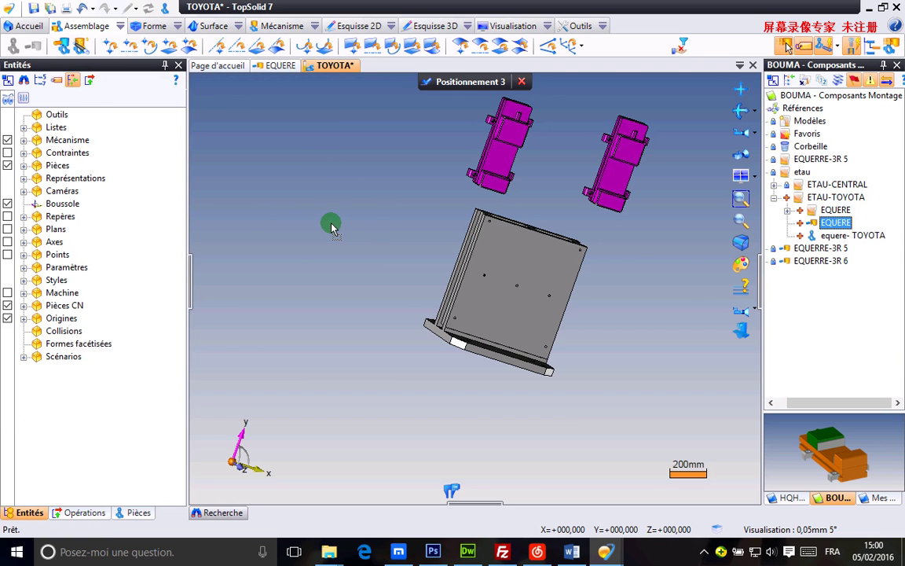
- Insert a third EQUERE vise from the BOUMA project as an Inclusion beside the other two
left_click_drag(835, 223, 331, 223)
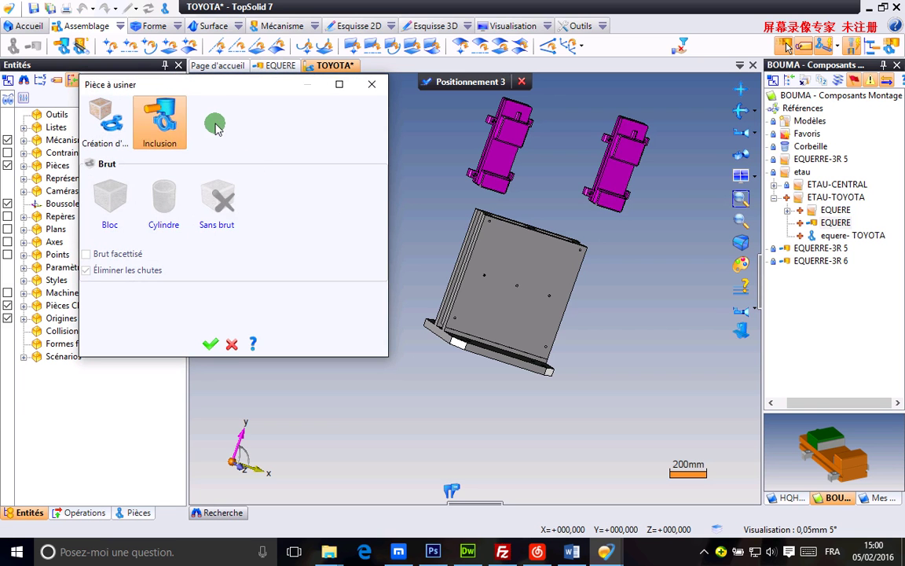
left_click(209, 344)
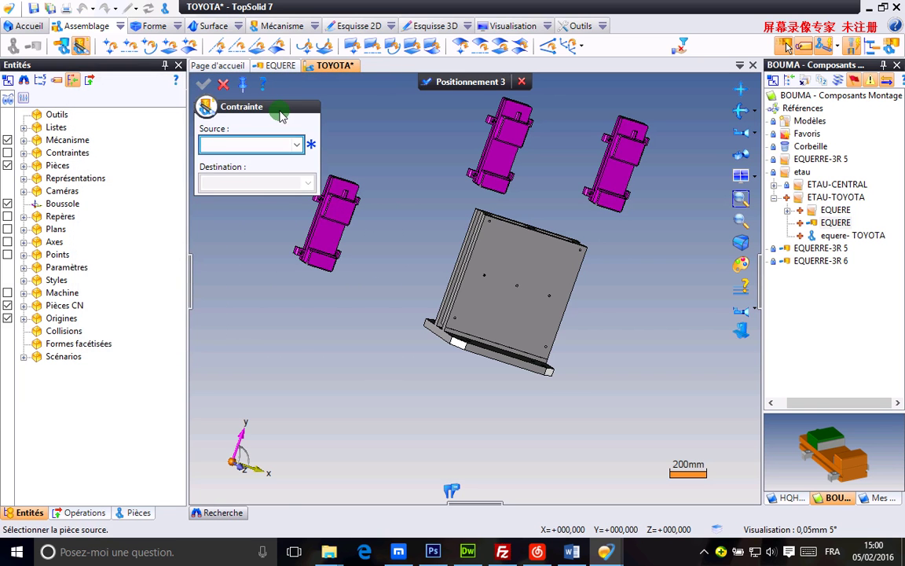
- Lay the third vise's back face flat on the fixture's large vertical face with a Plan sur plan constraint at 0 mm offset
middle_click_drag(434, 229, 359, 135)
left_click(411, 44)
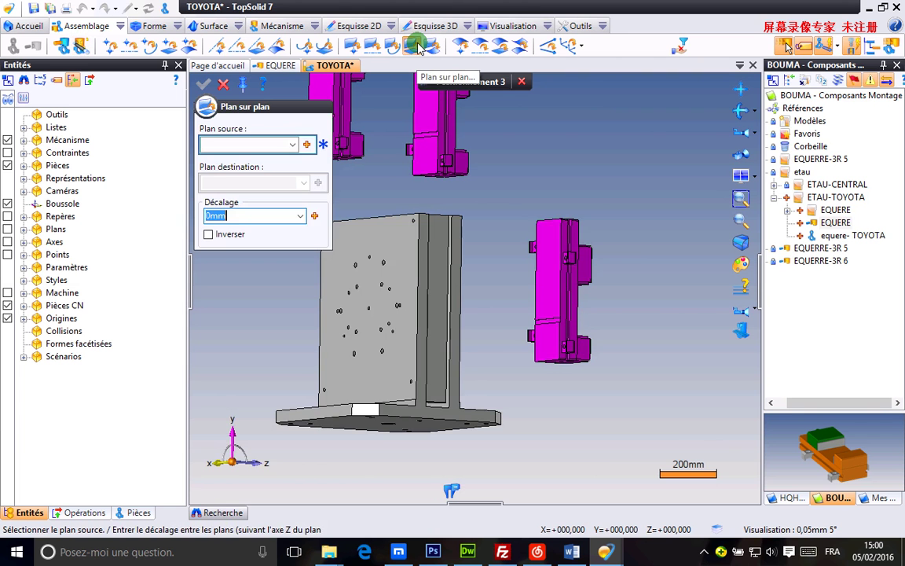
left_click(546, 264)
scroll(541, 253, "down", 3)
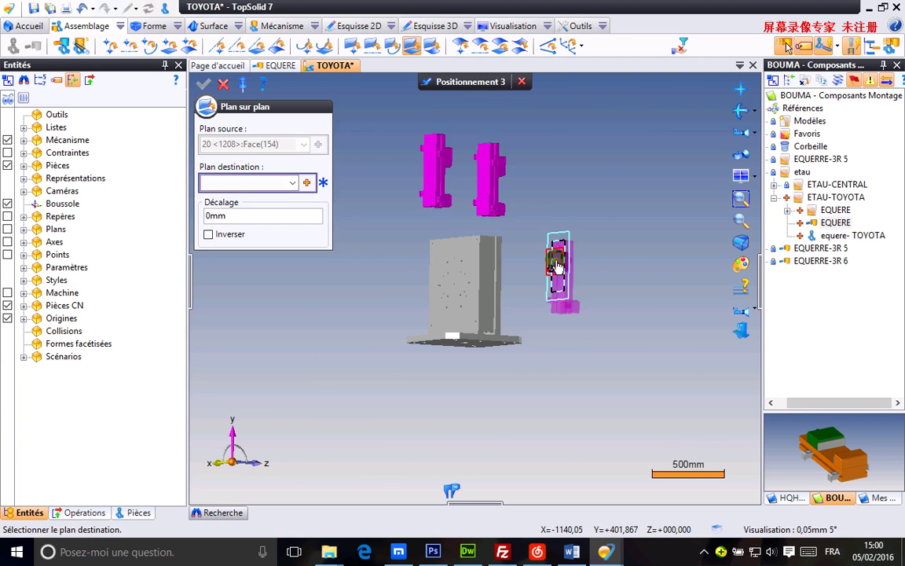
middle_click_drag(541, 253, 343, 253)
scroll(470, 257, "up", 6)
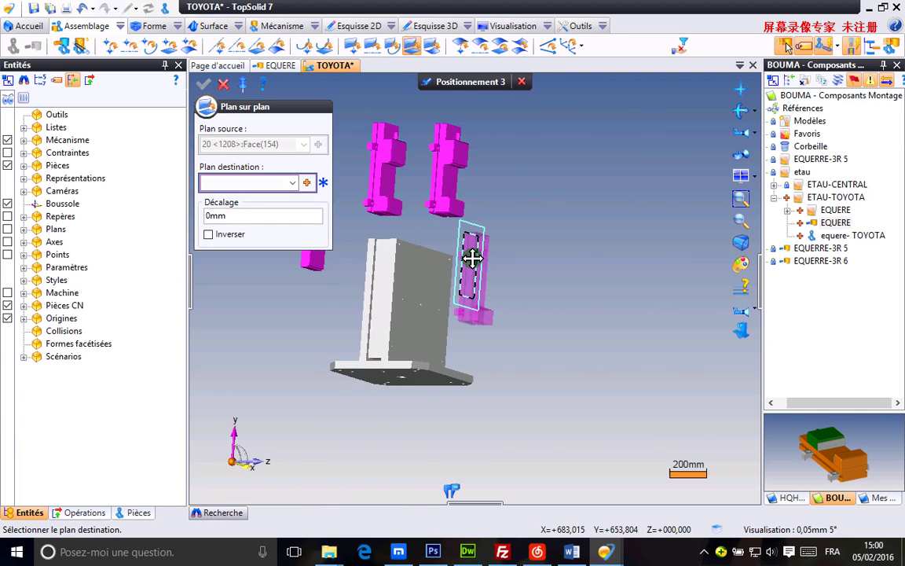
left_click(433, 268)
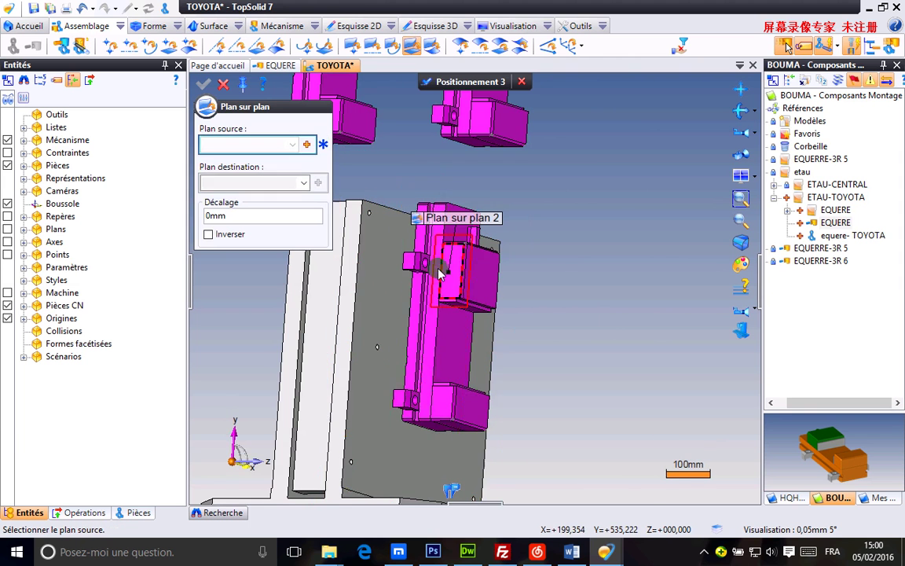
- Define the source plane of a new Plan sur plan constraint as the Plan milieu between the mounted vise's two side faces
scroll(369, 235, "up", 4)
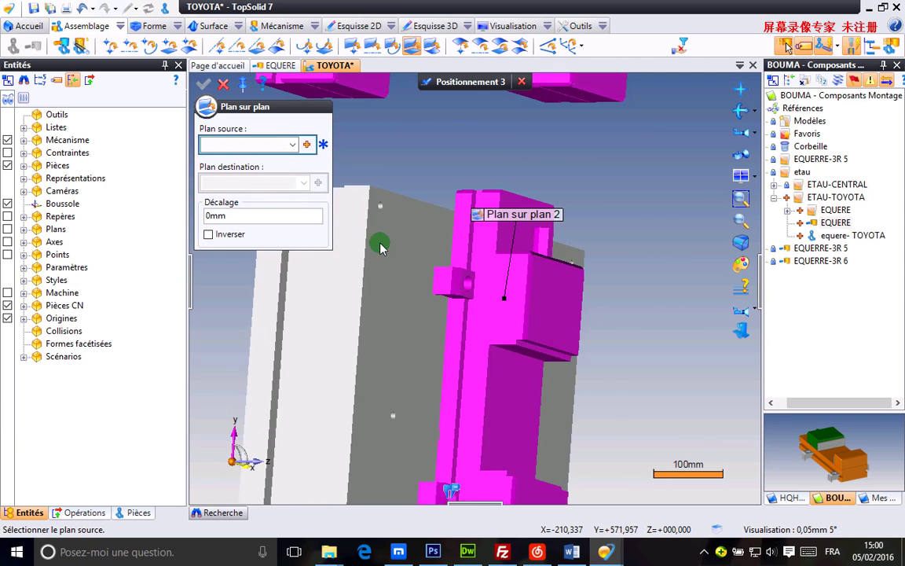
mouse_move(449, 228)
middle_mouse_down()
mouse_move(370, 223)
mouse_move(396, 236)
mouse_move(459, 230)
middle_mouse_up()
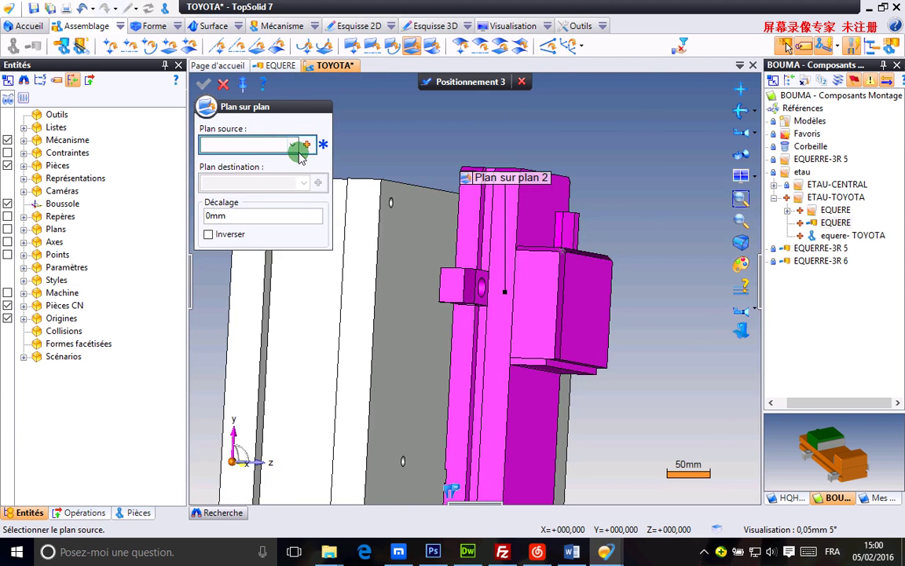
left_click(309, 145)
left_click(333, 174)
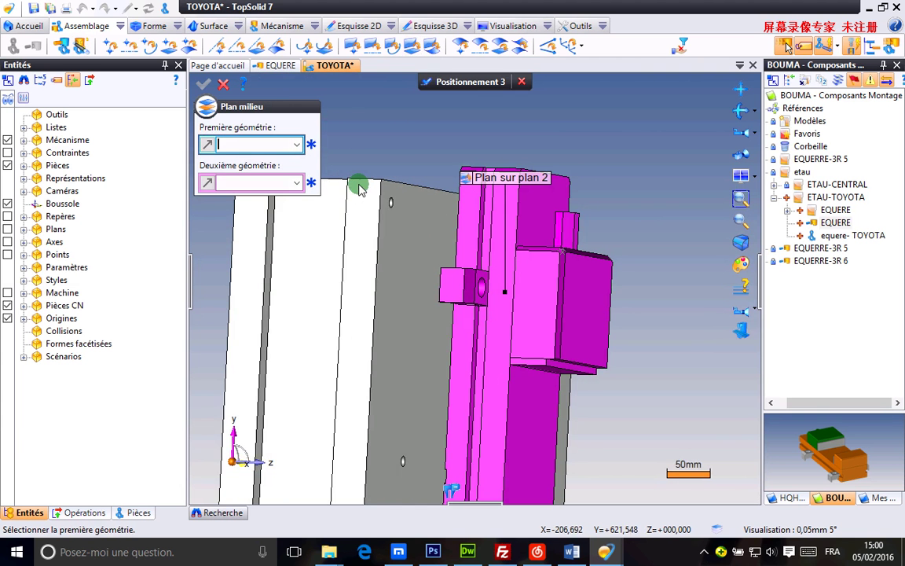
left_click(473, 205)
middle_click_drag(657, 179, 517, 184)
left_click(509, 202)
scroll(509, 202, "down", 2)
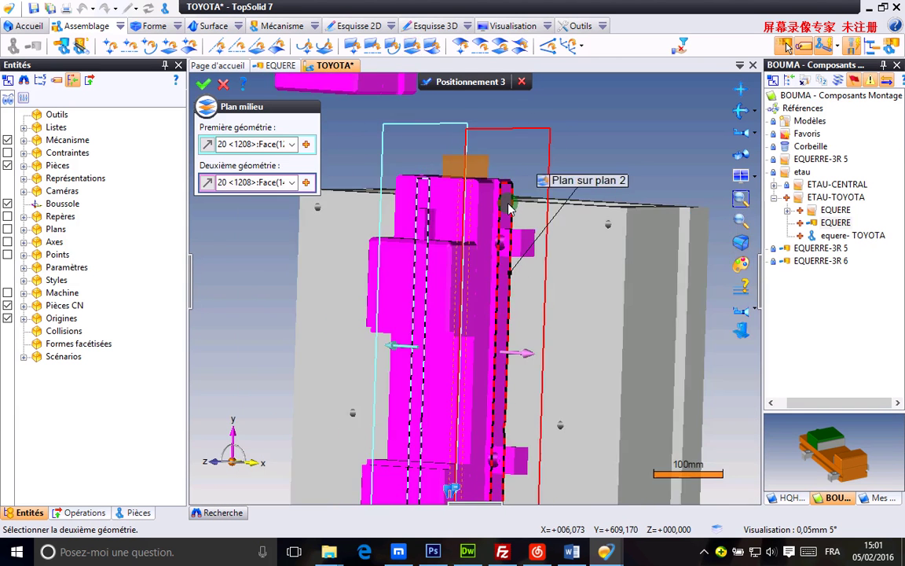
left_click(204, 84)
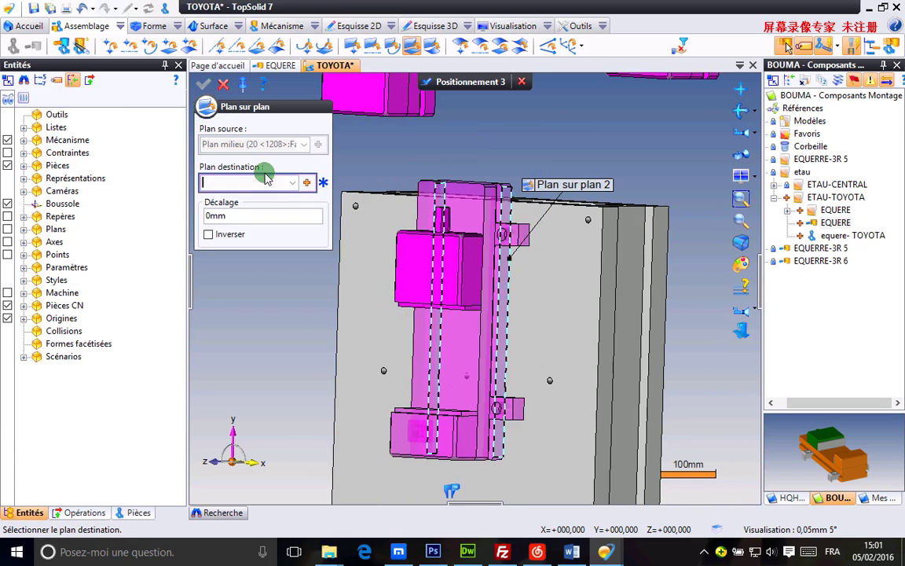
- Use the Plan milieu between the fixture's two side faces as destination plane, centring the vise across the fixture at 0 mm offset
left_click(306, 182)
left_click(323, 214)
middle_click_drag(299, 258, 381, 254)
left_click(383, 243)
middle_click_drag(519, 189, 426, 192)
left_click(682, 218)
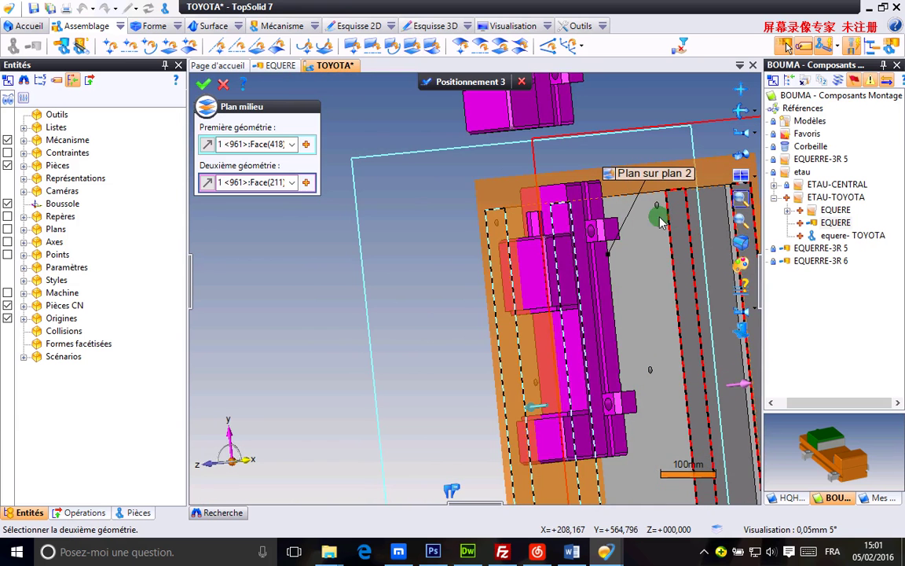
left_click(210, 87)
- Constrain the vise's lower end face to the top face of the fixture base with Plan sur plan at a 50 mm offset
middle_click_drag(323, 206, 438, 268)
scroll(495, 369, "up", 3)
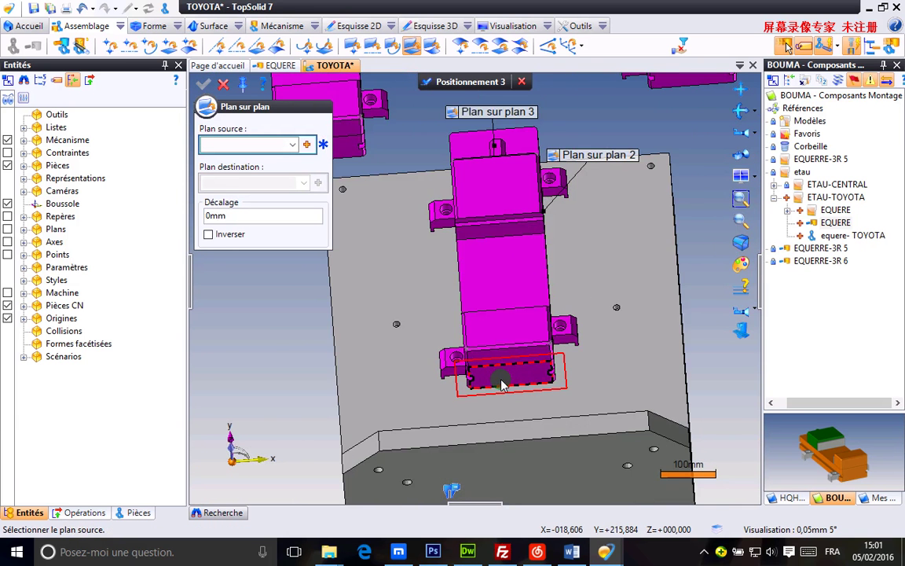
left_click(495, 376)
middle_click_drag(482, 313, 636, 421)
left_click(651, 425)
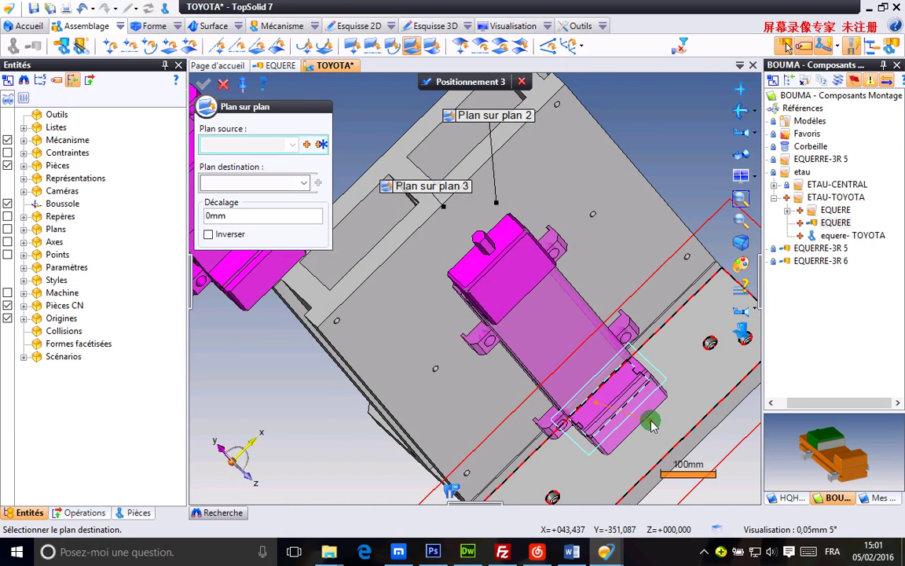
left_click(610, 424)
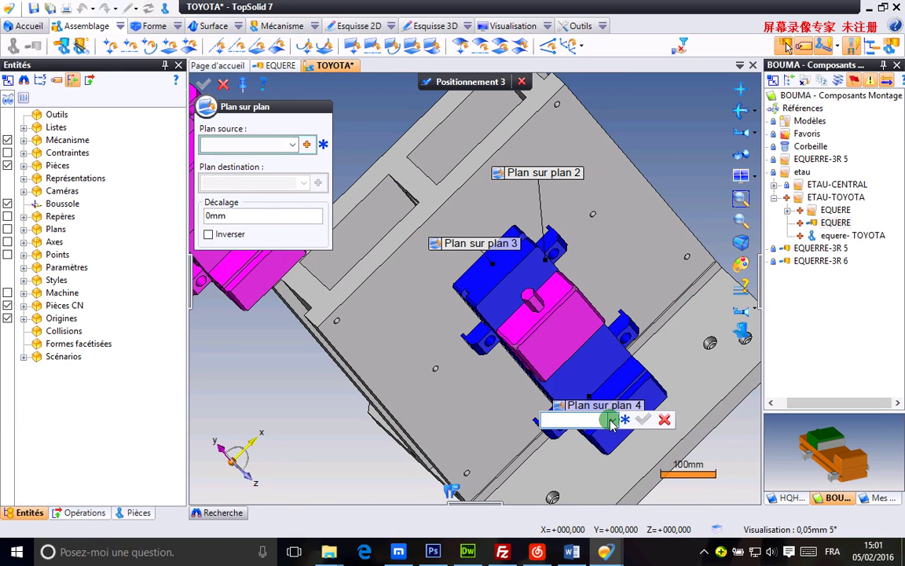
key("Return")
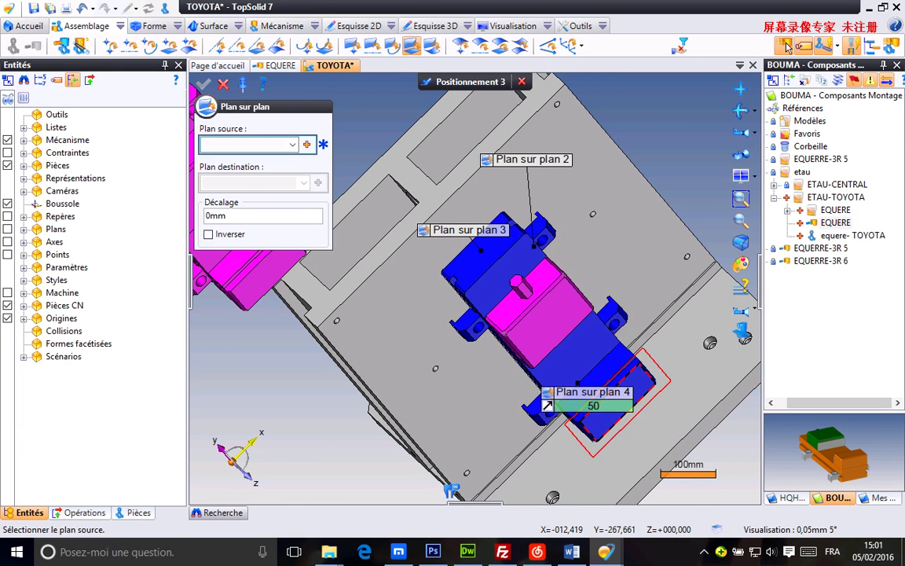
- Try a 100 mm offset between the centred vise's end face and the fixture base
middle_click_drag(604, 423, 578, 402)
double_click(577, 400)
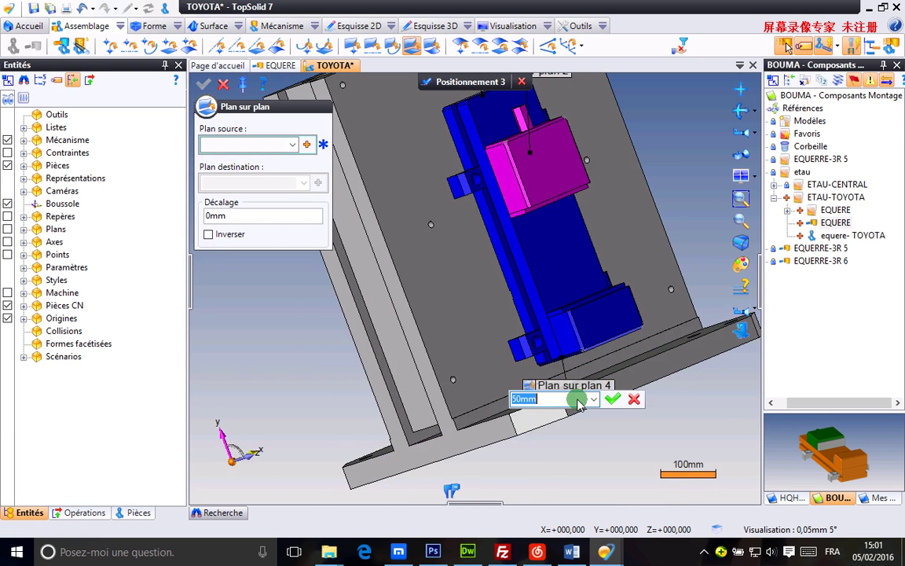
key("Return")
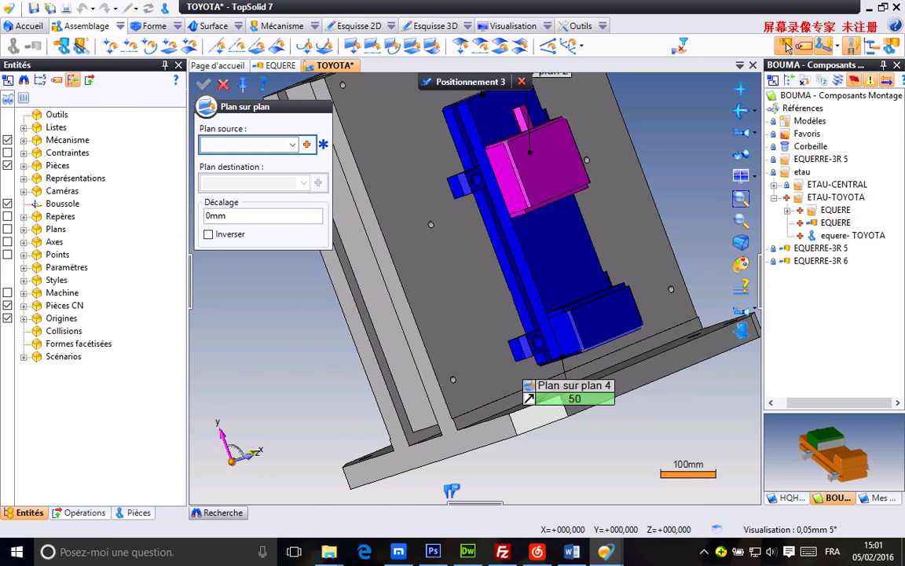
scroll(565, 393, "down", 2)
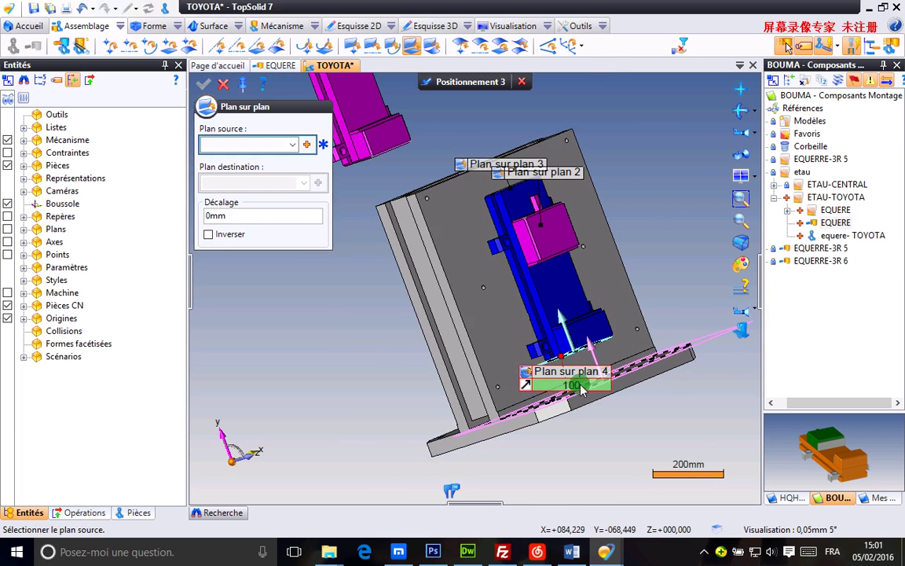
- Set the offset between the centred vise's end face and the fixture base to 150 mm
double_click(578, 388)
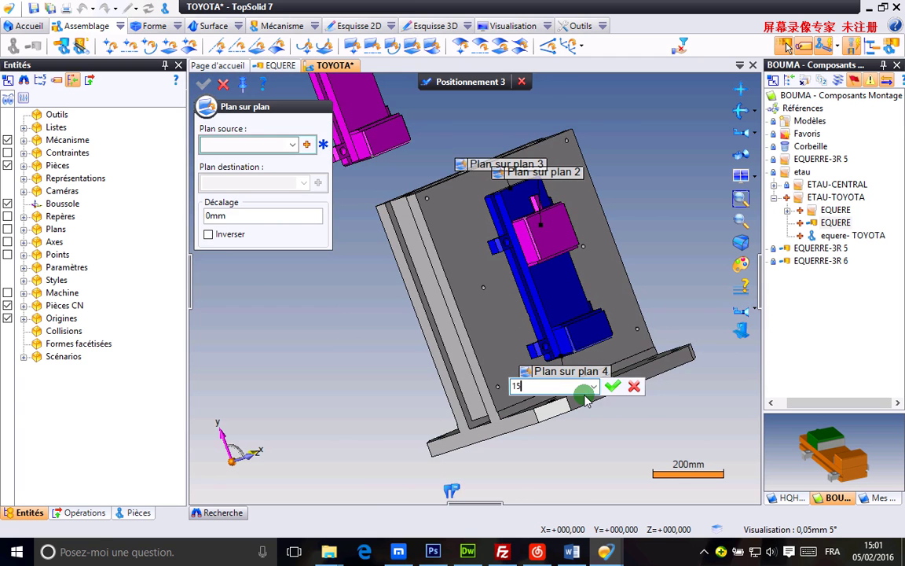
type("150")
key("Return")
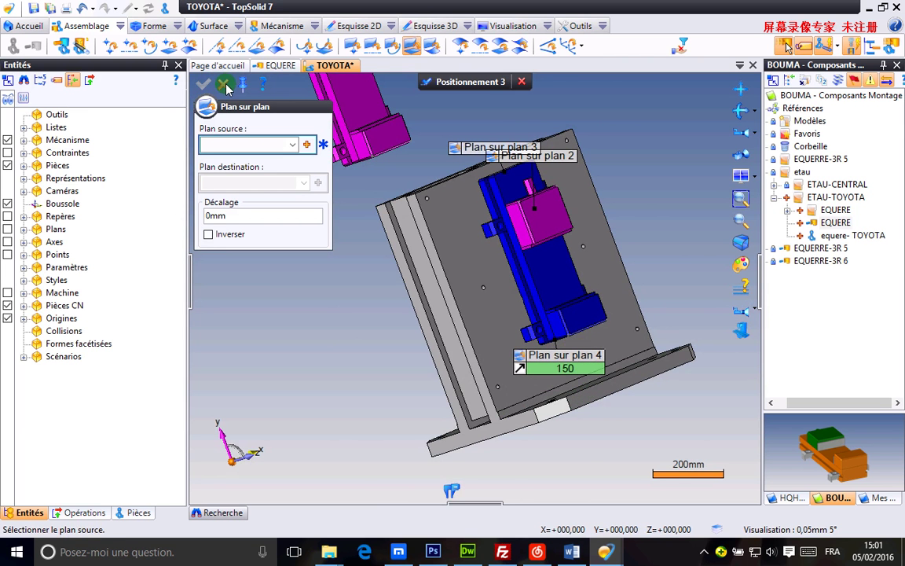
- Lay the back face of a second vise flat on the fixture's vertical face with Plan sur plan, beside the centred vise
middle_click_drag(420, 271, 423, 311)
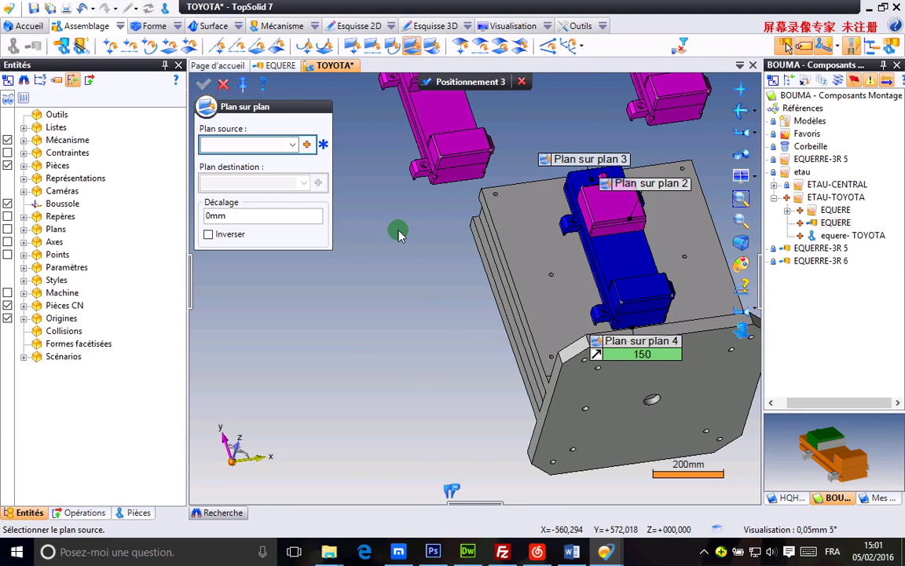
middle_click_drag(373, 224, 484, 171)
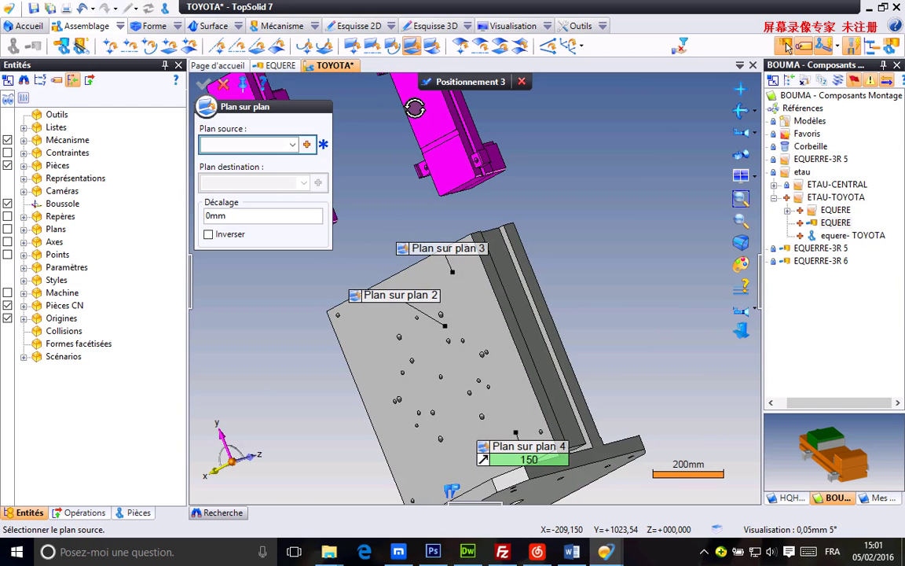
left_click(244, 148)
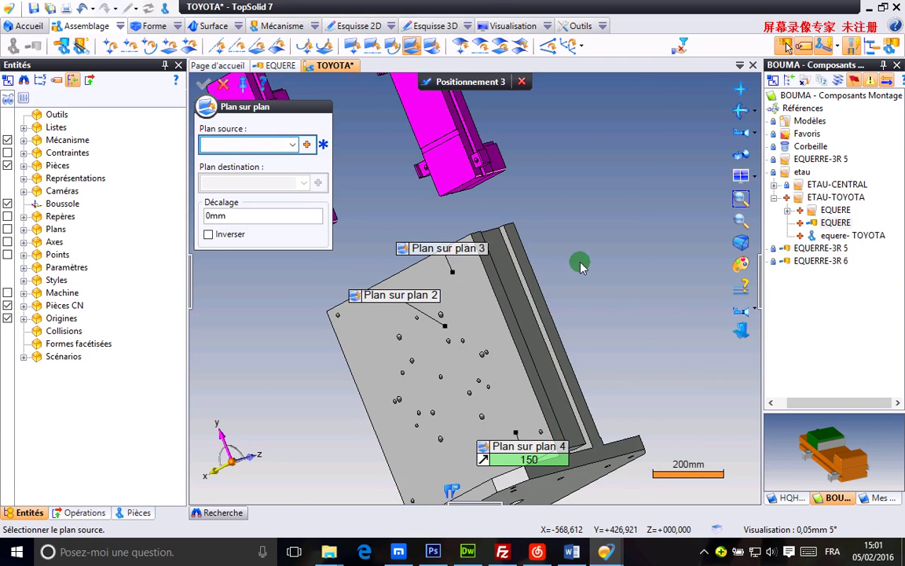
scroll(580, 267, "down", 3)
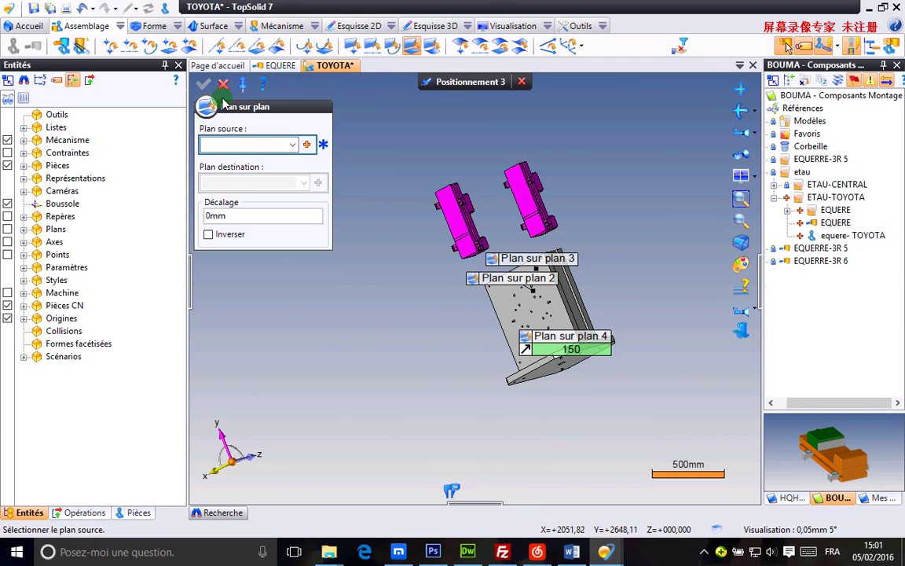
scroll(578, 204, "up", 4)
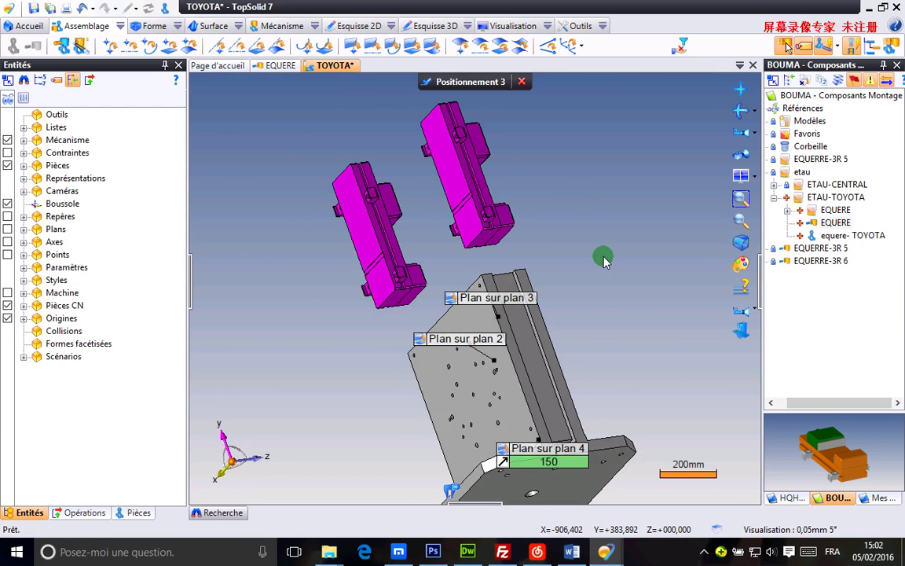
left_click(410, 45)
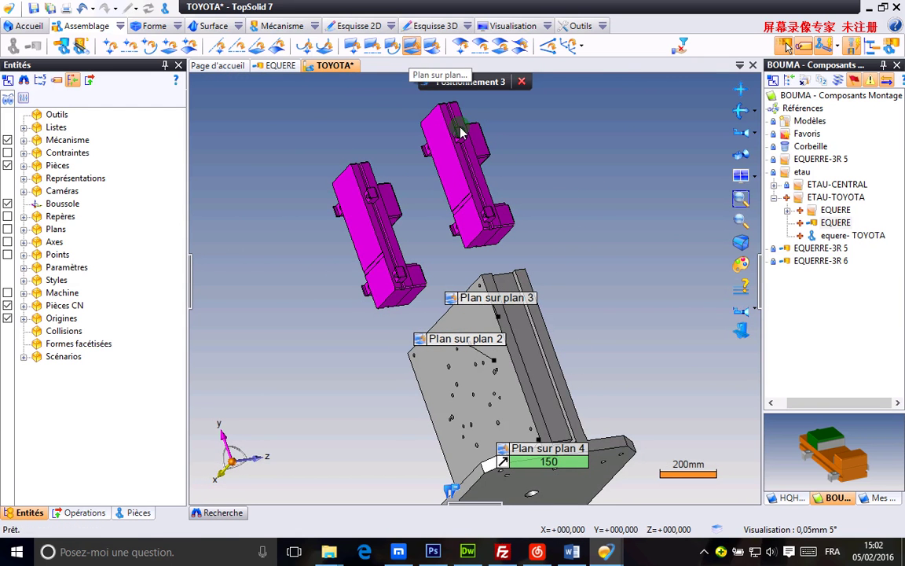
left_click(449, 163)
middle_click_drag(605, 218, 445, 283)
left_click(463, 281)
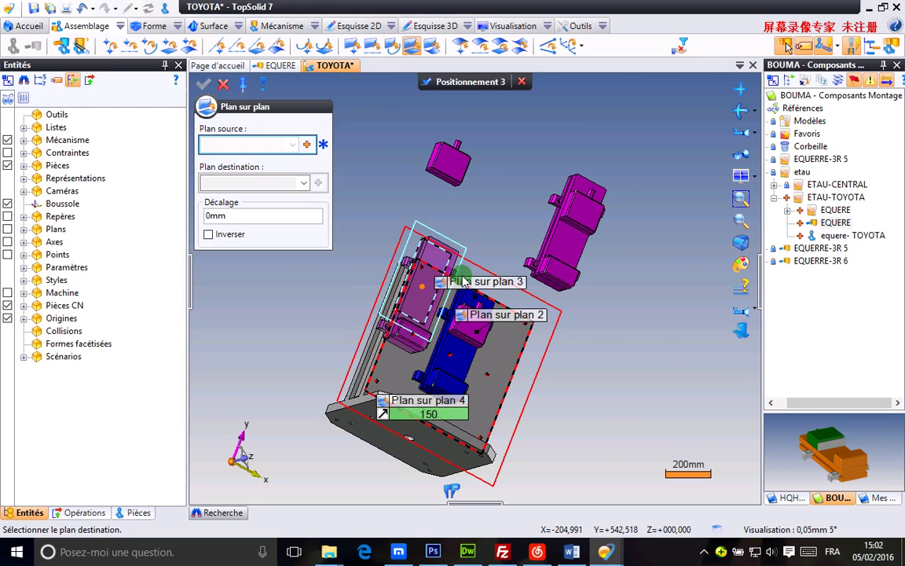
left_click(463, 281)
- Try to place the remaining vise's back face on the fixture's vertical face, on the free side of the centred vise
middle_click_drag(417, 185, 385, 213)
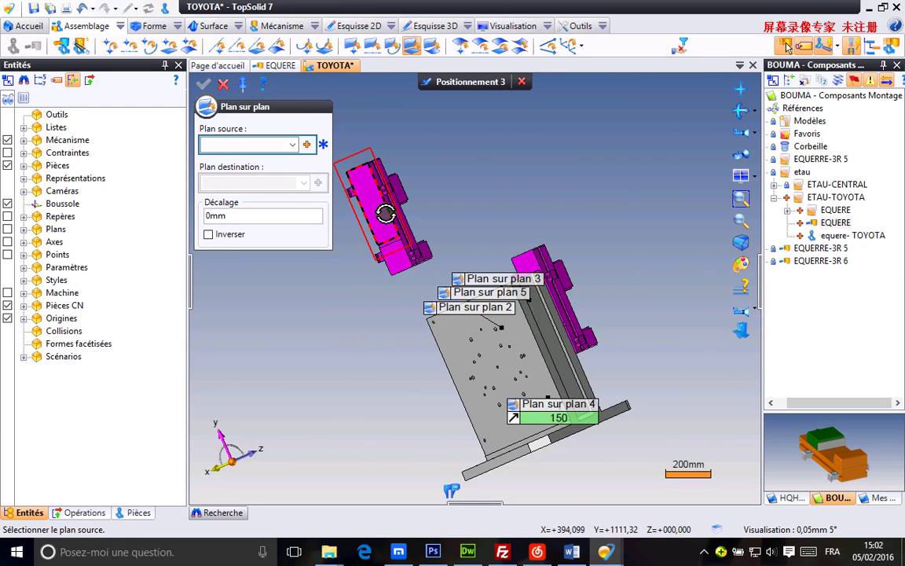
left_click(377, 212)
middle_click_drag(589, 215, 481, 215)
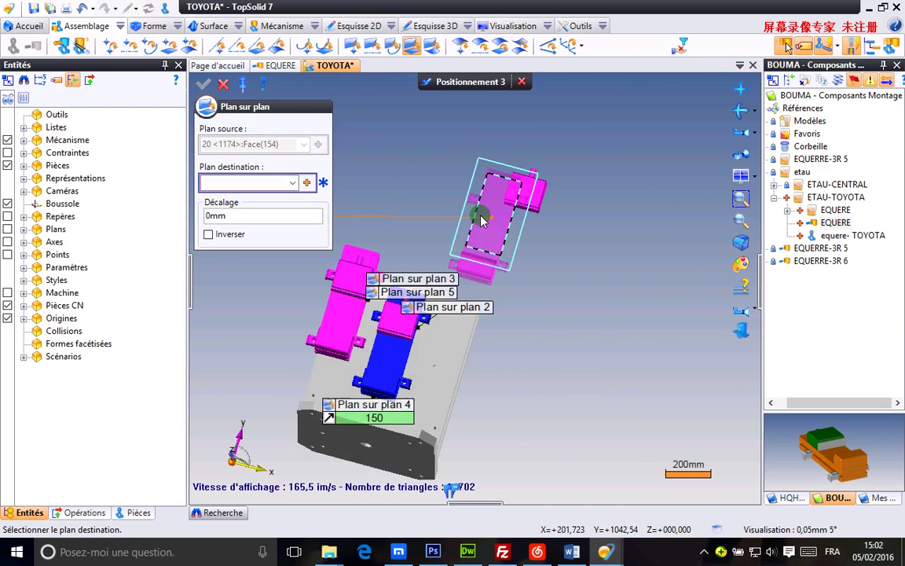
left_click(455, 322)
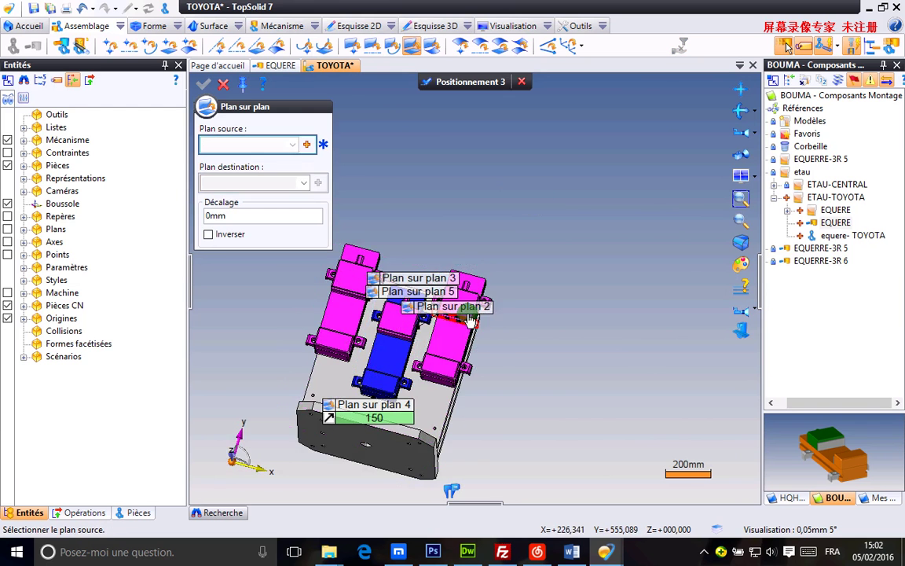
- Reselect the remaining vise's back face and constrain it to the fixture's vertical face with Plan sur plan, near the upper corner
middle_click_drag(456, 322, 291, 264)
left_click(285, 270)
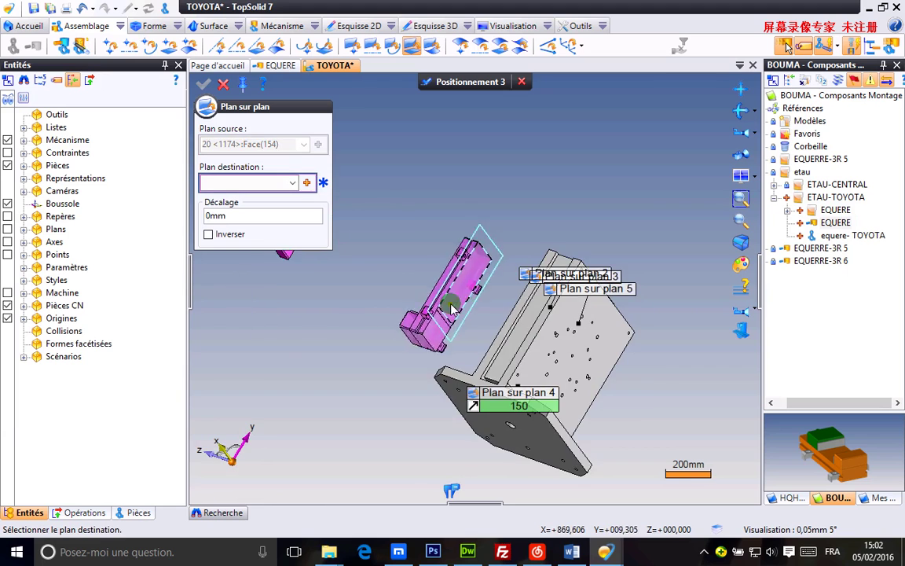
middle_click_drag(450, 307, 573, 315)
scroll(550, 283, "up", 5)
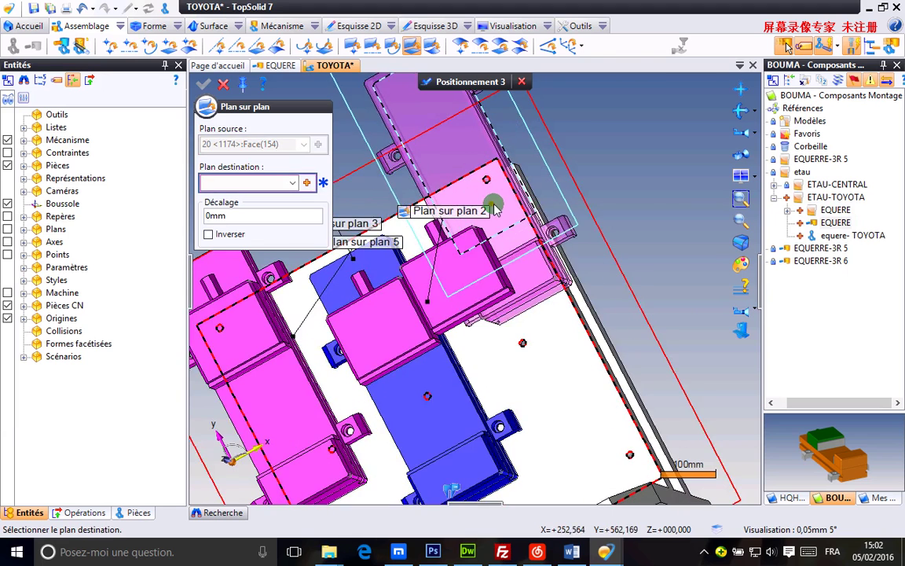
left_click(501, 225)
scroll(571, 303, "down", 4)
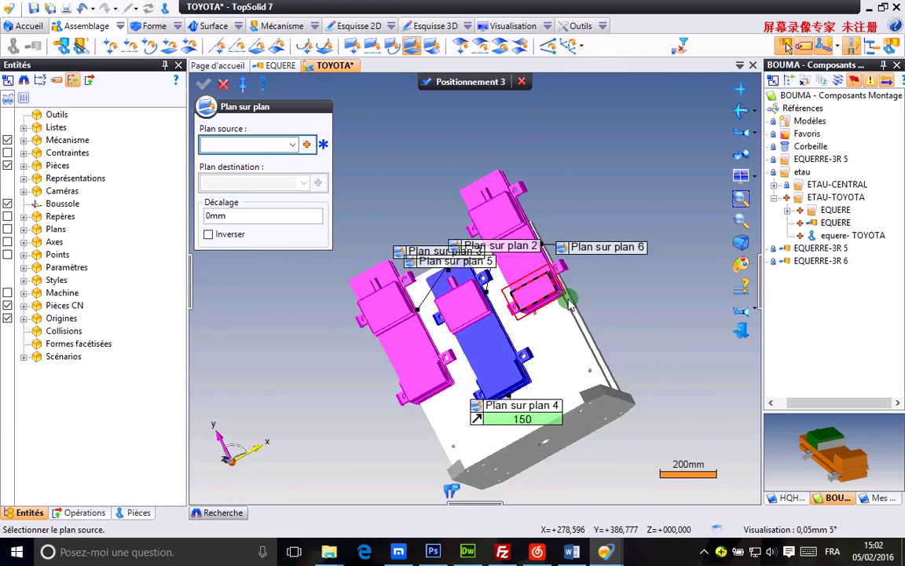
middle_click_drag(571, 303, 582, 266)
scroll(383, 357, "up", 2)
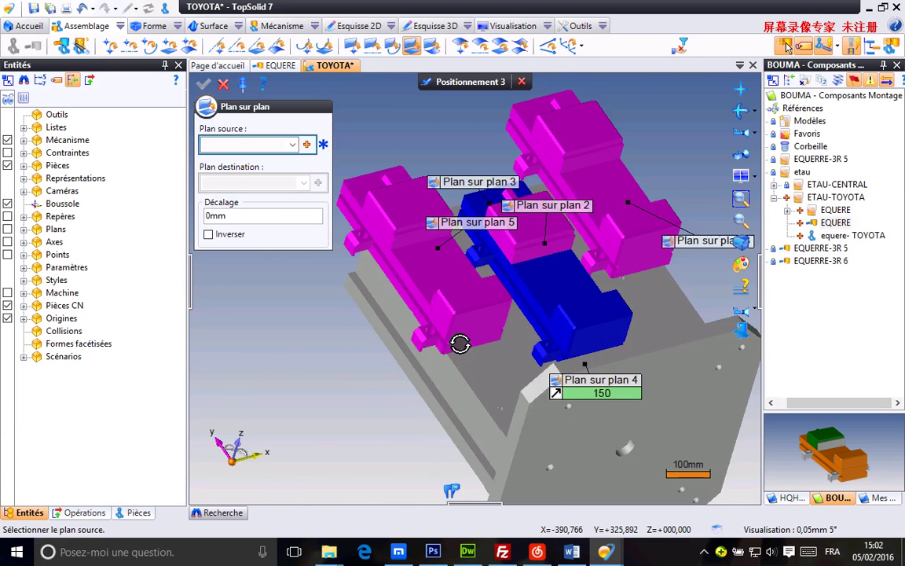
left_click(475, 340)
middle_click_drag(475, 340, 581, 354)
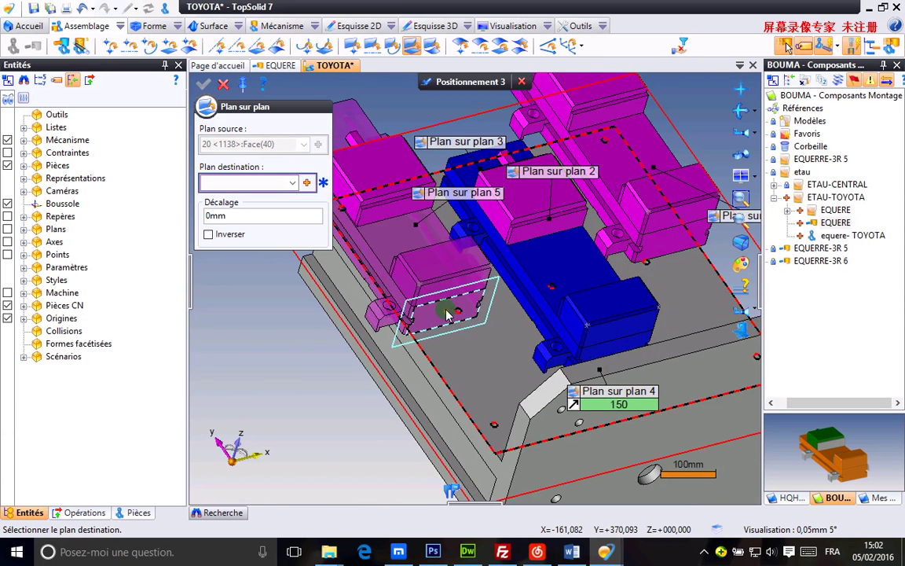
left_click(225, 88)
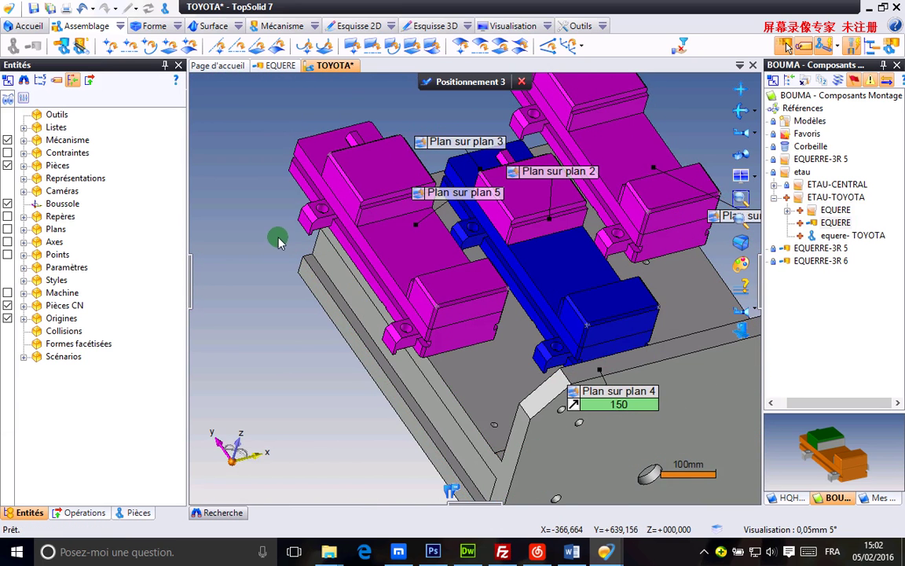
scroll(364, 273, "up", 3)
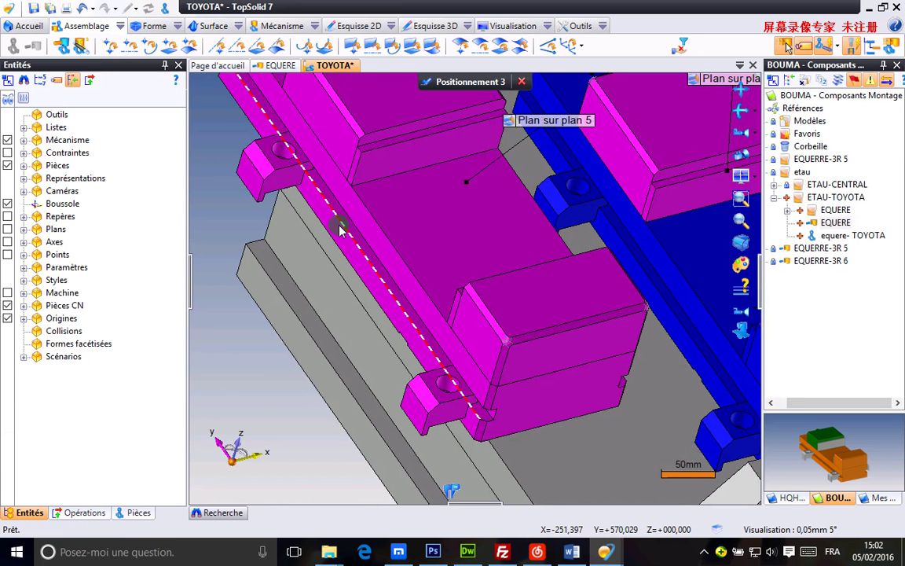
left_click(343, 289)
left_click(337, 296)
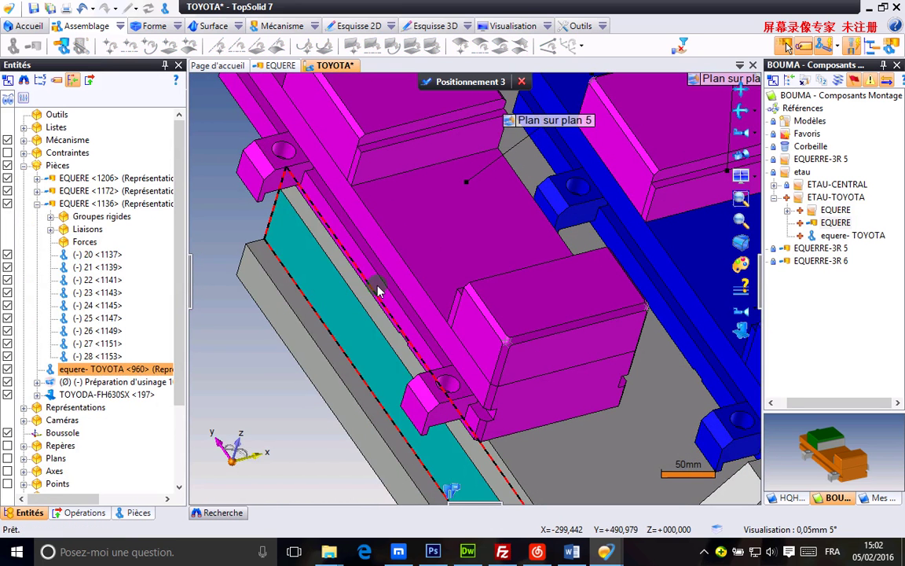
scroll(459, 264, "down", 2)
left_click(262, 131)
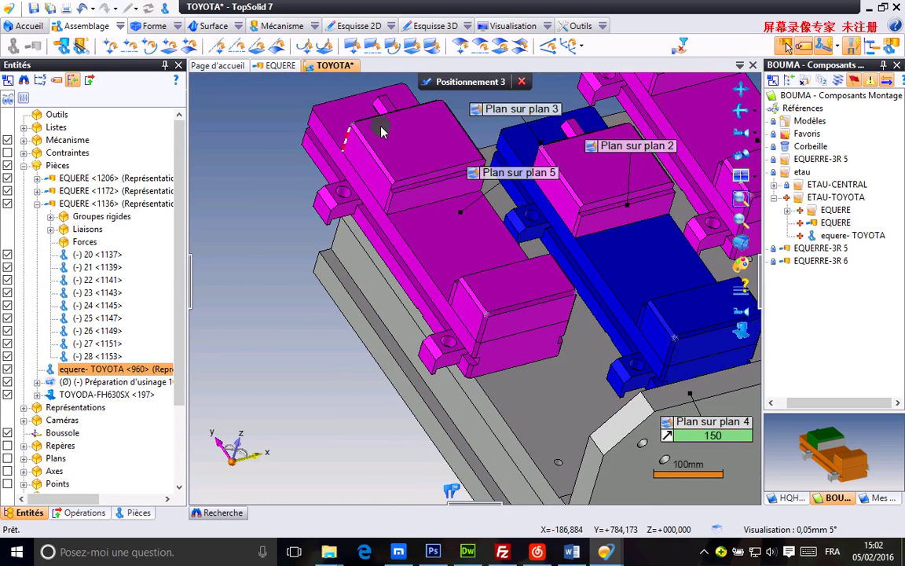
- Constrain the outer side face of vise EQUERE <1136> to the fixture's adjacent side face with Plan sur plan
scroll(501, 238, "down", 2)
left_click(410, 49)
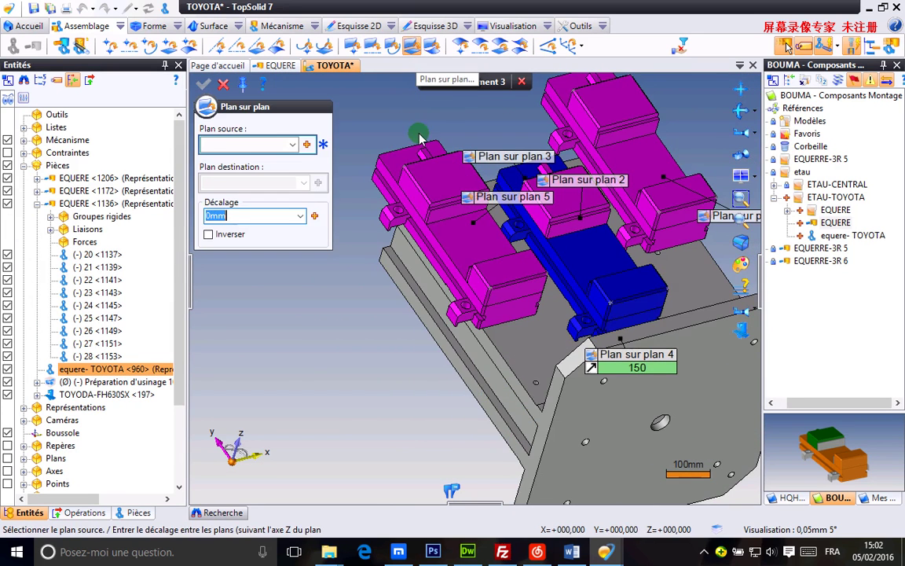
scroll(399, 237, "up", 2)
left_click(421, 263)
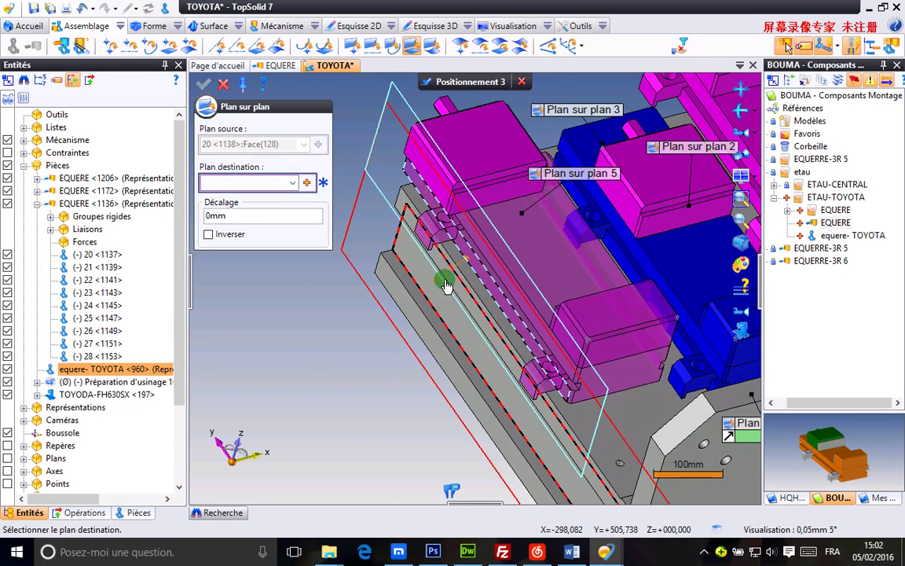
left_click(454, 284)
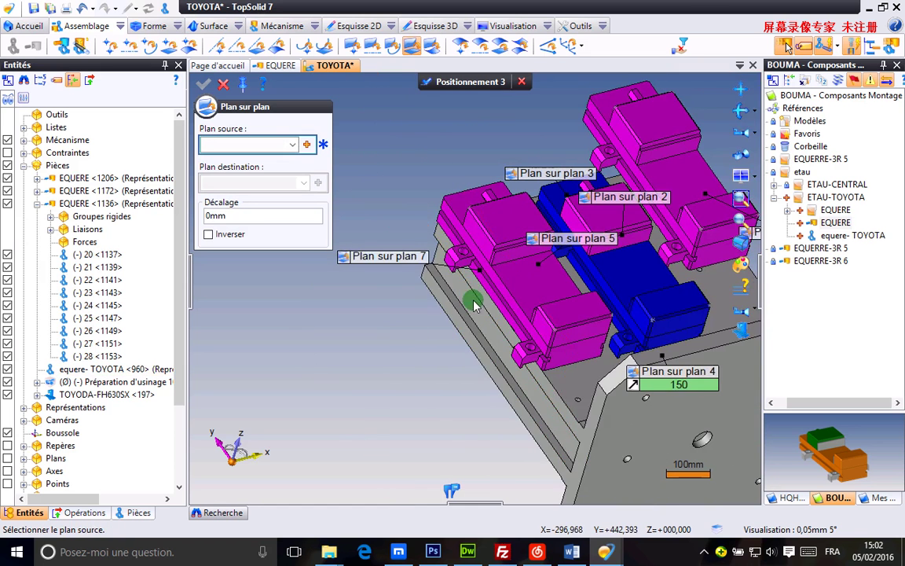
- Set the side-face offset of vise EQUERE <1136> to 20 mm and reverse its direction so it goes inward
left_click(391, 267)
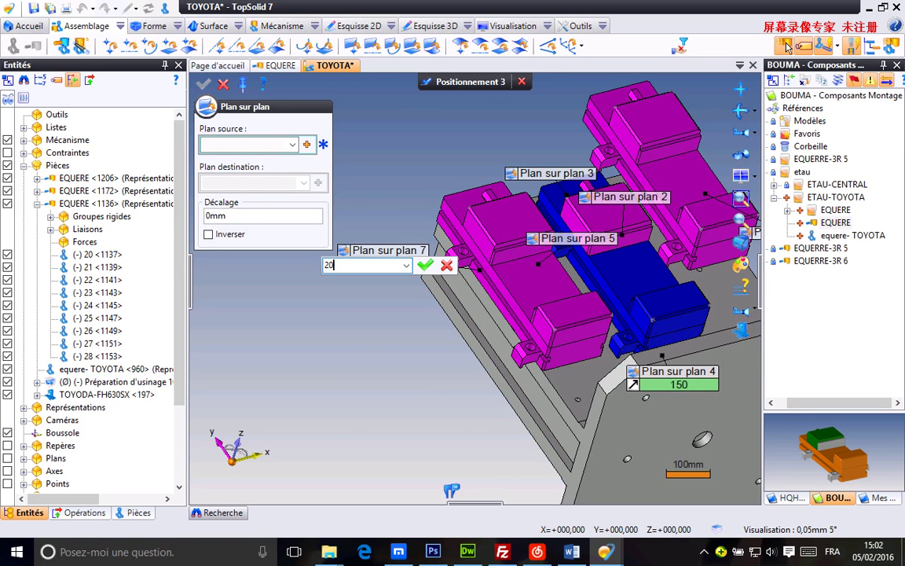
left_click(426, 266)
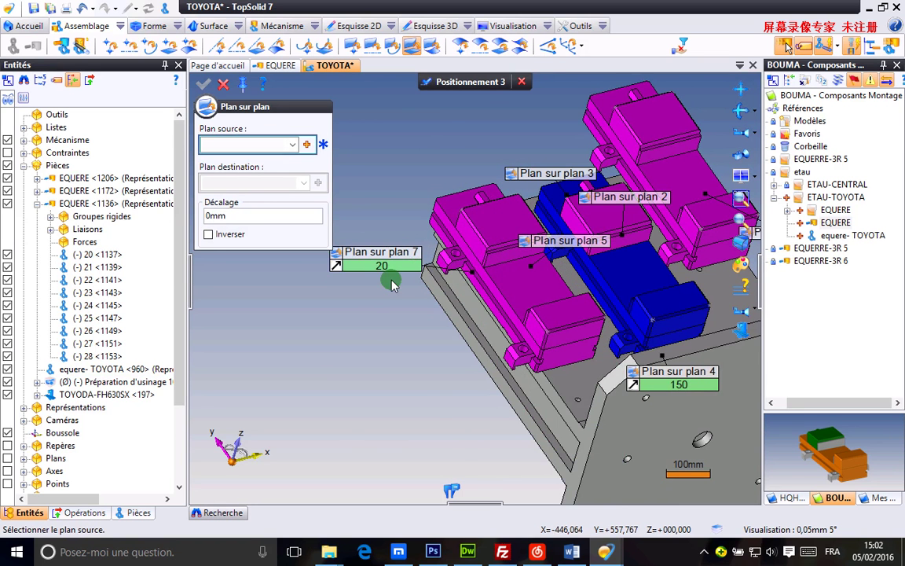
left_click(335, 265)
- Constrain the outer side face of the opposite vise, EQUERE <1172>, to the fixture's other side face with Plan sur plan
middle_click_drag(489, 310, 519, 299)
scroll(465, 127, "up", 2)
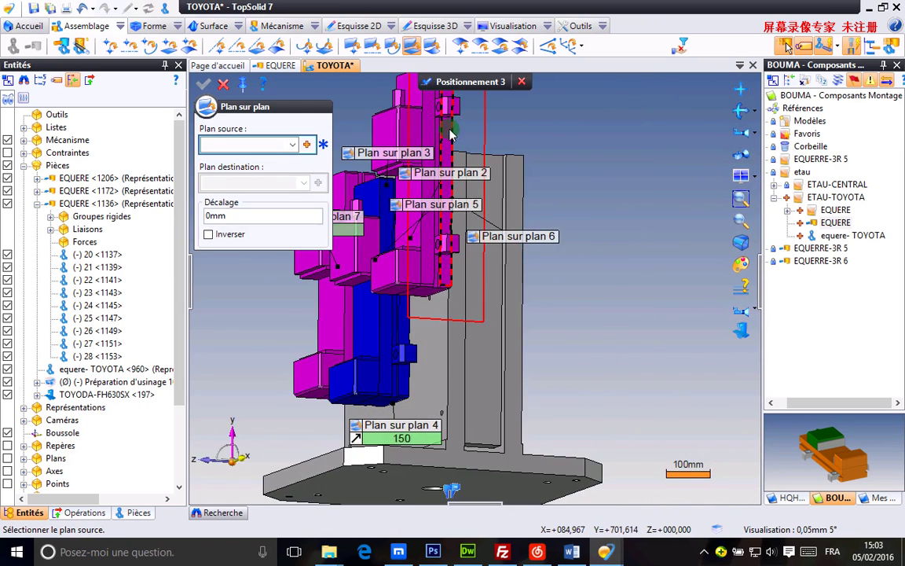
left_click(450, 135)
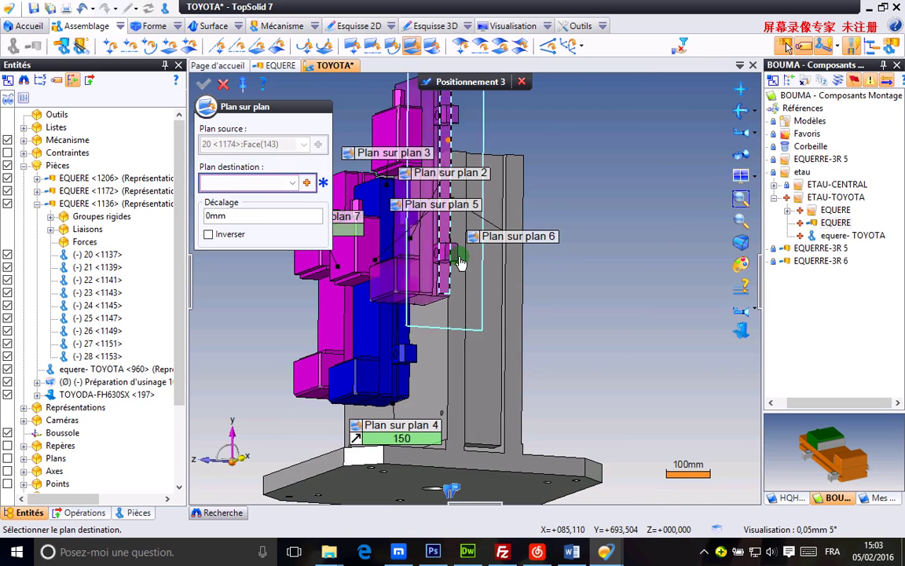
left_click(459, 315)
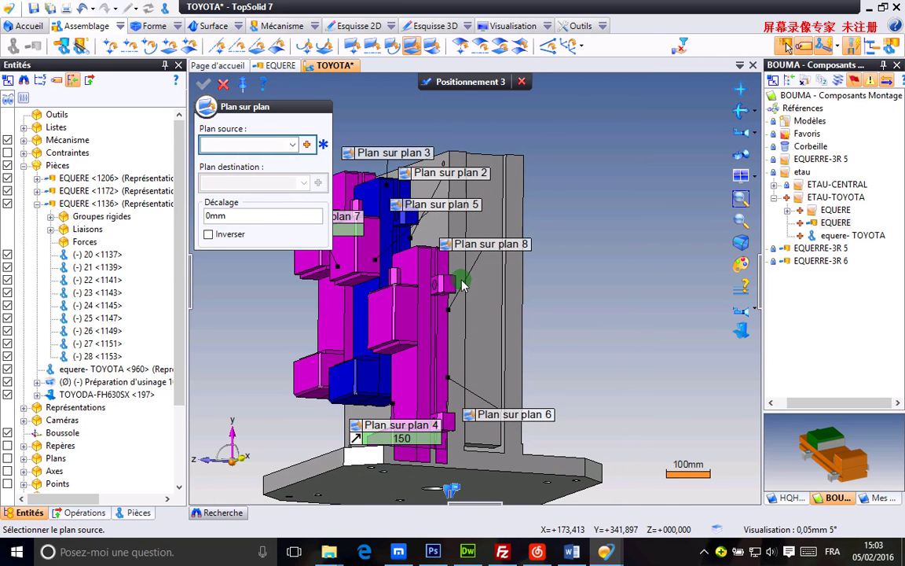
- Set the side-face offset of vise EQUERE <1172> to 20 mm and reverse its direction so it goes inward
left_click(494, 259)
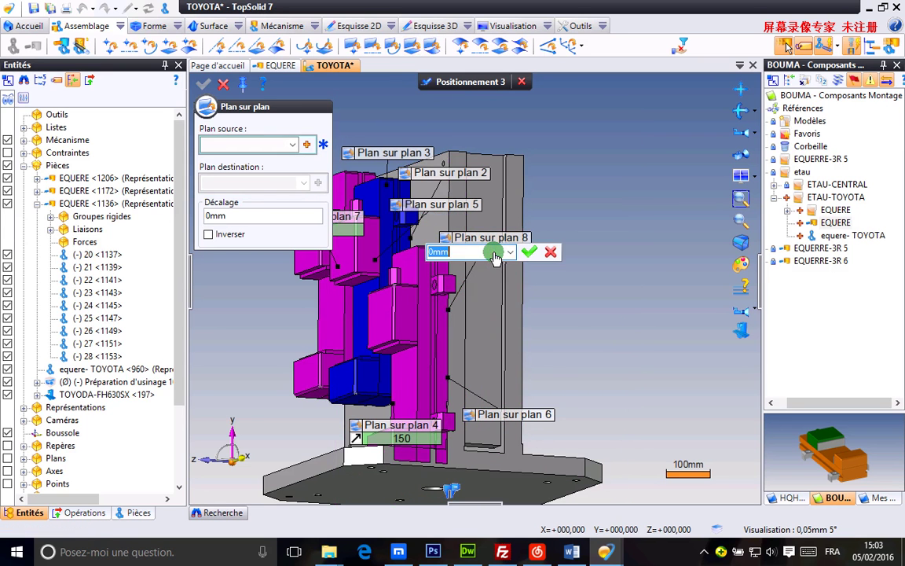
key("Return")
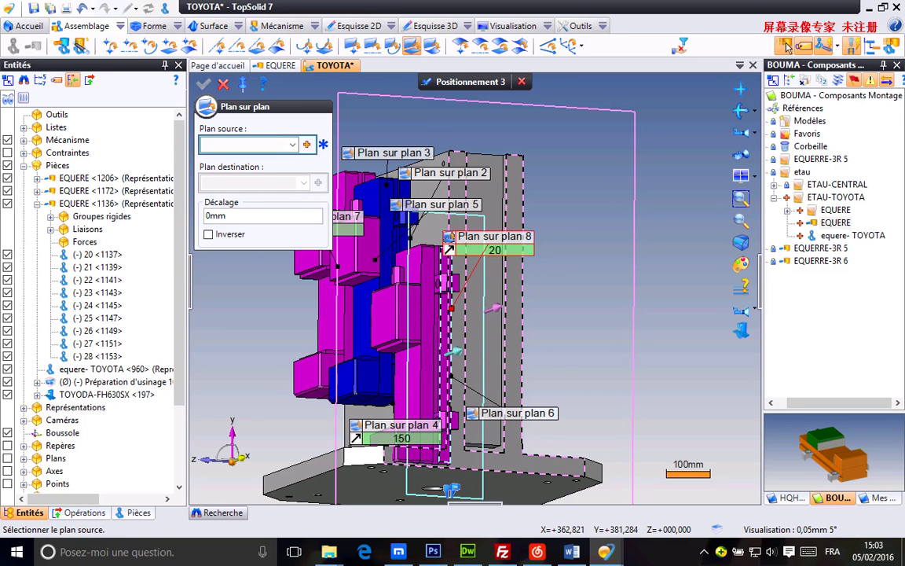
left_click(448, 251)
- Align the lower end face of vise EQUERE <1172> flush with the centred vise's lower end face using Plan sur plan
scroll(527, 312, "down", 3)
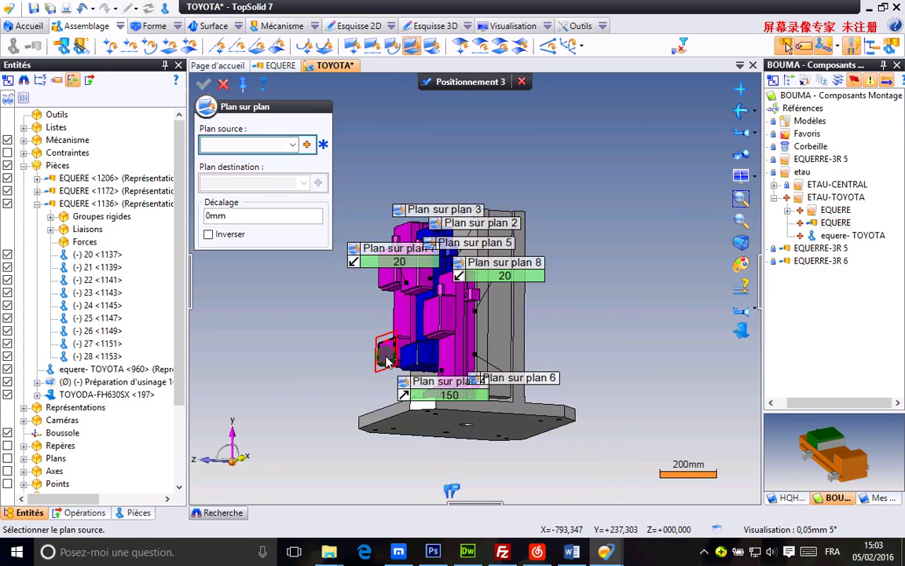
middle_click_drag(388, 361, 436, 302)
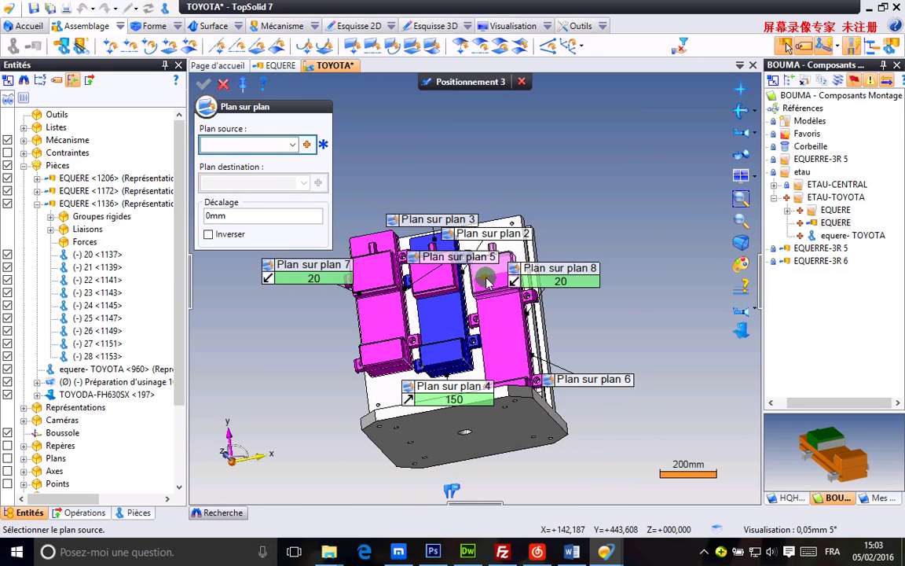
left_click_drag(510, 352, 505, 298)
scroll(484, 360, "up", 4)
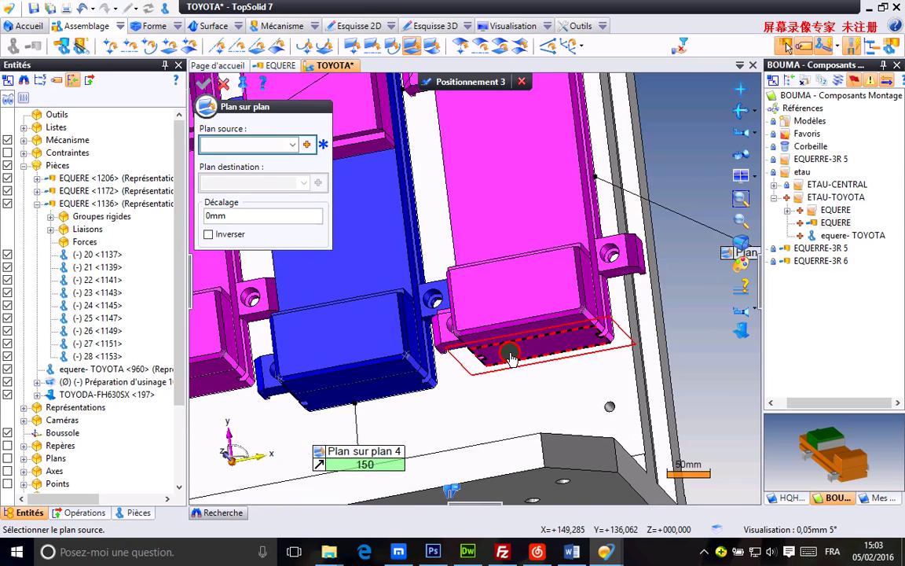
left_click(432, 384)
left_click(350, 354)
scroll(350, 354, "down", 3)
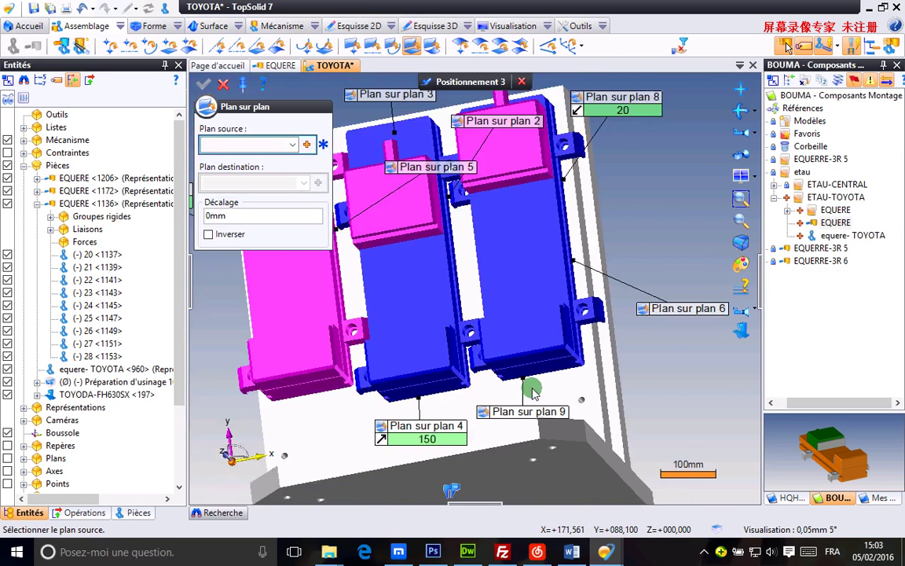
- Align the lower end face of vise EQUERE <1136> flush with the centred vise's lower end face using Plan sur plan
left_click(297, 402)
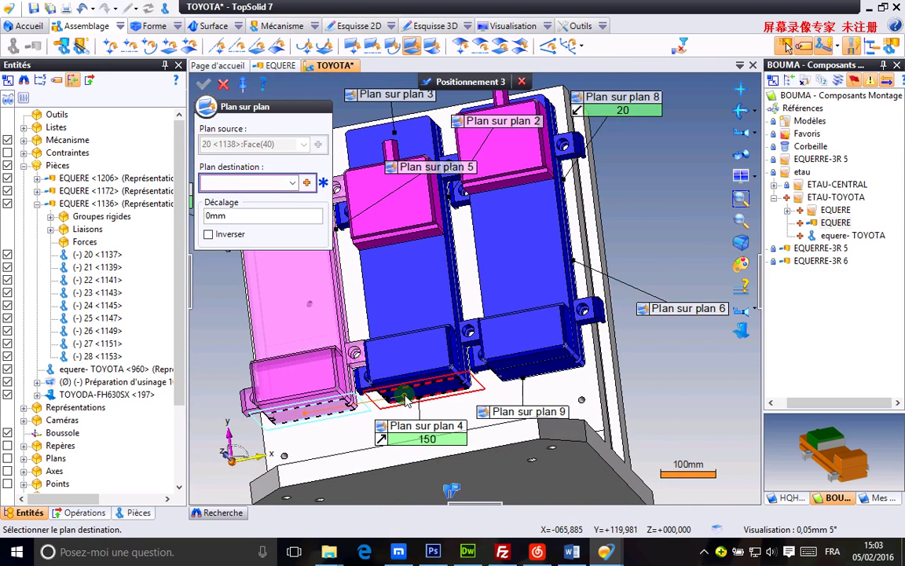
left_click(407, 401)
scroll(379, 367, "down", 2)
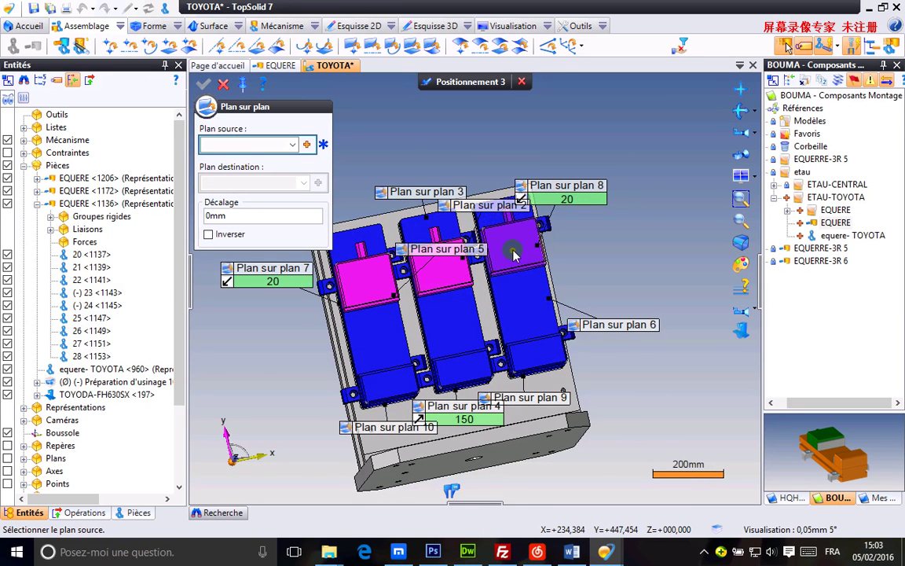
- Leave Plan sur plan and finish Positionnement 3, accepting Plateau as the element selected for EQUERE <1206>
middle_click_drag(565, 259, 469, 299)
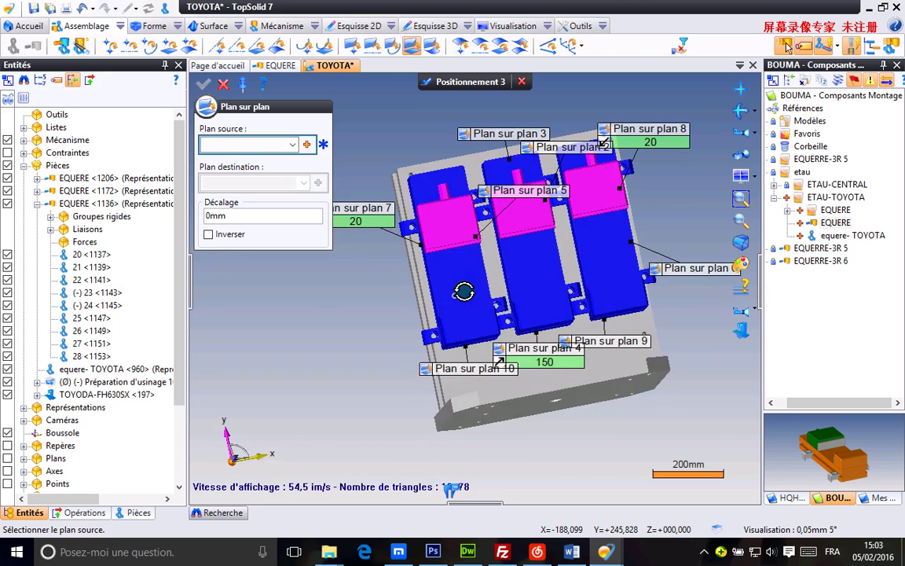
left_click(225, 85)
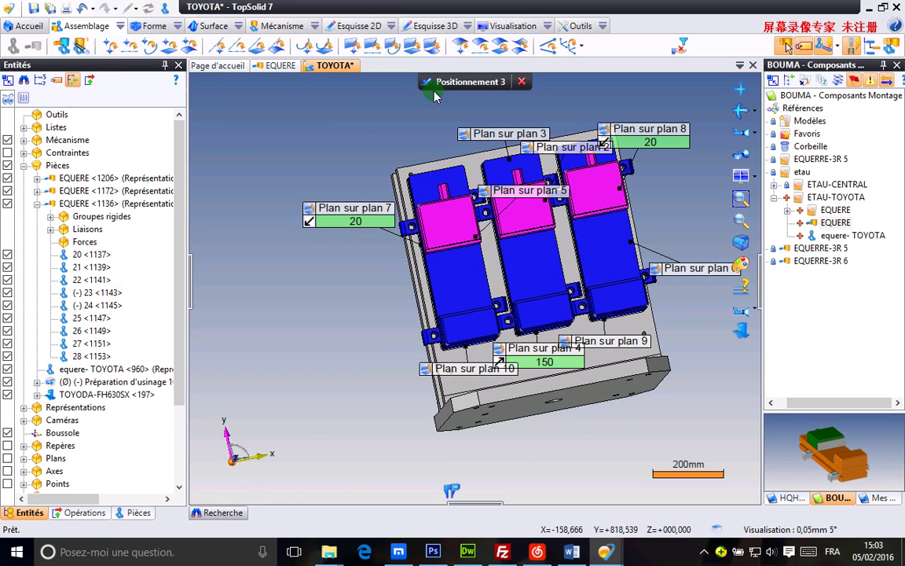
left_click(466, 85)
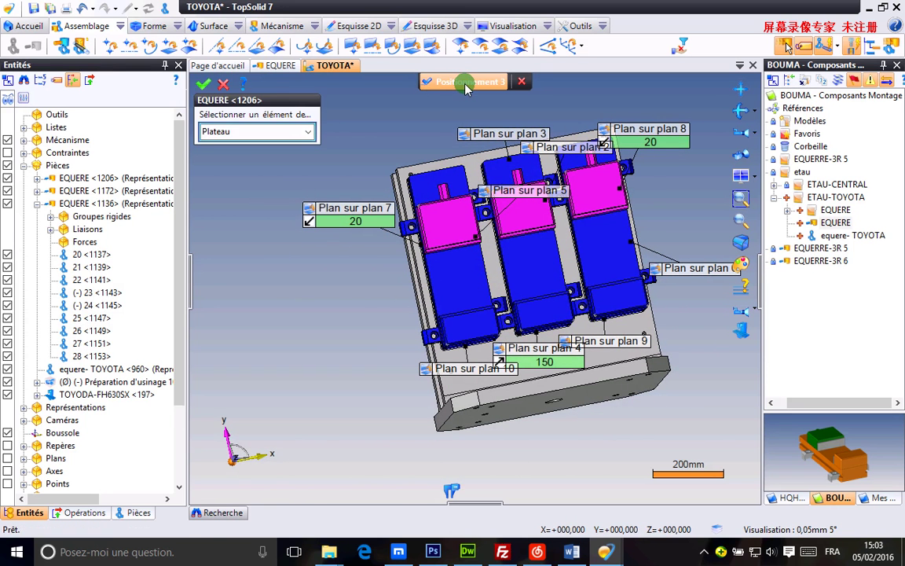
left_click(308, 135)
left_click(307, 135)
left_click(205, 85)
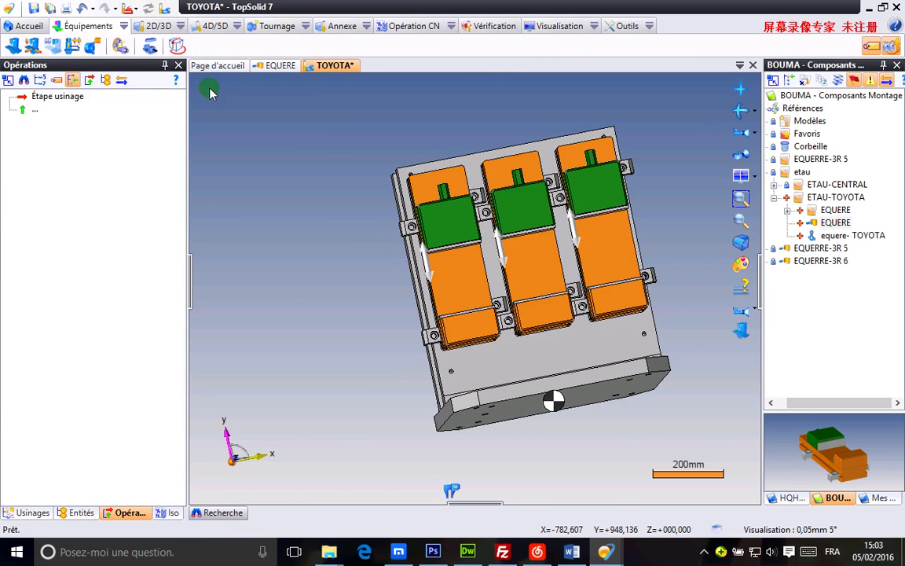
- Slide the movable green jaws of the mounted vises along their rails and inspect the setup
left_click(454, 228)
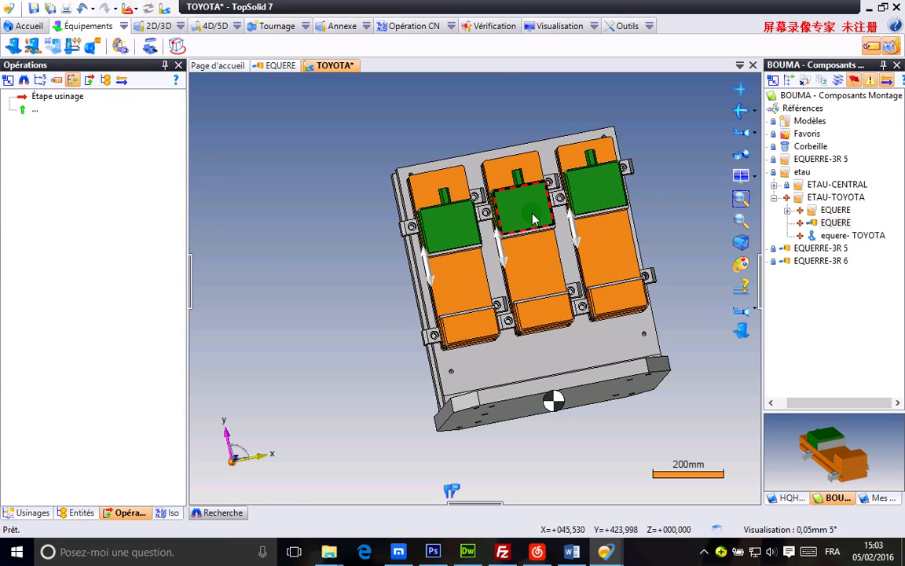
left_click(598, 196)
left_click_drag(599, 197, 606, 176)
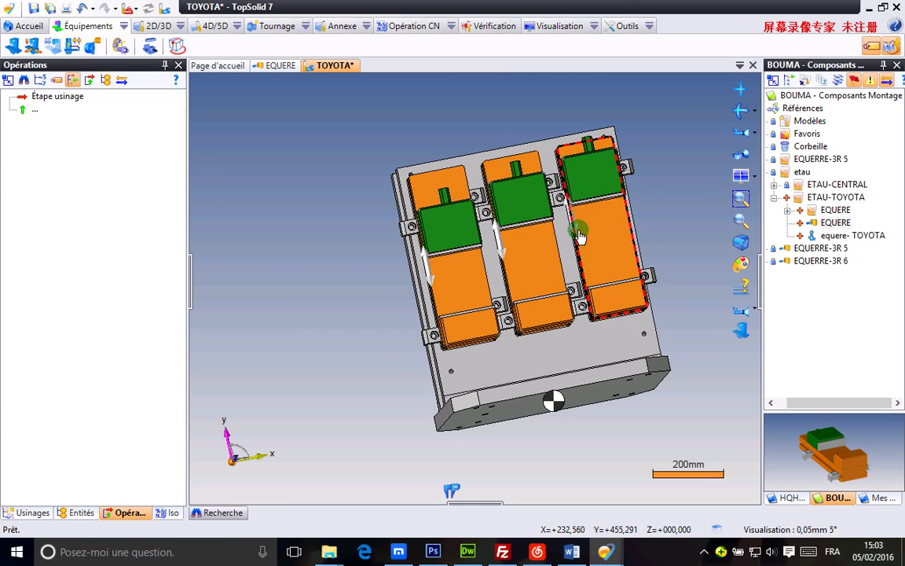
mouse_move(580, 227)
middle_mouse_down()
mouse_move(572, 254)
mouse_move(637, 216)
mouse_move(586, 232)
middle_mouse_up()
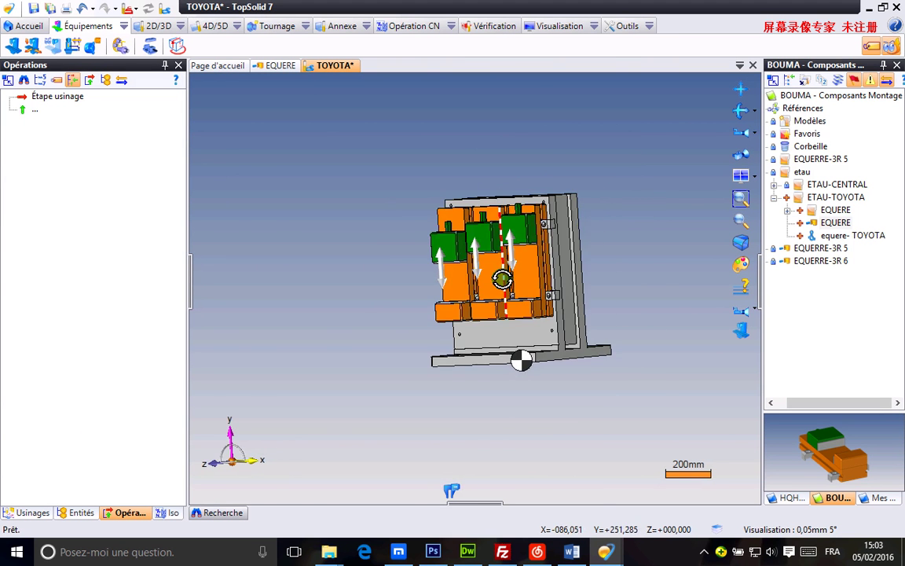
scroll(511, 276, "up", 2)
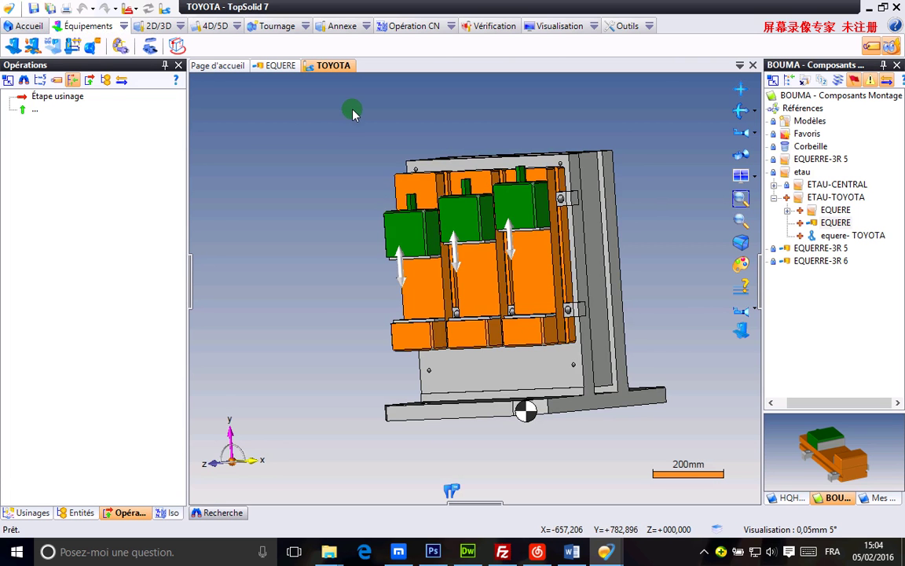
- Check the Mes modèles project with the TOYOTA template into the vault using Mettre au coffre, including all listed objects
left_click(886, 497)
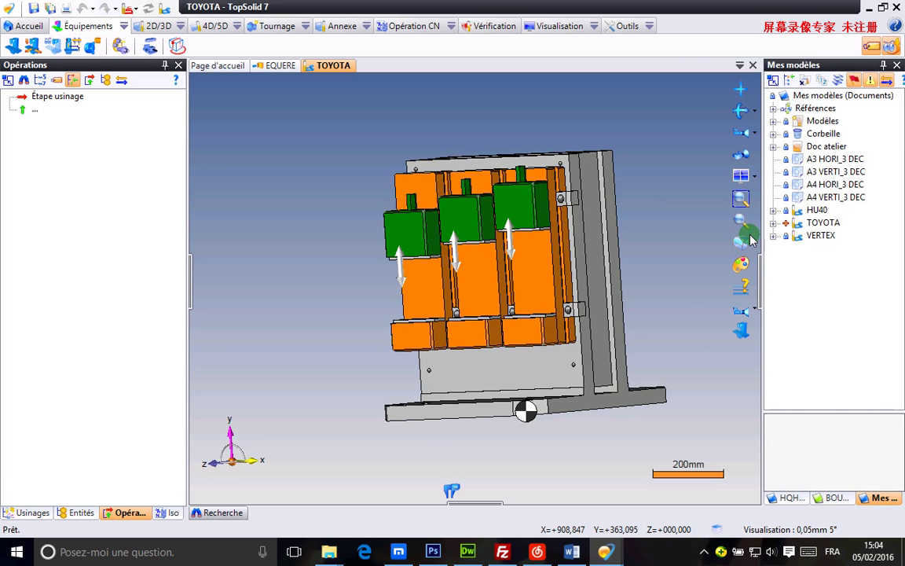
left_click(820, 224)
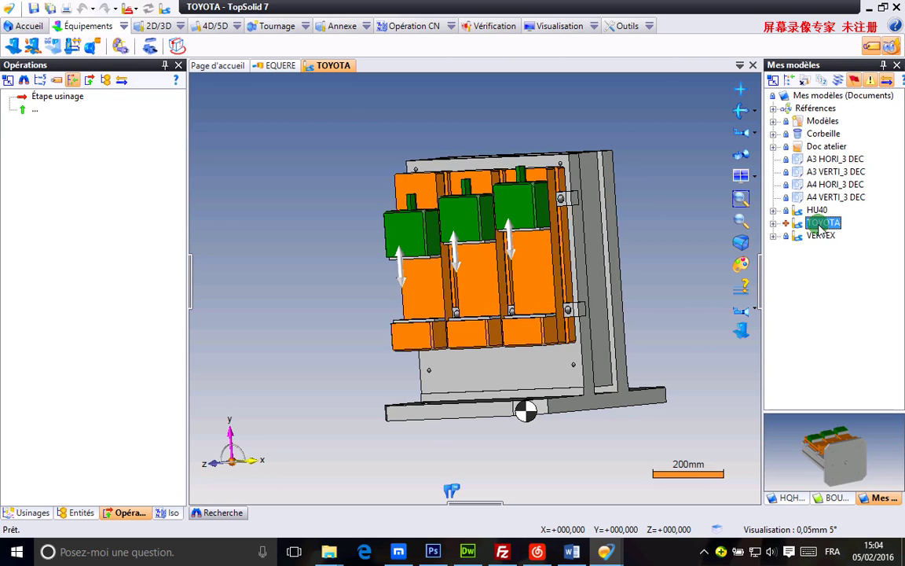
right_click(843, 100)
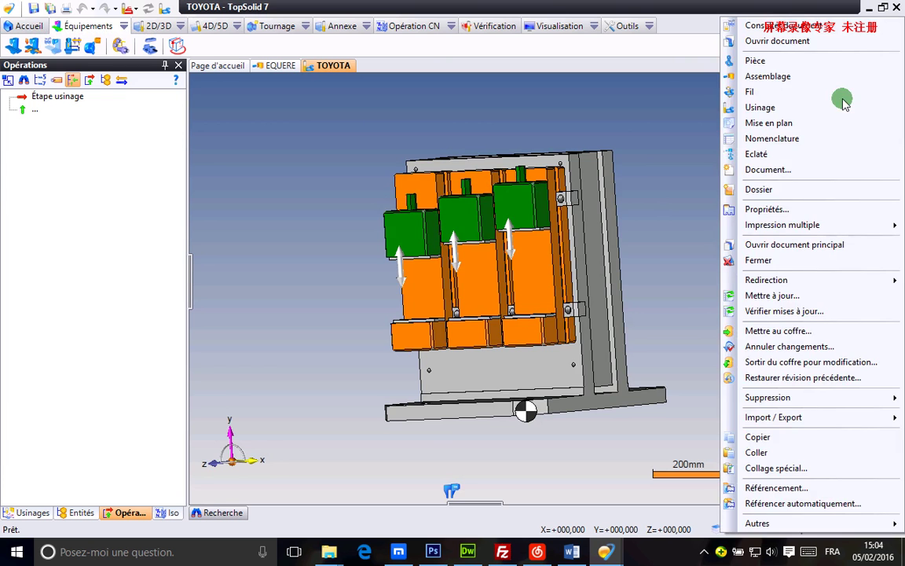
left_click(786, 331)
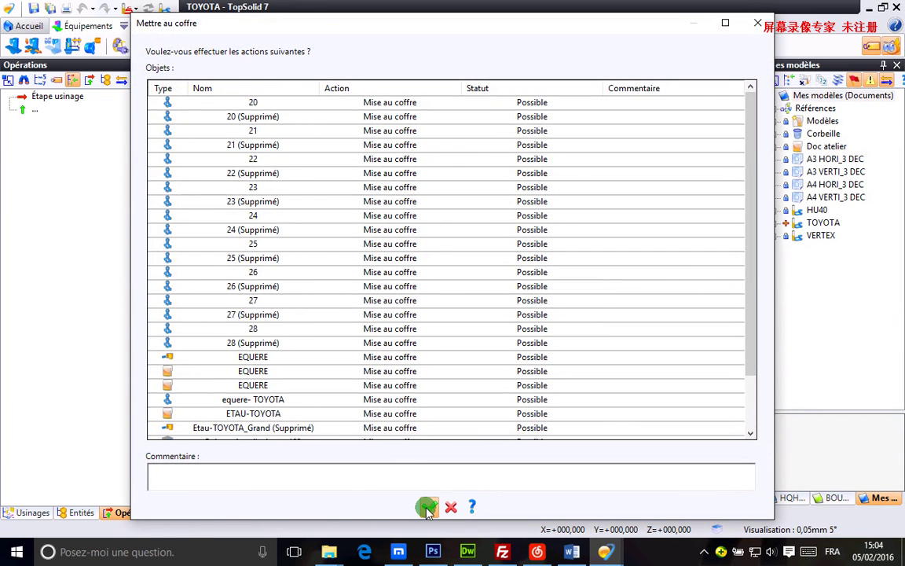
left_click(427, 508)
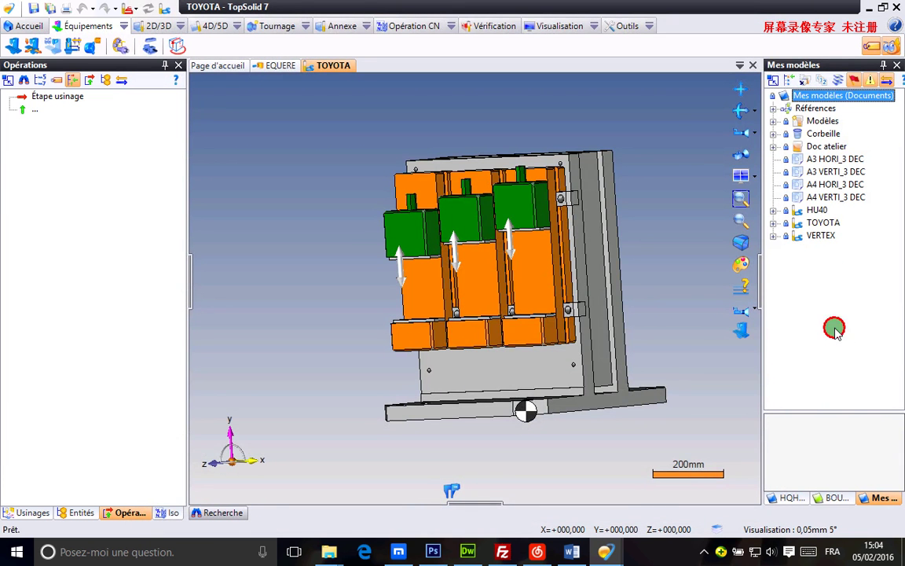
- Create a machining document for the part Pièce 20 in the HQHQHQ project from the TOYOTA template, with a Bloc stock
left_click(789, 498)
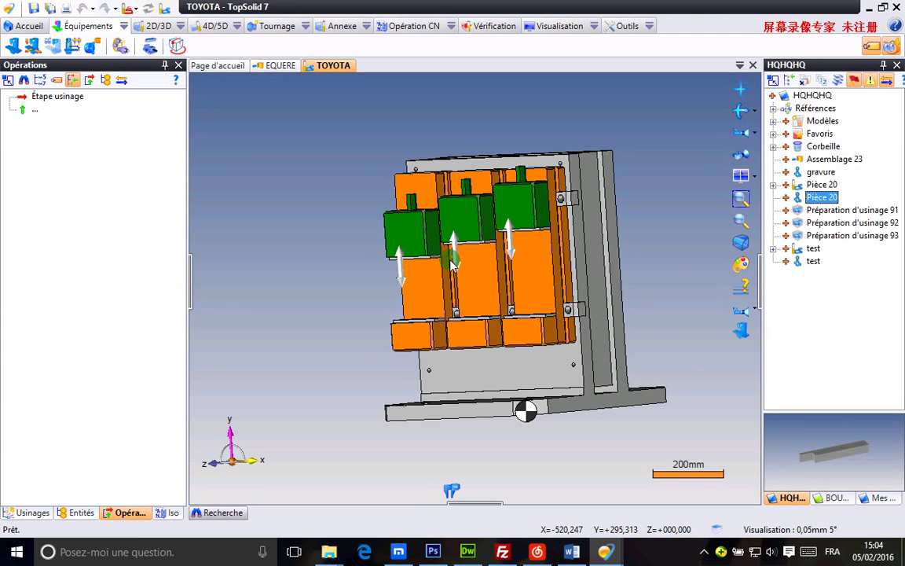
scroll(472, 262, "down", 3)
mouse_move(396, 258)
middle_mouse_down()
mouse_move(464, 229)
mouse_move(404, 255)
middle_mouse_up()
left_click(815, 96)
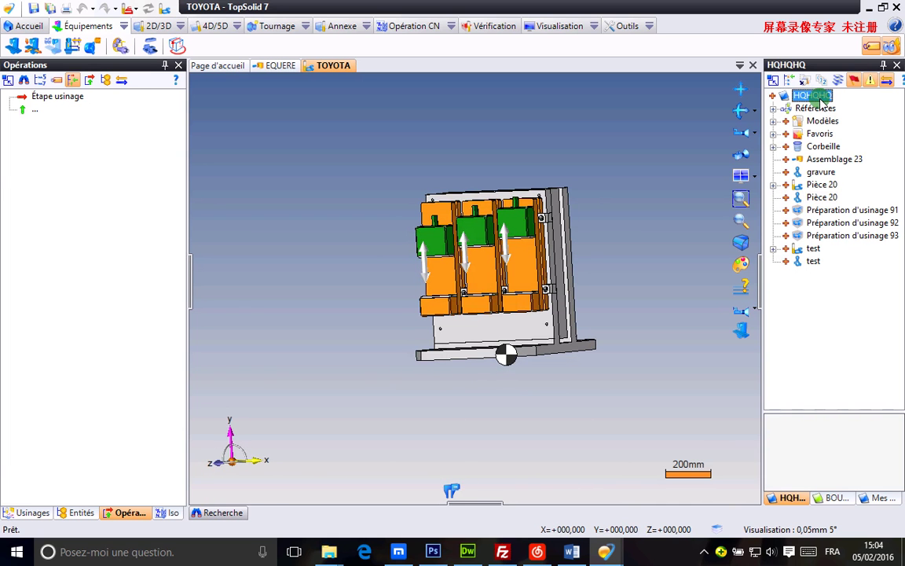
left_click(823, 186)
left_click(822, 197)
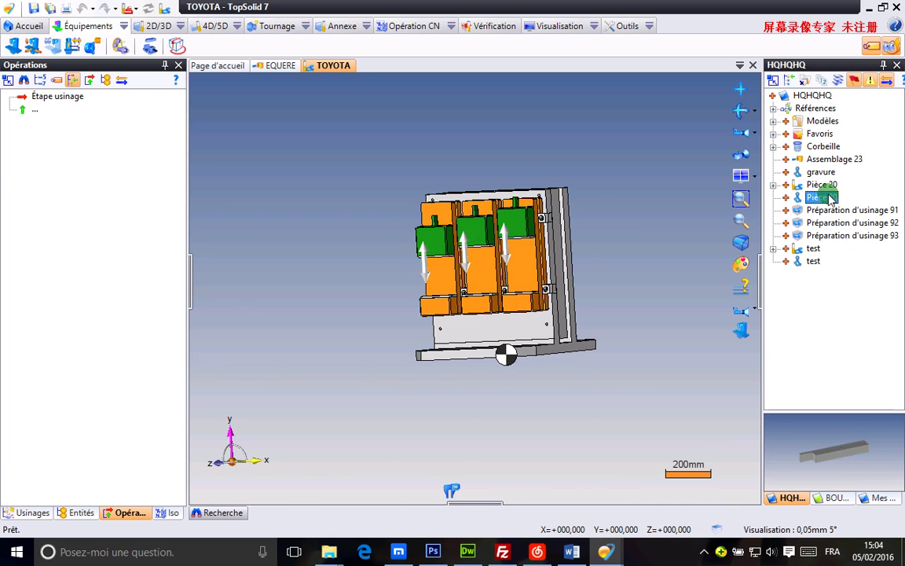
right_click(829, 198)
left_click(789, 198)
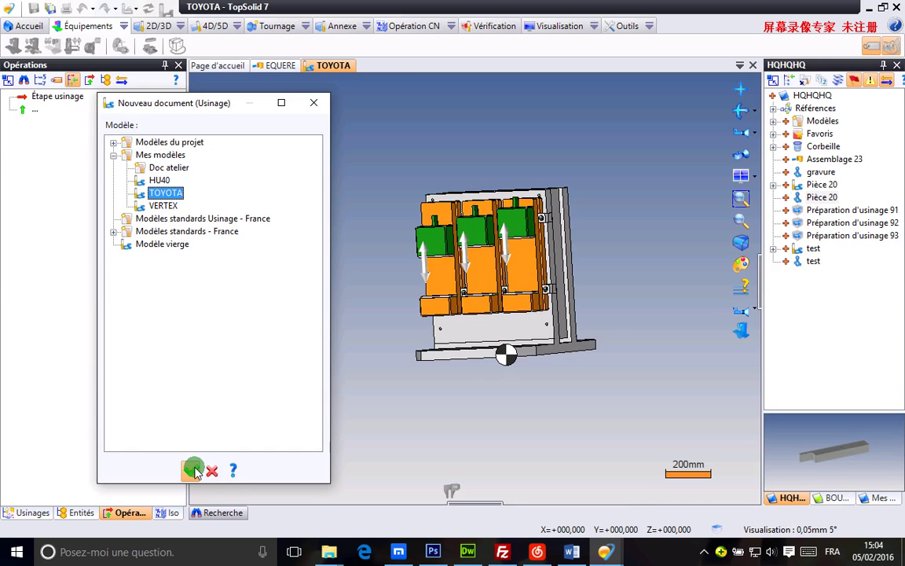
left_click(193, 470)
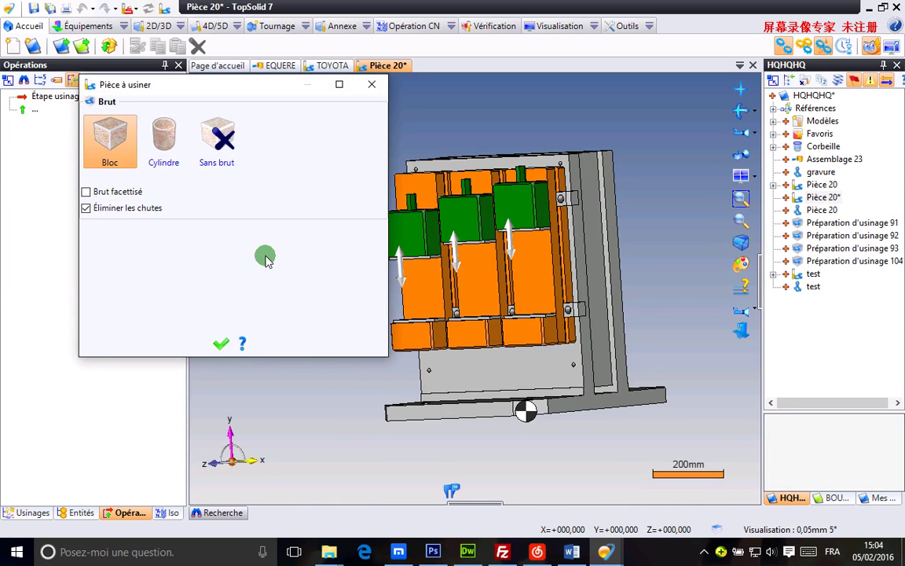
left_click(219, 345)
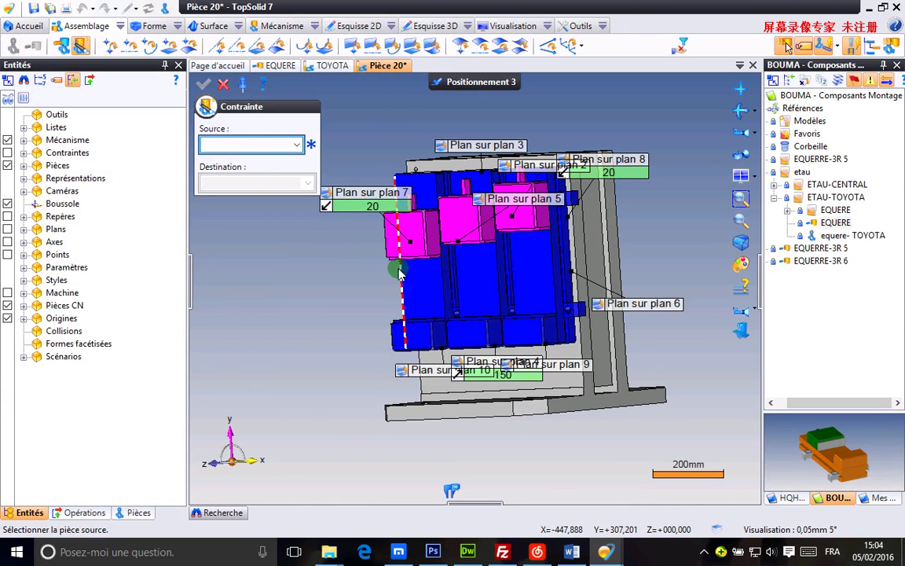
- Open the three vises by sliding their movable jaws up along the rails, and leave the Contrainte command
middle_click_drag(326, 287, 422, 271)
scroll(462, 271, "up", 3)
scroll(495, 283, "down", 3)
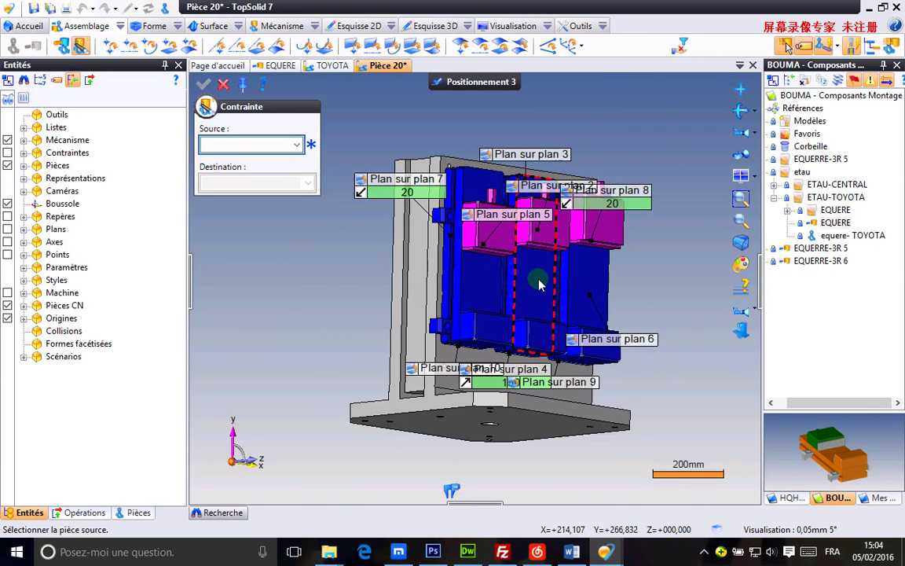
scroll(611, 263, "up", 1)
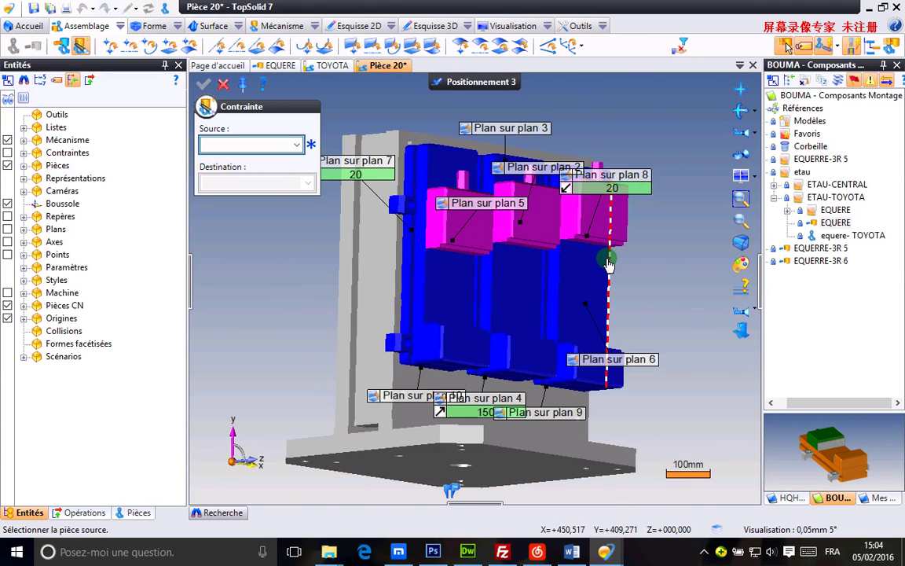
scroll(547, 262, "up", 1)
scroll(549, 262, "up", 2)
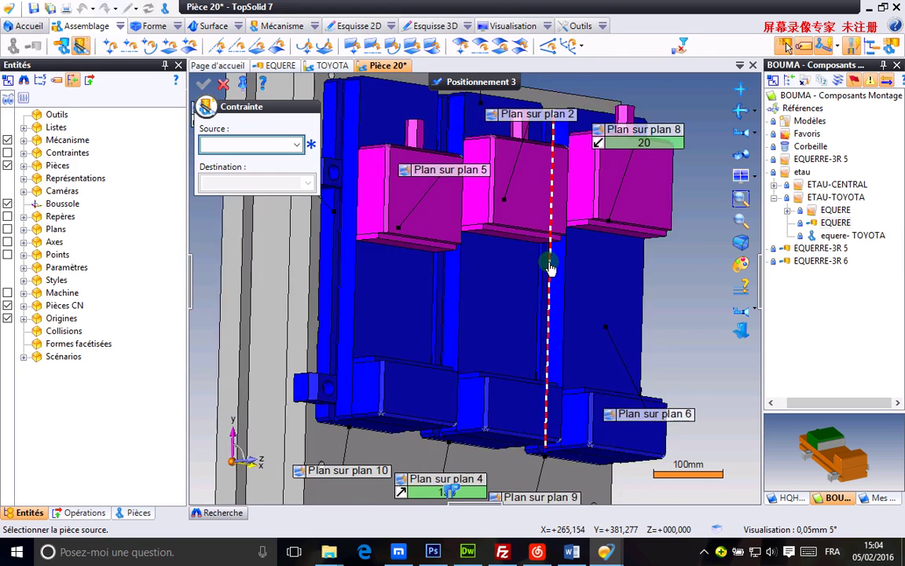
scroll(549, 262, "down", 3)
middle_click_drag(589, 259, 526, 258)
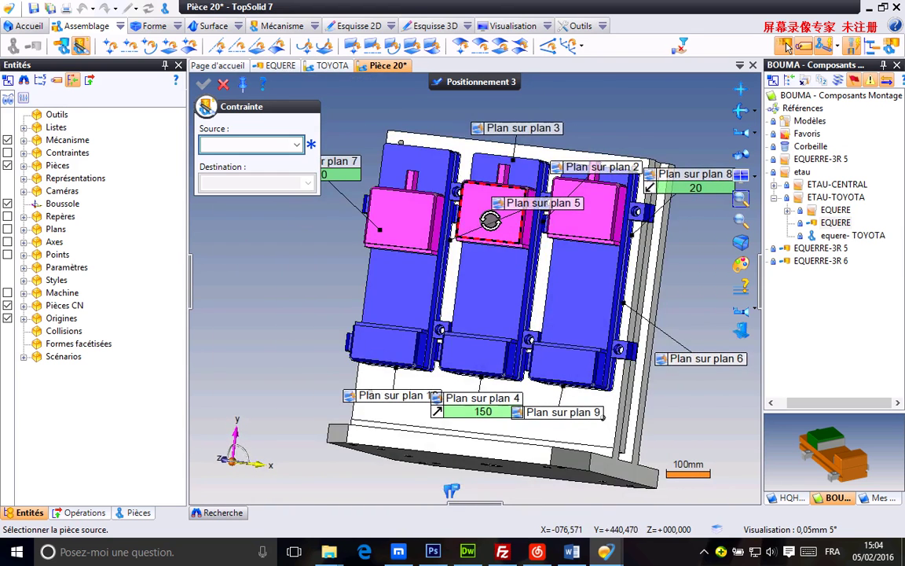
left_click_drag(491, 220, 513, 156)
left_click_drag(598, 199, 607, 132)
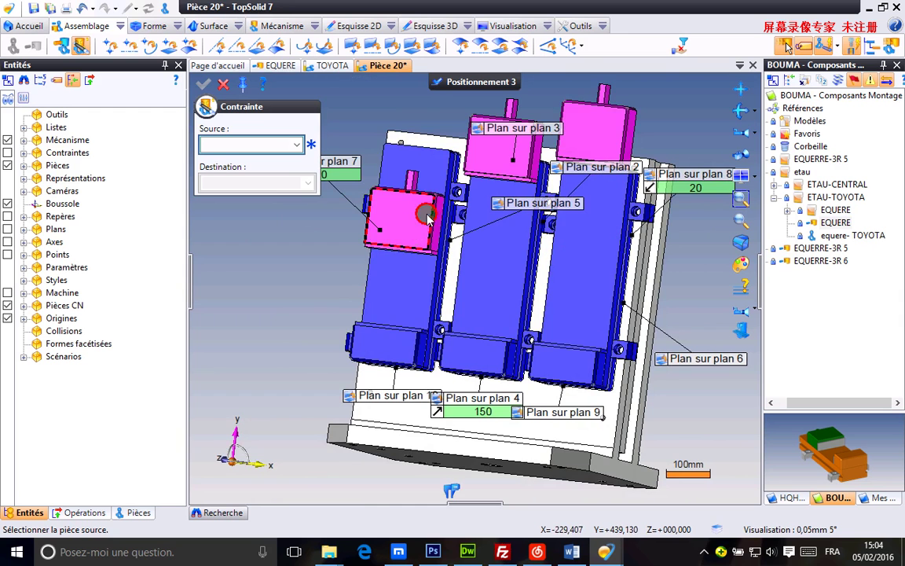
left_click_drag(426, 212, 448, 127)
middle_click_drag(407, 217, 506, 226)
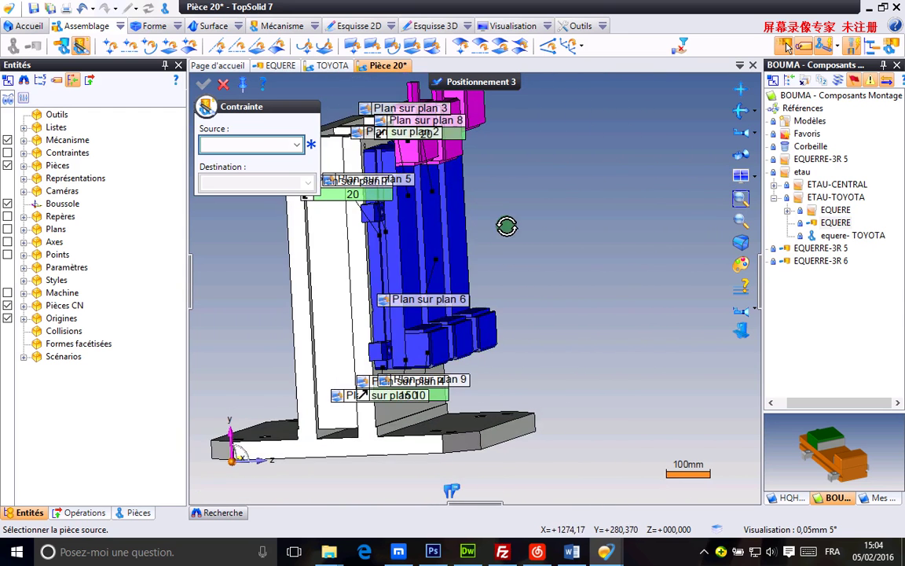
left_click(227, 83)
middle_click_drag(520, 257, 502, 264)
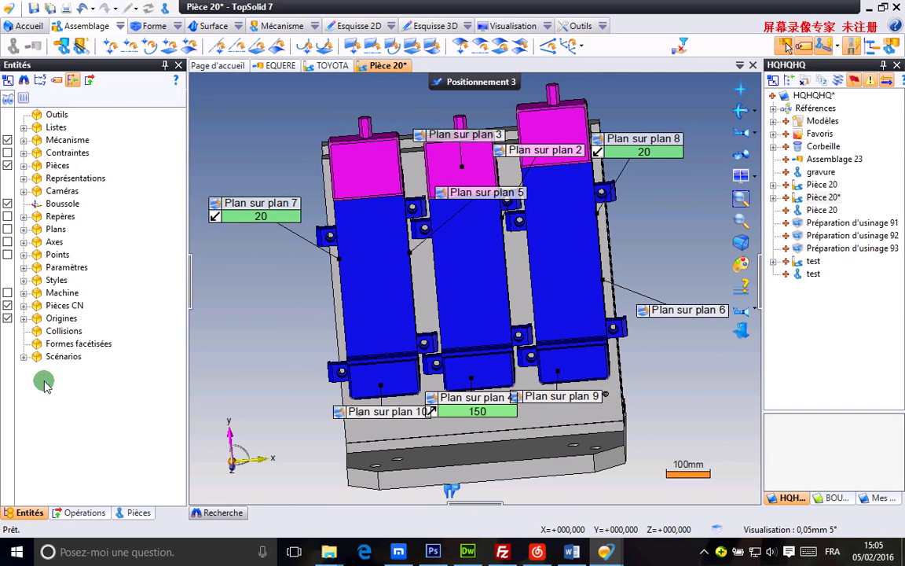
- Hide the three EQUERE vises and the equere- TOYOTA fixture to isolate the workpiece Pièce 20
left_click(23, 166)
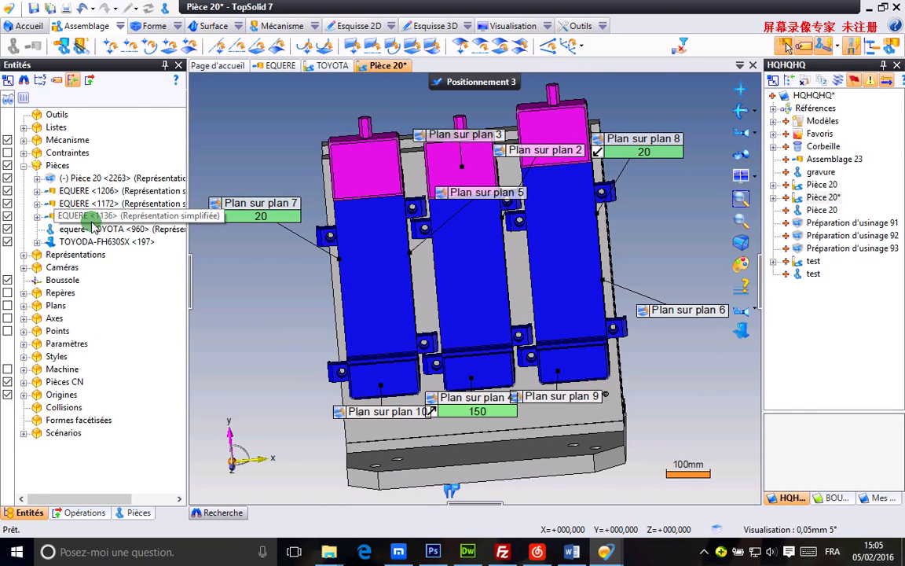
left_click(98, 179)
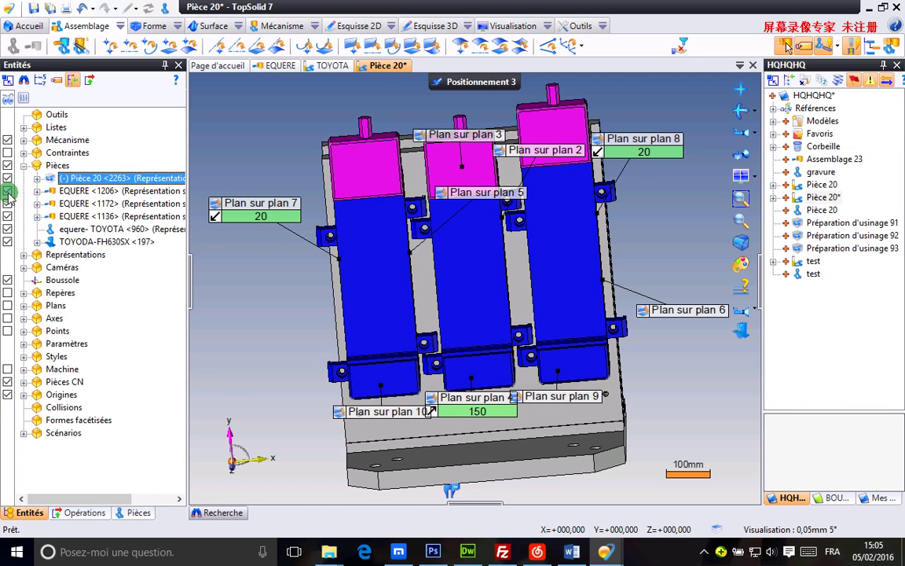
left_click(7, 192)
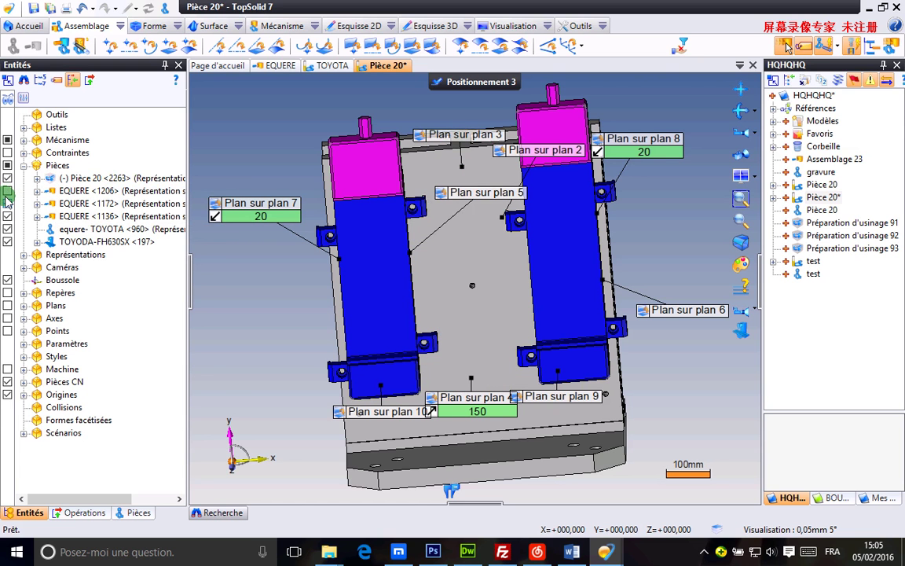
left_click(7, 204)
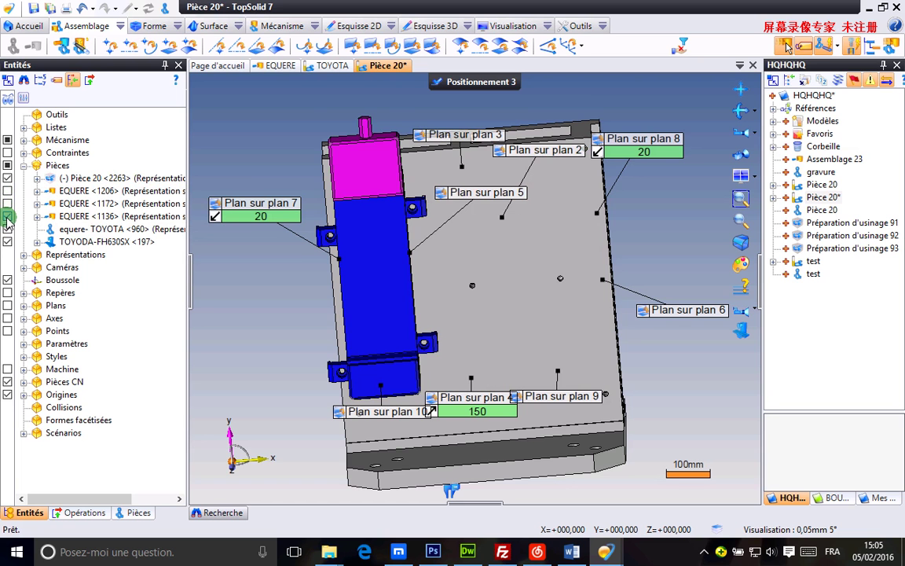
left_click(7, 216)
left_click(7, 228)
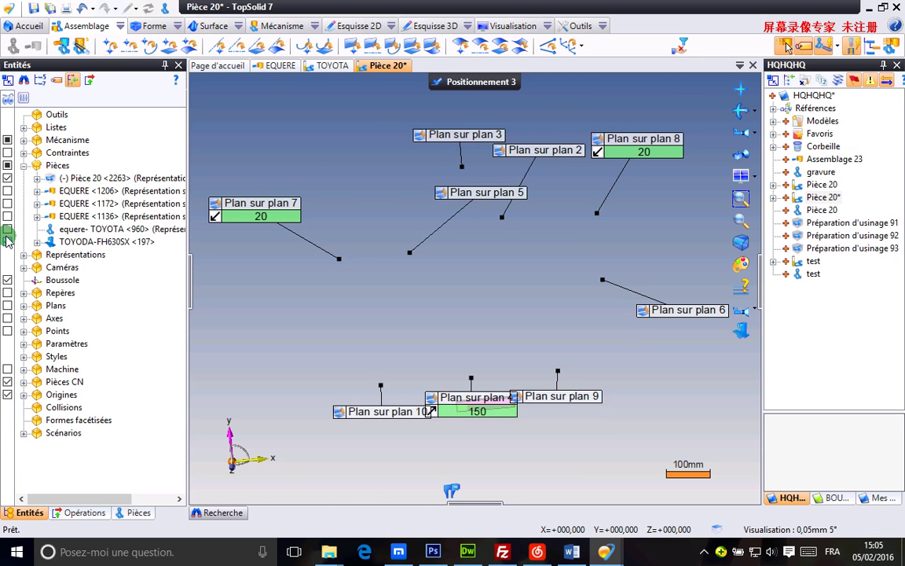
mouse_move(525, 356)
middle_mouse_down()
mouse_move(505, 297)
mouse_move(511, 251)
middle_mouse_up()
scroll(467, 367, "up", 5)
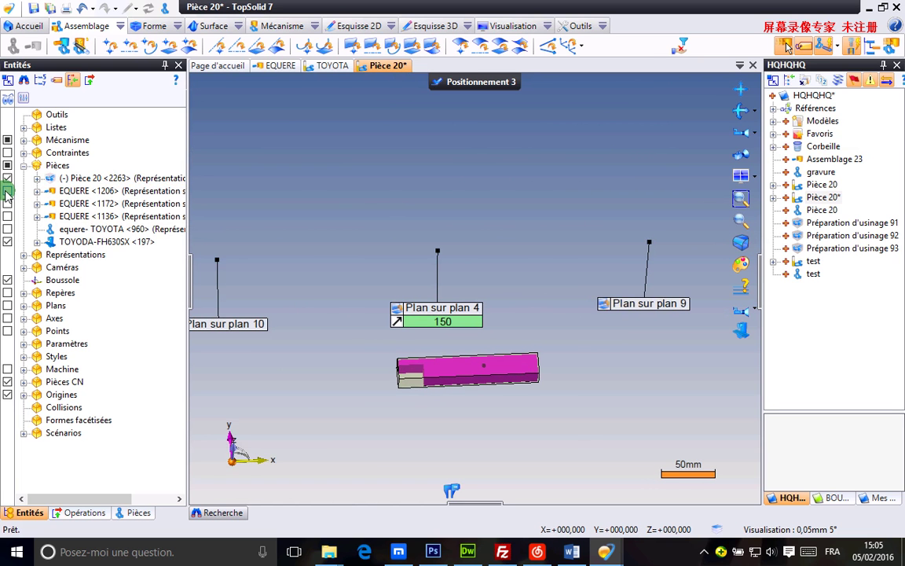
left_click(8, 229)
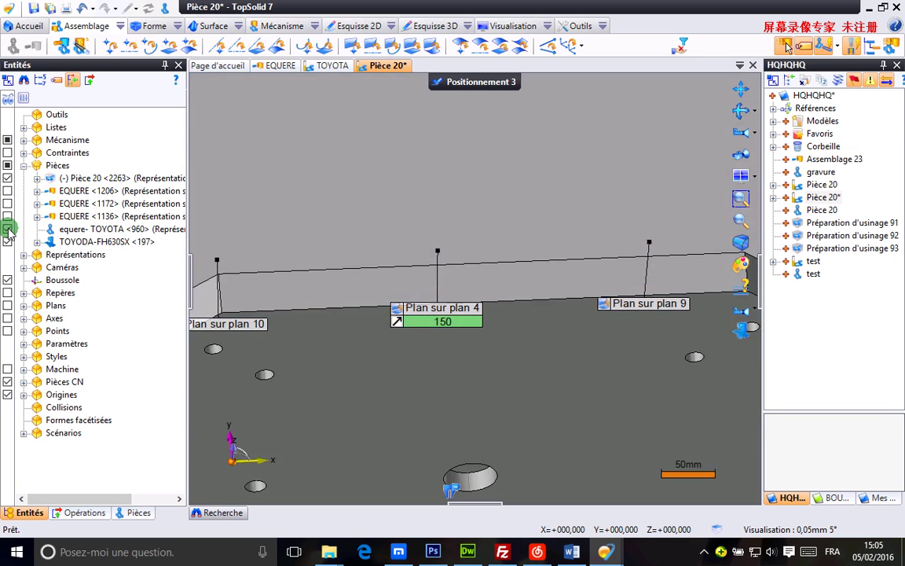
left_click(8, 229)
middle_click_drag(385, 313, 465, 219)
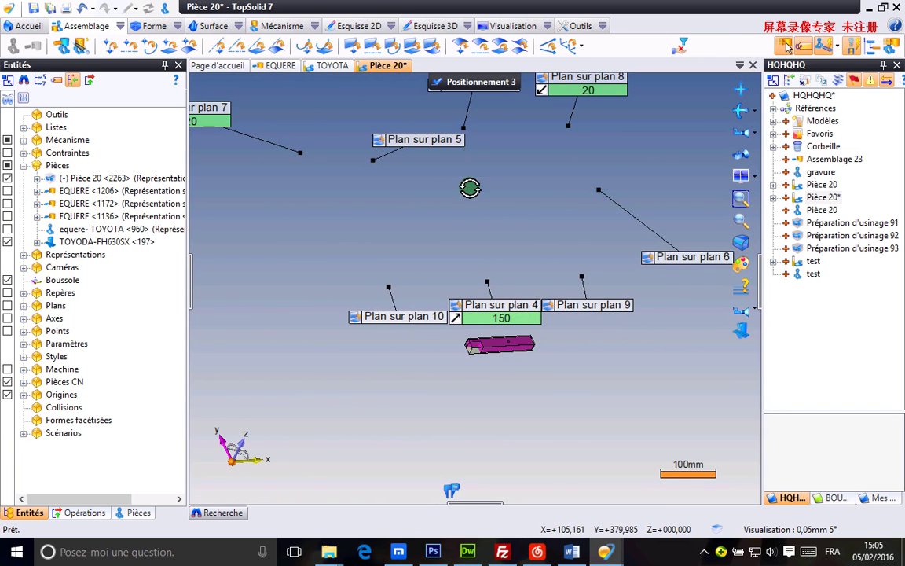
- Show vise EQUERE <1206> and constrain a long face of Pièce 20 to a face of its movable jaw using Plan sur plan
left_click(410, 45)
left_click(273, 149)
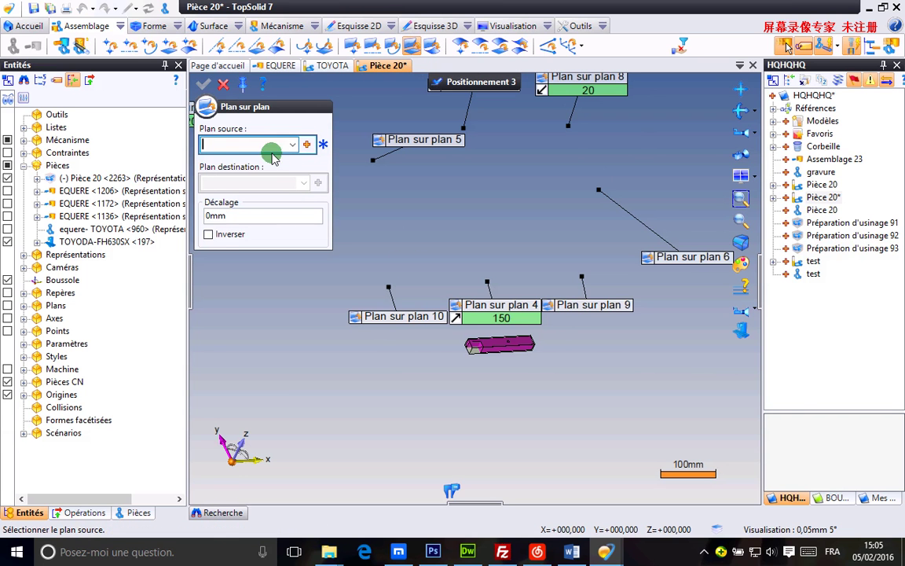
scroll(490, 344, "up", 3)
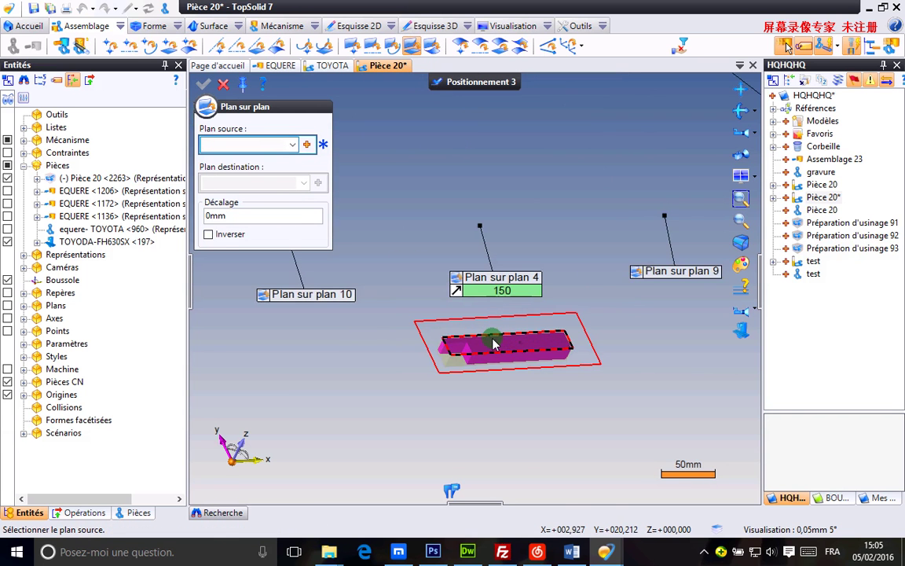
left_click(495, 350)
scroll(440, 322, "down", 3)
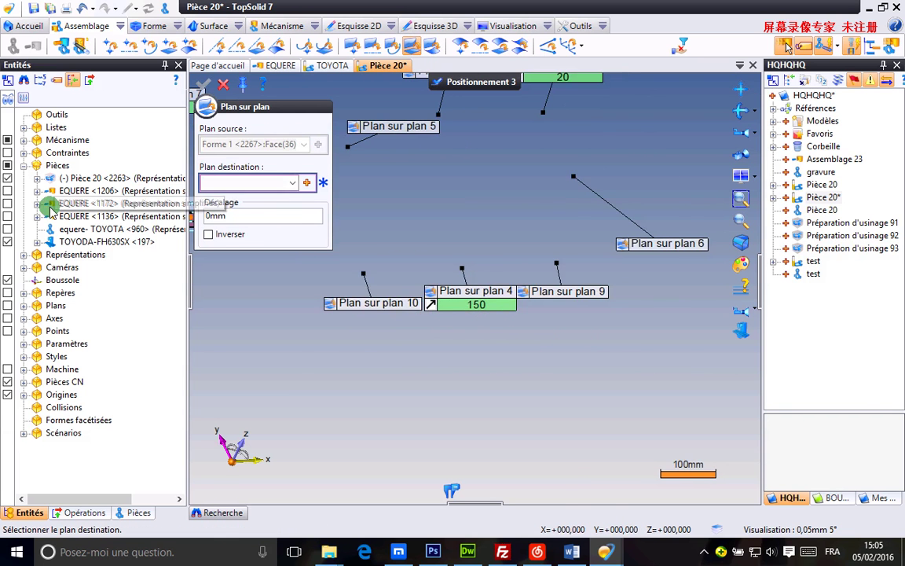
left_click(8, 178)
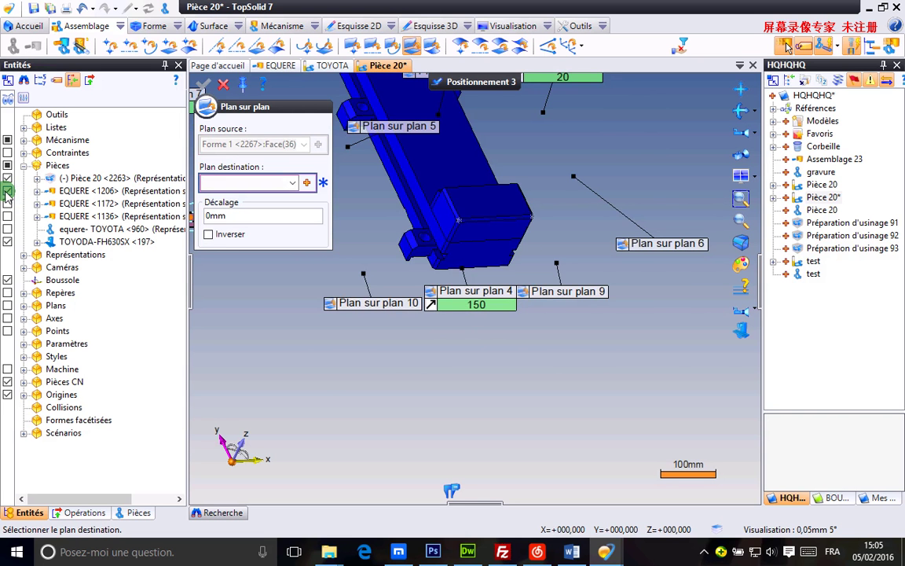
scroll(542, 188, "down", 2)
middle_click_drag(547, 163, 594, 293)
scroll(556, 293, "up", 5)
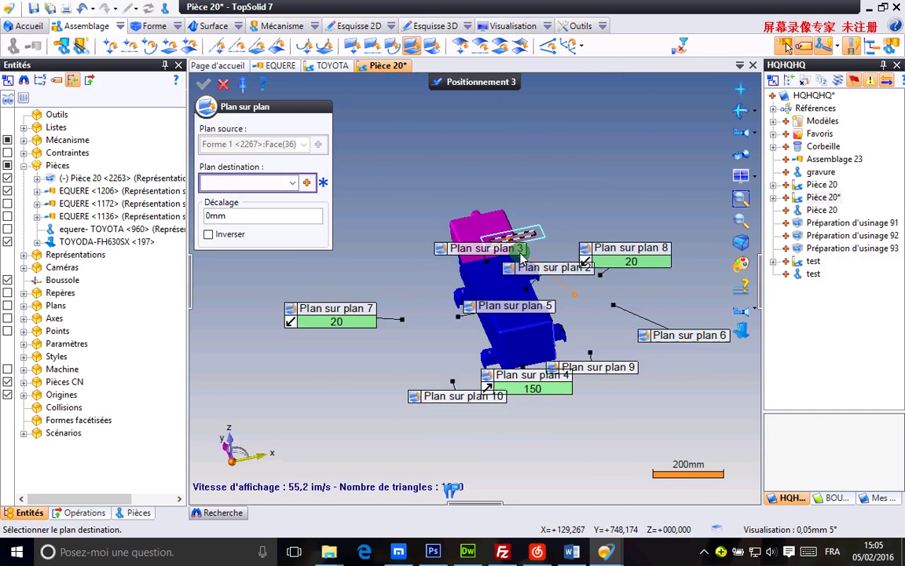
scroll(499, 228, "up", 3)
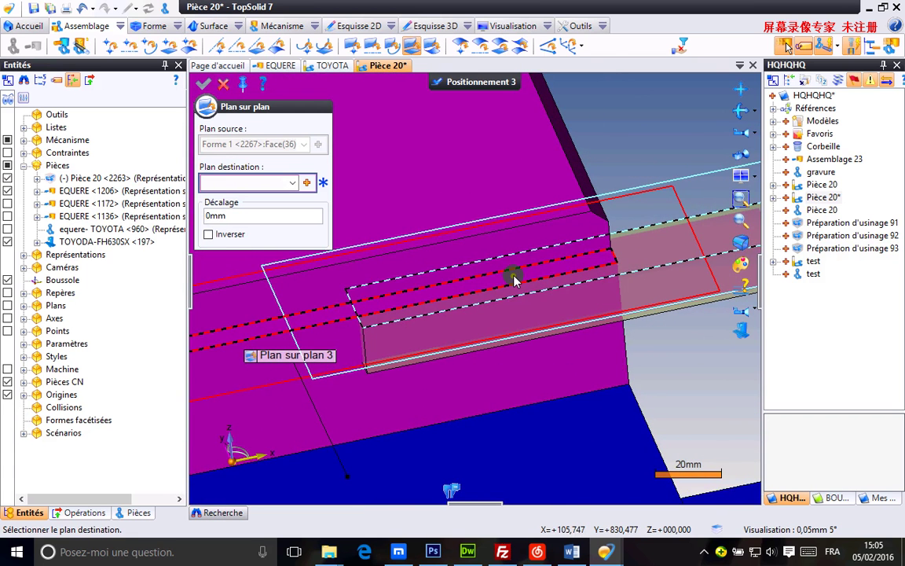
left_click(517, 277)
scroll(519, 276, "down", 3)
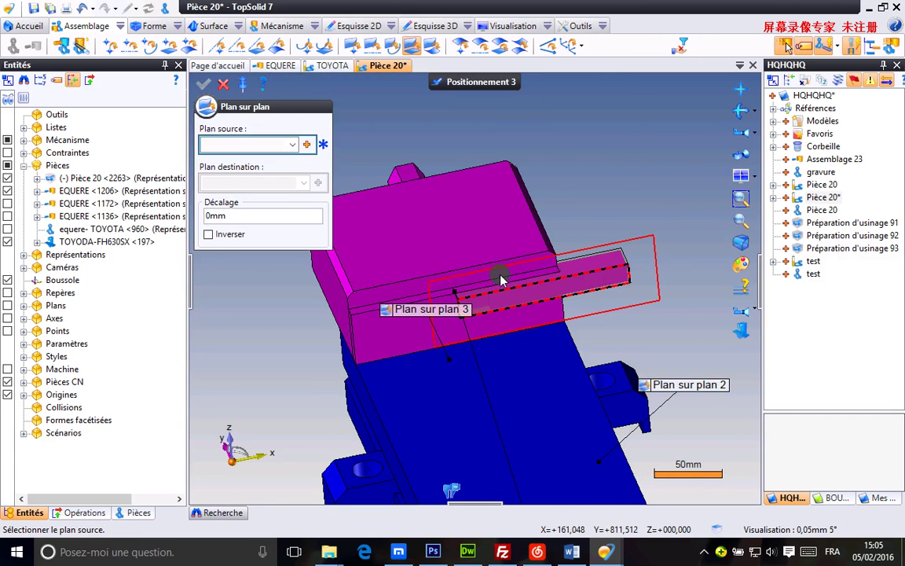
- Leave Plan sur plan and delete the constraint Plan sur plan 3 at the movable jaw
left_click(383, 303)
left_click(452, 295)
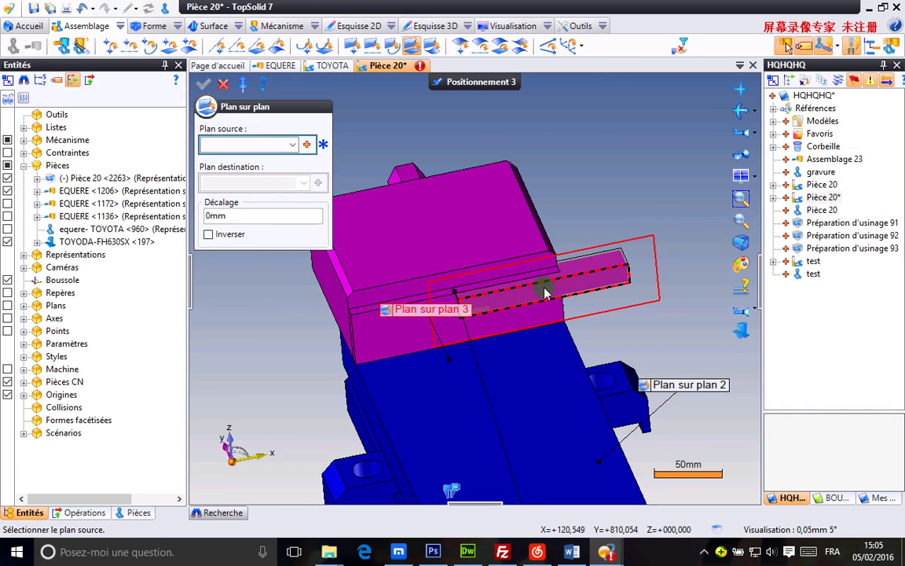
right_click(428, 315)
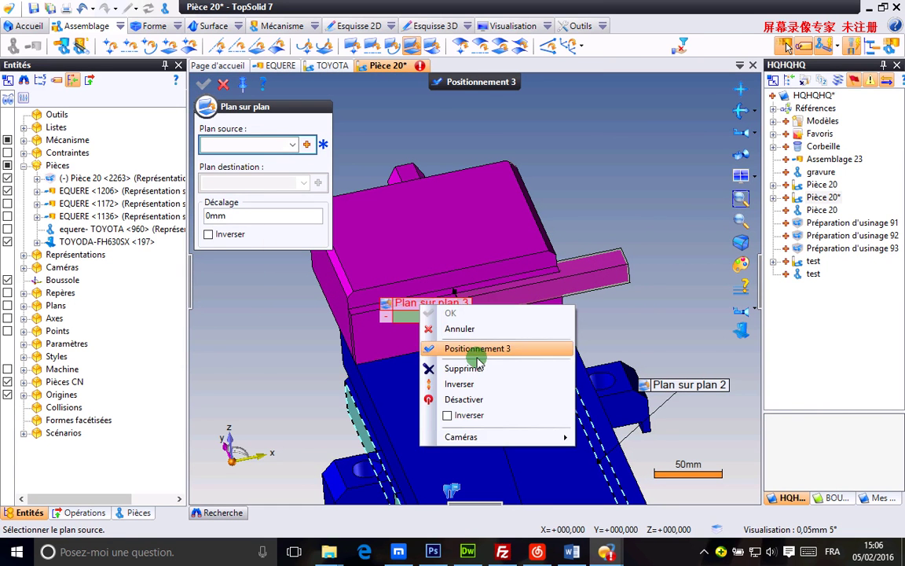
left_click(224, 84)
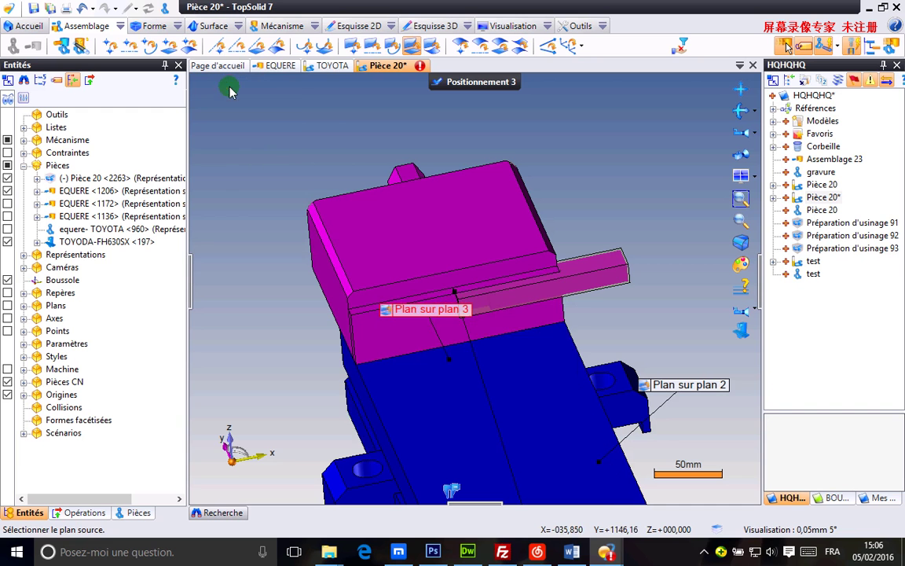
right_click(421, 312)
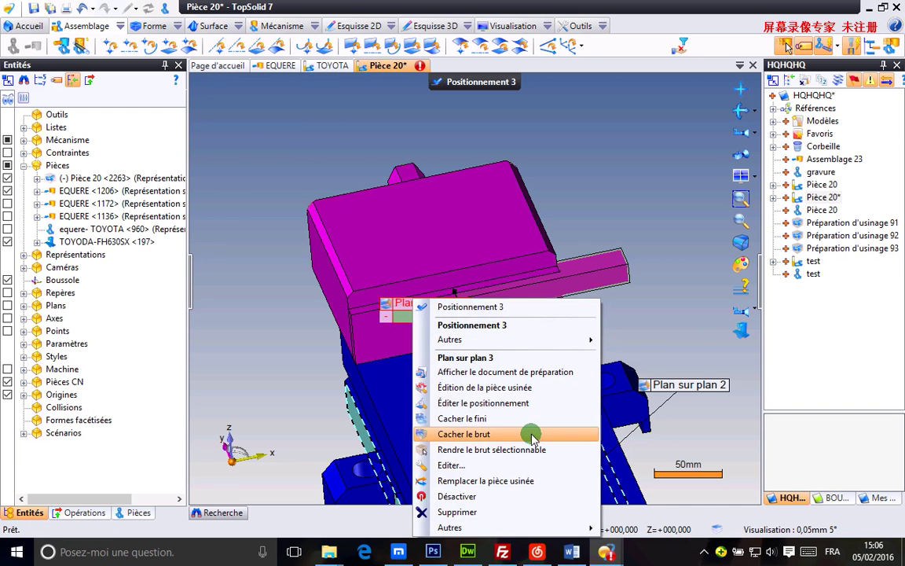
left_click(517, 512)
- Pull Pièce 20 clear of the vise's movable jaw and finish Positionnement 3
left_click_drag(618, 264, 579, 196)
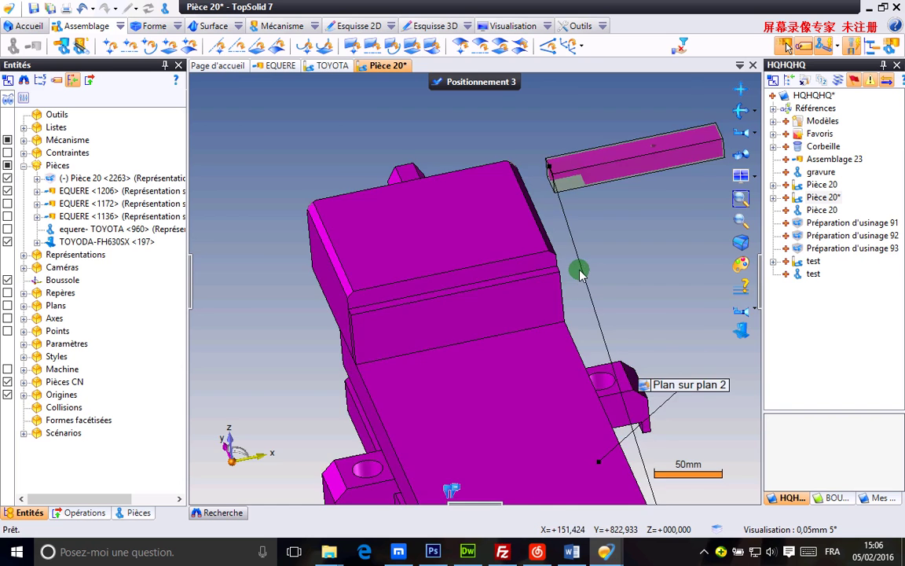
scroll(580, 269, "down", 5)
middle_click_drag(475, 330, 496, 337)
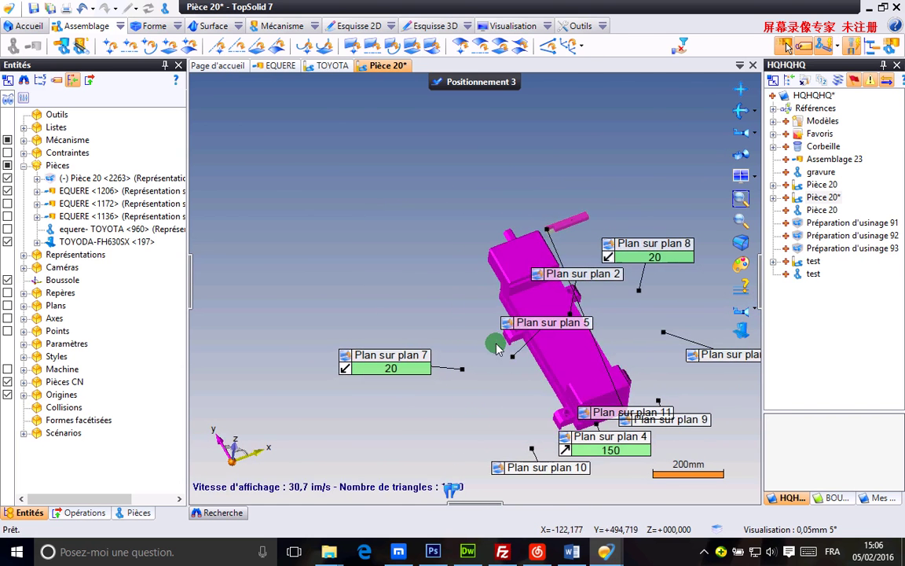
left_click(473, 82)
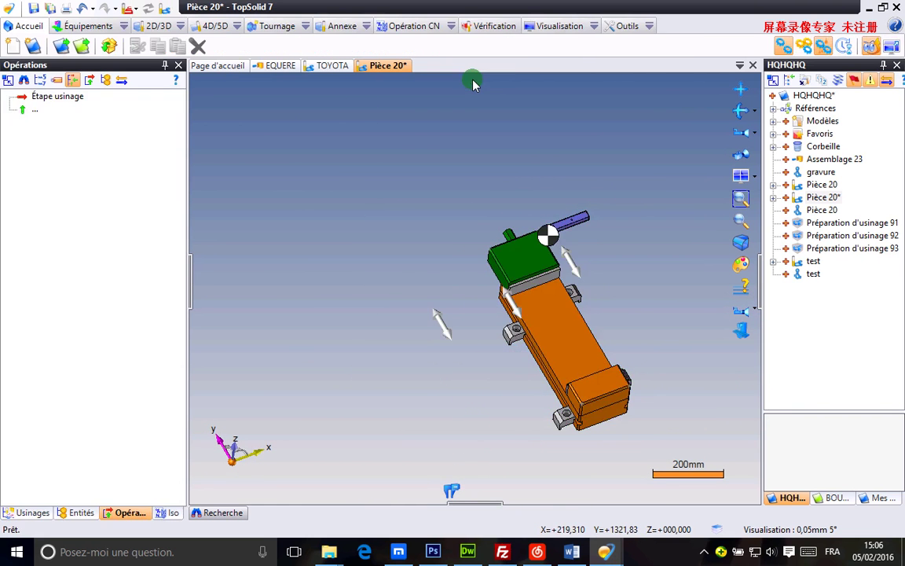
- Close all open documents without saving the changes to Pièce 20 and accept the deletion of its unsaved documents
right_click(392, 70)
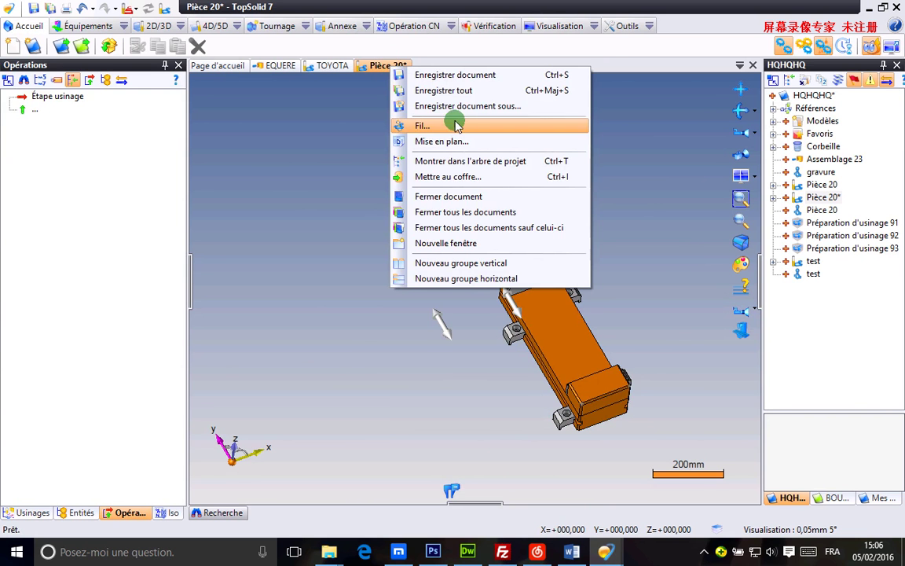
left_click(476, 210)
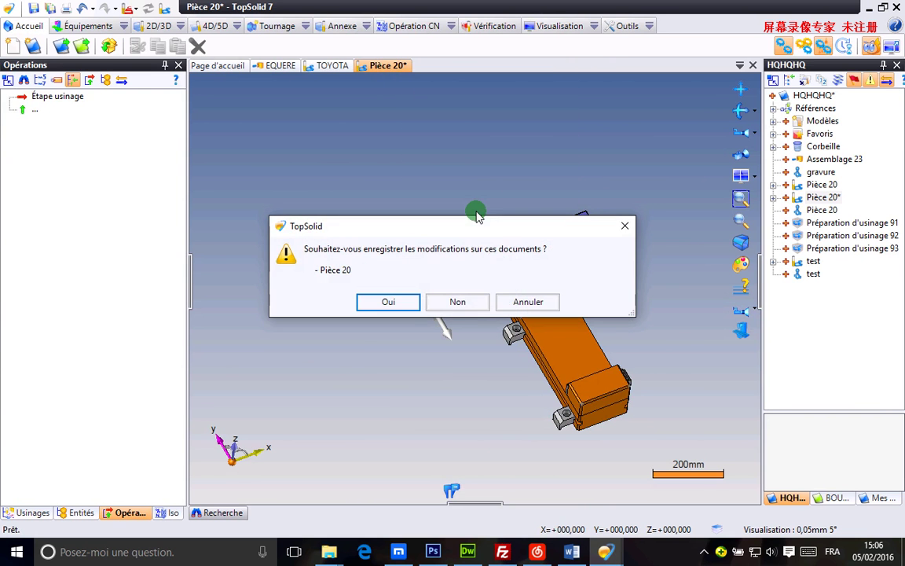
left_click(456, 303)
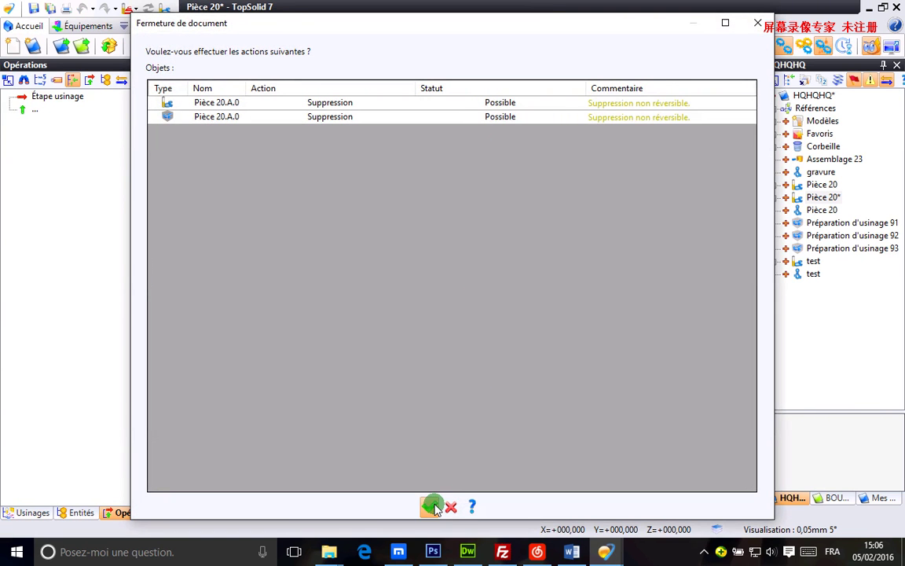
left_click(431, 507)
left_click(420, 293)
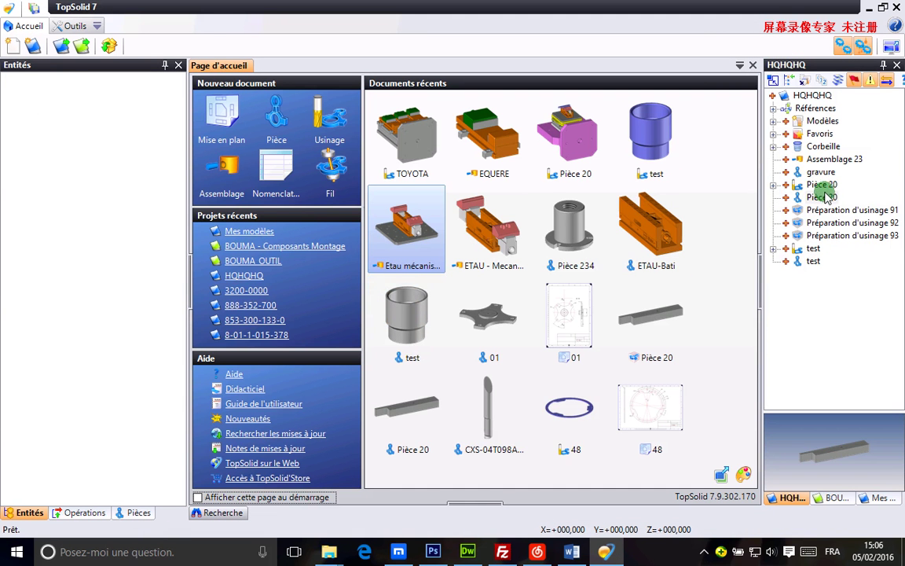
- Create a machining document for Pièce 20 from the TOYOTA template with a Bloc stock
right_click(824, 197)
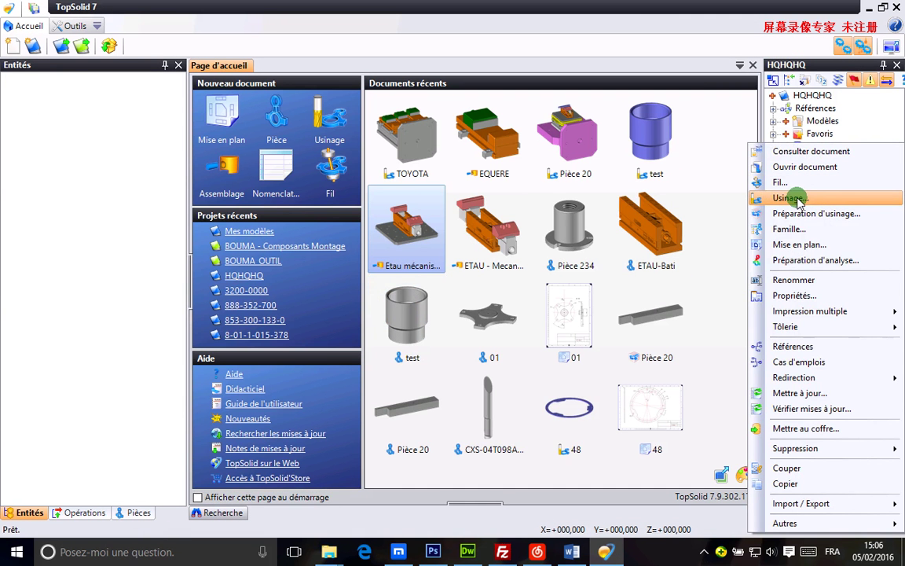
left_click(800, 201)
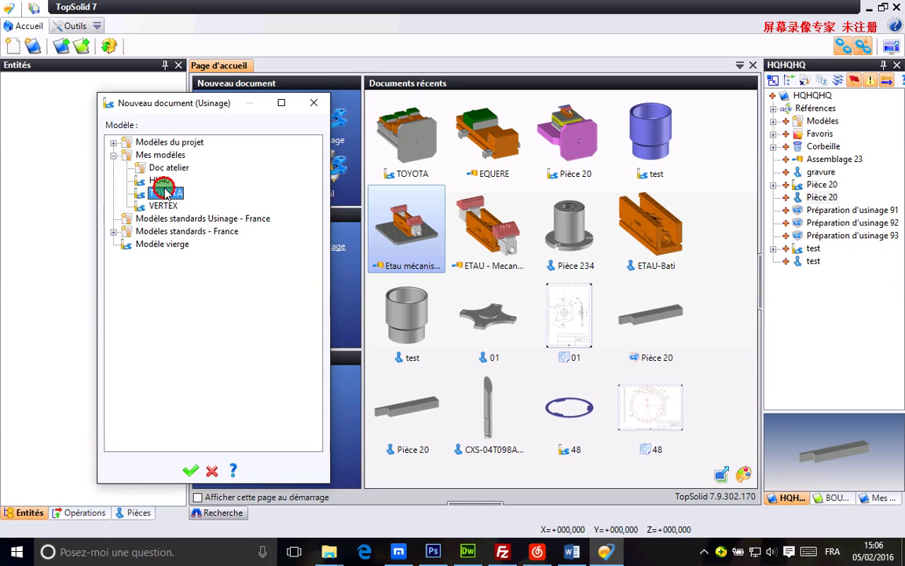
double_click(163, 194)
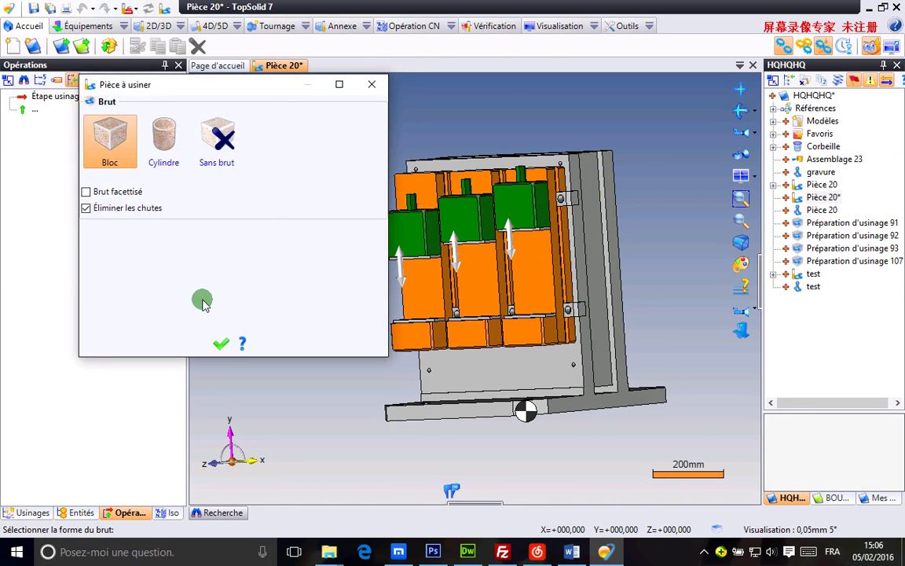
left_click(220, 341)
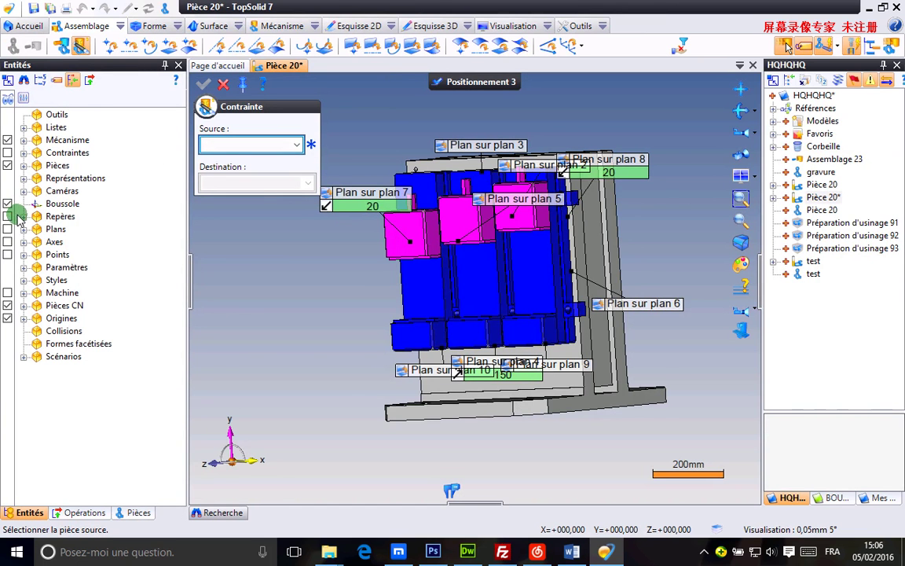
- Hide the three EQUERE vises and the equere- TOYOTA fixture to isolate the workpiece Pièce 20
left_click(26, 164)
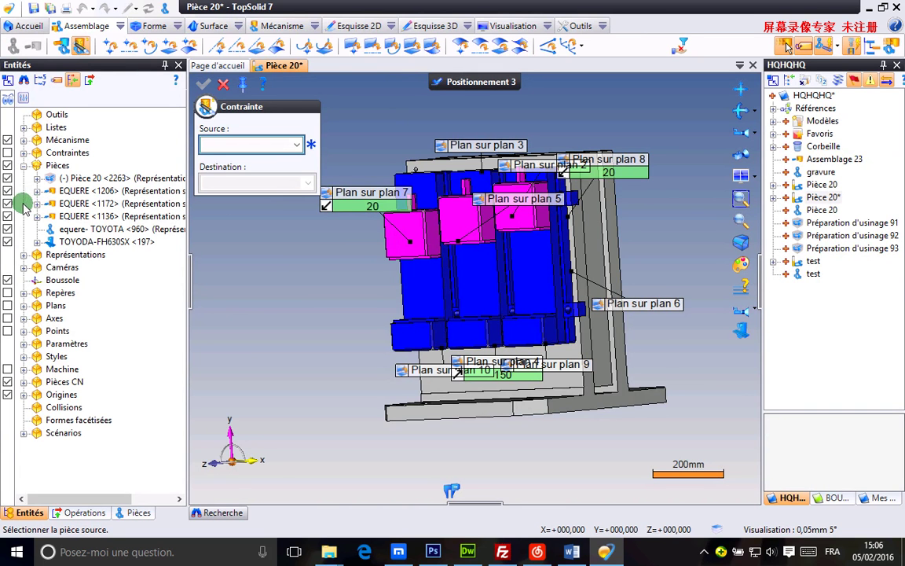
left_click(8, 192)
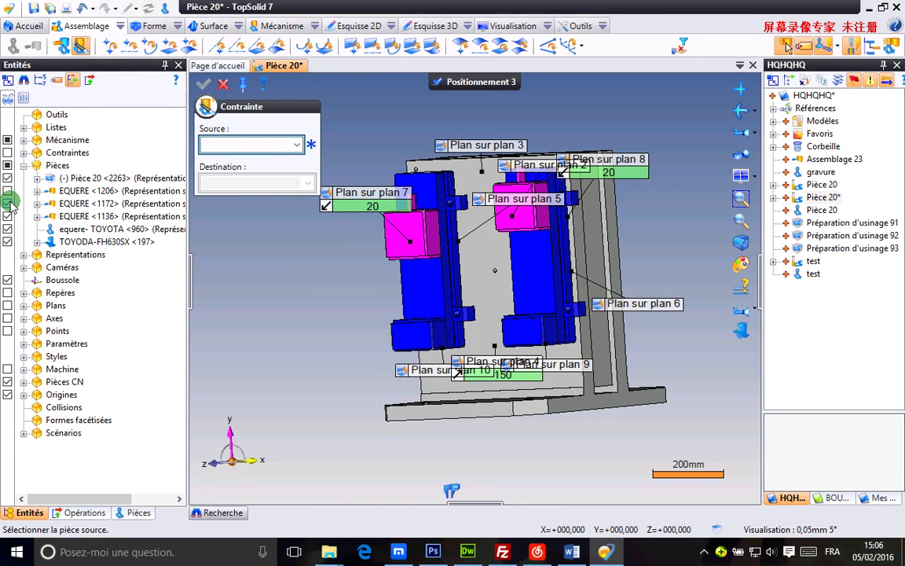
left_click(8, 204)
left_click(8, 216)
left_click(8, 229)
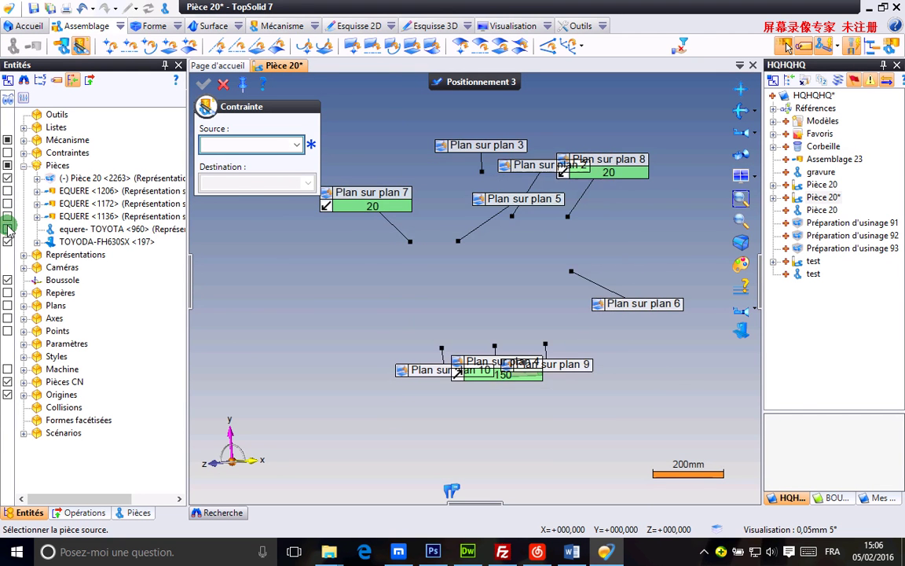
- Show vise EQUERE <1172> and constrain a long face of Pièce 20 to the clamping face of its fixed jaw
middle_click_drag(501, 303, 488, 239)
scroll(488, 240, "up", 2)
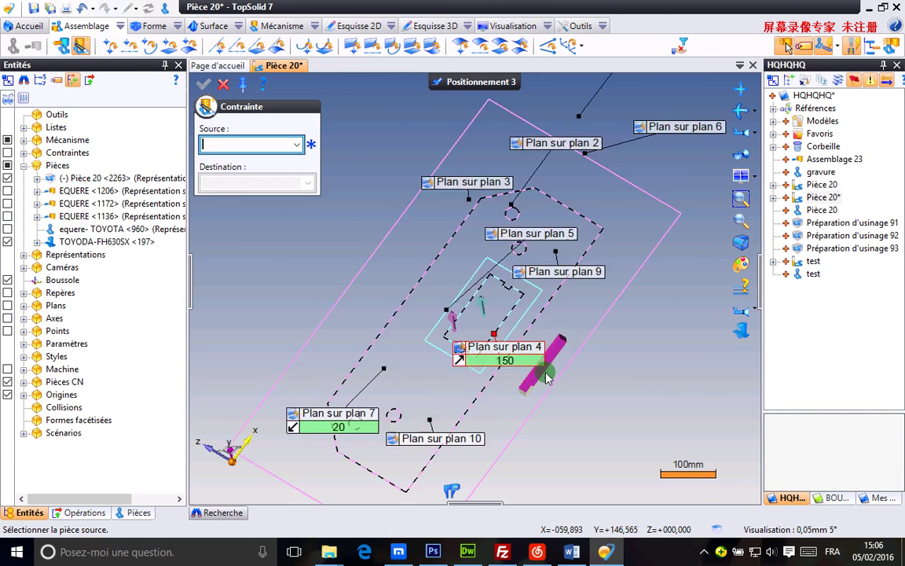
scroll(539, 373, "up", 5)
middle_click_drag(505, 333, 636, 355)
left_click(638, 356)
scroll(612, 343, "down", 2)
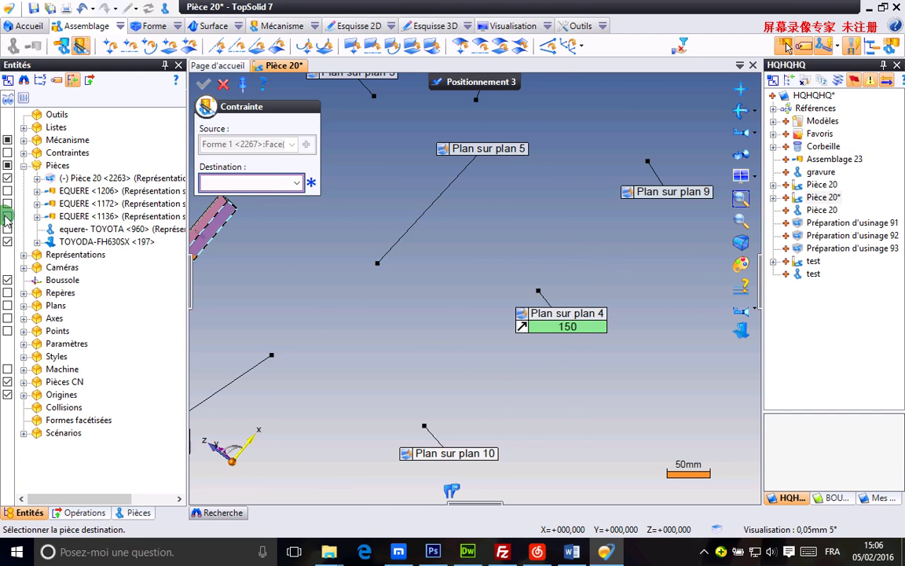
scroll(481, 238, "down", 3)
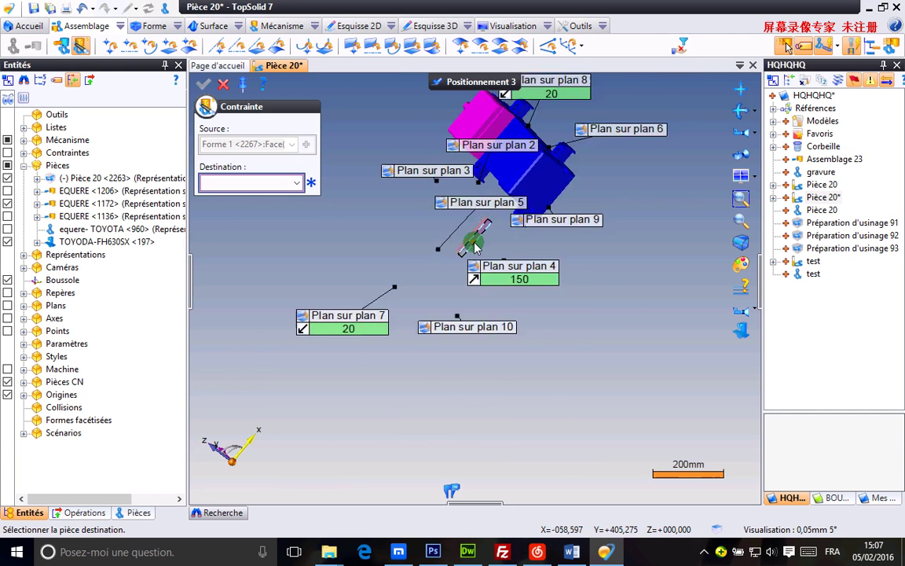
middle_click_drag(481, 238, 483, 229)
scroll(481, 228, "up", 5)
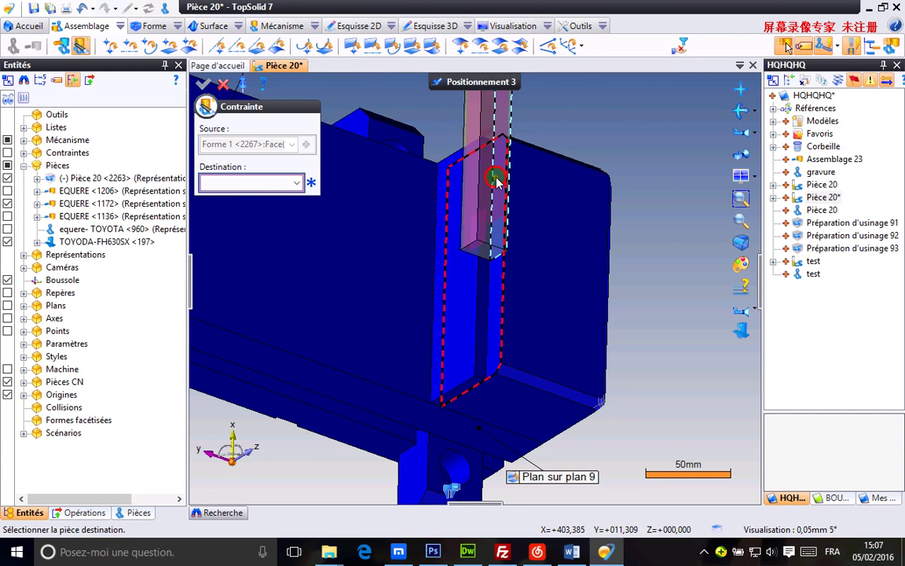
left_click(496, 181)
- Constrain the adjacent long face of Pièce 20 to the step edge in the fixed jaw of vise EQUERE <1172>
scroll(469, 203, "down", 2)
middle_click_drag(469, 202, 509, 178)
scroll(468, 162, "up", 3)
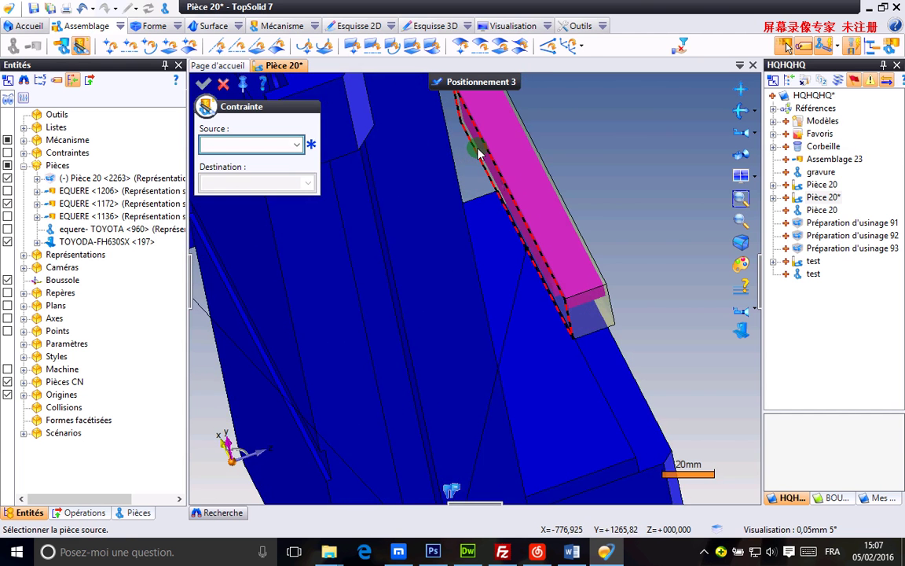
left_click(477, 154)
scroll(487, 169, "down", 2)
middle_click_drag(519, 208, 505, 221)
left_click(520, 196)
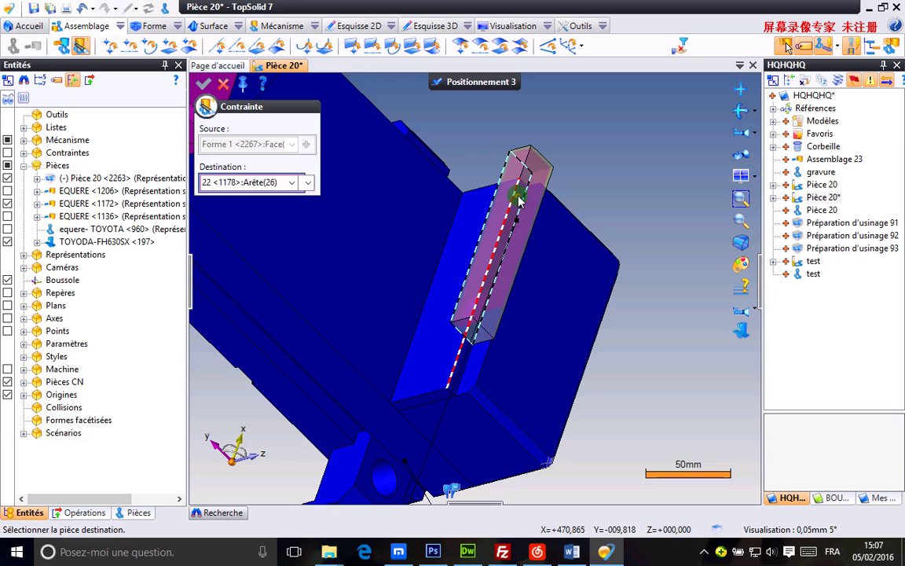
- Constrain the end face of Pièce 20 to the matching side of the fixed jaw
scroll(507, 230, "down", 2)
scroll(506, 231, "up", 3)
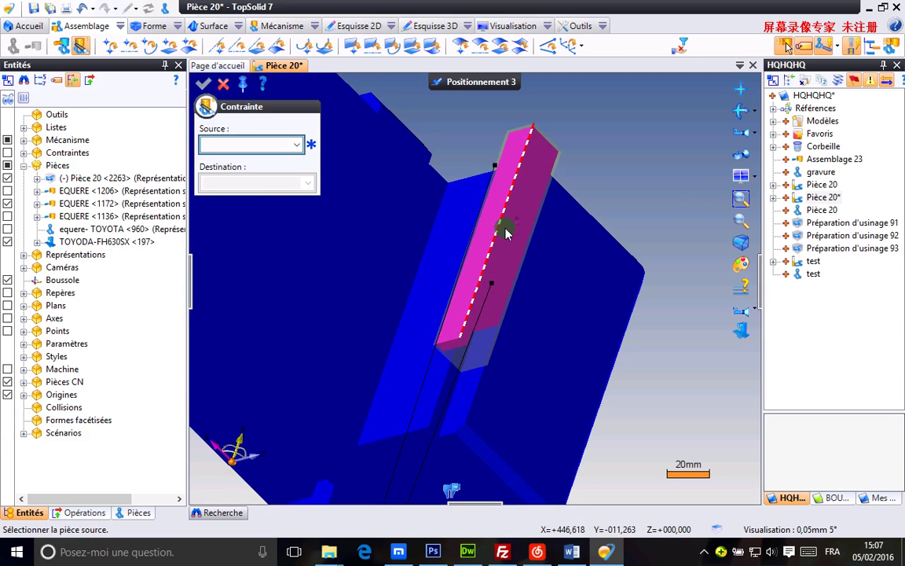
scroll(506, 232, "down", 1)
scroll(531, 231, "down", 2)
scroll(532, 229, "up", 2)
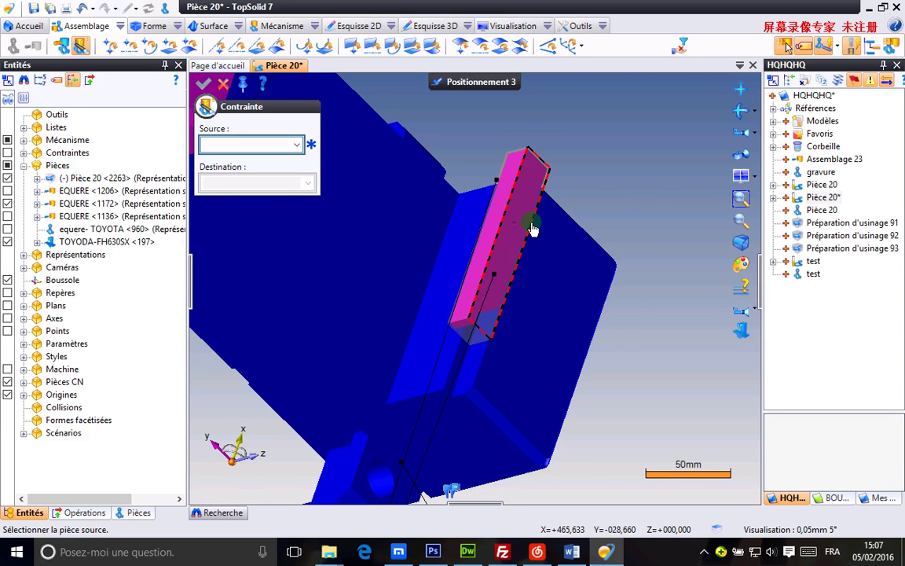
left_click(471, 339)
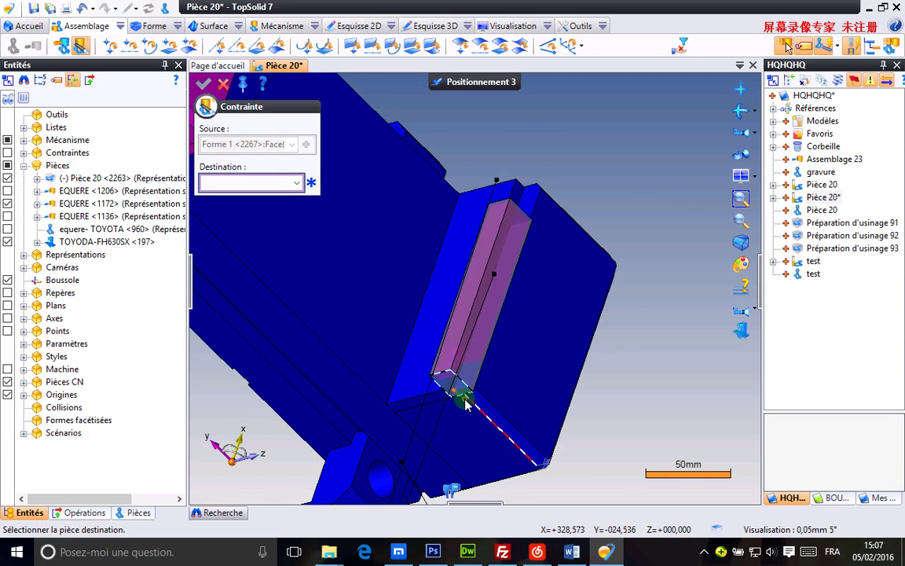
left_click(460, 404)
- Constrain the free long face of Pièce 20 to the movable jaw so the vise closes on it, and finish Positionnement 3
scroll(530, 322, "down", 1)
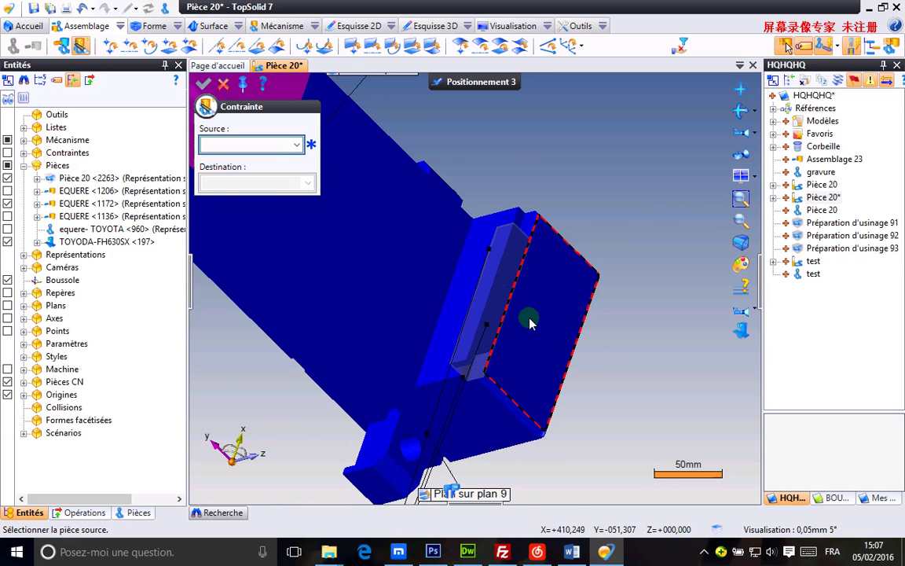
left_click(485, 275)
middle_click_drag(486, 275, 542, 268)
scroll(534, 258, "up", 3)
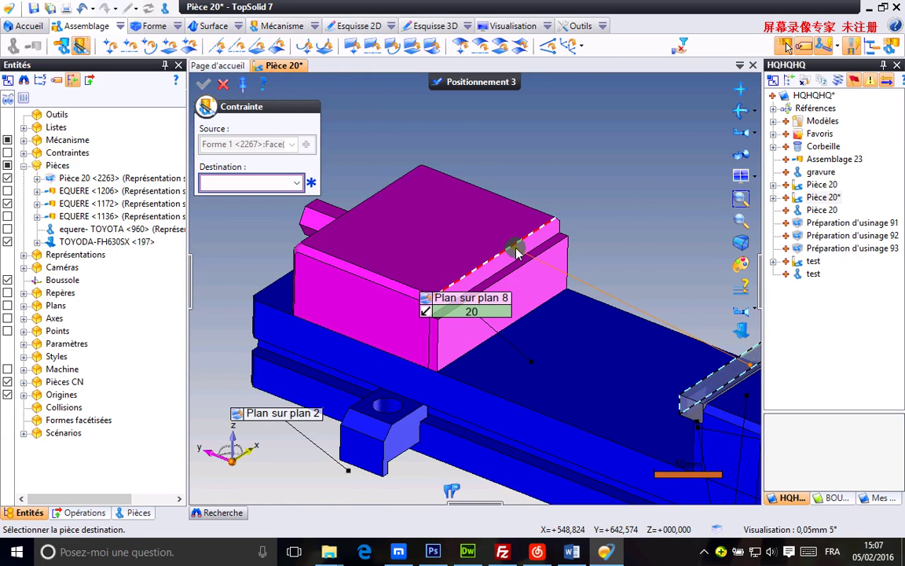
left_click(511, 259)
scroll(518, 247, "down", 3)
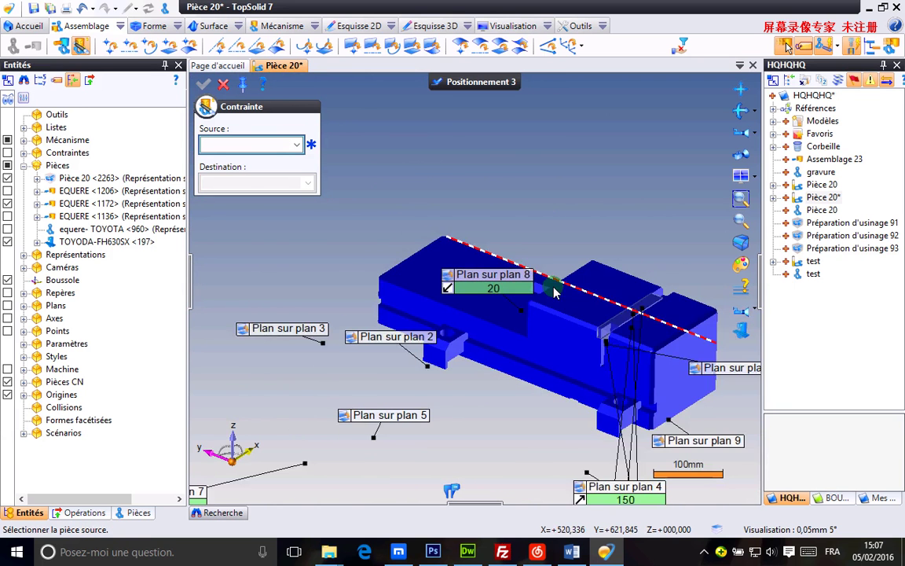
middle_click_drag(606, 283, 498, 279)
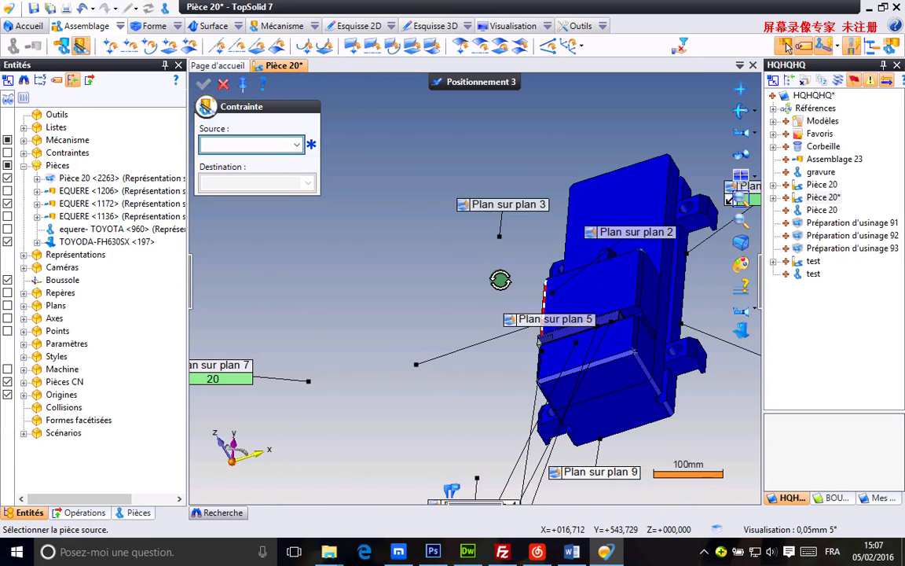
left_click(225, 85)
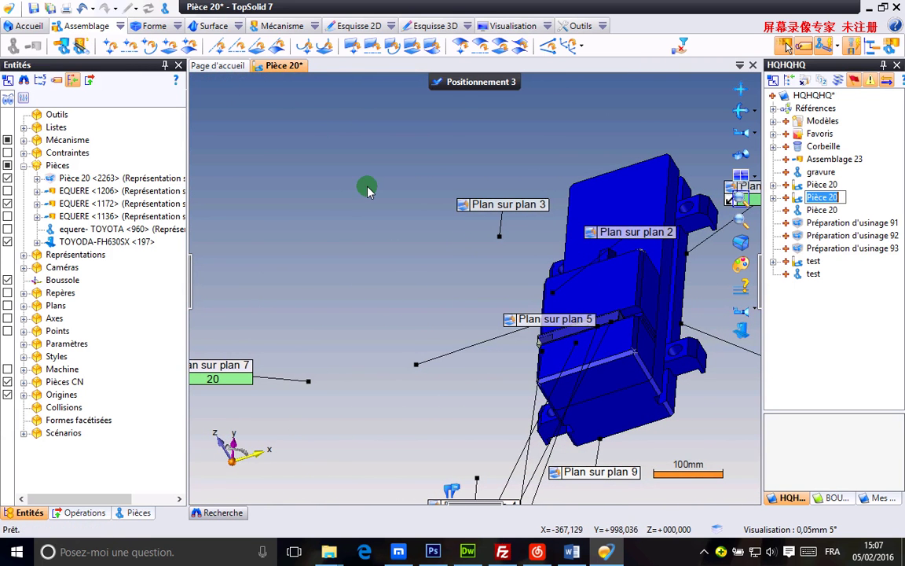
left_click(462, 84)
- Show vises EQUERE <1206> and EQUERE <1136> and the equere- TOYOTA fixture again
scroll(485, 229, "down", 2)
middle_click_drag(476, 233, 522, 284)
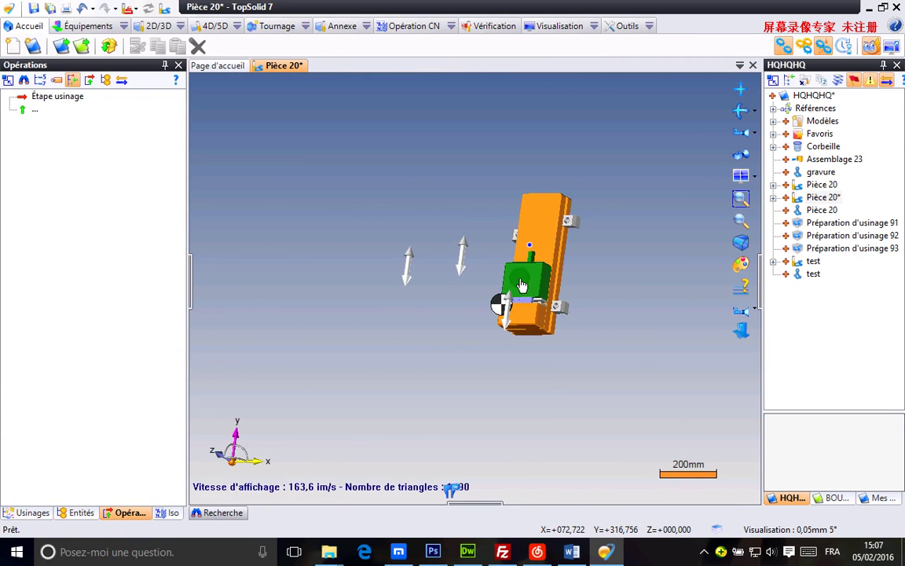
left_click(77, 515)
left_click(8, 279)
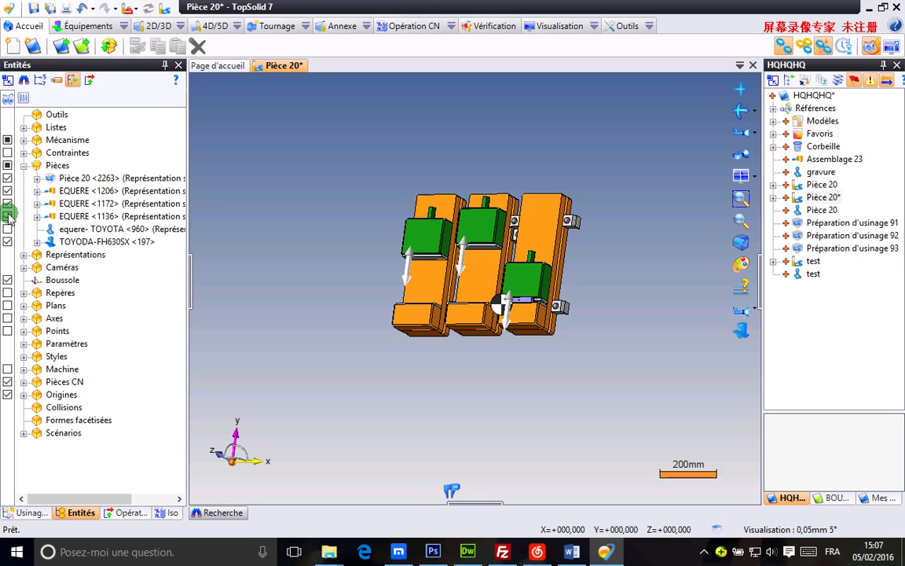
scroll(485, 268, "down", 2)
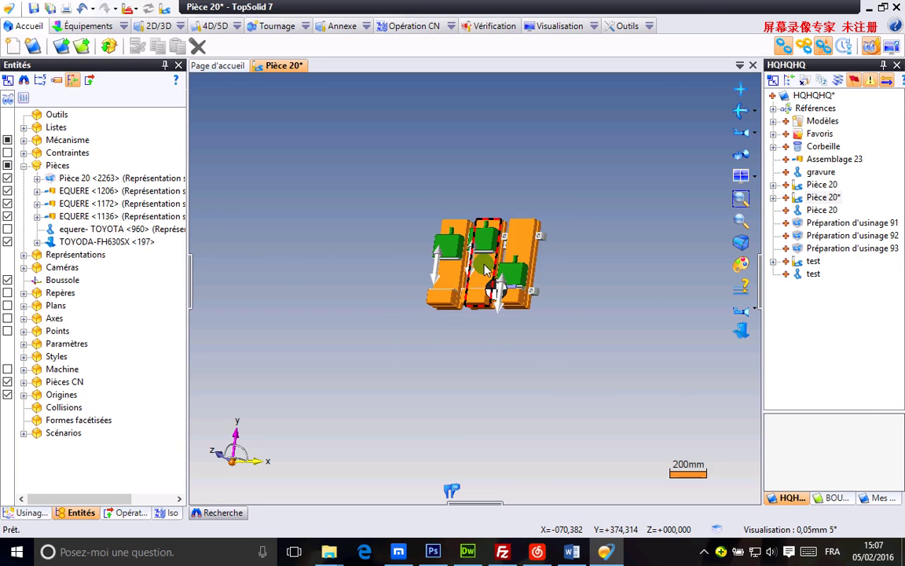
left_click(7, 231)
scroll(490, 262, "down", 2)
scroll(491, 262, "up", 2)
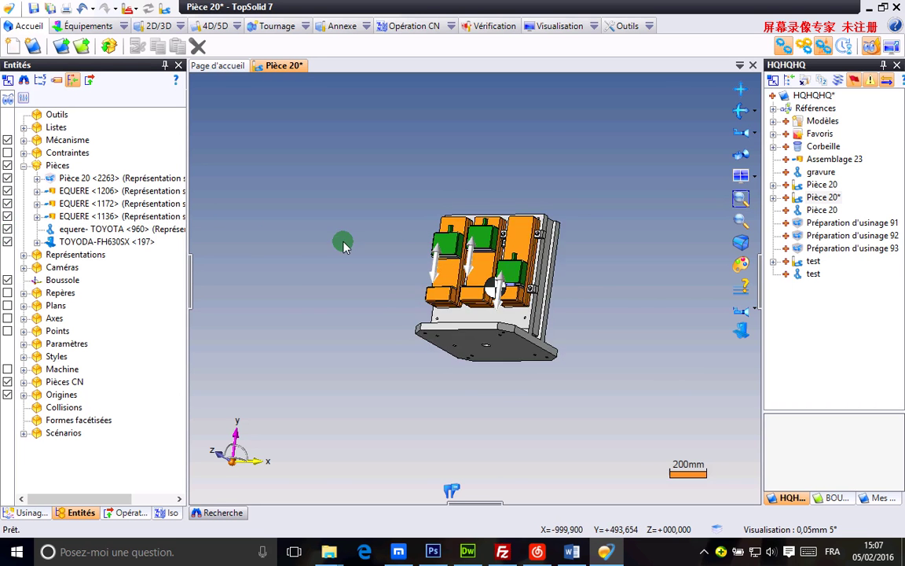
middle_click_drag(364, 241, 47, 233)
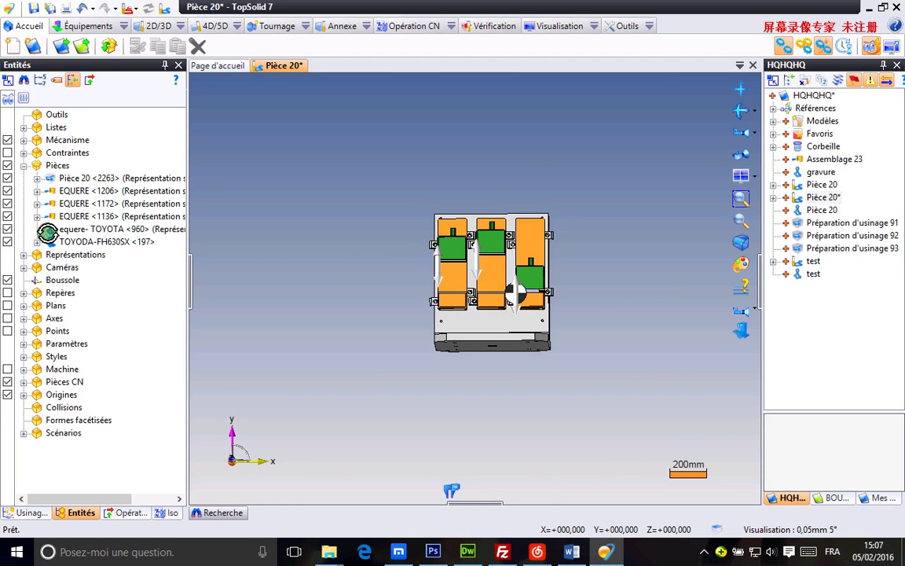
- Identify which vise each EQUERE entry stands for by briefly hiding and showing them one at a time
left_click(57, 167)
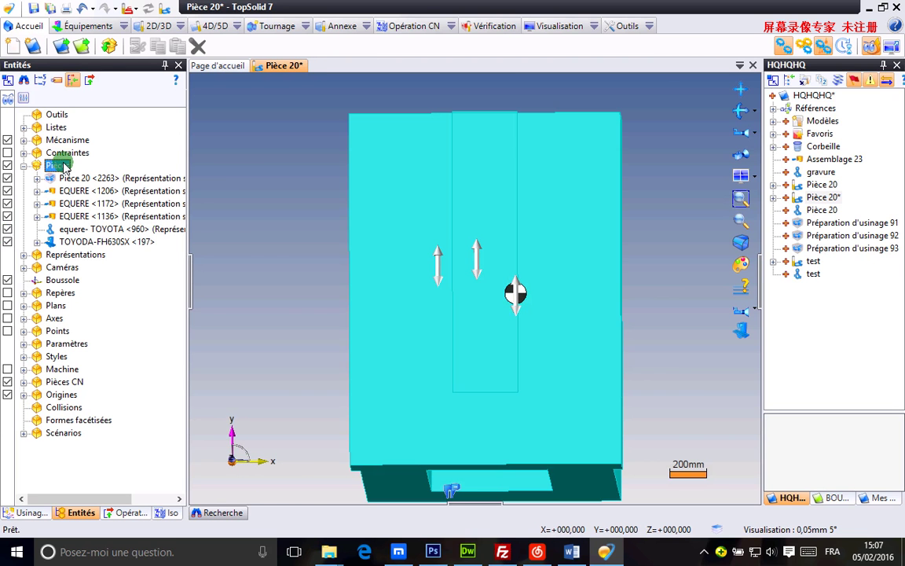
left_click(7, 179)
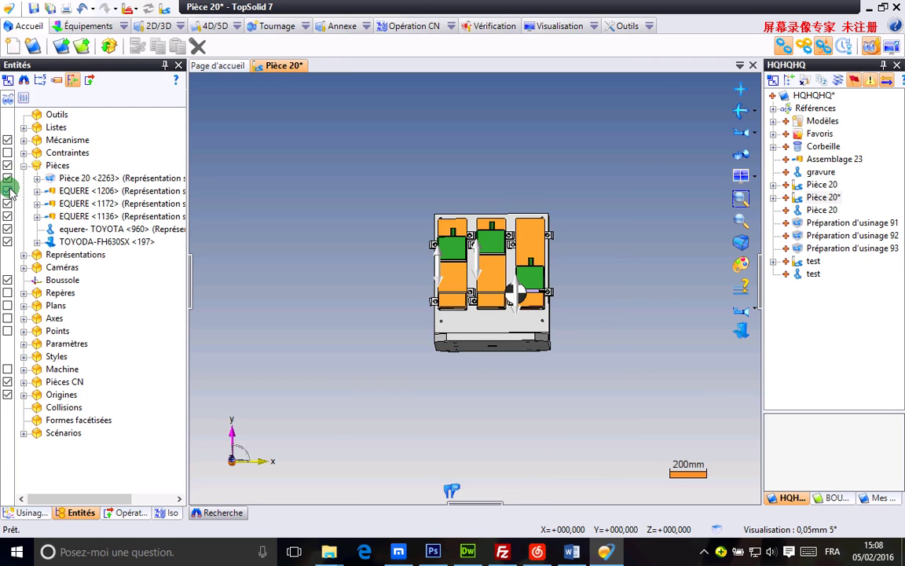
left_click(7, 191)
left_click(7, 190)
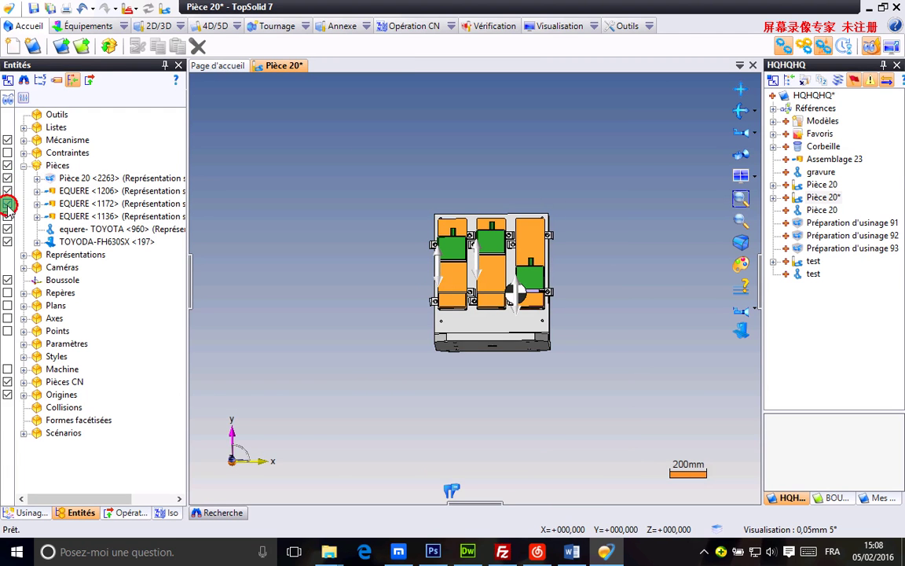
left_click(7, 206)
left_click(8, 206)
left_click(7, 216)
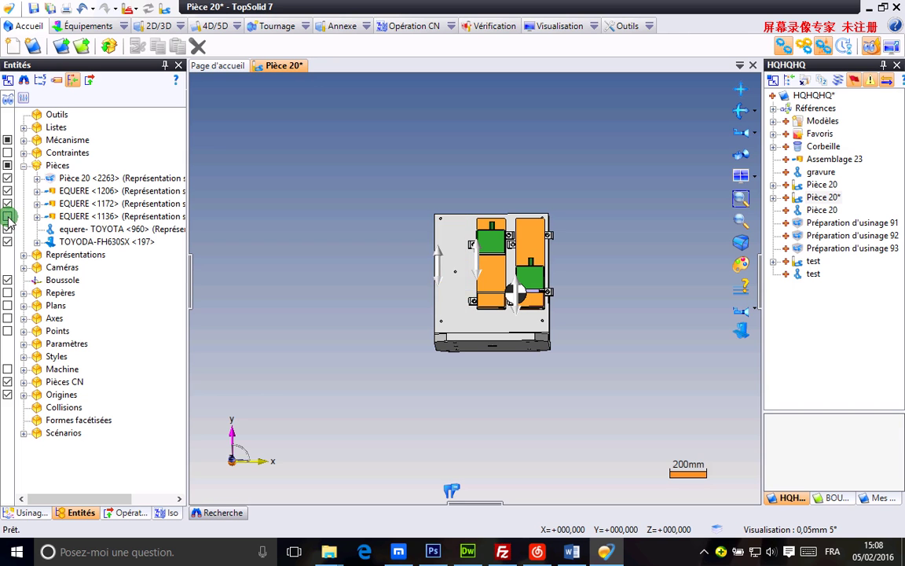
left_click(7, 216)
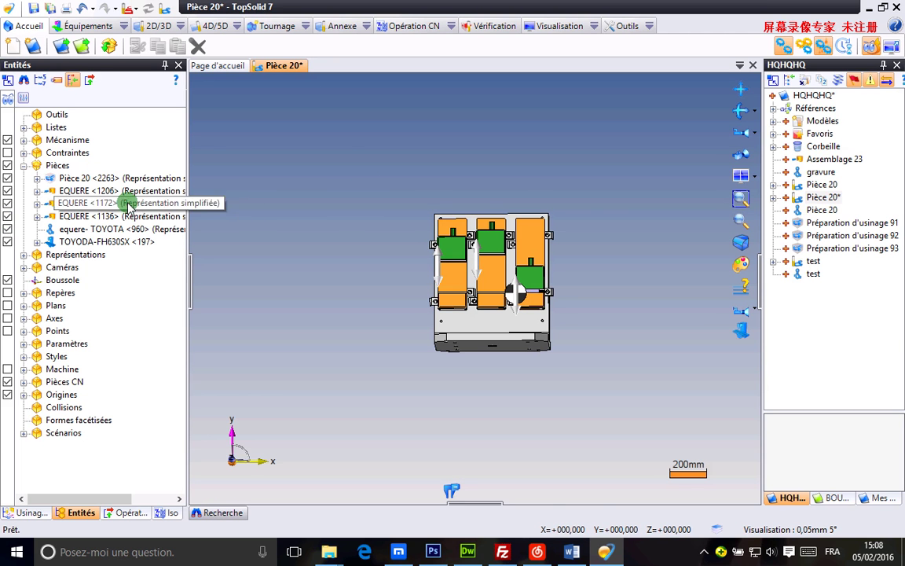
- Open the TOYOTA machining template from the Mes modèles project
scroll(424, 200, "up", 5)
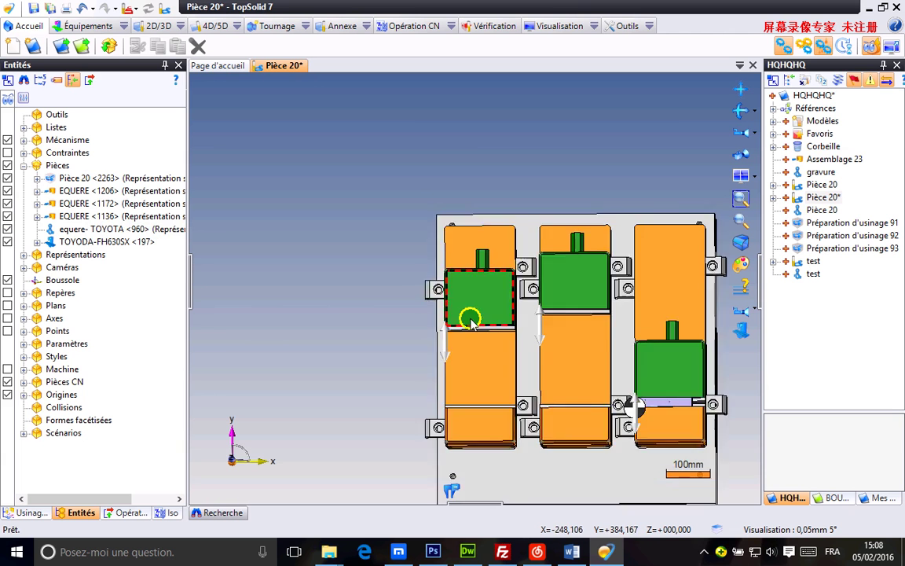
middle_click_drag(419, 296, 425, 265)
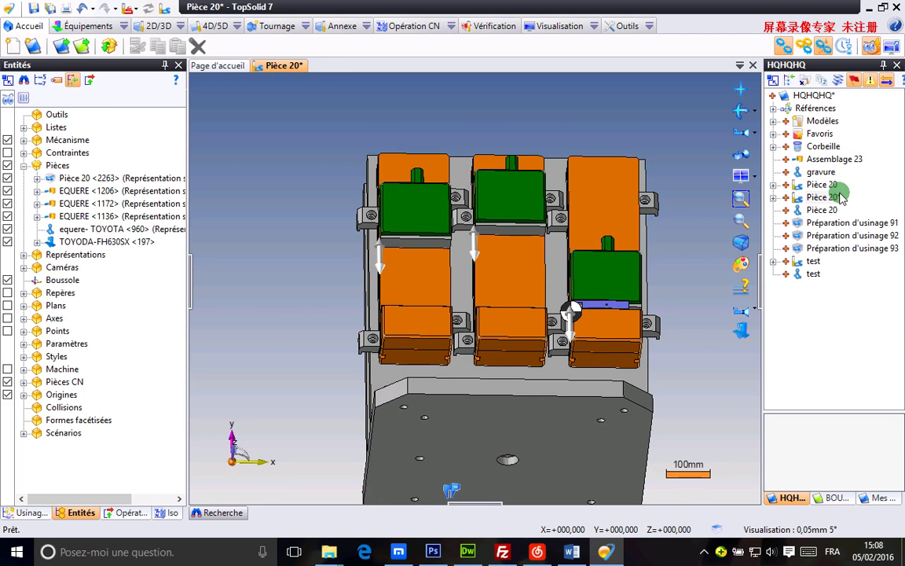
left_click(885, 500)
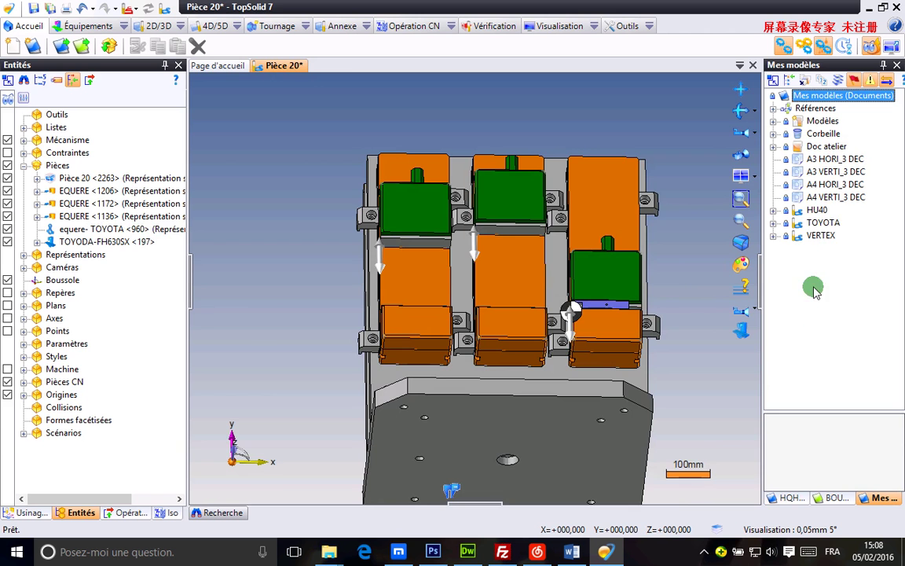
double_click(821, 223)
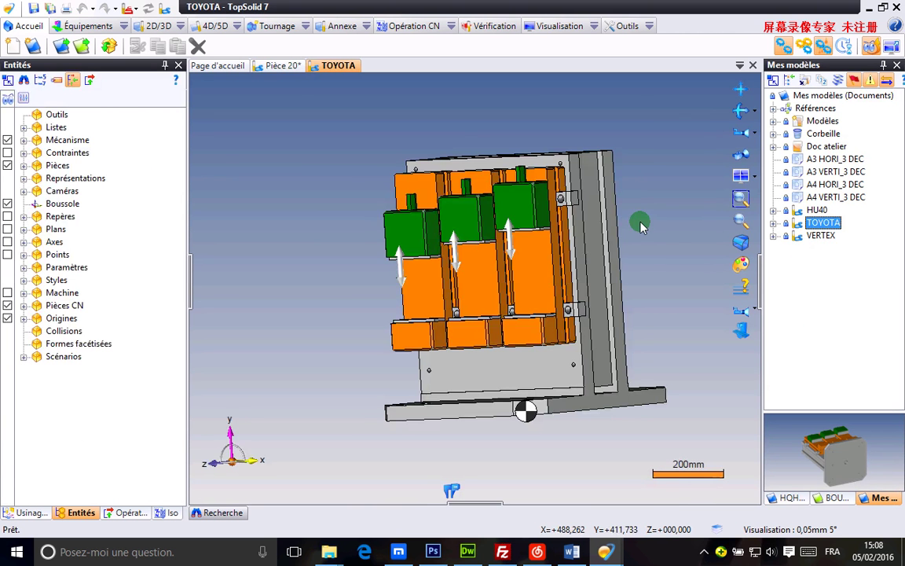
- Assign the base, jaws and side clamps of the leftmost vise, EQUERE <1136>, to a new layer named ETAU GAUCHE
middle_click_drag(292, 224, 376, 206)
scroll(357, 156, "up", 3)
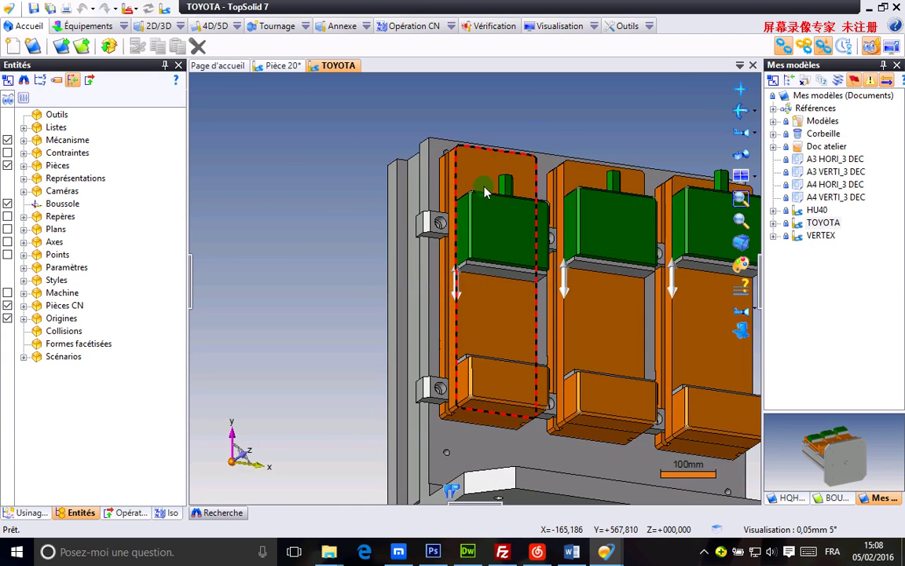
left_click(503, 227)
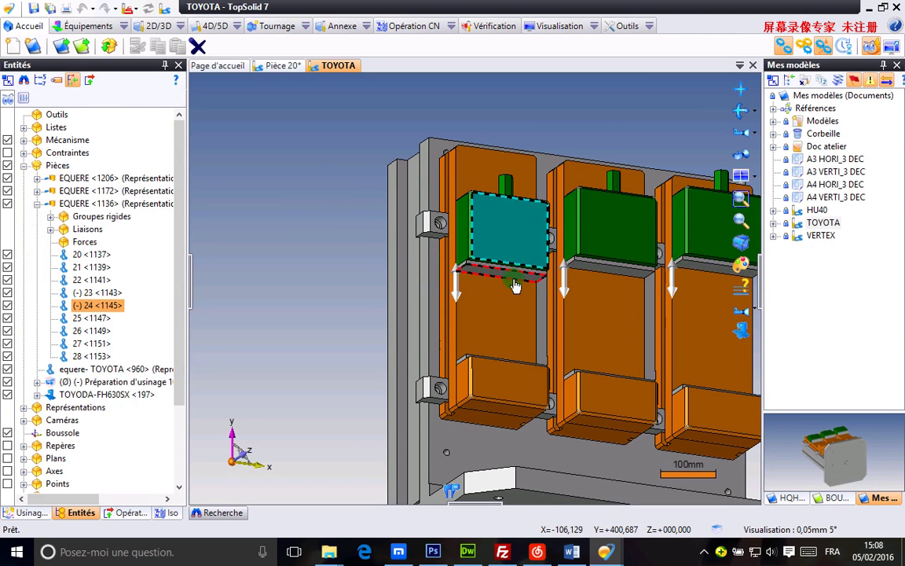
left_click(471, 367)
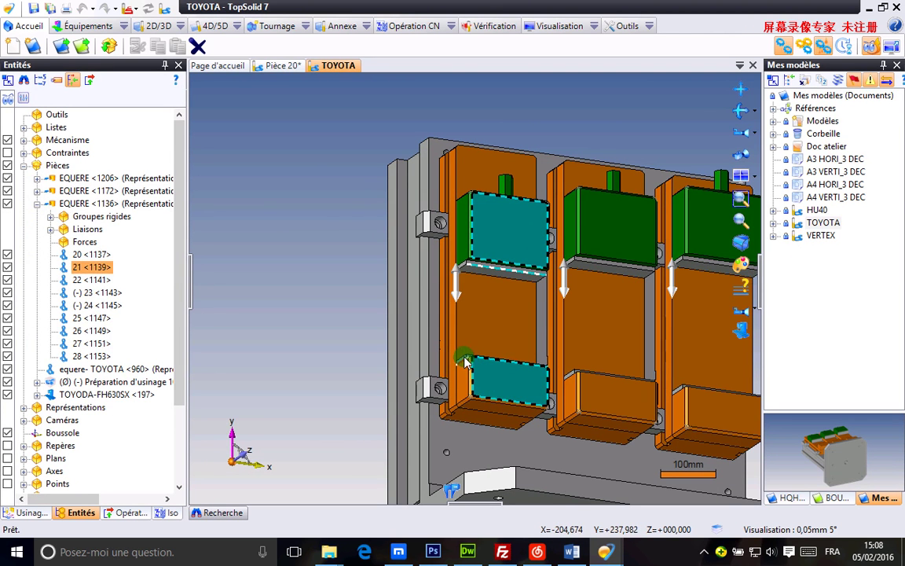
left_click(466, 303)
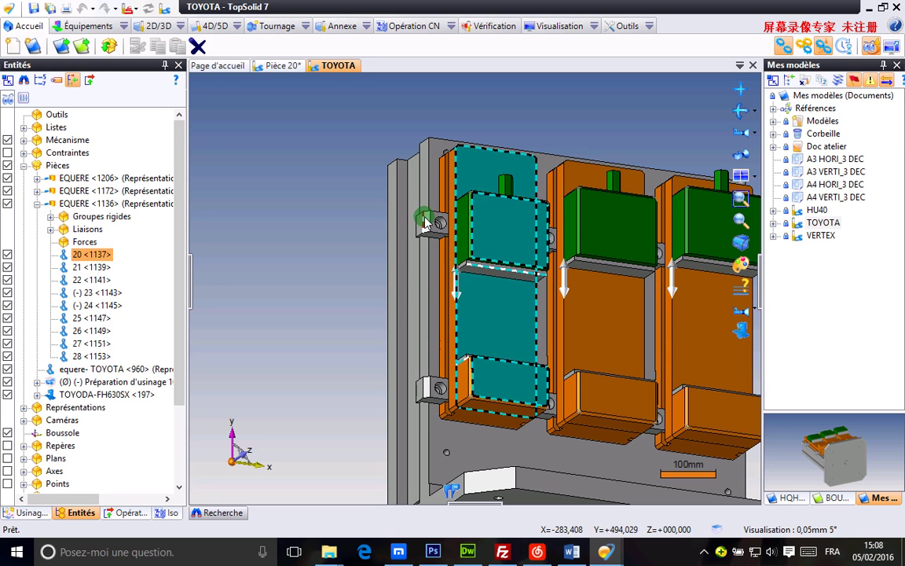
left_click(425, 223)
left_click(424, 388)
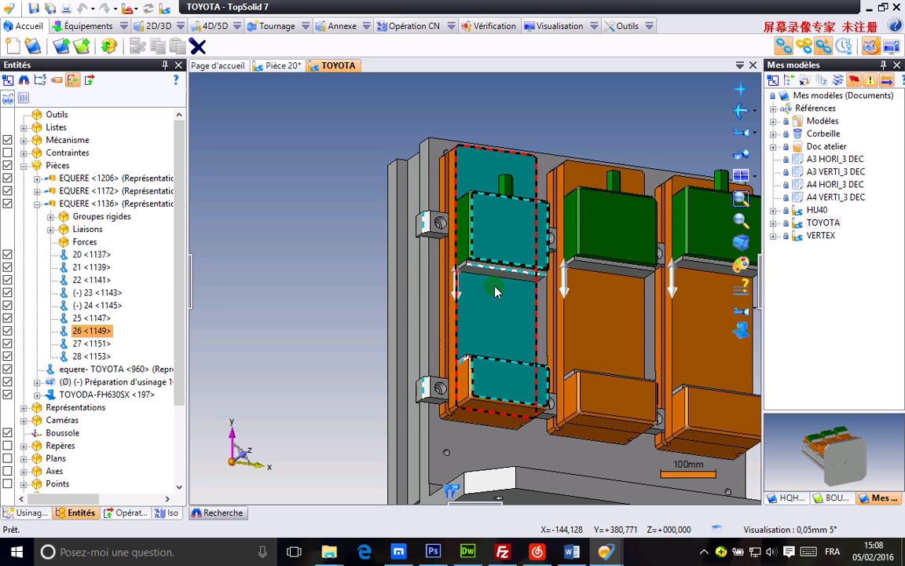
middle_click_drag(442, 256, 570, 227)
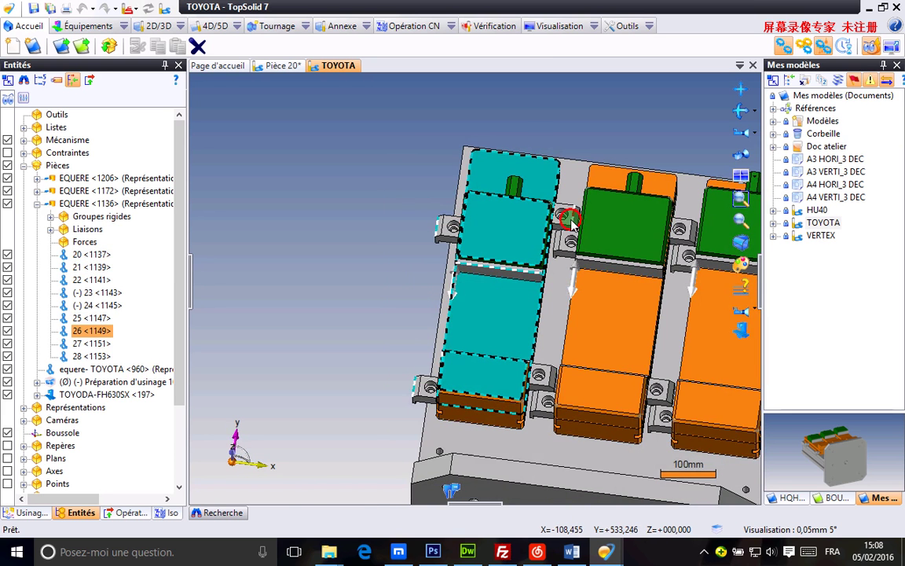
left_click(570, 224)
left_click(552, 382)
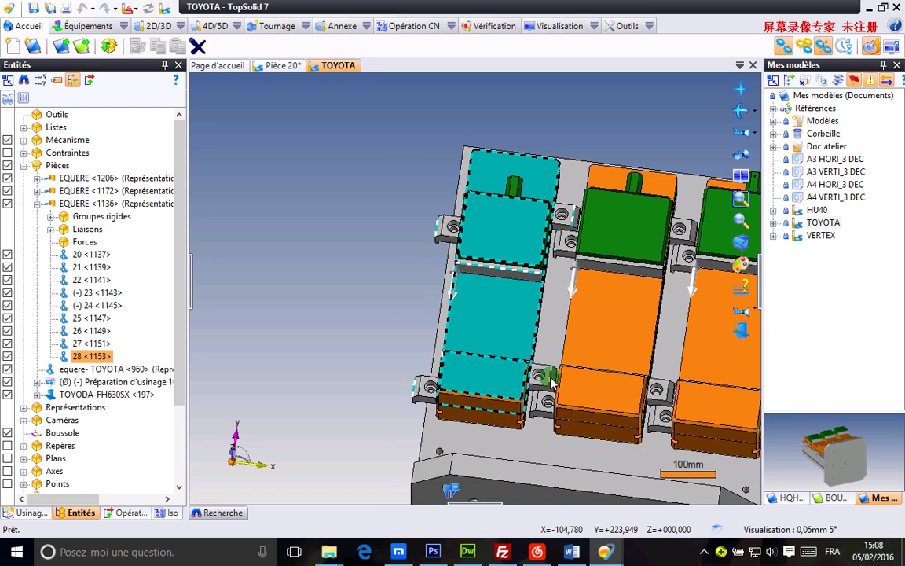
right_click(500, 304)
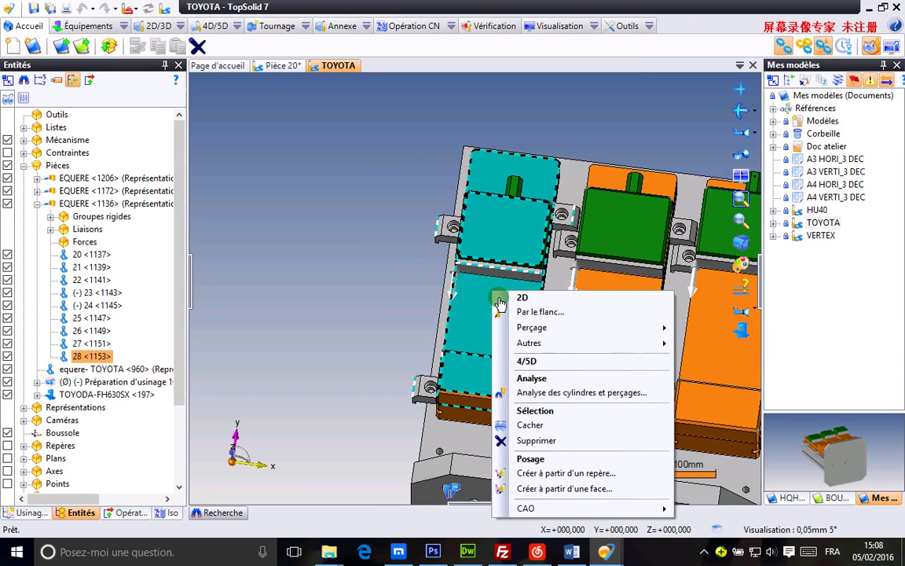
mouse_move(594, 514)
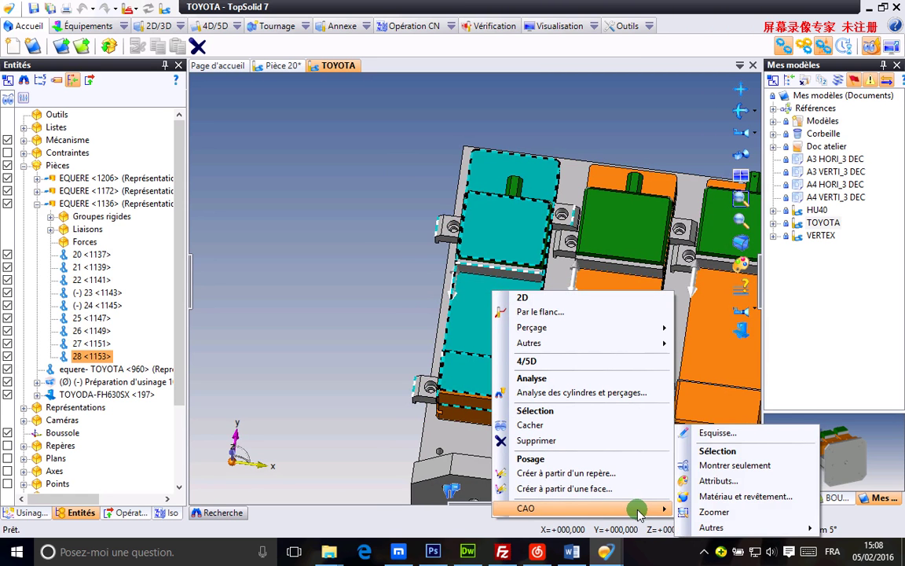
left_click(718, 480)
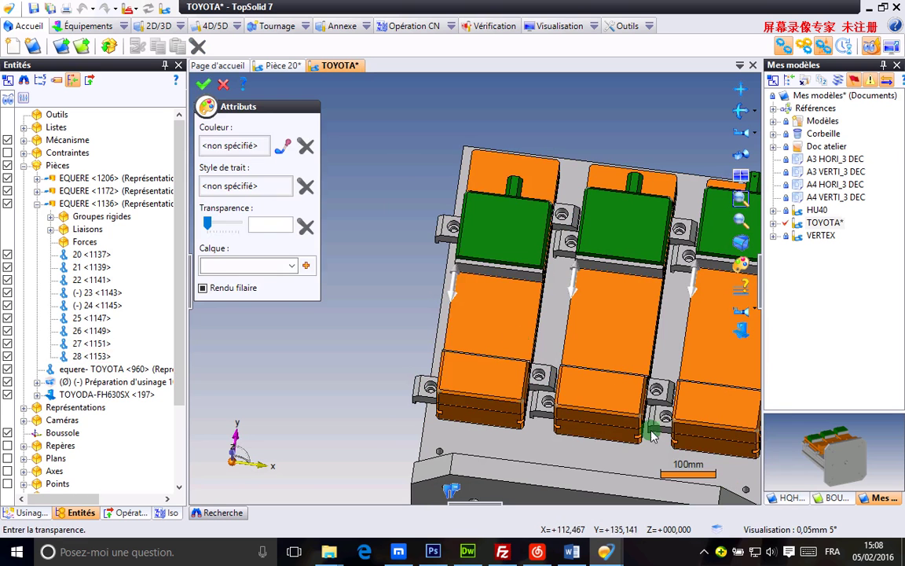
left_click(306, 266)
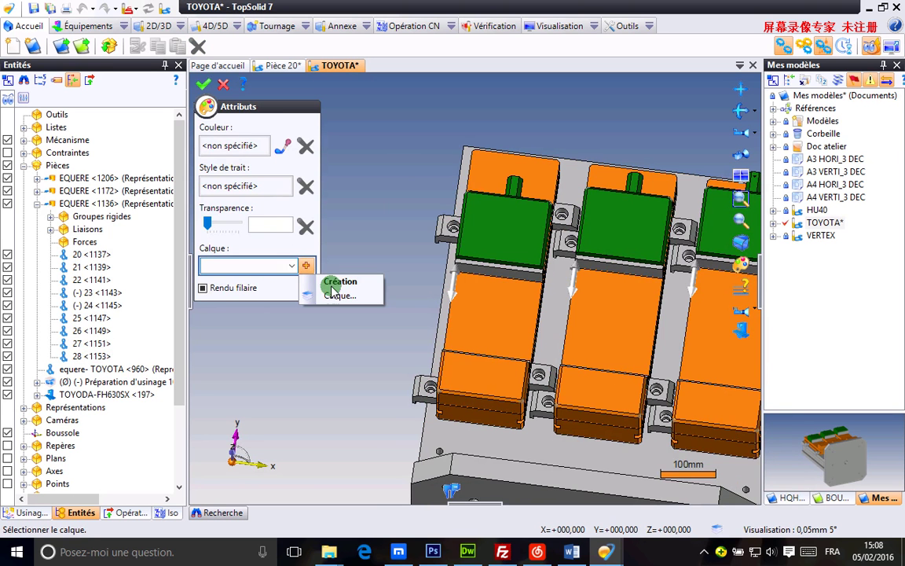
left_click(342, 296)
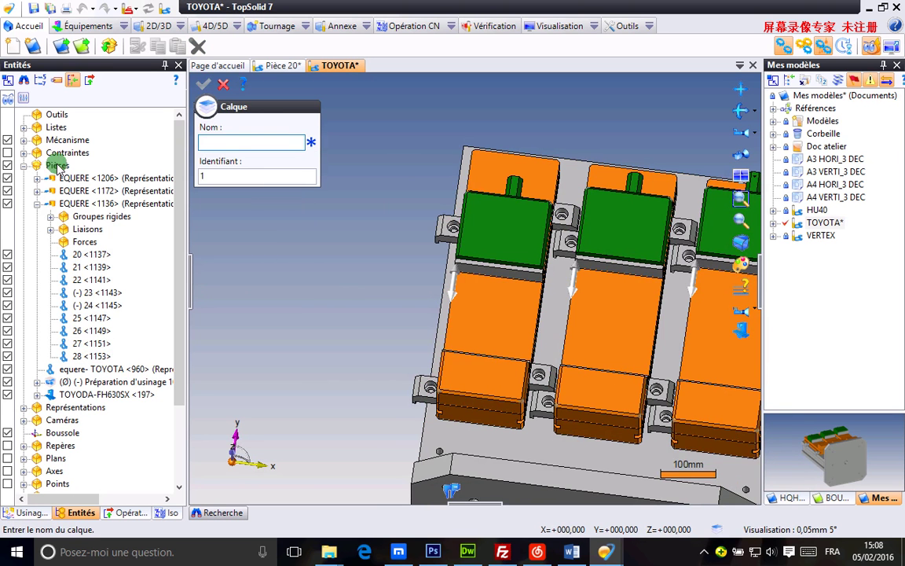
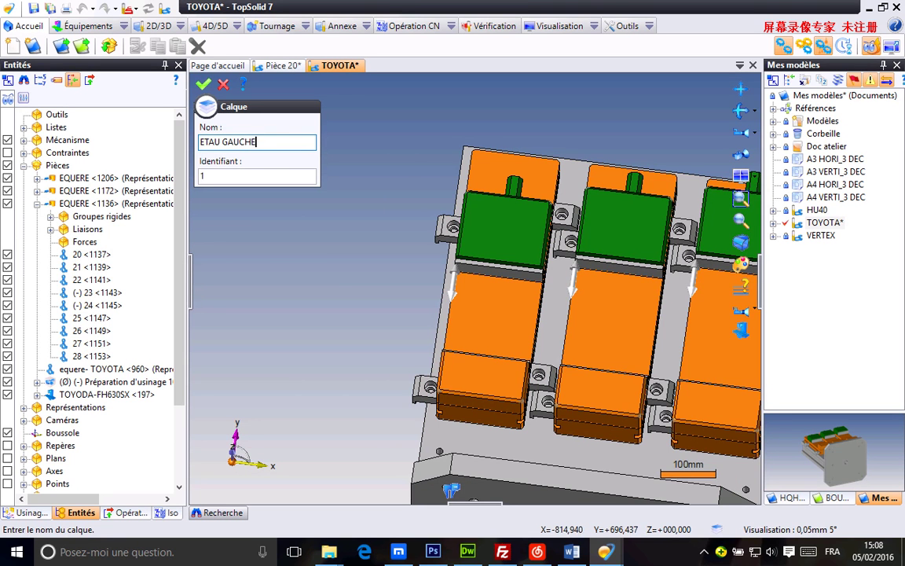
left_click(202, 85)
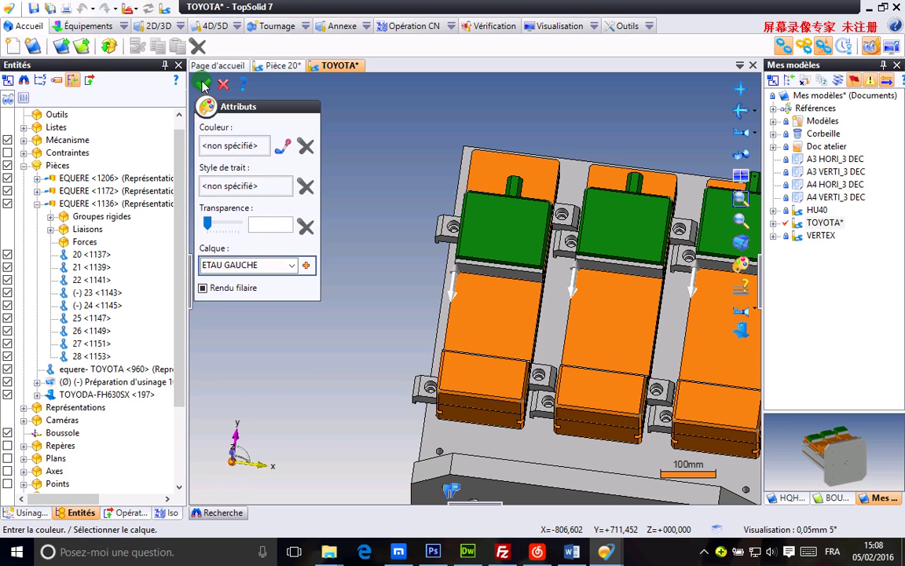
left_click(202, 84)
left_click_drag(173, 170, 180, 161)
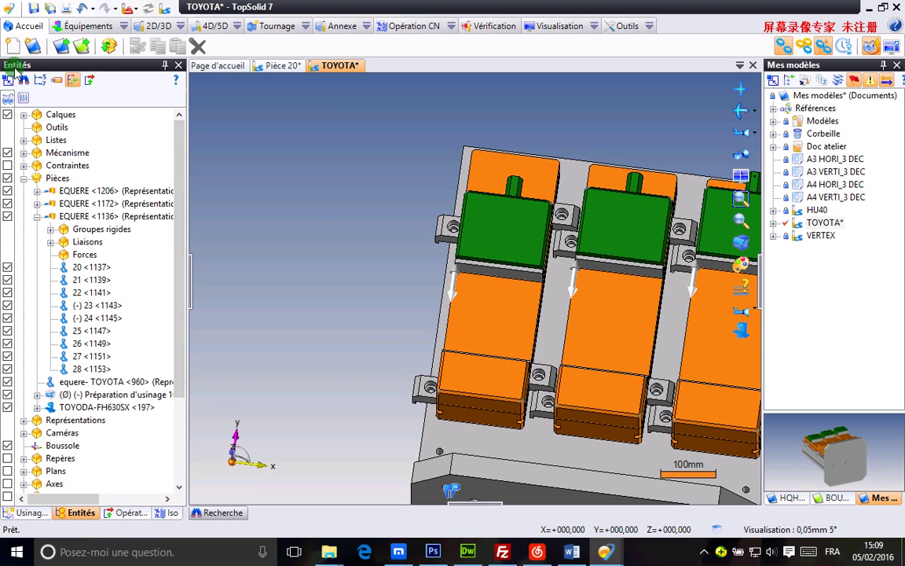
- Check which vise parts belong to the ETAU GAUCHE layer by hiding and showing it
left_click(24, 114)
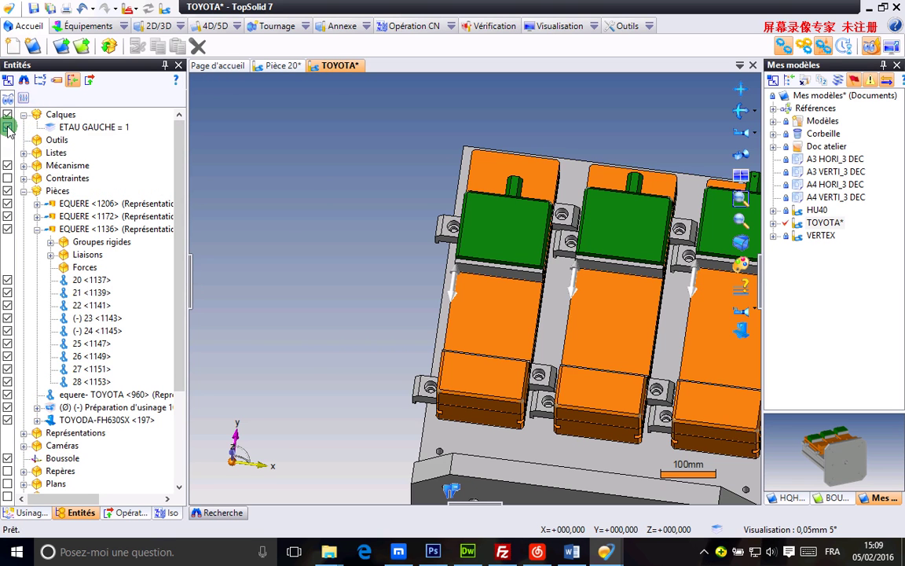
left_click(7, 127)
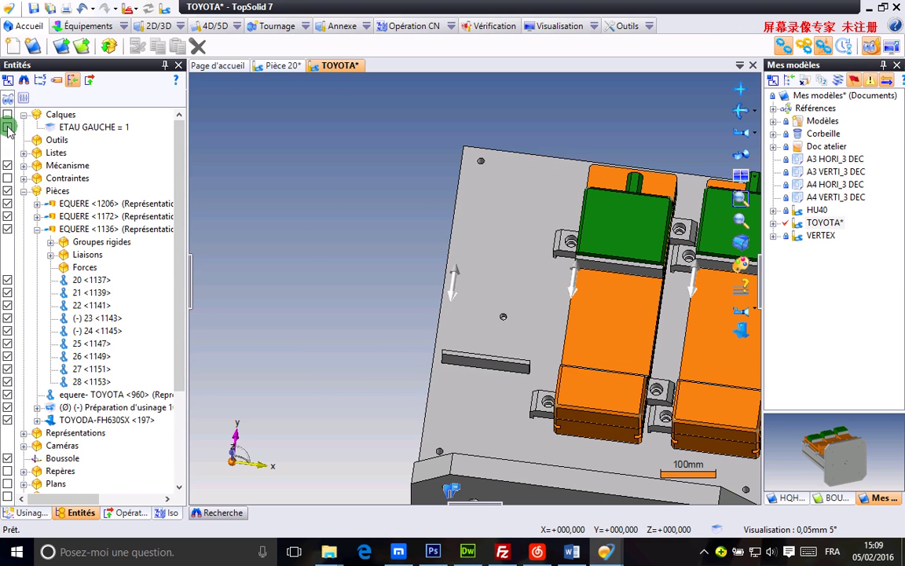
left_click(8, 127)
left_click(88, 126)
right_click(91, 128)
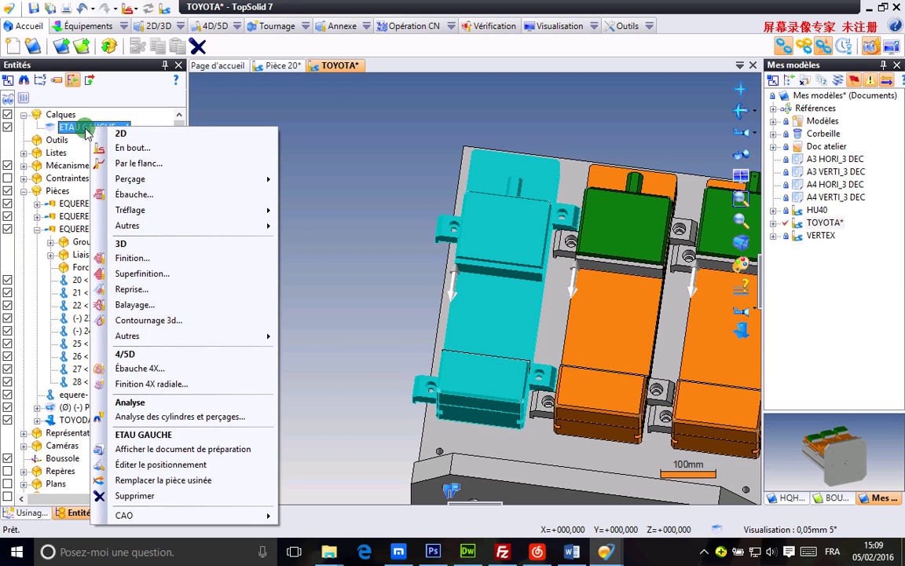
mouse_move(236, 516)
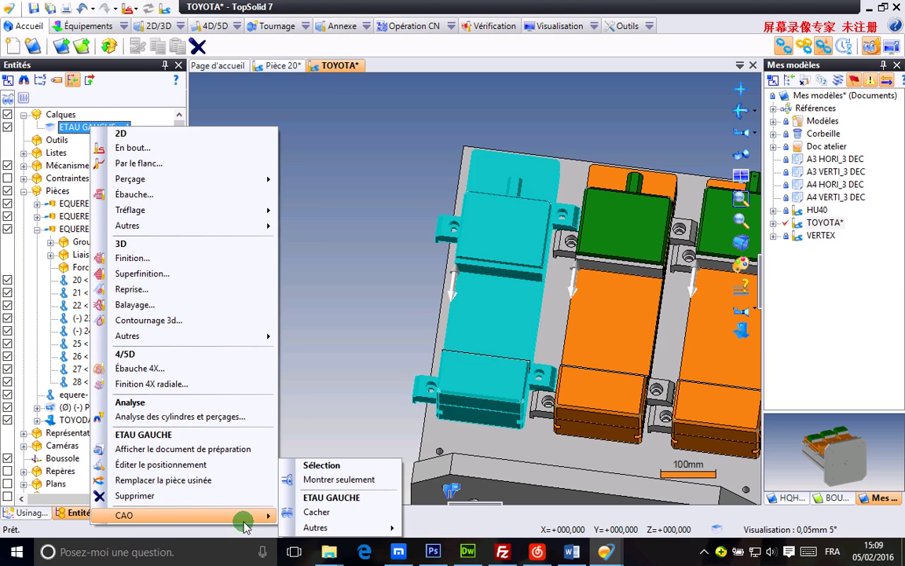
mouse_move(336, 528)
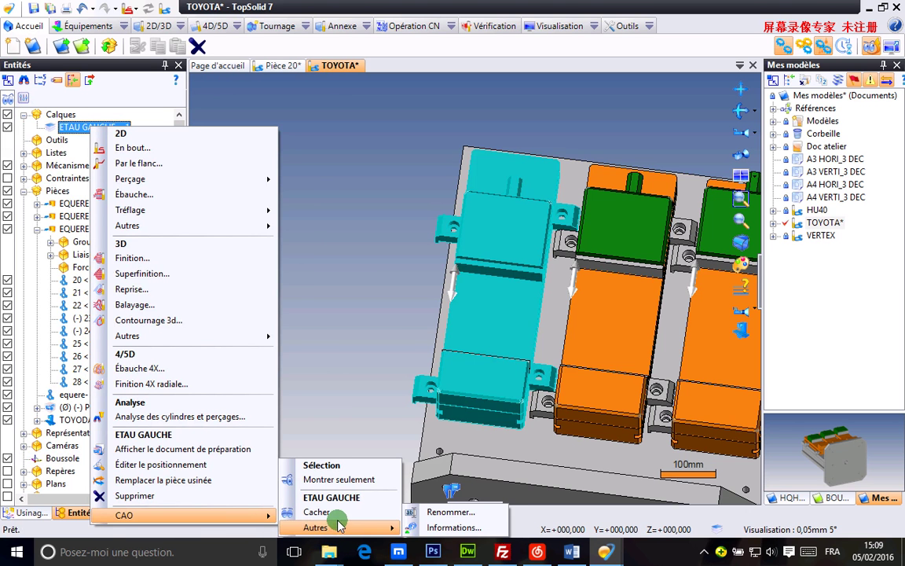
middle_click_drag(370, 209, 390, 310)
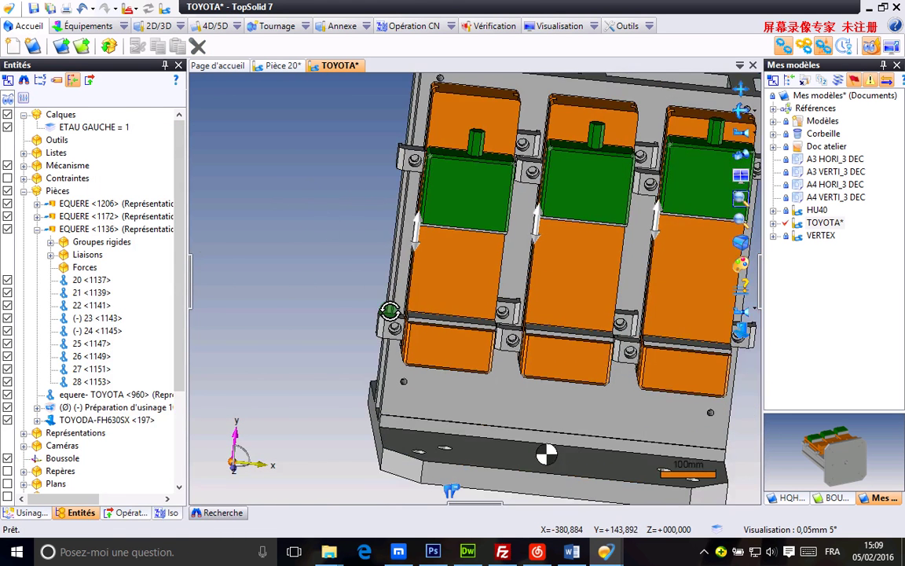
left_click(7, 114)
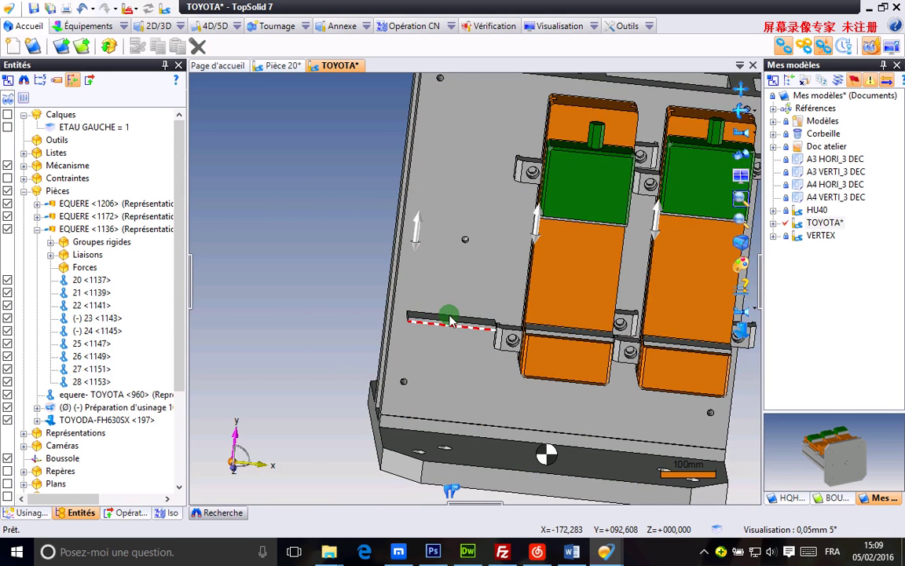
left_click(7, 126)
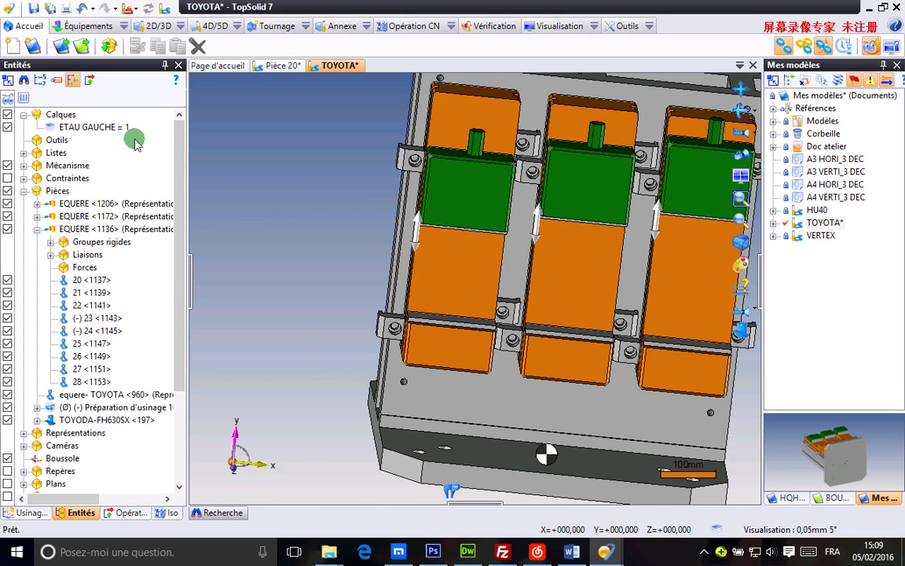
- Delete the ETAU GAUCHE layer
left_click(89, 128)
right_click(88, 128)
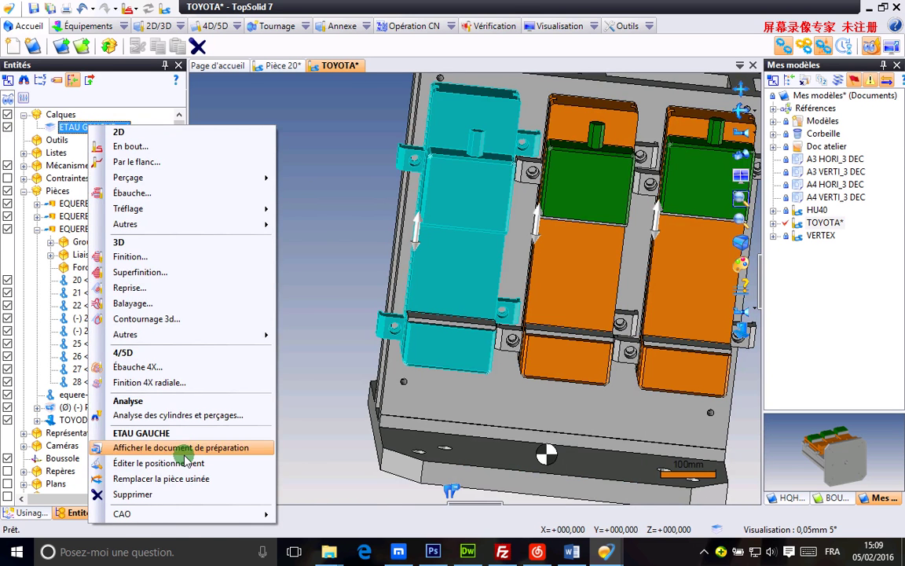
left_click(180, 493)
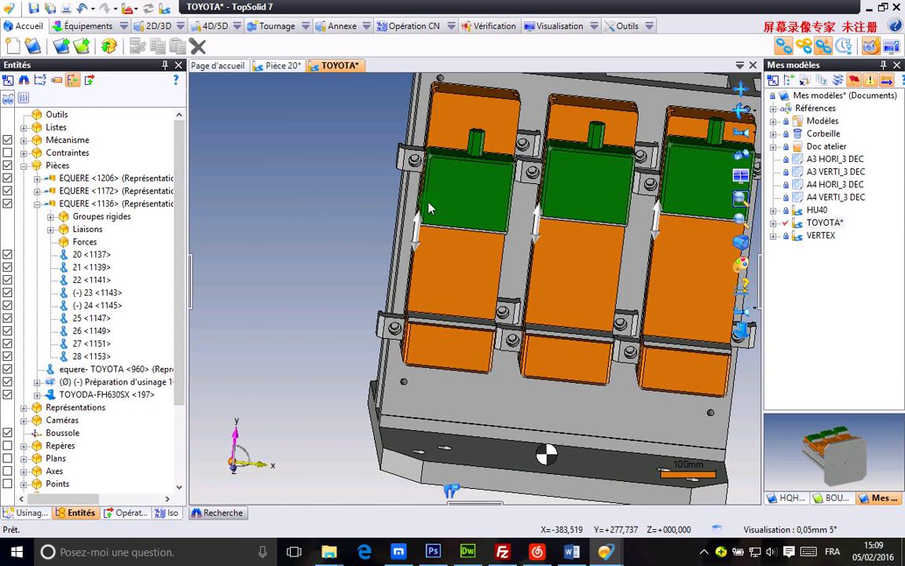
- Assign all base, jaw and side clamp parts of the leftmost vise, EQUERE <1136>, to a new layer named ETAU GAUCHE
left_click(472, 117)
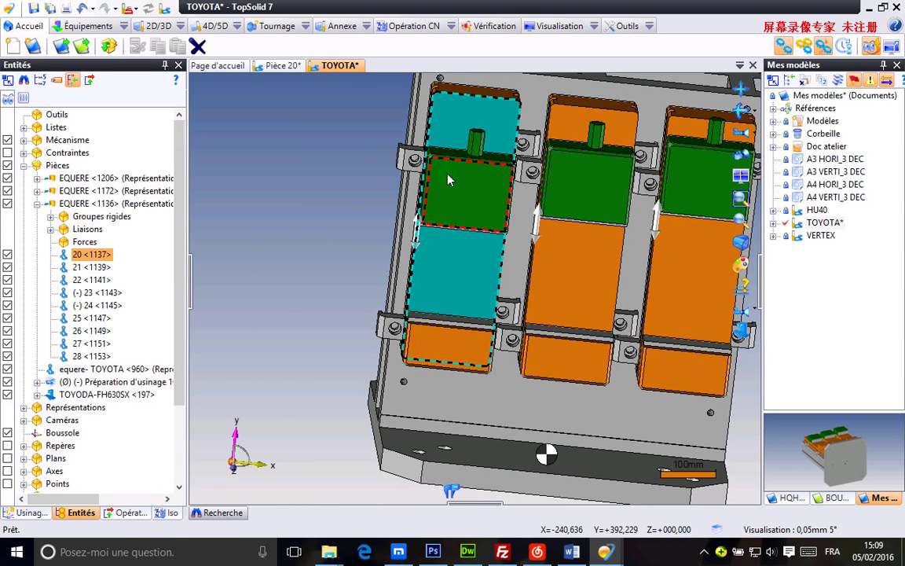
left_click(466, 194)
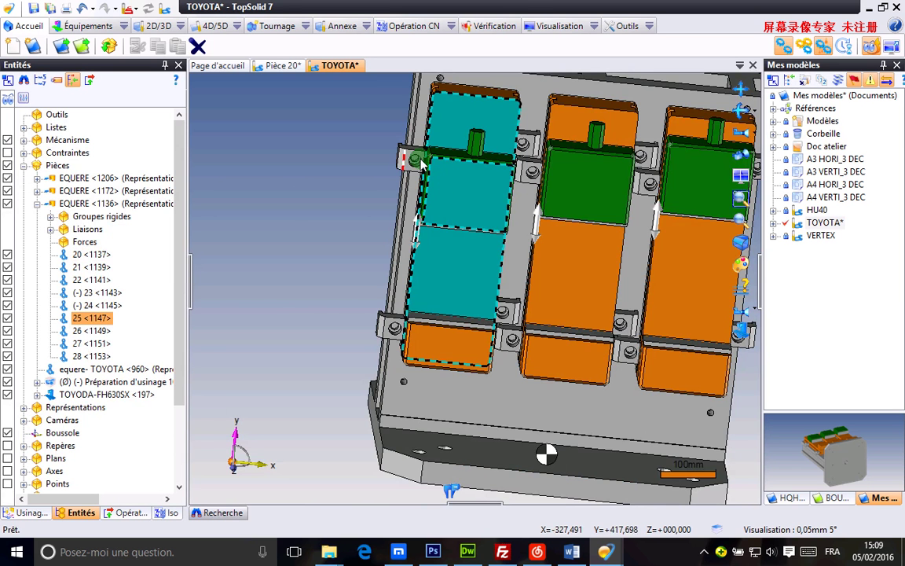
middle_click_drag(460, 154, 530, 147)
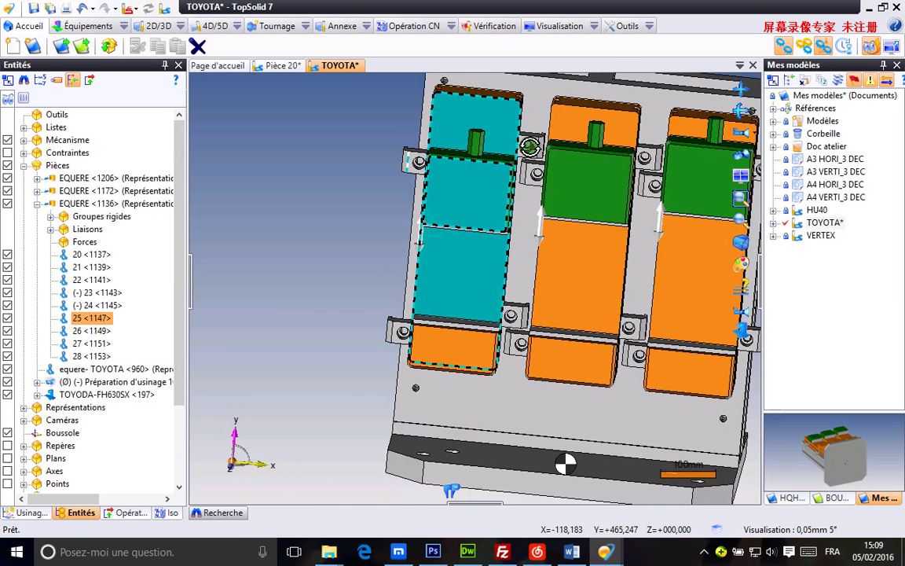
left_click(537, 149)
scroll(465, 284, "up", 4)
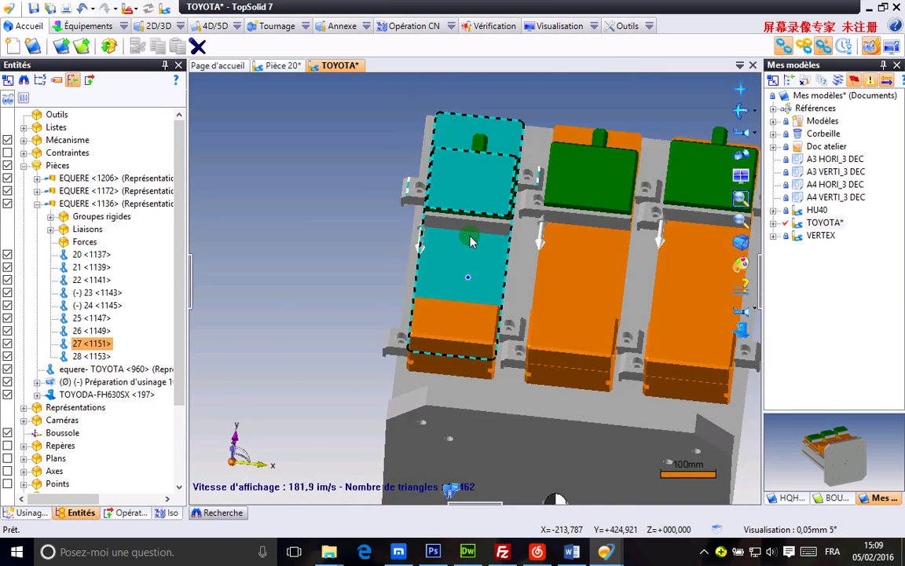
left_click(469, 224)
middle_click_drag(470, 224, 463, 283)
left_click(403, 371)
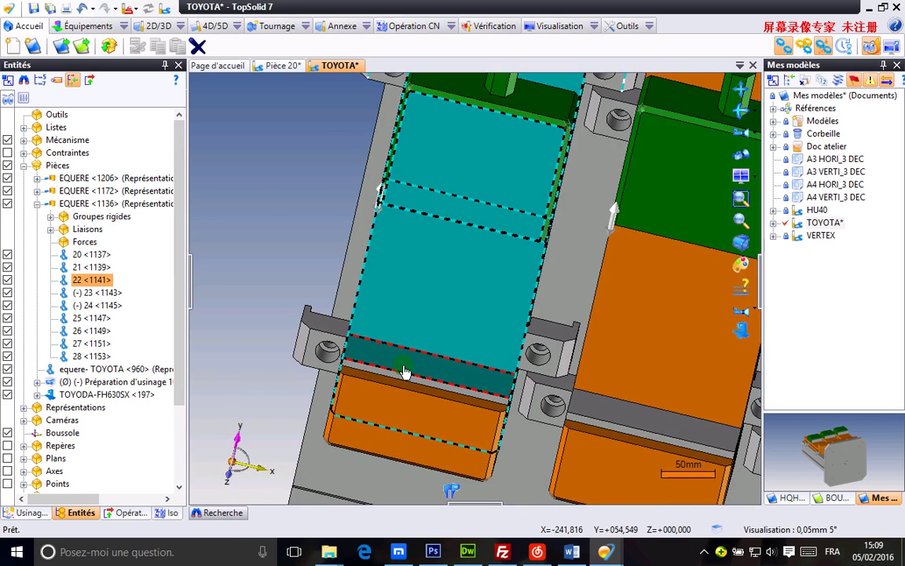
left_click(396, 418)
middle_click_drag(299, 318, 359, 336)
scroll(359, 332, "down", 3)
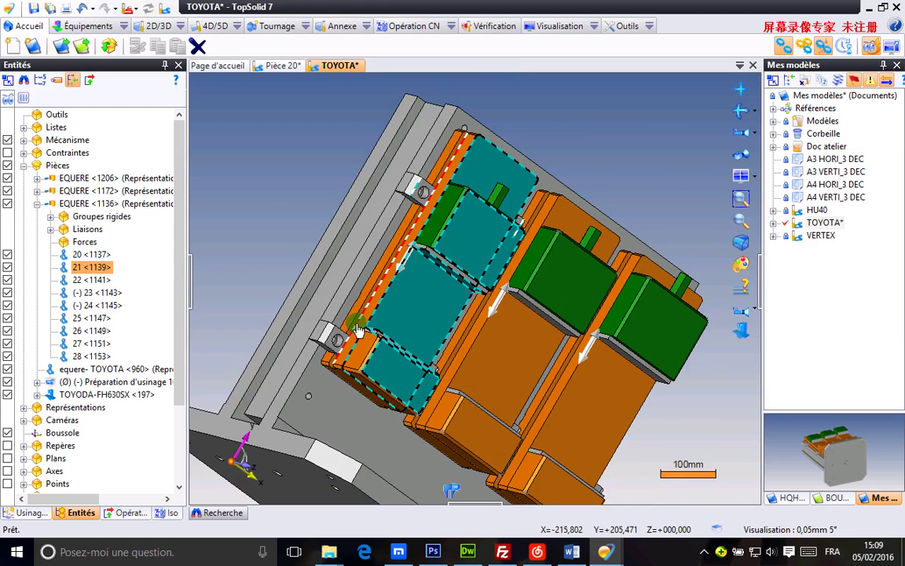
left_click(334, 336)
middle_click_drag(273, 245, 366, 313)
scroll(415, 328, "up", 5)
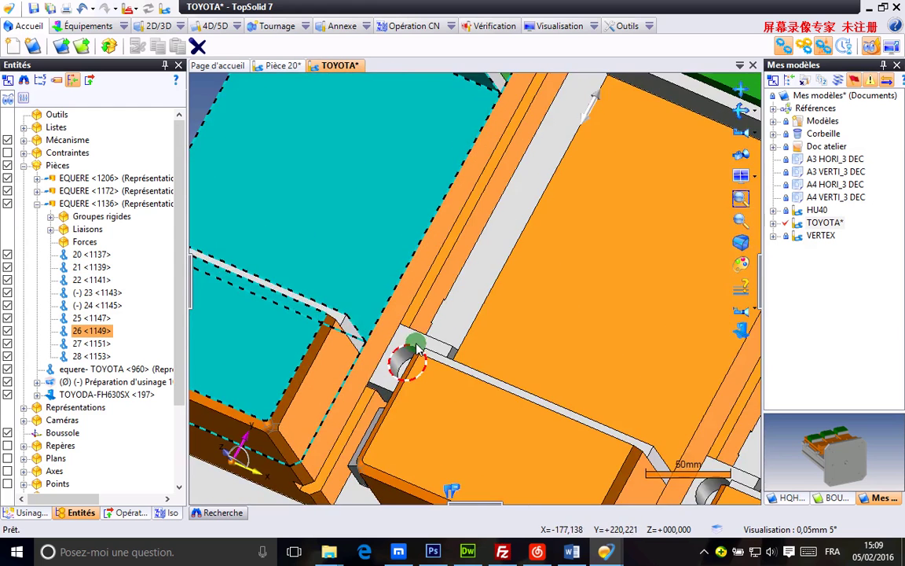
left_click(422, 346)
scroll(421, 345, "down", 5)
right_click(375, 234)
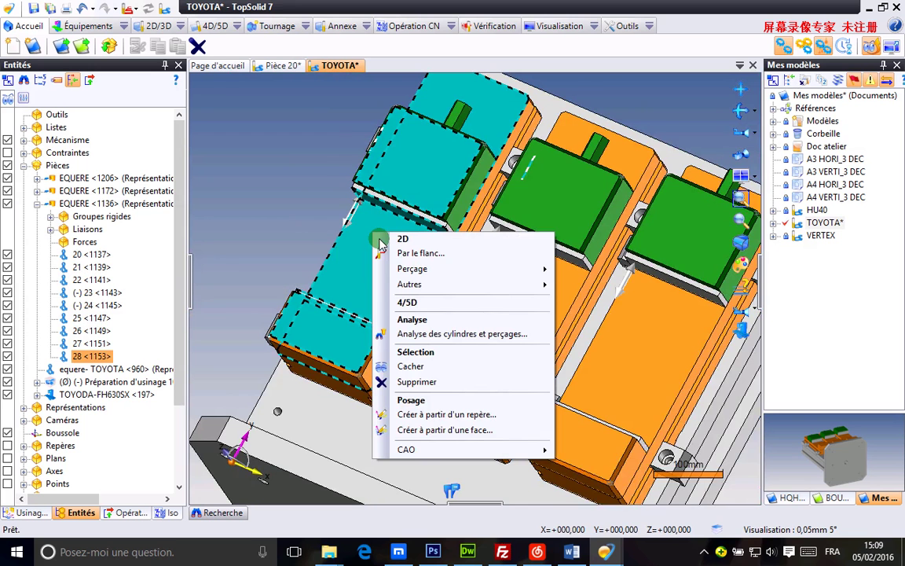
mouse_move(419, 450)
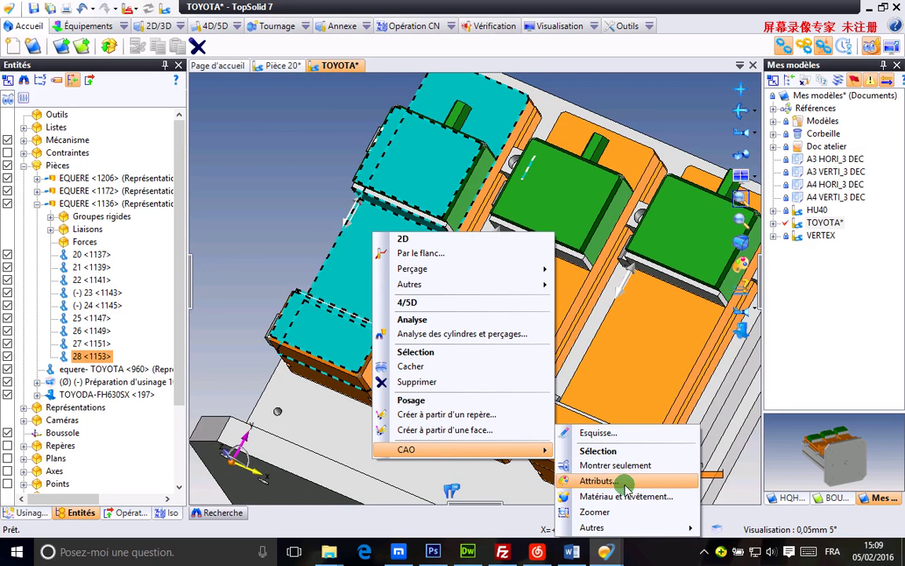
left_click(599, 480)
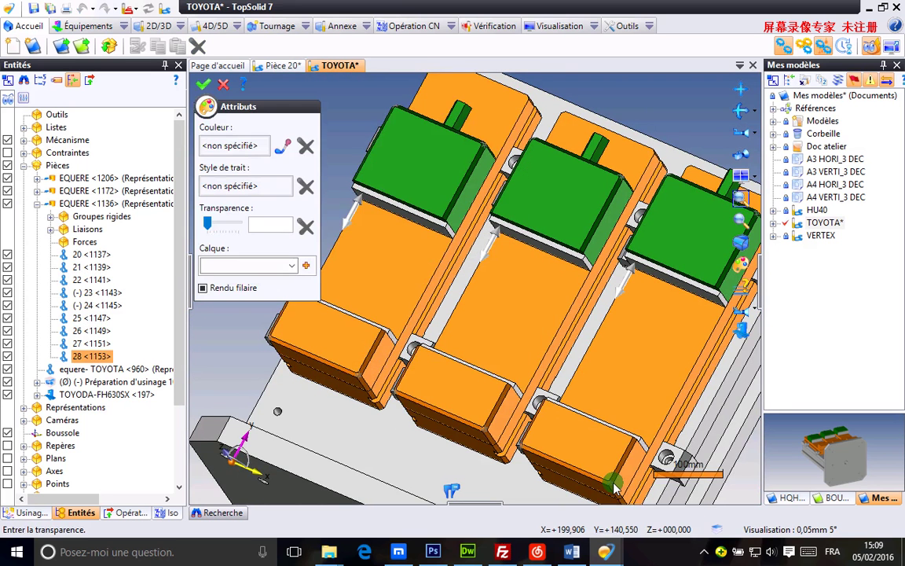
left_click(305, 267)
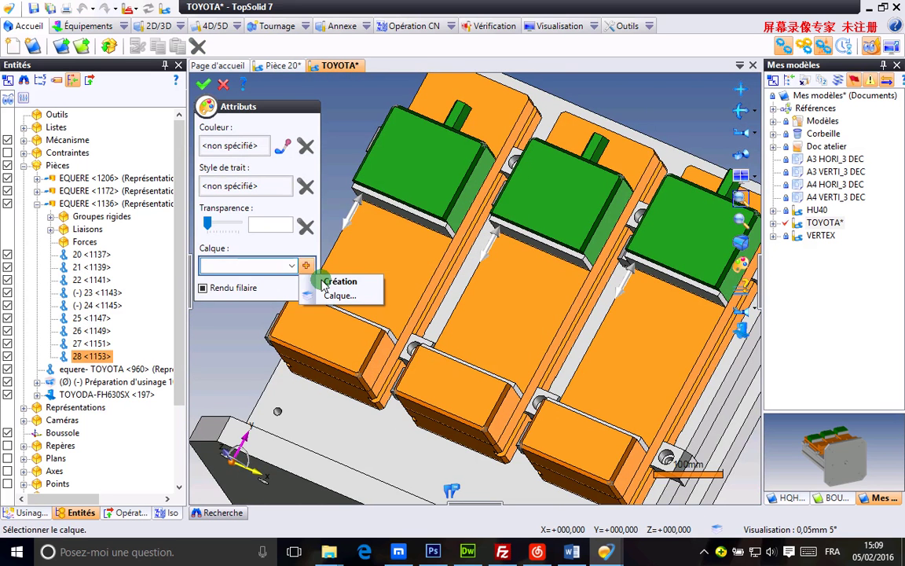
left_click(341, 294)
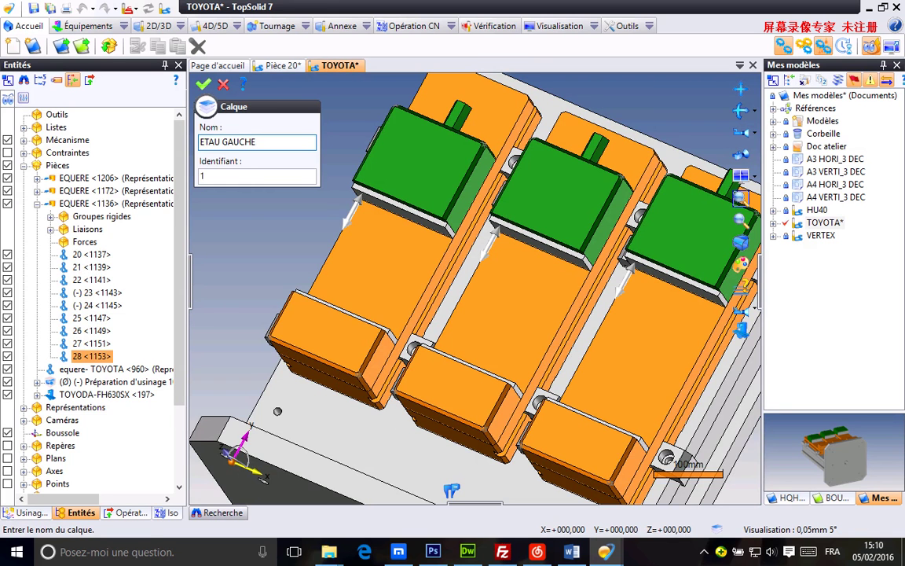
left_click(204, 85)
left_click(203, 85)
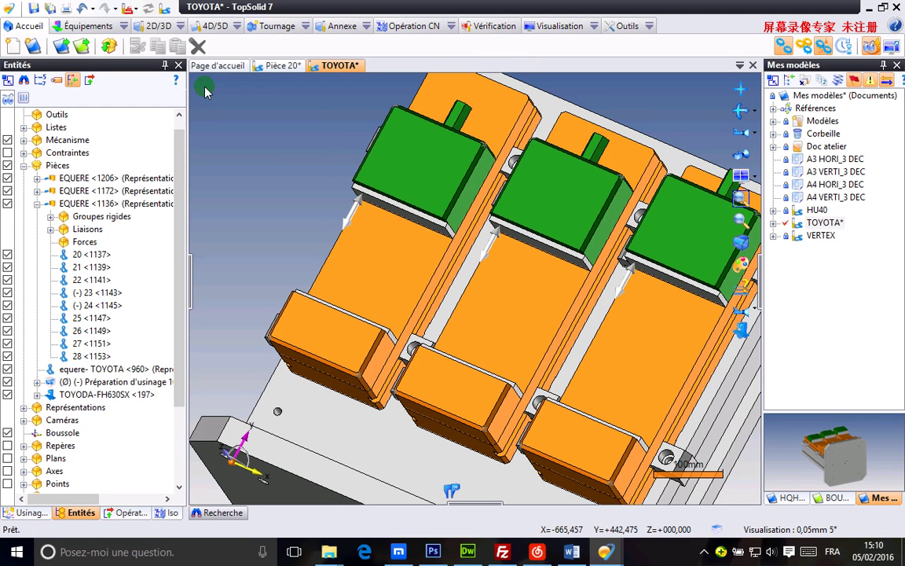
- Check that the recreated ETAU GAUCHE layer covers the whole left vise by hiding, showing and highlighting it
scroll(179, 126, "up", 1)
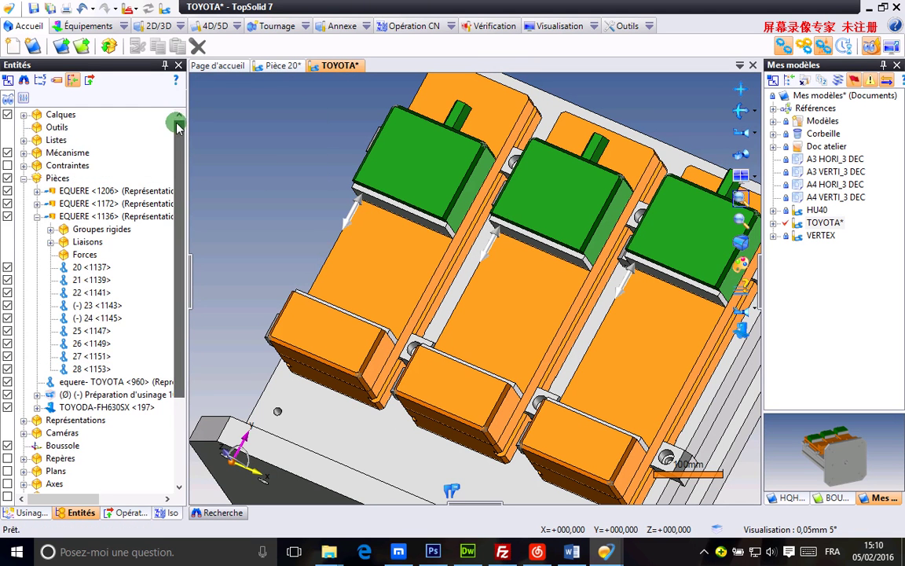
left_click(23, 114)
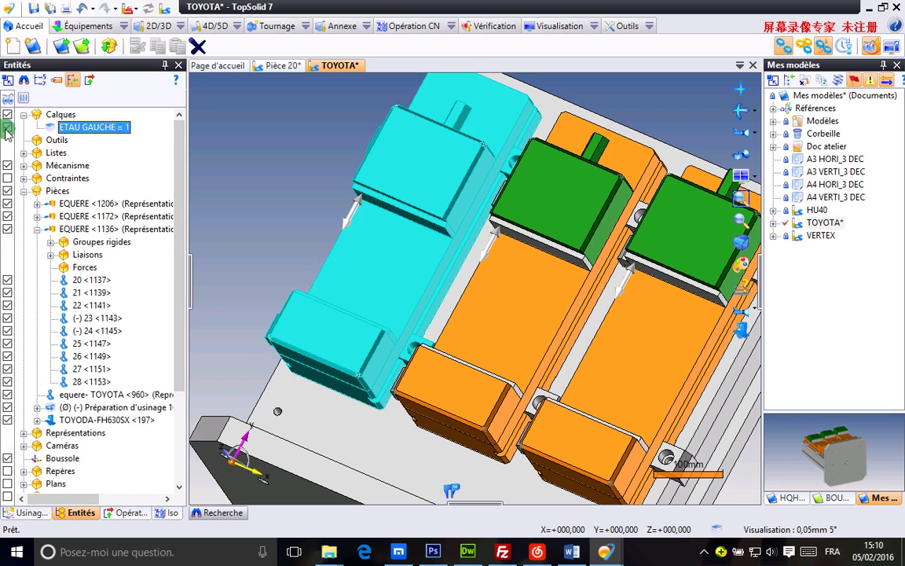
left_click(7, 126)
mouse_move(228, 168)
middle_mouse_down()
mouse_move(292, 150)
mouse_move(243, 174)
middle_mouse_up()
left_click(7, 126)
scroll(419, 205, "down", 2)
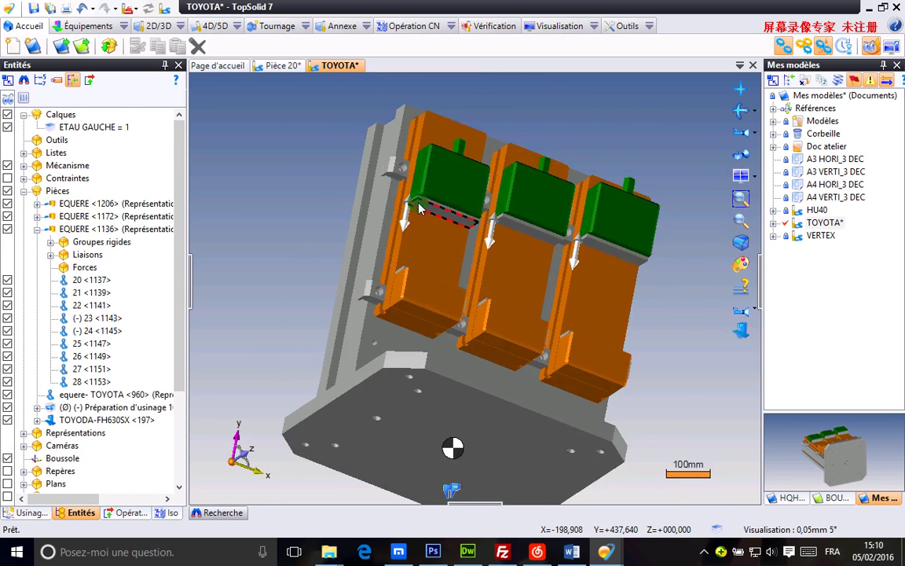
middle_click_drag(419, 208, 450, 183)
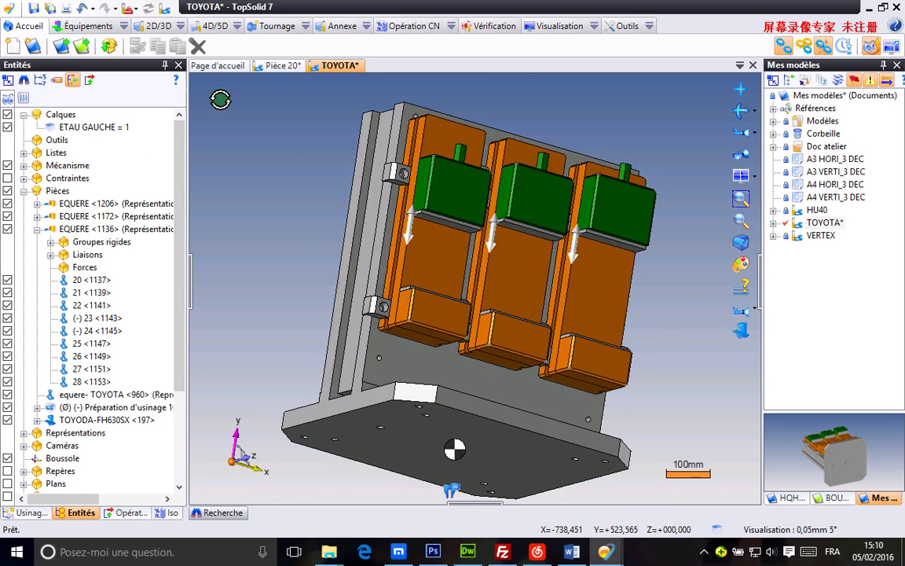
left_click(112, 128)
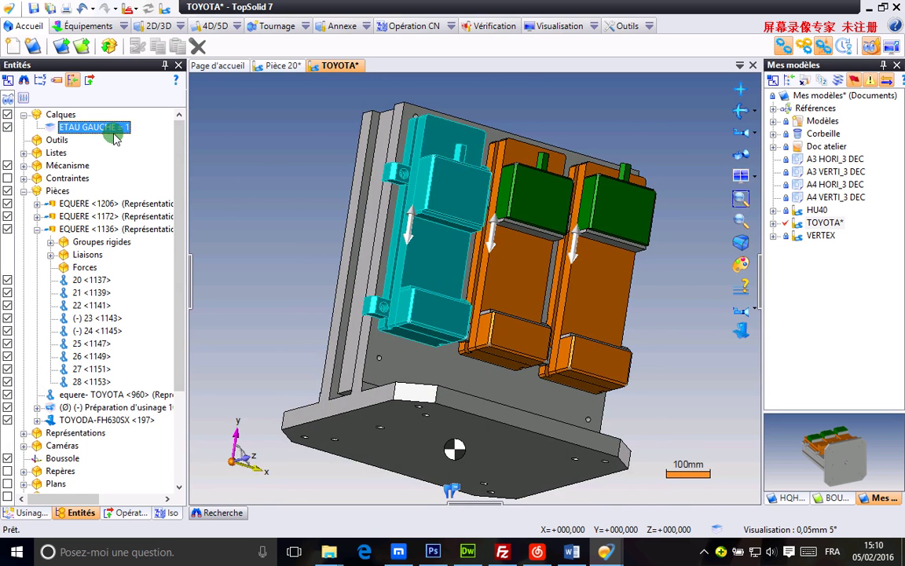
left_click(242, 140)
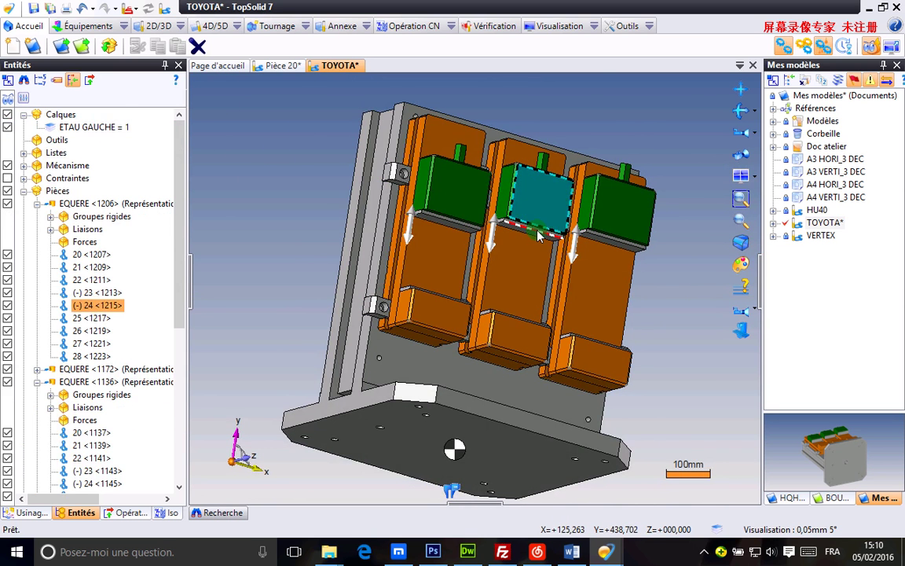
scroll(538, 236, "up", 3)
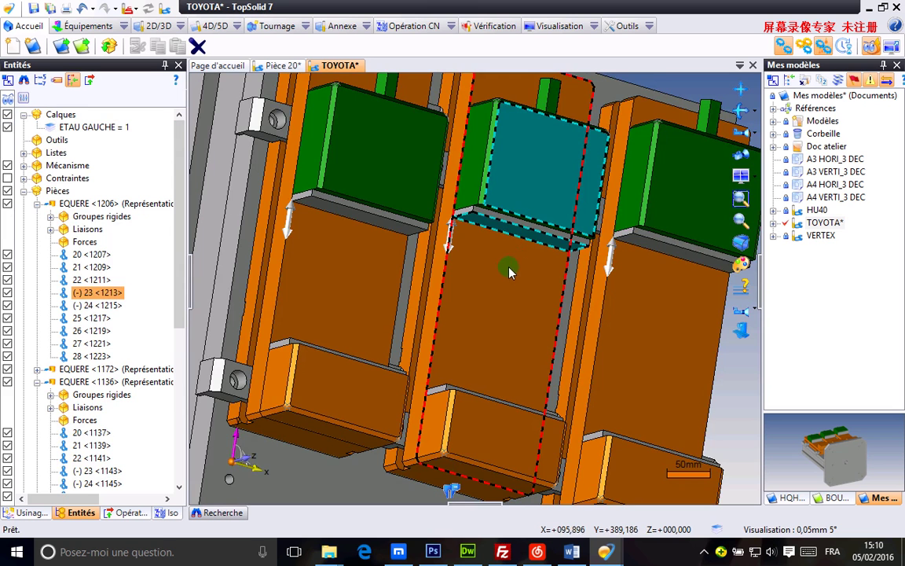
scroll(471, 309, "up", 3)
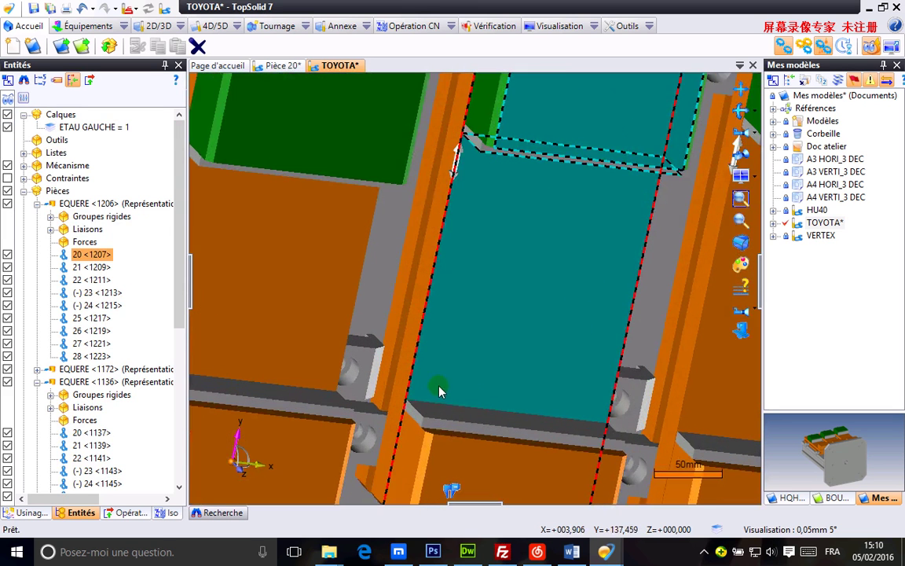
left_click(469, 469)
left_click(360, 435)
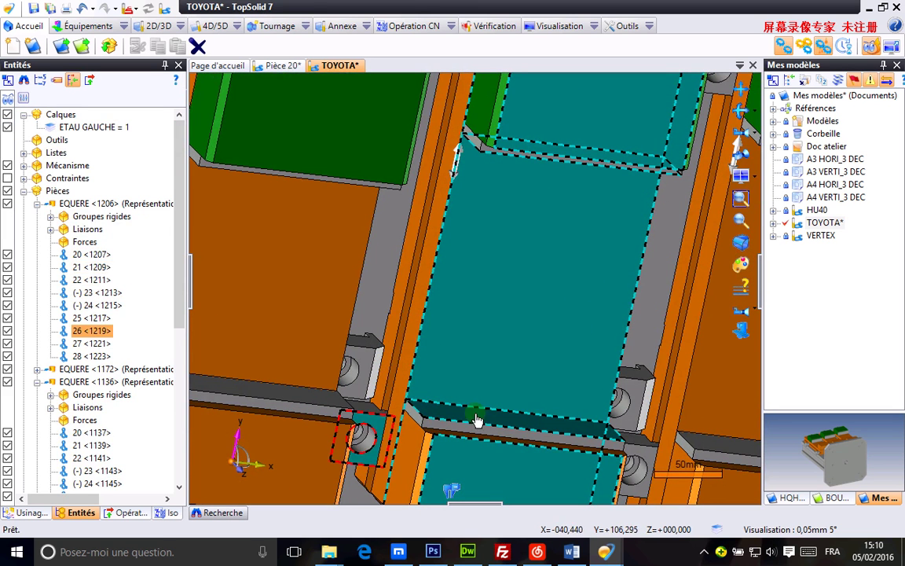
left_click(625, 394)
scroll(632, 391, "down", 3)
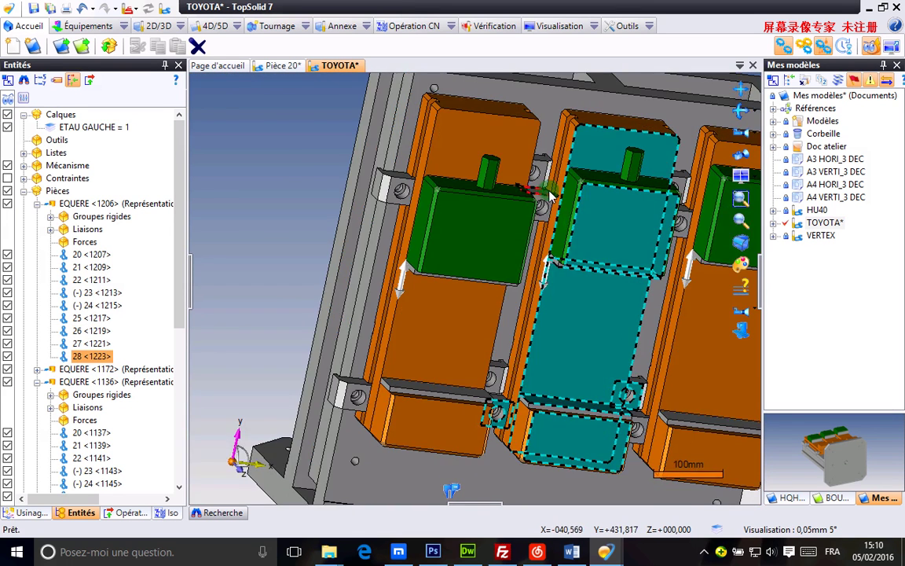
scroll(551, 196, "up", 3)
left_click(547, 212)
scroll(545, 210, "down", 3)
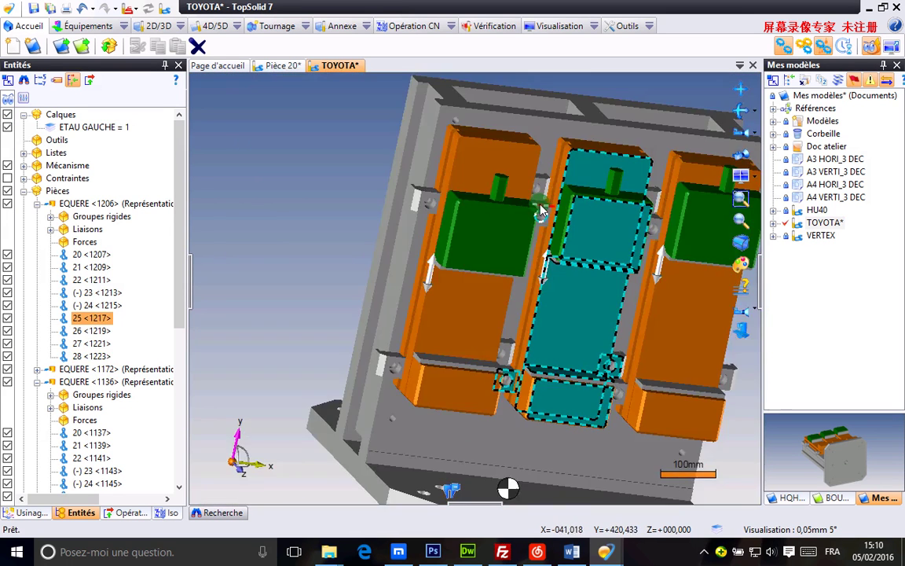
middle_click_drag(655, 202, 630, 191)
scroll(676, 198, "up", 1)
scroll(677, 208, "up", 1)
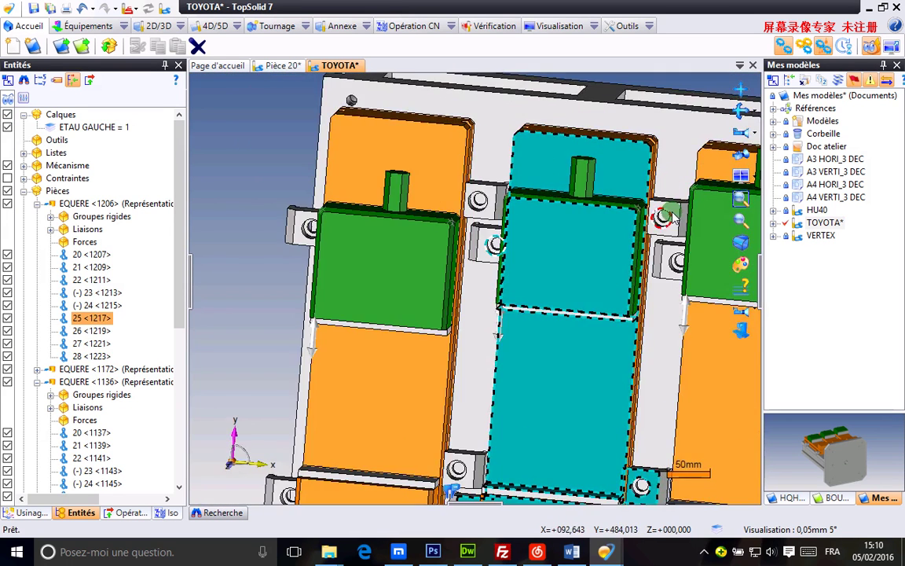
right_click(672, 212)
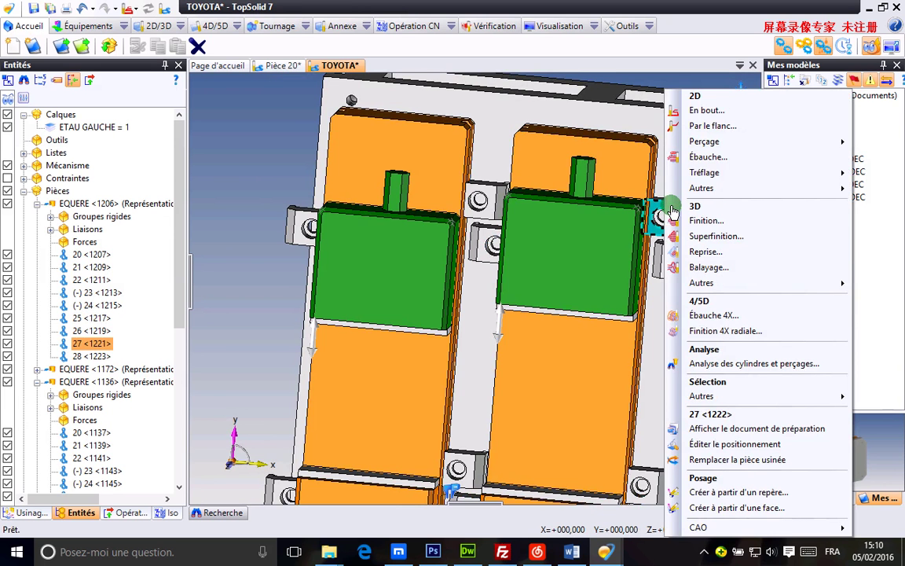
left_click(612, 152)
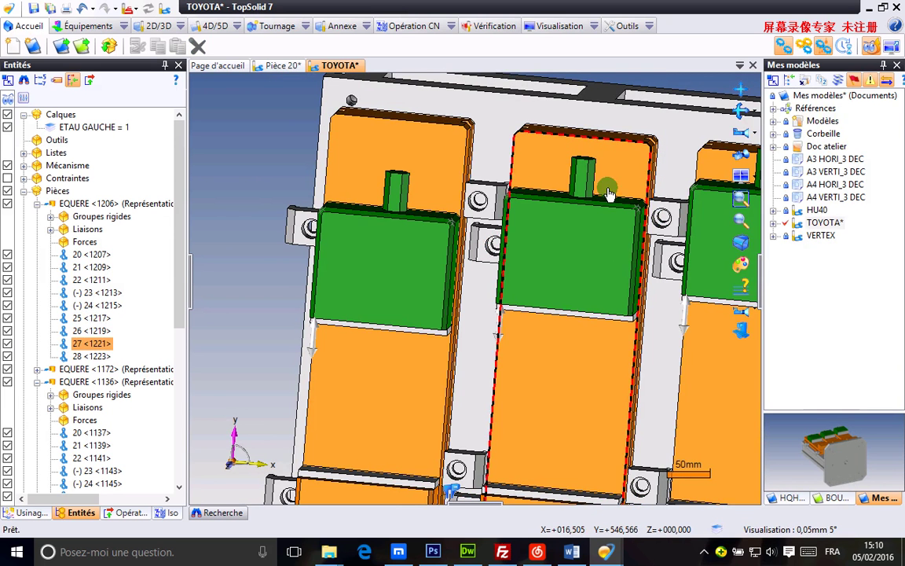
- Assign all base, jaw and side clamp parts of the middle vise, EQUERE <1206>, to a new layer named ETAU CENTRE
left_click(630, 166)
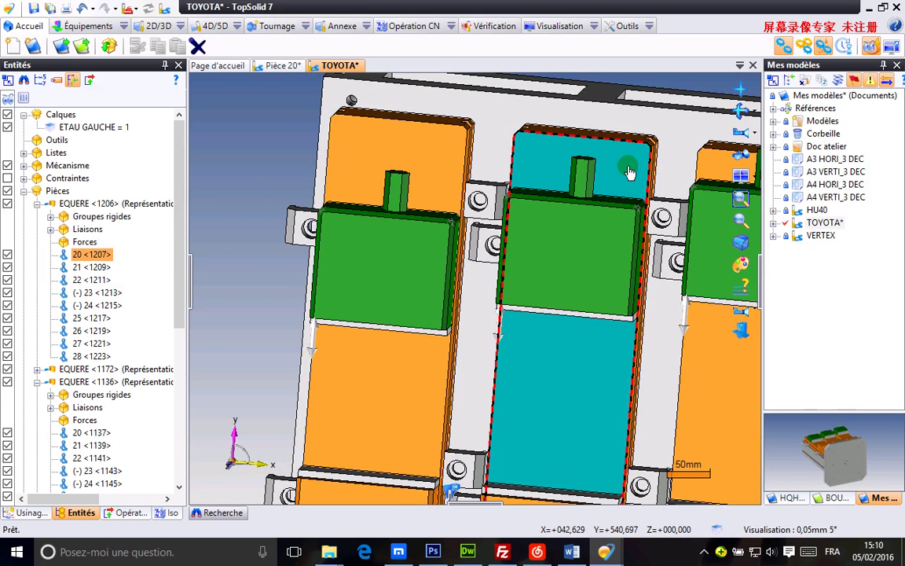
left_click(582, 260, "ctrl")
middle_click_drag(575, 326, 521, 463)
scroll(568, 308, "up", 2)
left_click(569, 303, "ctrl")
scroll(568, 303, "down", 3)
scroll(532, 446, "down", 3)
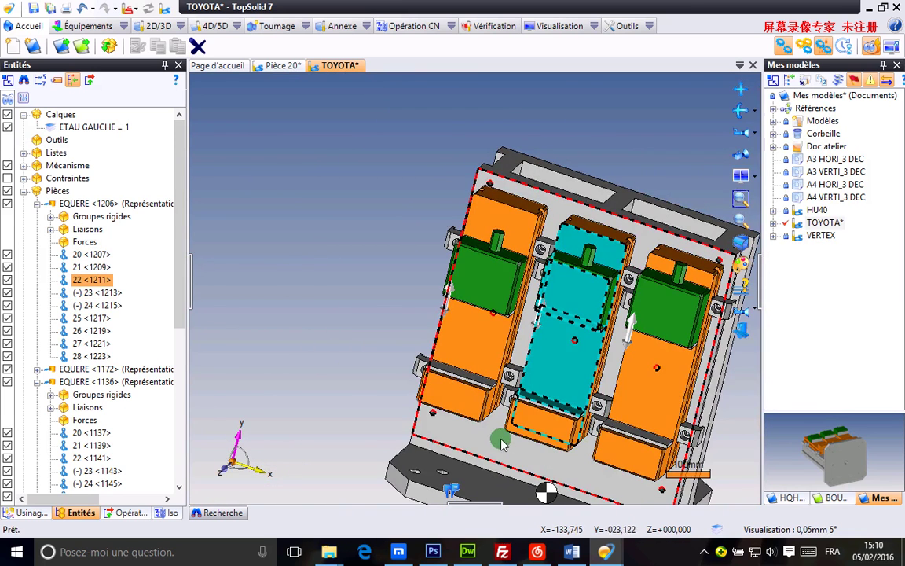
left_click(536, 425, "ctrl")
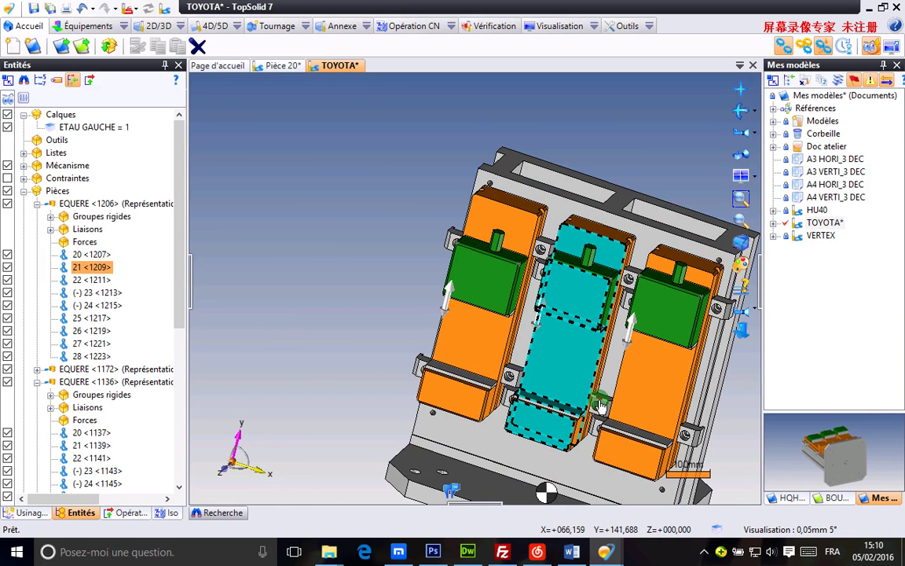
left_click(627, 317, "ctrl")
left_click(628, 278, "ctrl")
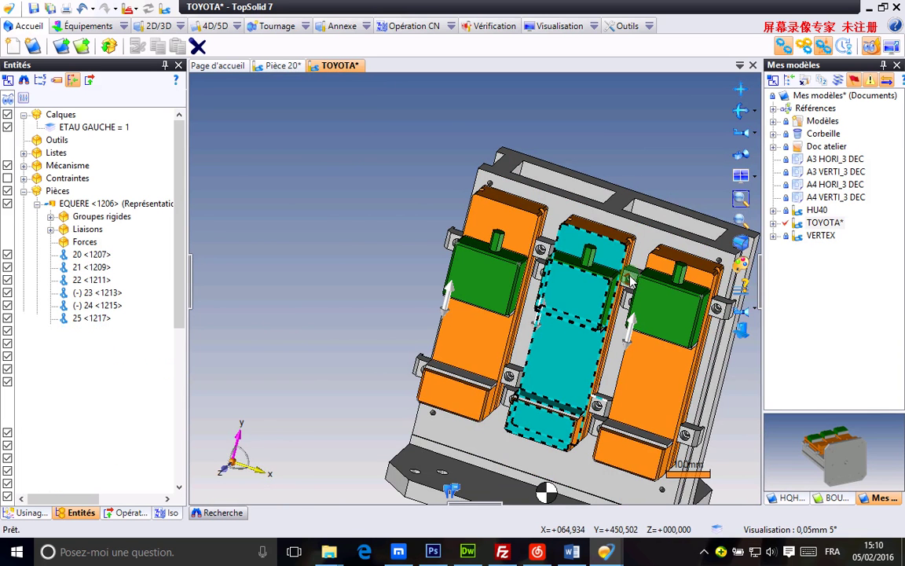
left_click(540, 271, "ctrl")
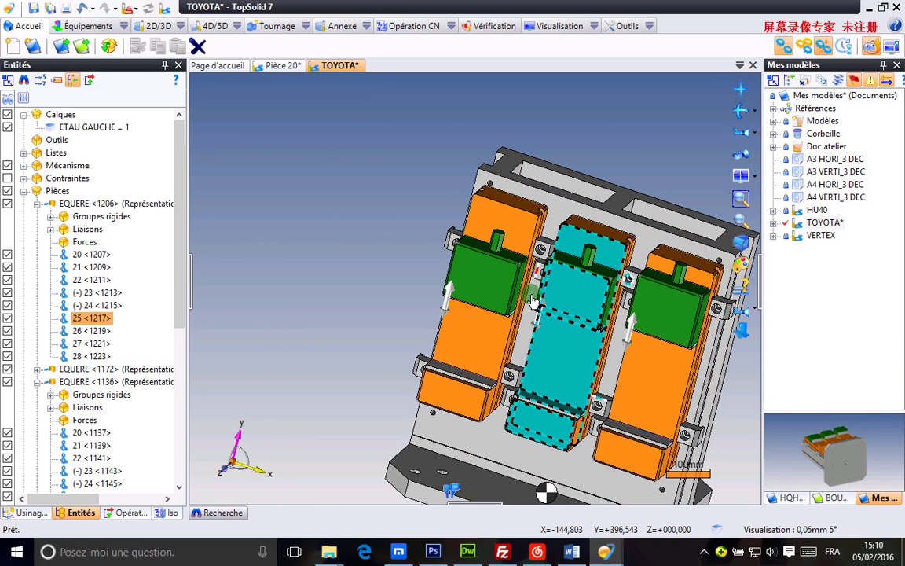
right_click(554, 363)
mouse_move(659, 528)
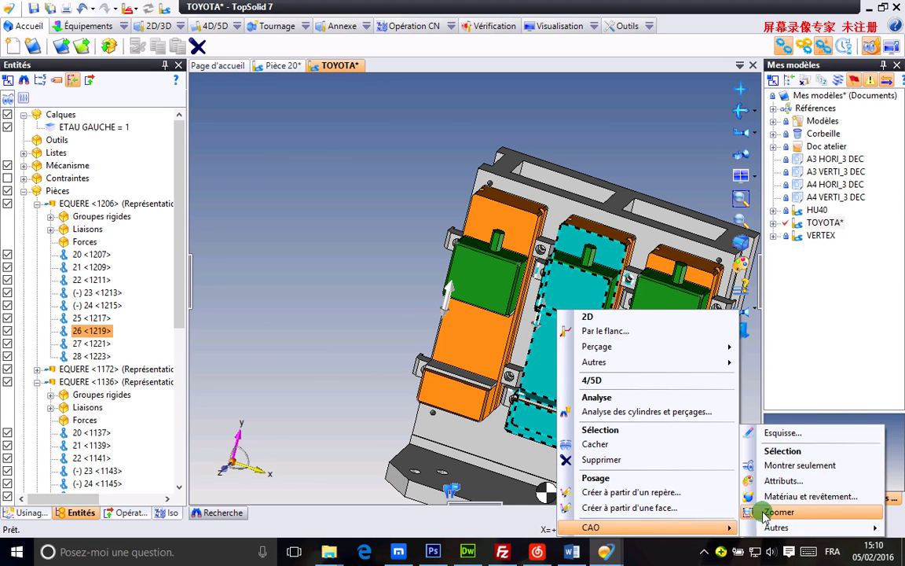
left_click(795, 481)
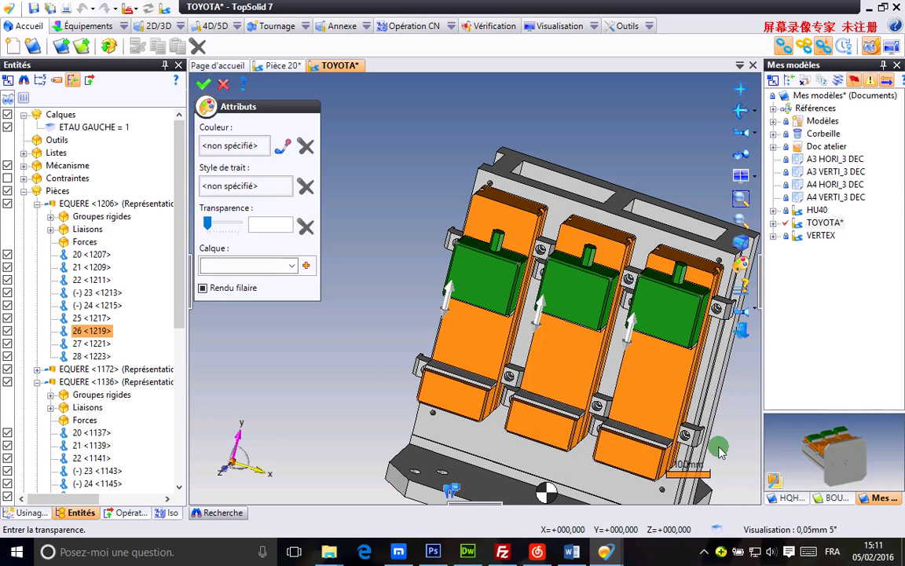
left_click(306, 265)
left_click(321, 282)
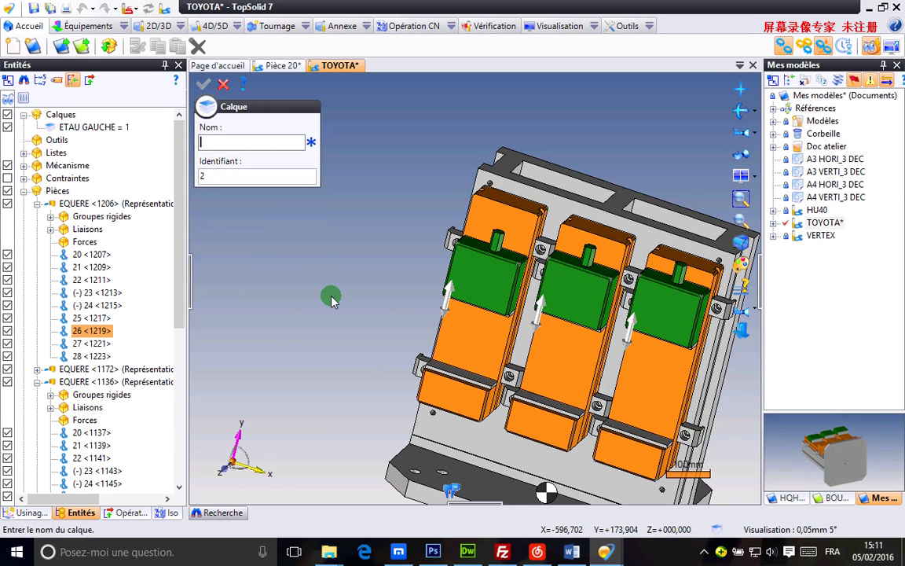
left_click(214, 144)
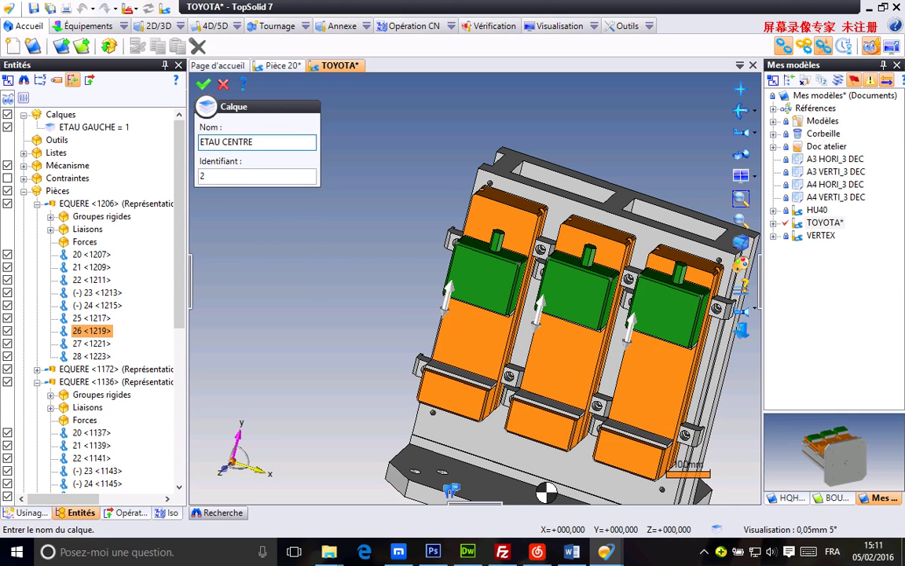
key("Return")
left_click(221, 139)
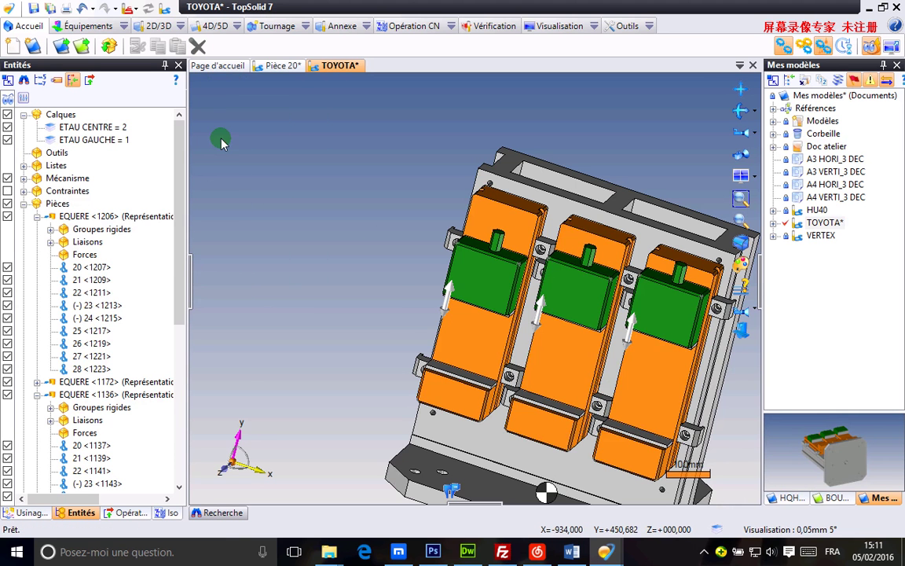
- Check that the ETAU CENTRE layer covers the whole middle vise by hiding and showing it
scroll(329, 155, "down", 3)
scroll(491, 261, "up", 3)
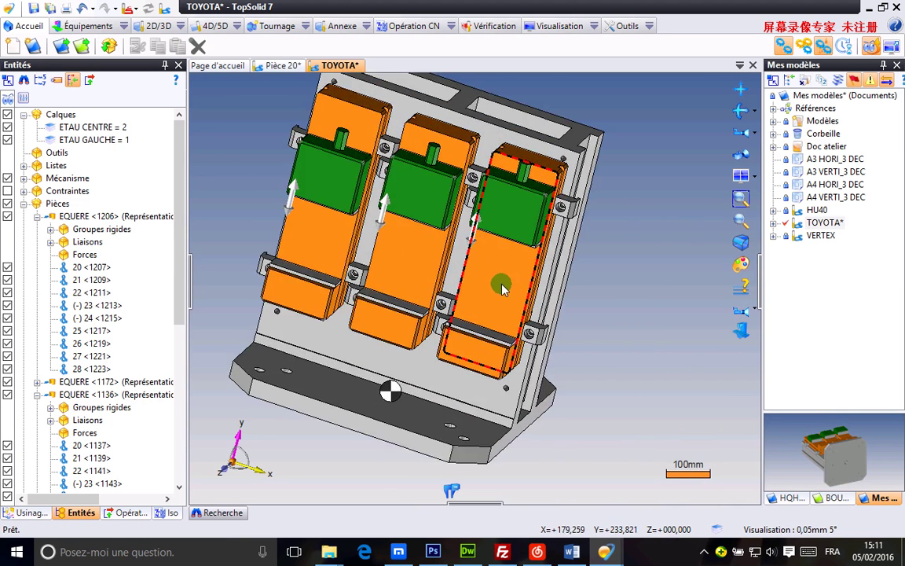
left_click(7, 127)
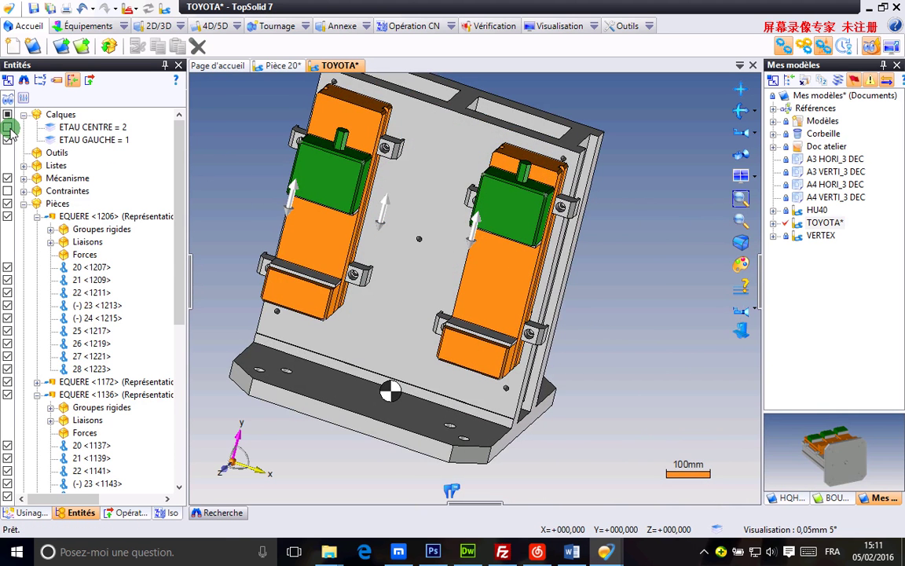
left_click(7, 126)
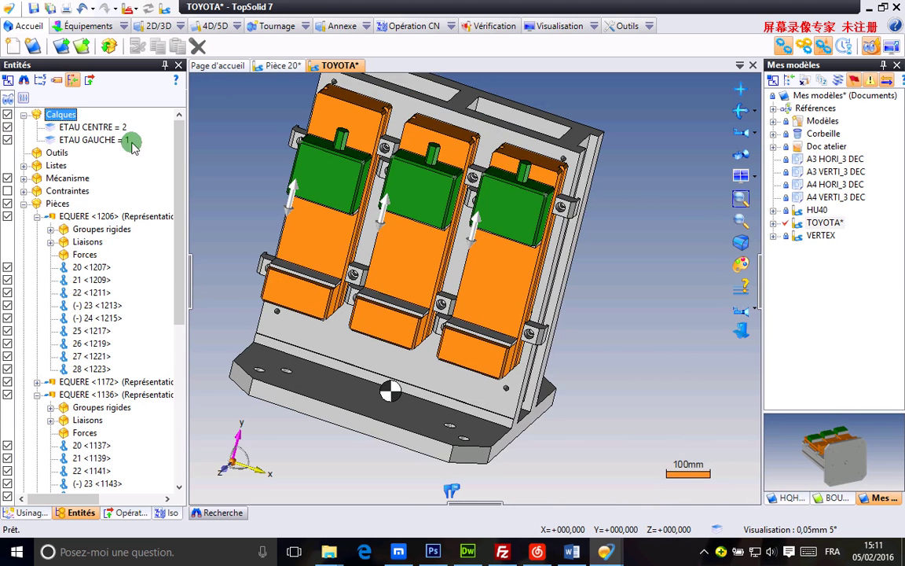
- Assign all base, jaw and side clamp parts of the rightmost vise, EQUERE <1172>, to a new layer named ETAU DROIT
left_click(529, 204)
middle_click_drag(568, 265, 516, 248)
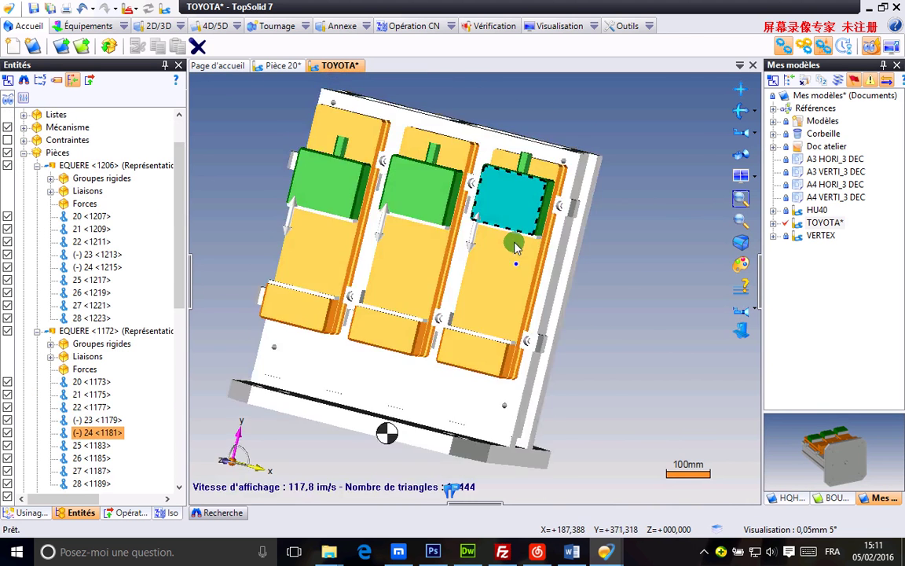
scroll(515, 248, "up", 3)
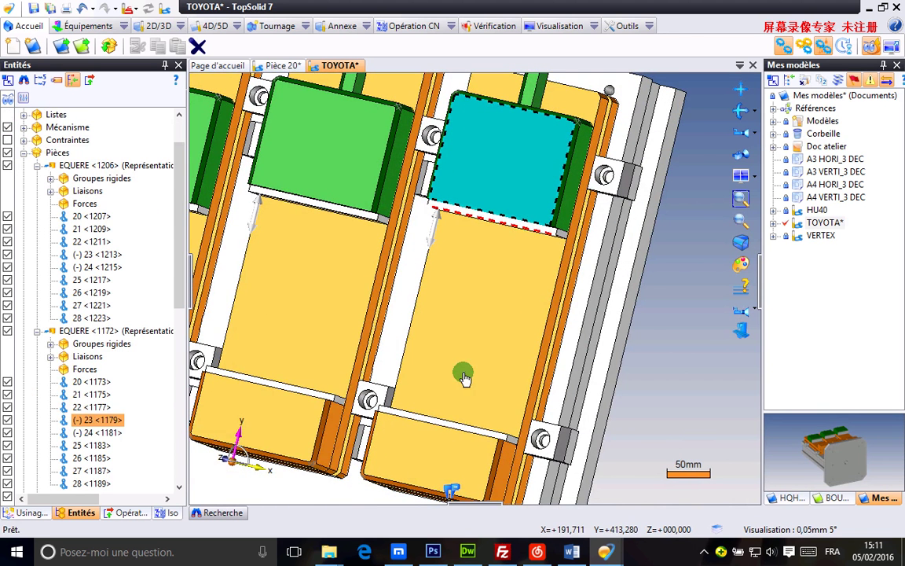
left_click(441, 447, "ctrl")
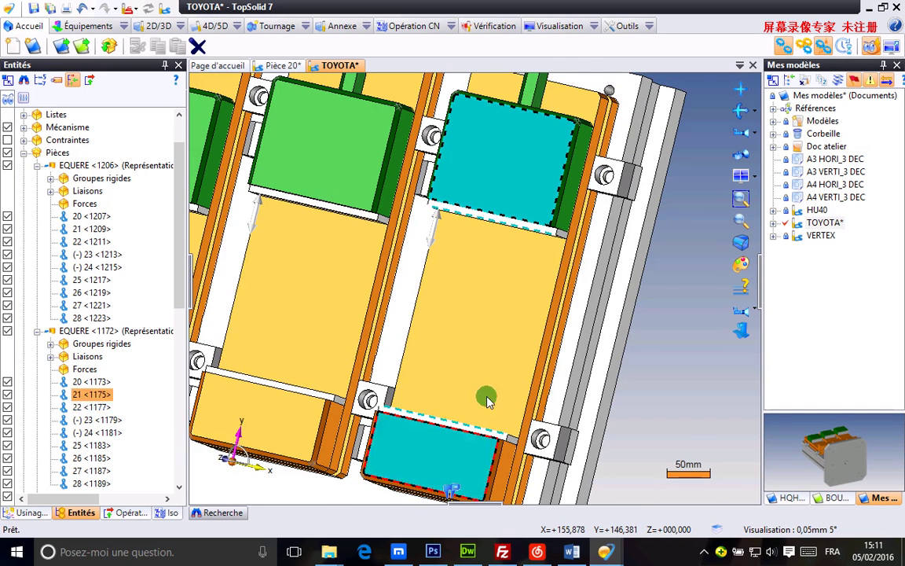
left_click(505, 312, "ctrl")
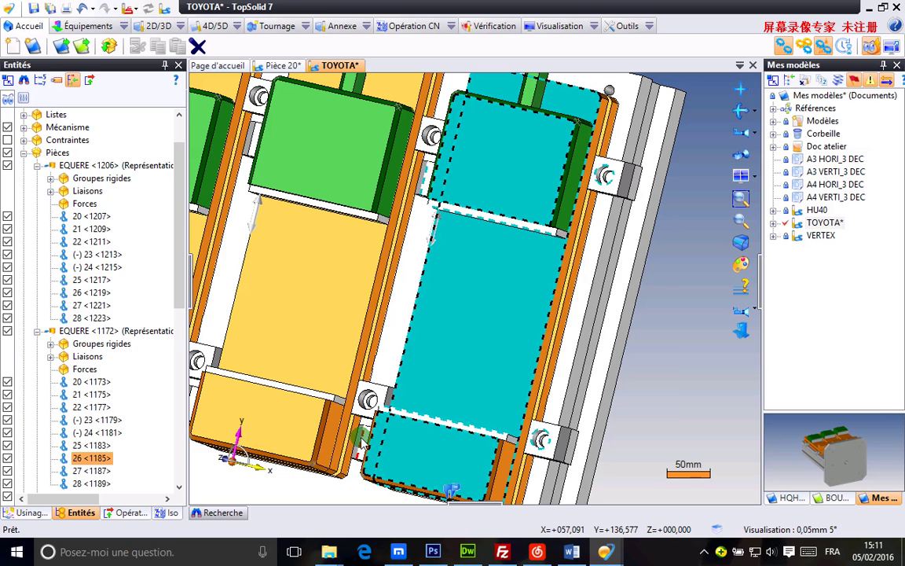
right_click(493, 274)
mouse_move(660, 486)
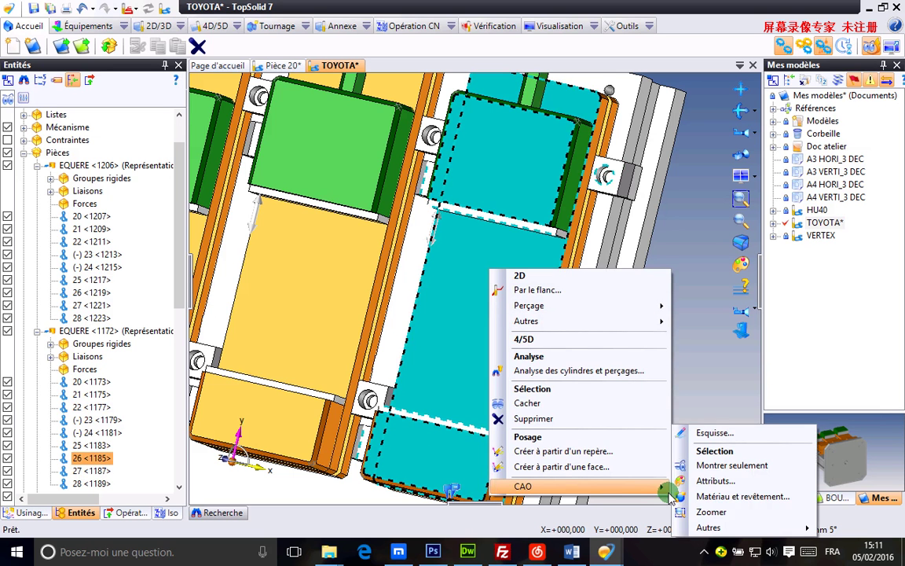
left_click(713, 481)
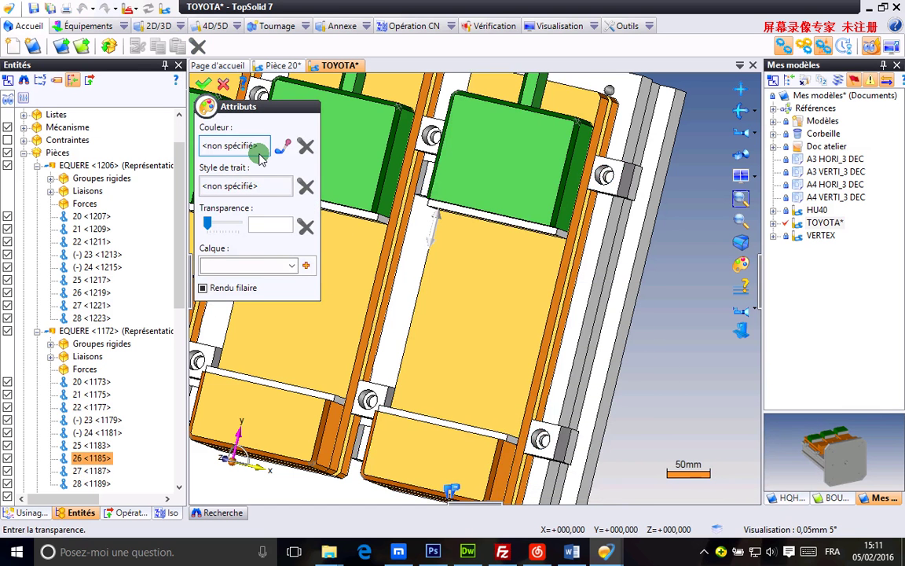
left_click(307, 267)
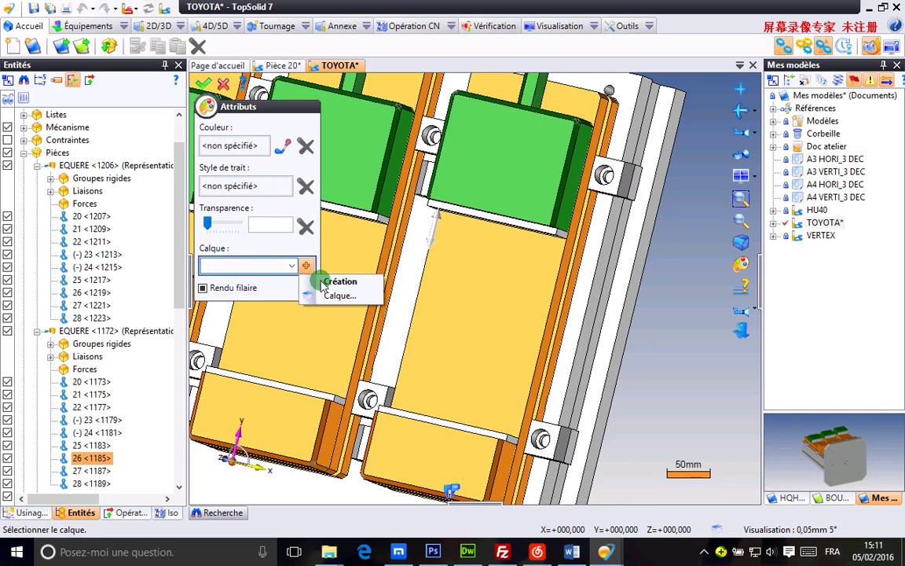
left_click(324, 297)
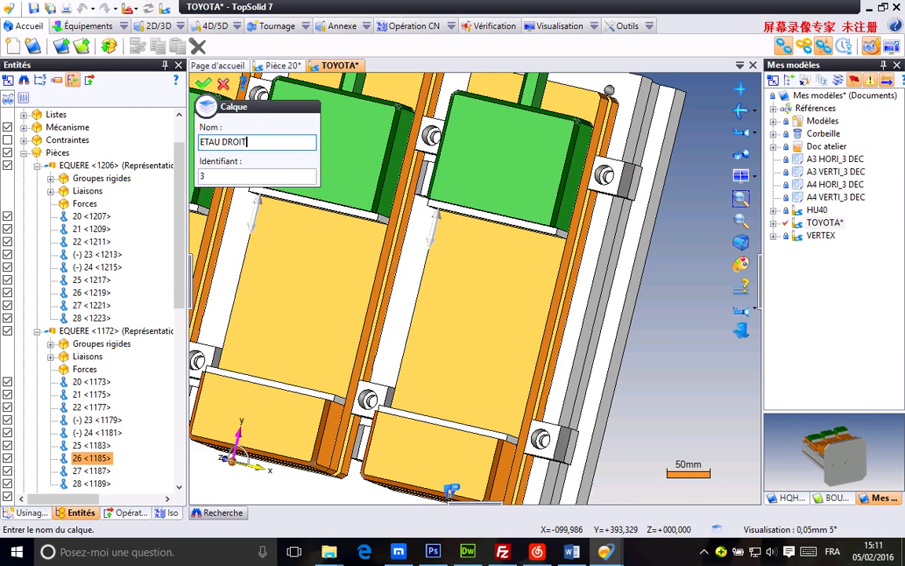
left_click(205, 80)
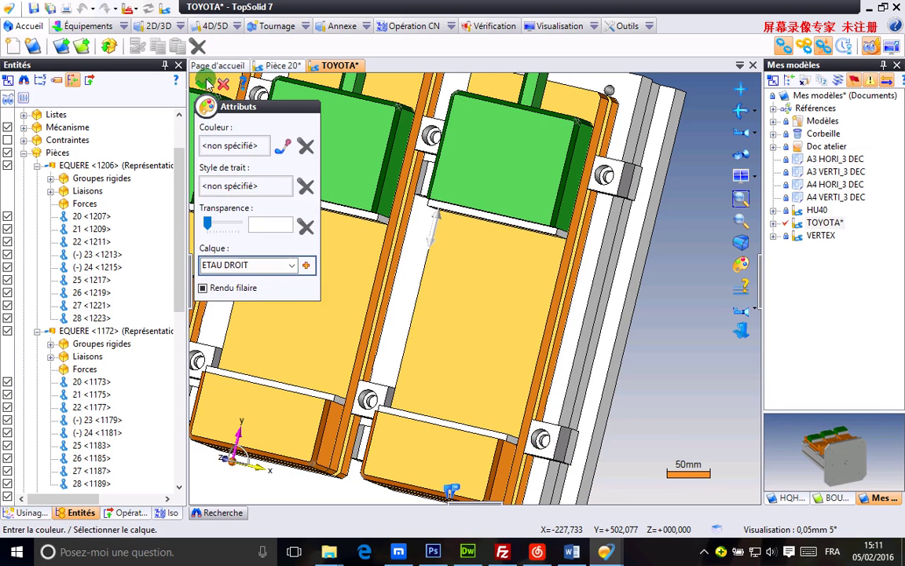
left_click(202, 83)
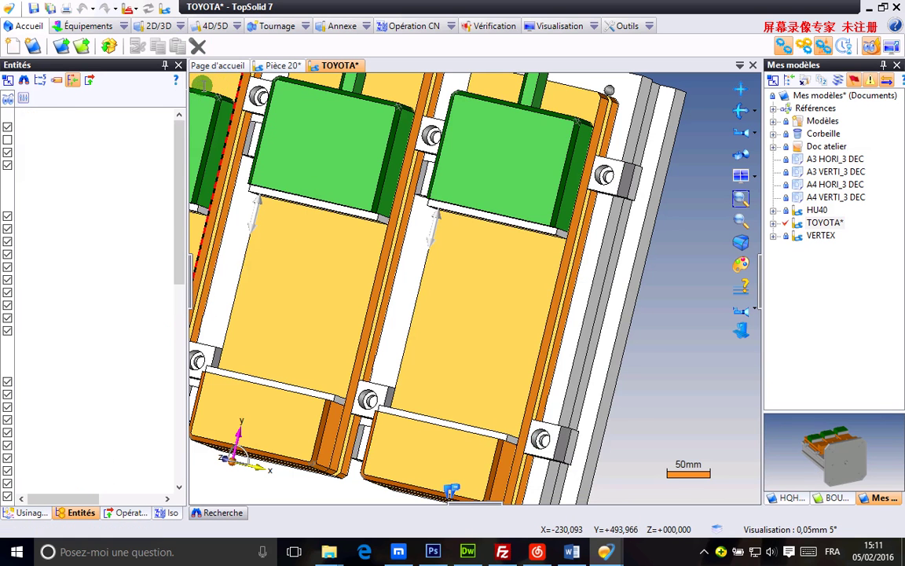
- Check the vise parts on each of the three layers by highlighting them, and hide and show ETAU DROIT
scroll(26, 130, "up", 2)
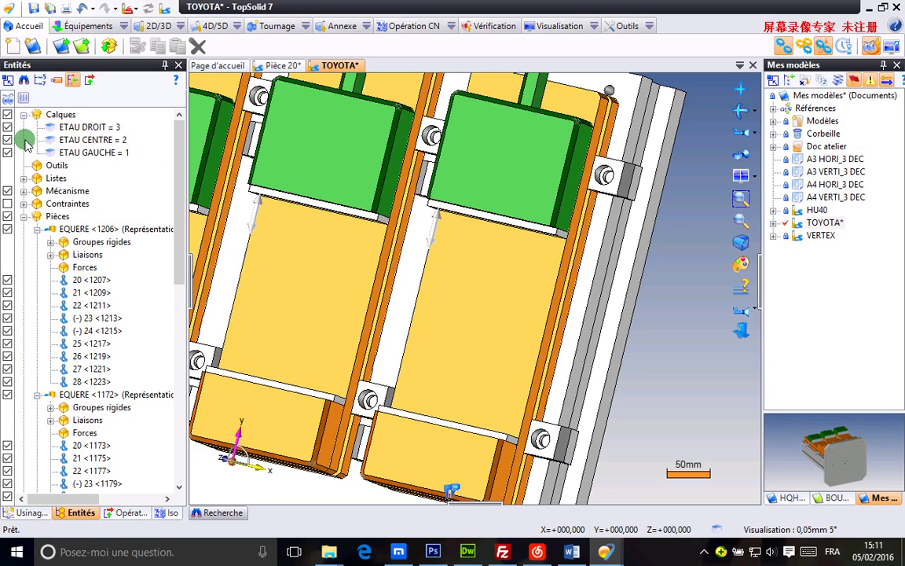
left_click(88, 153)
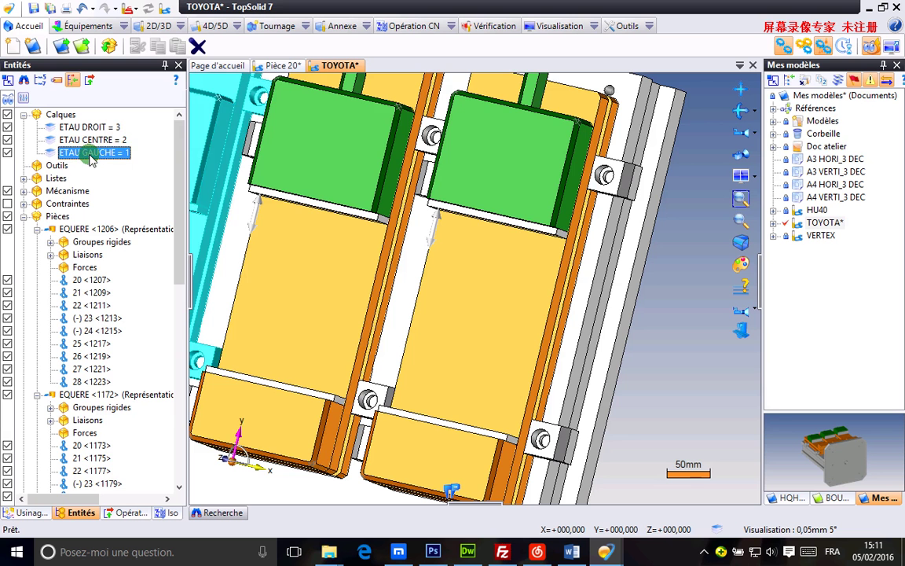
left_click(79, 140)
left_click(87, 128)
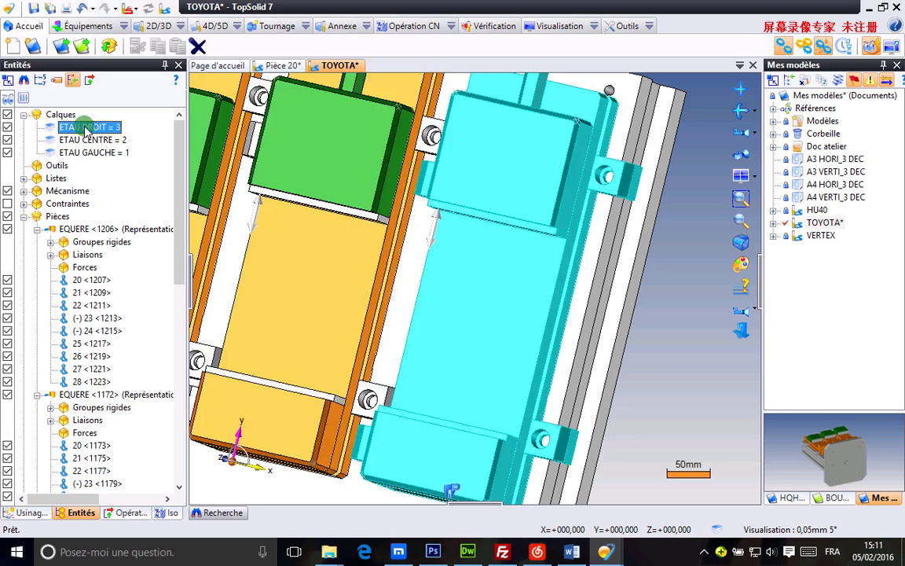
left_click(7, 127)
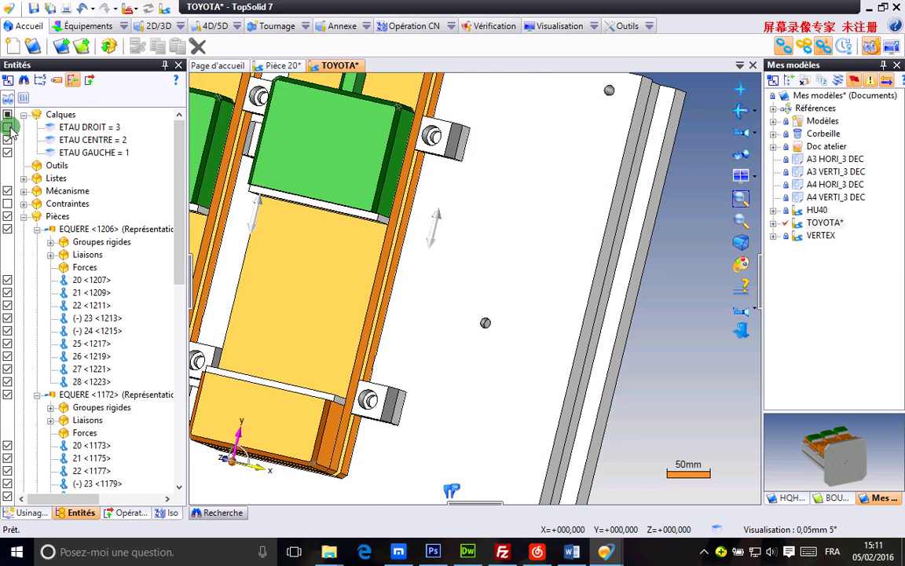
left_click(9, 127)
- Save the TOYOTA document and check it into the vault from the Mes modèles project, without a comment
scroll(477, 214, "down", 4)
middle_click_drag(361, 287, 445, 297)
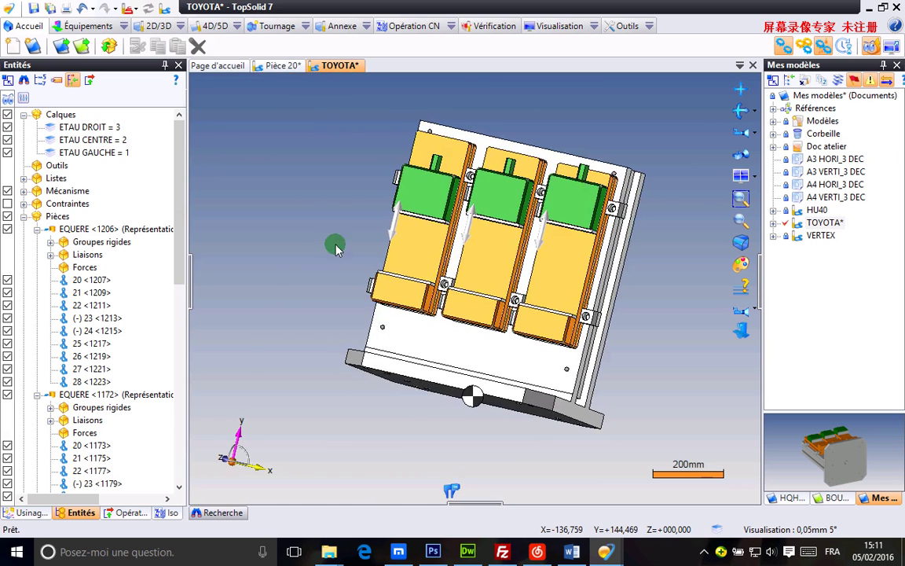
left_click(32, 10)
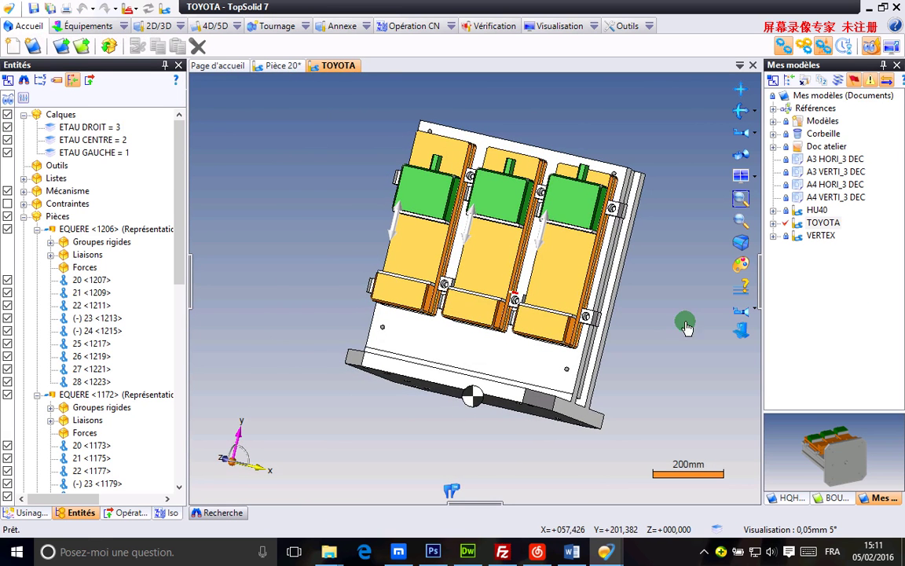
right_click(823, 95)
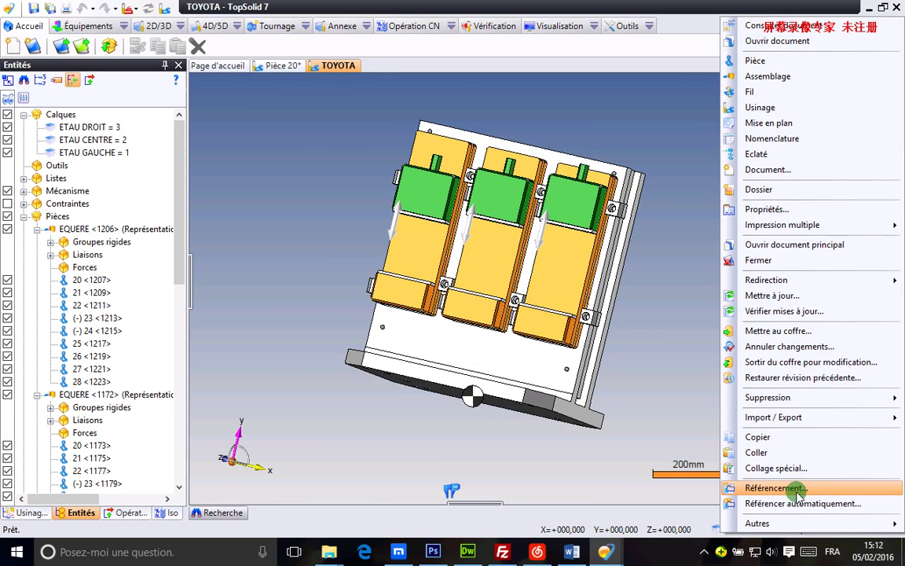
left_click(786, 329)
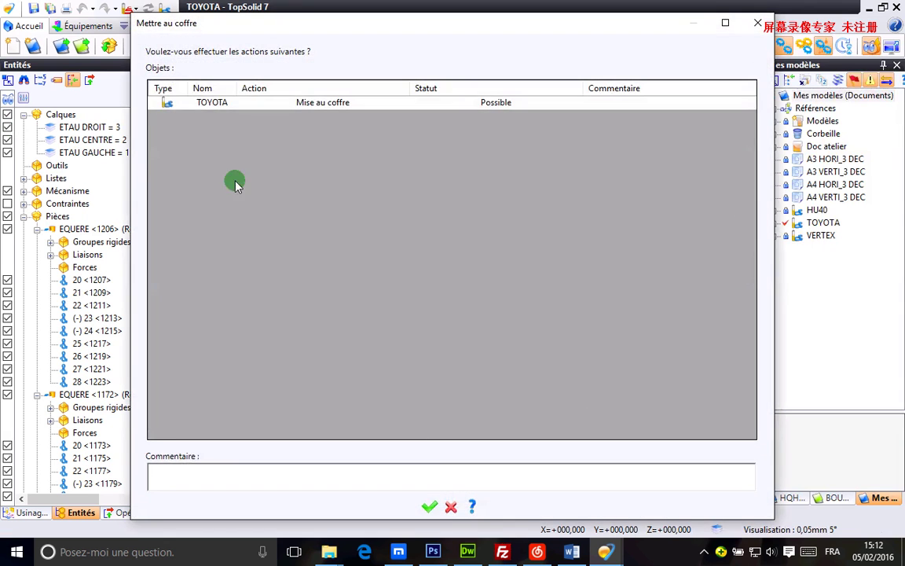
left_click(428, 508)
left_click(522, 373)
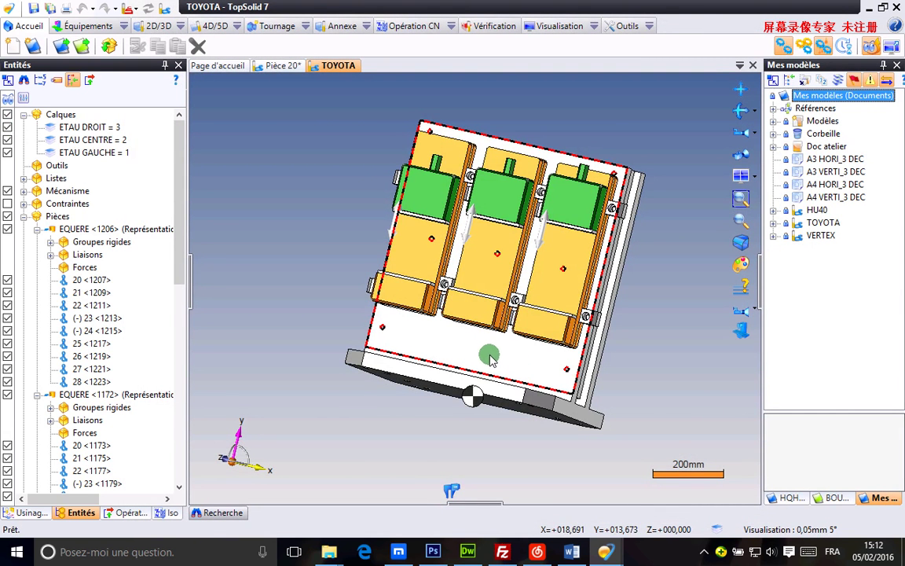
scroll(484, 311, "down", 2)
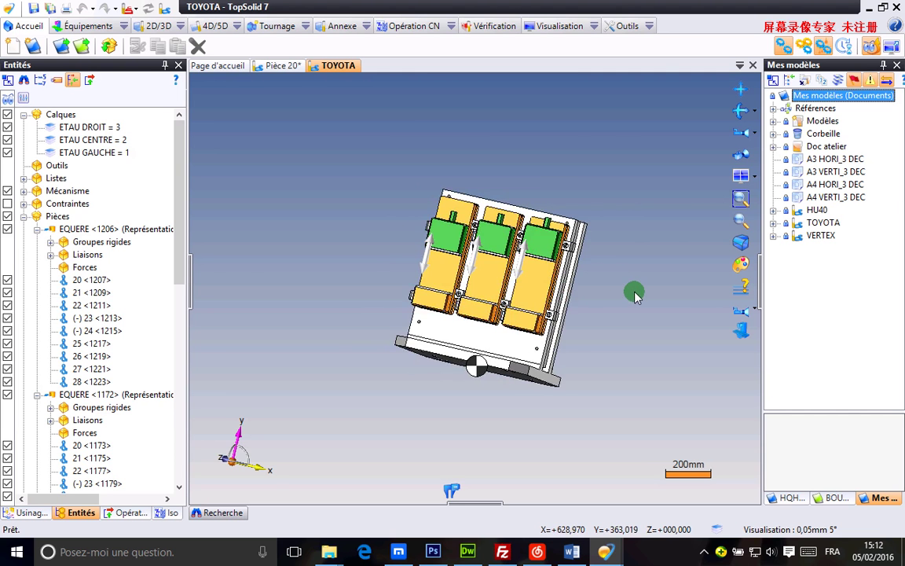
middle_click_drag(632, 295, 569, 302)
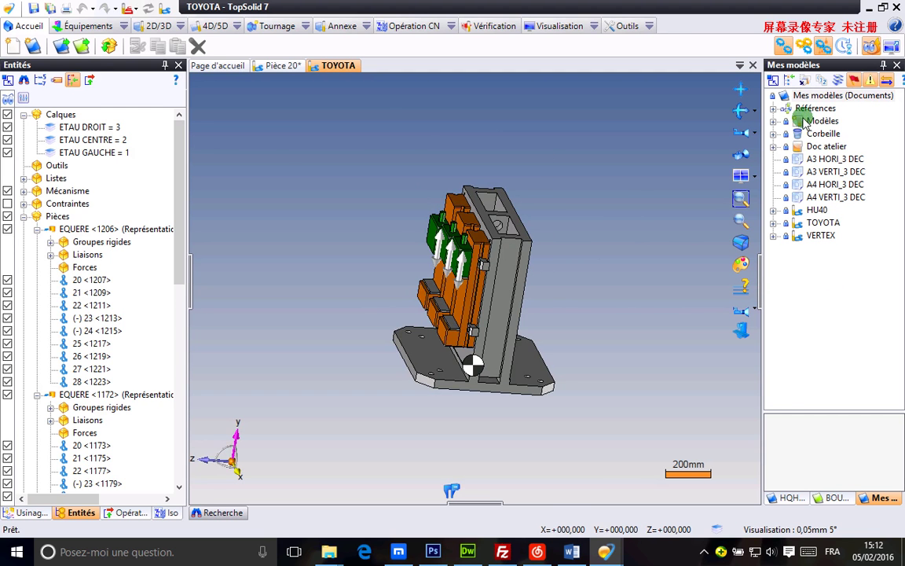
left_click(831, 96)
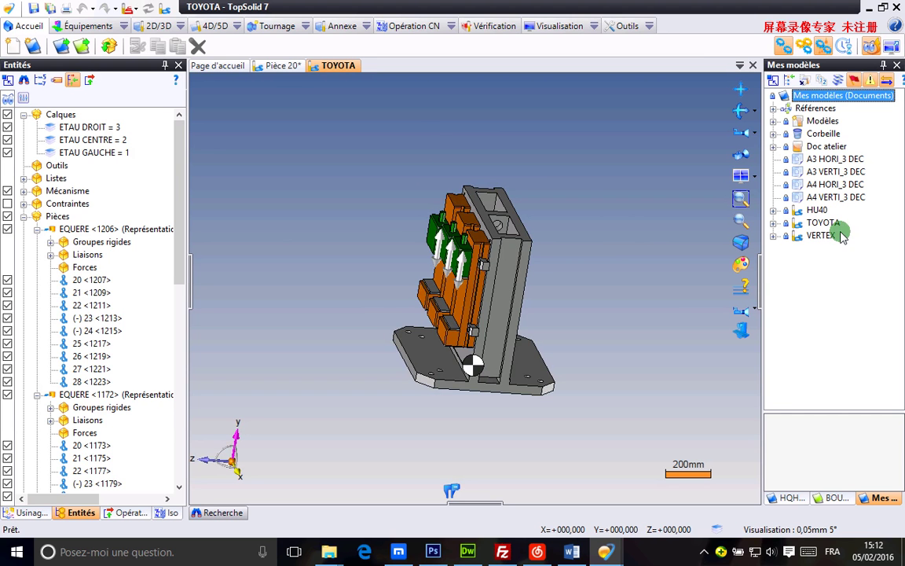
- Review the libraries referenced by the Mes modèles project, including BOUMA - Composants Montage and BOUMA - Toyoda
left_click(773, 109)
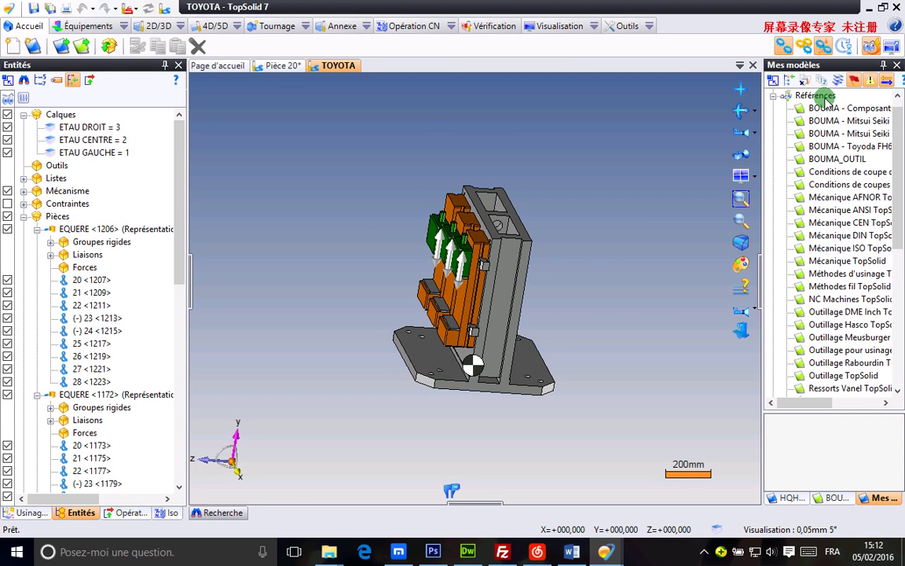
scroll(842, 132, "up", 1)
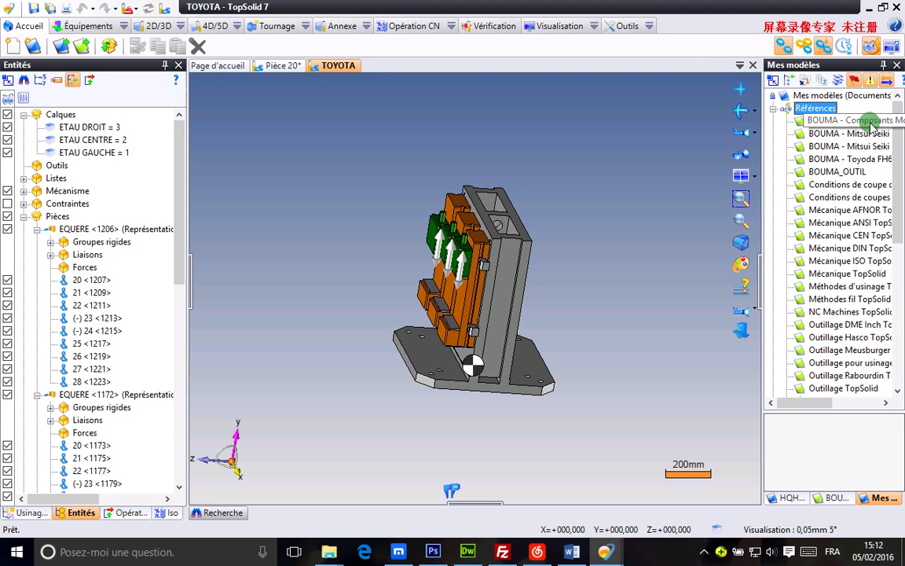
left_click(870, 122)
left_click(834, 161)
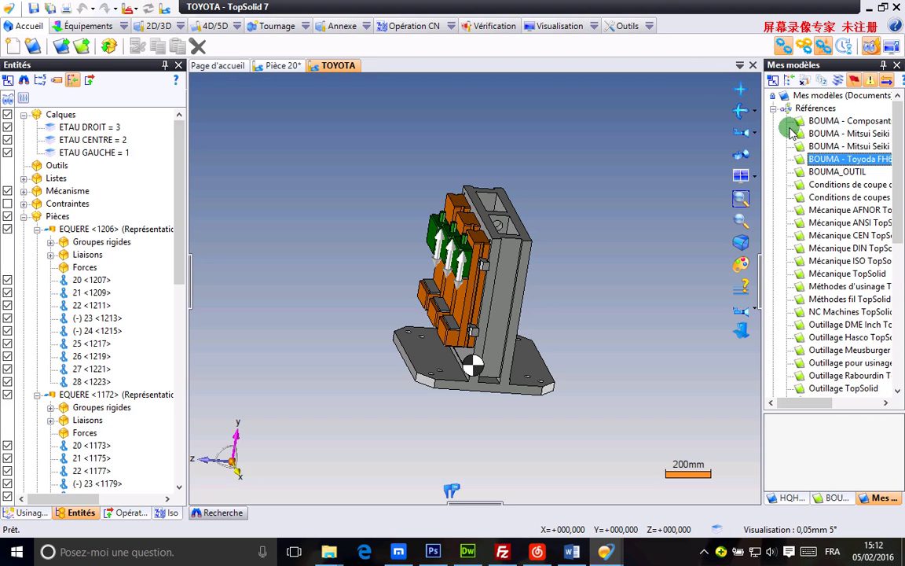
left_click(772, 109)
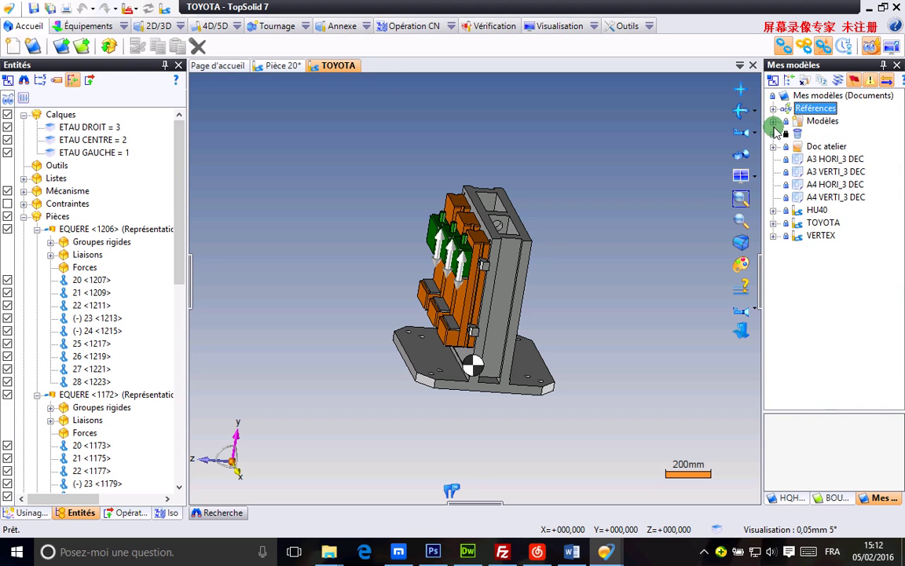
- Close the Pièce 20 machining document without saving its changes and accept the permanent deletion of its unsaved objects
left_click(276, 73)
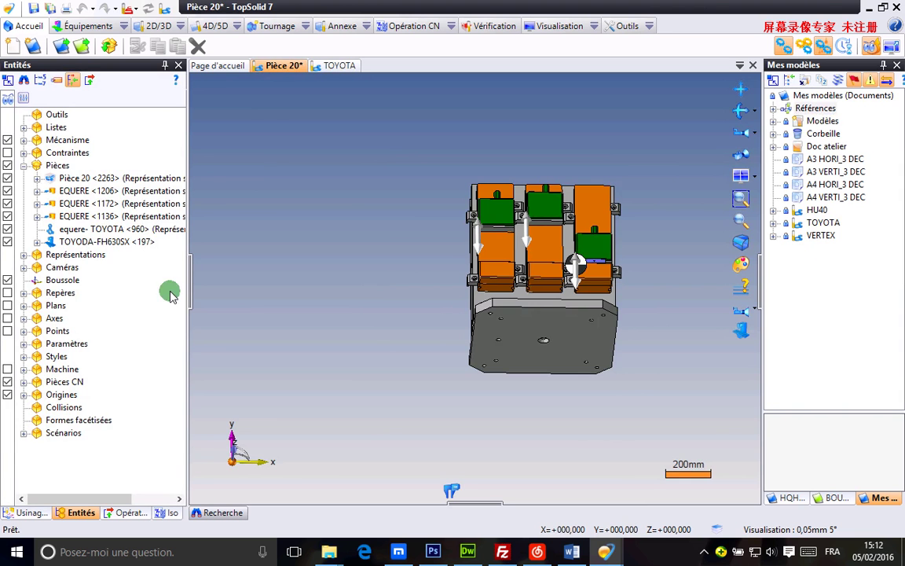
right_click(264, 67)
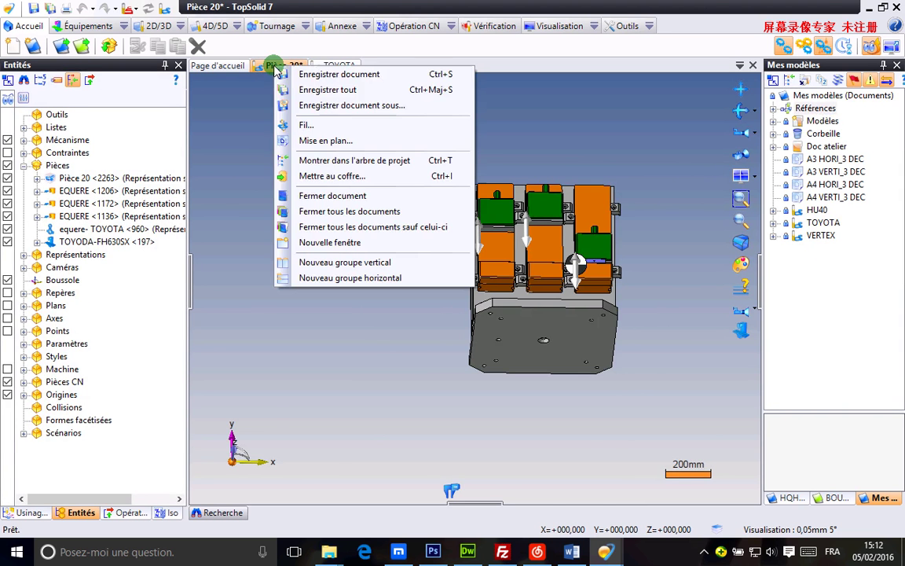
left_click(359, 206)
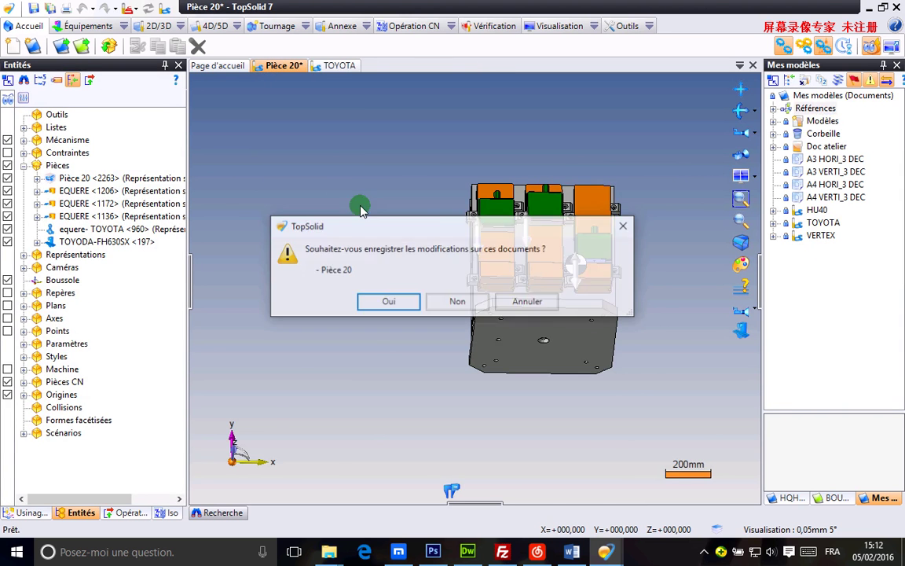
left_click(457, 301)
left_click(428, 505)
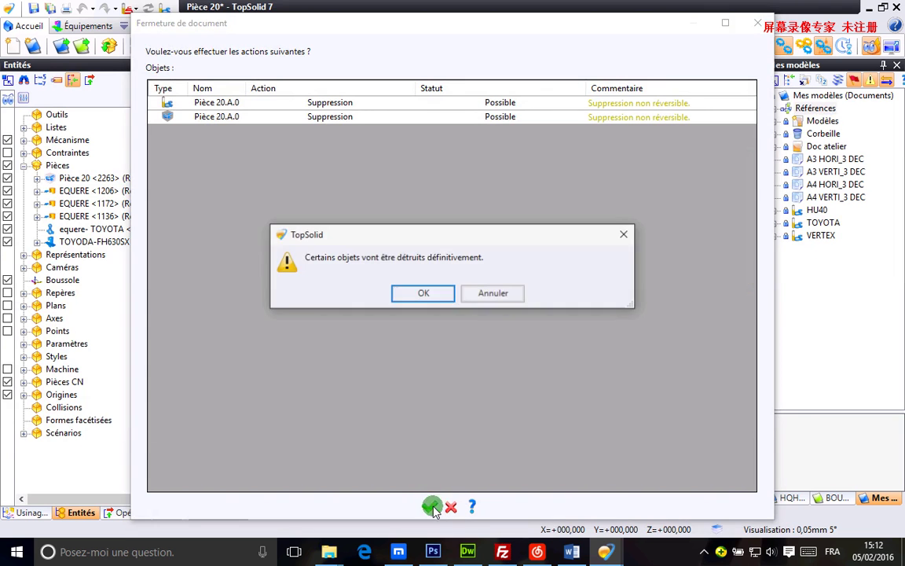
left_click(420, 291)
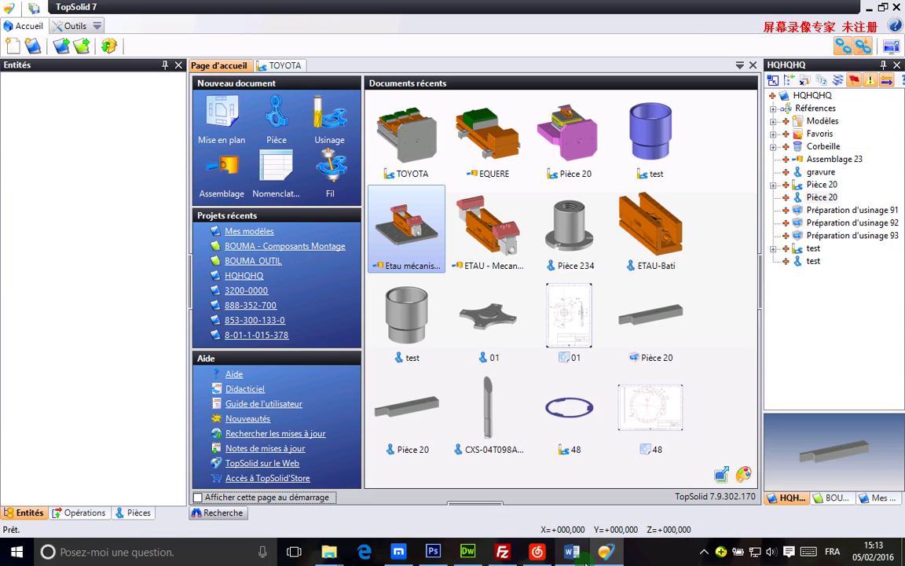